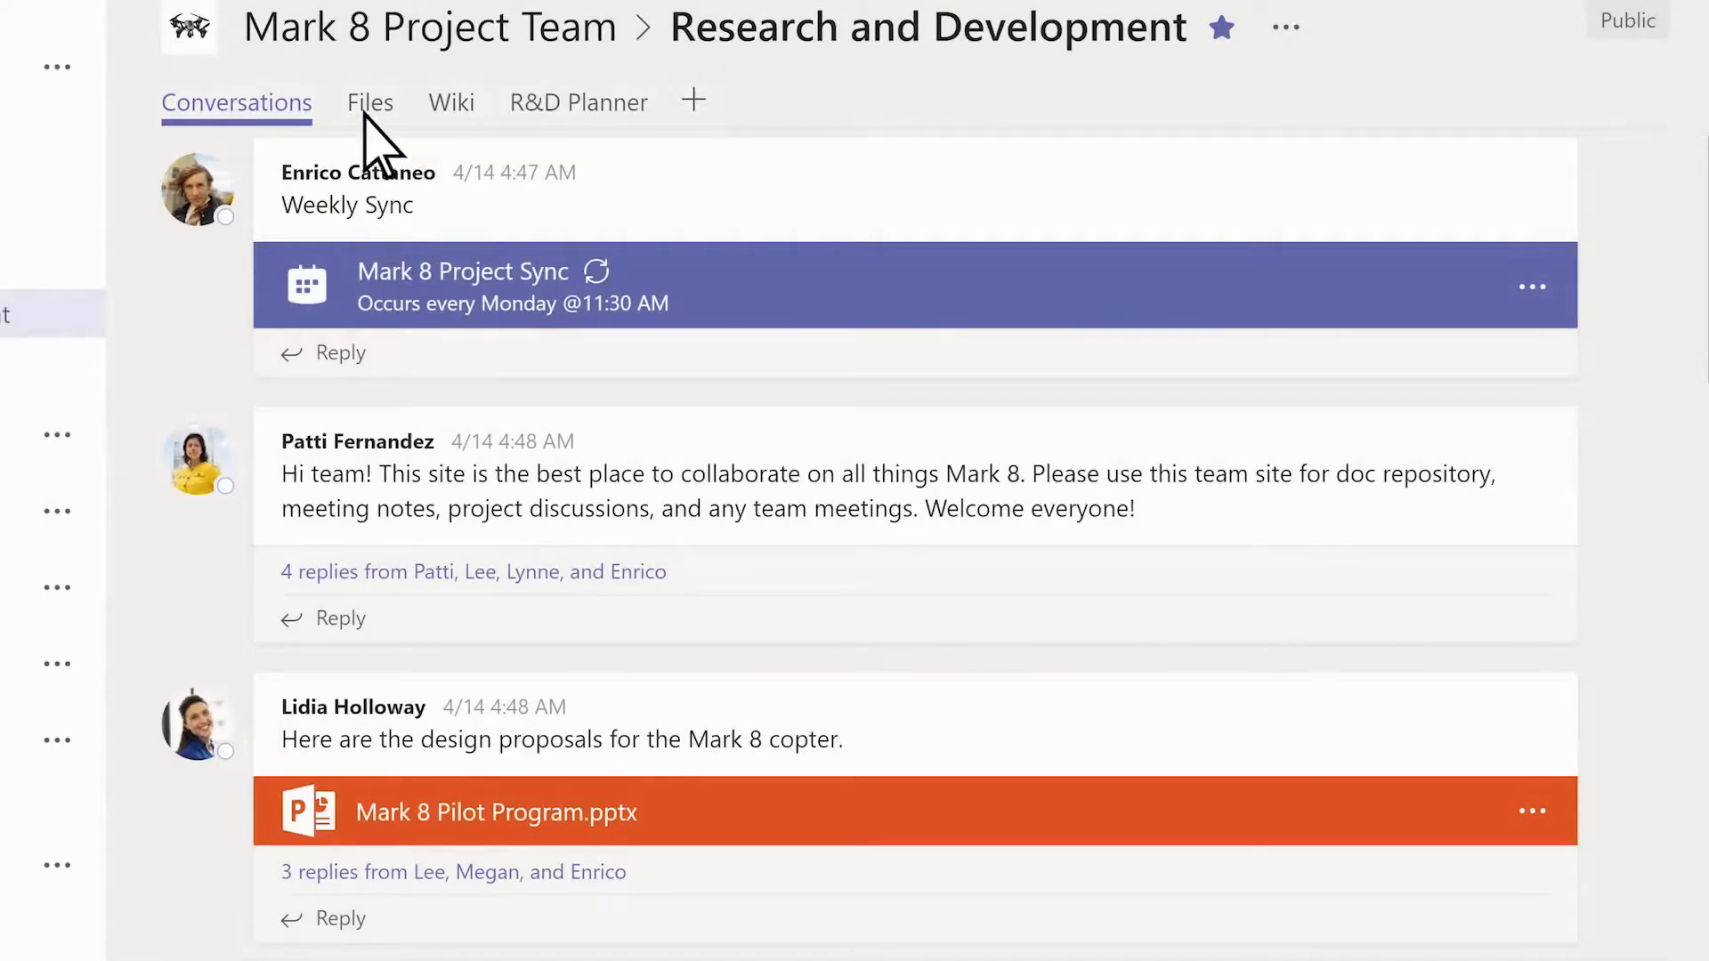
- View the Research and Development channel's files and wiki, and return to its conversations
click(366, 105)
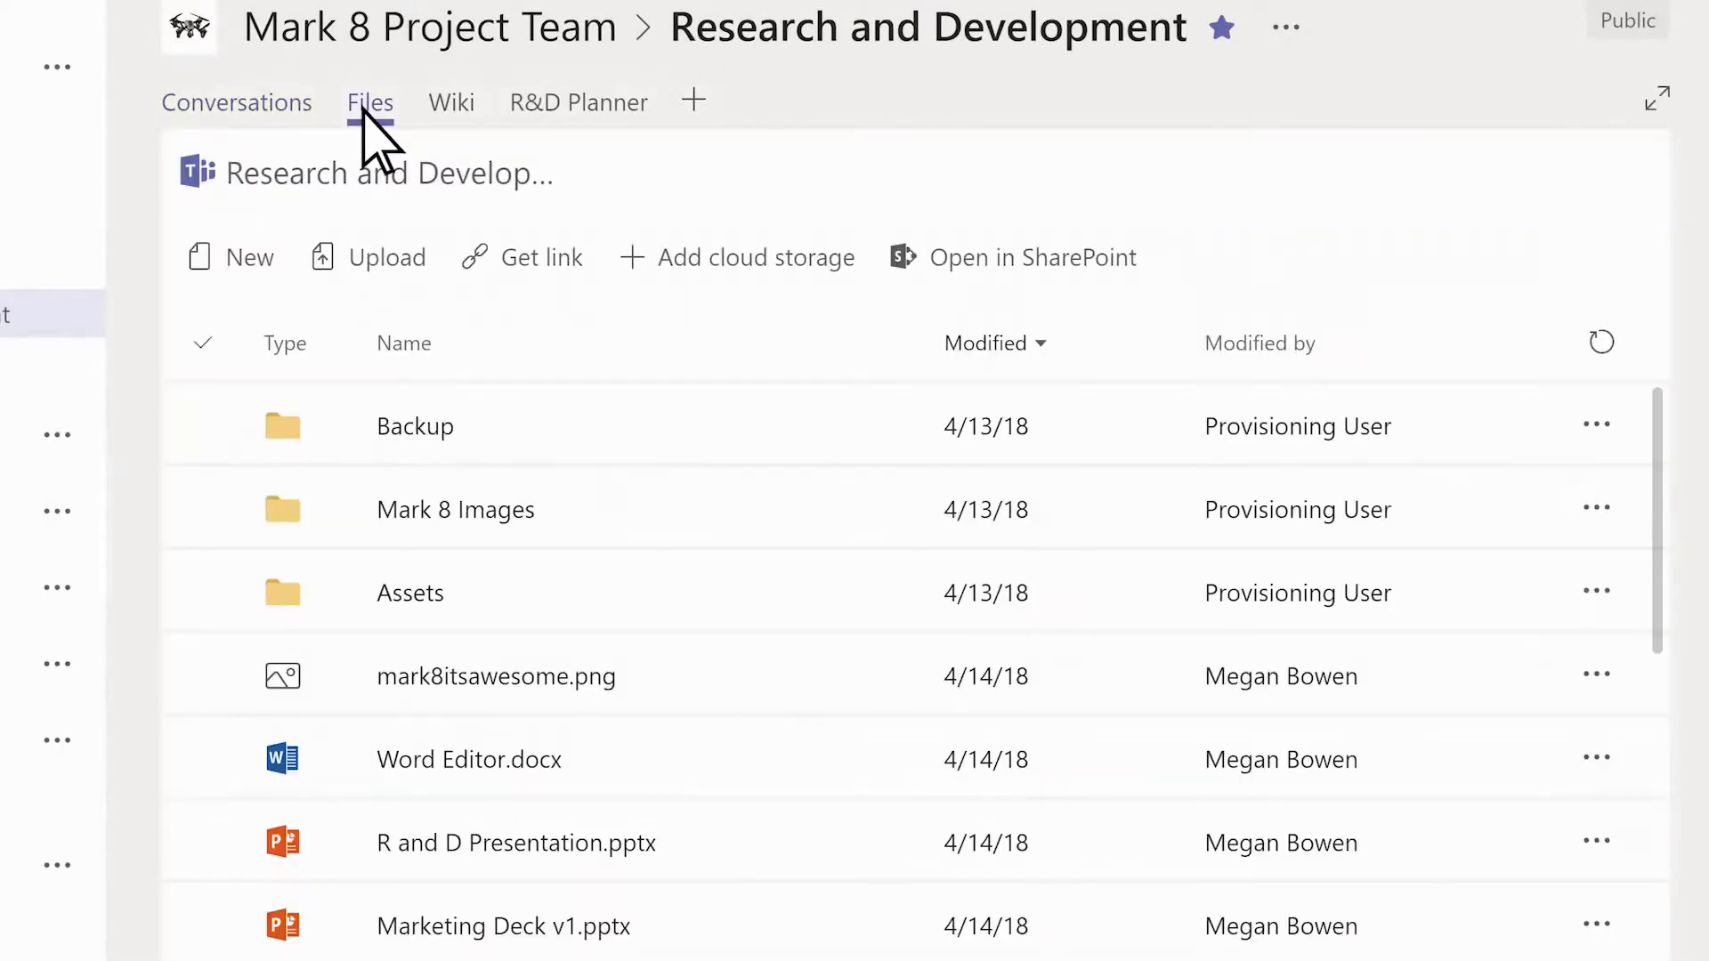
click(456, 107)
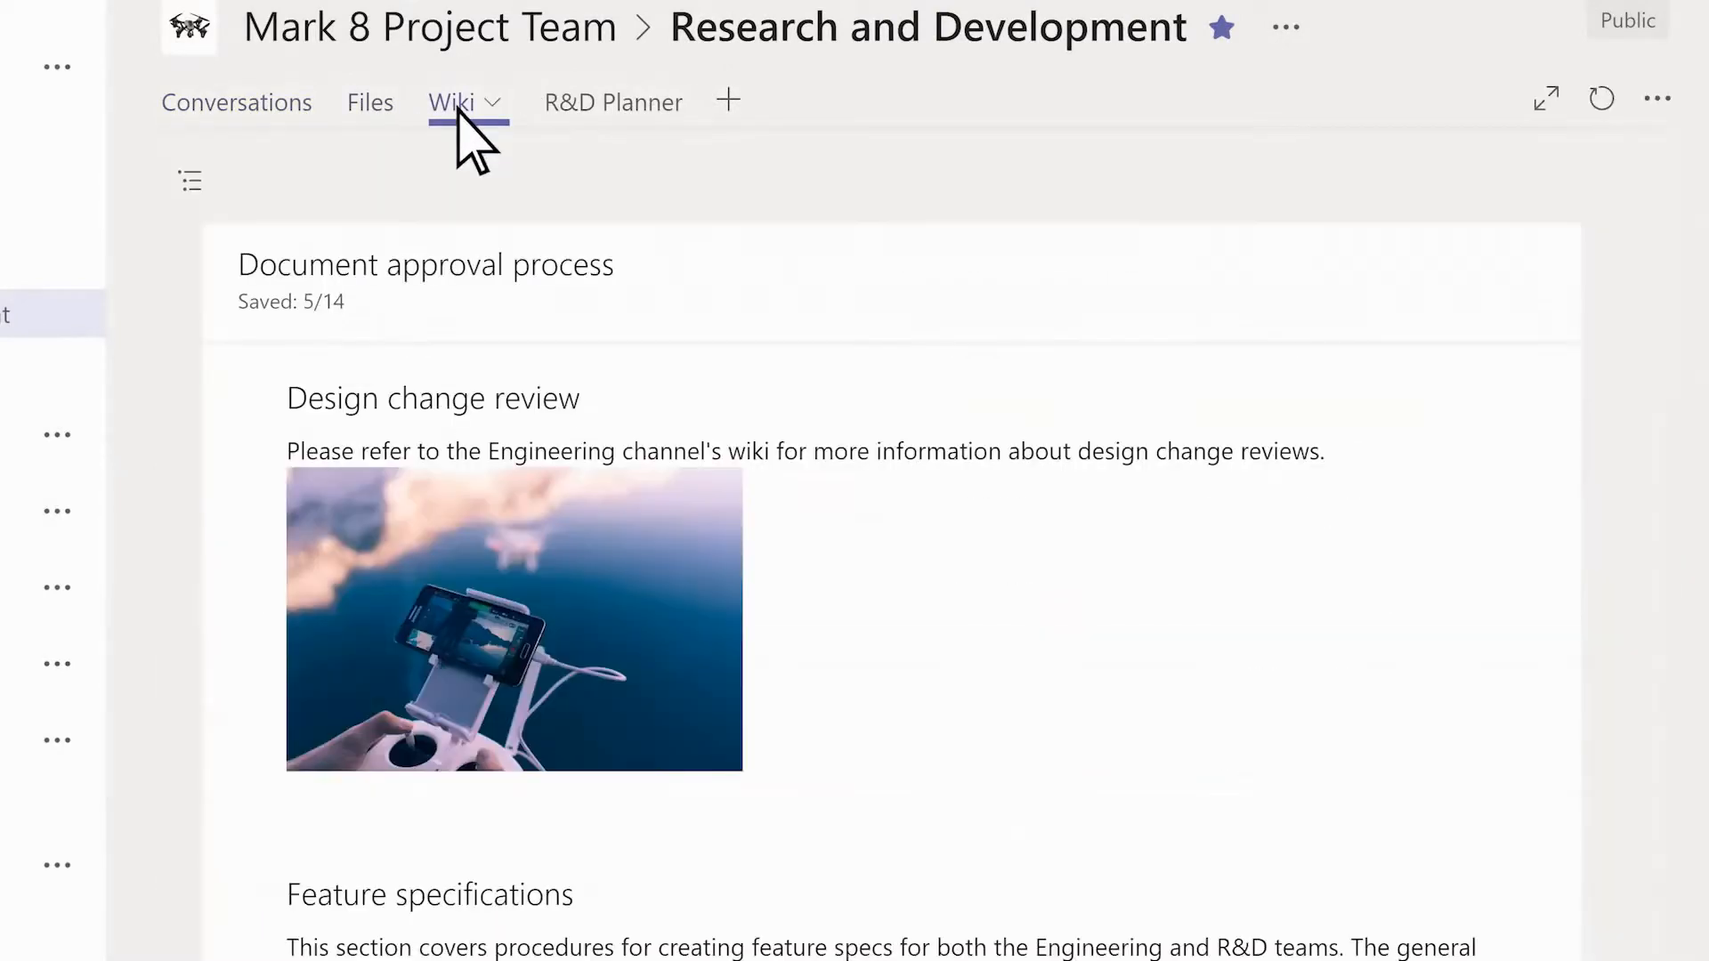
click(259, 109)
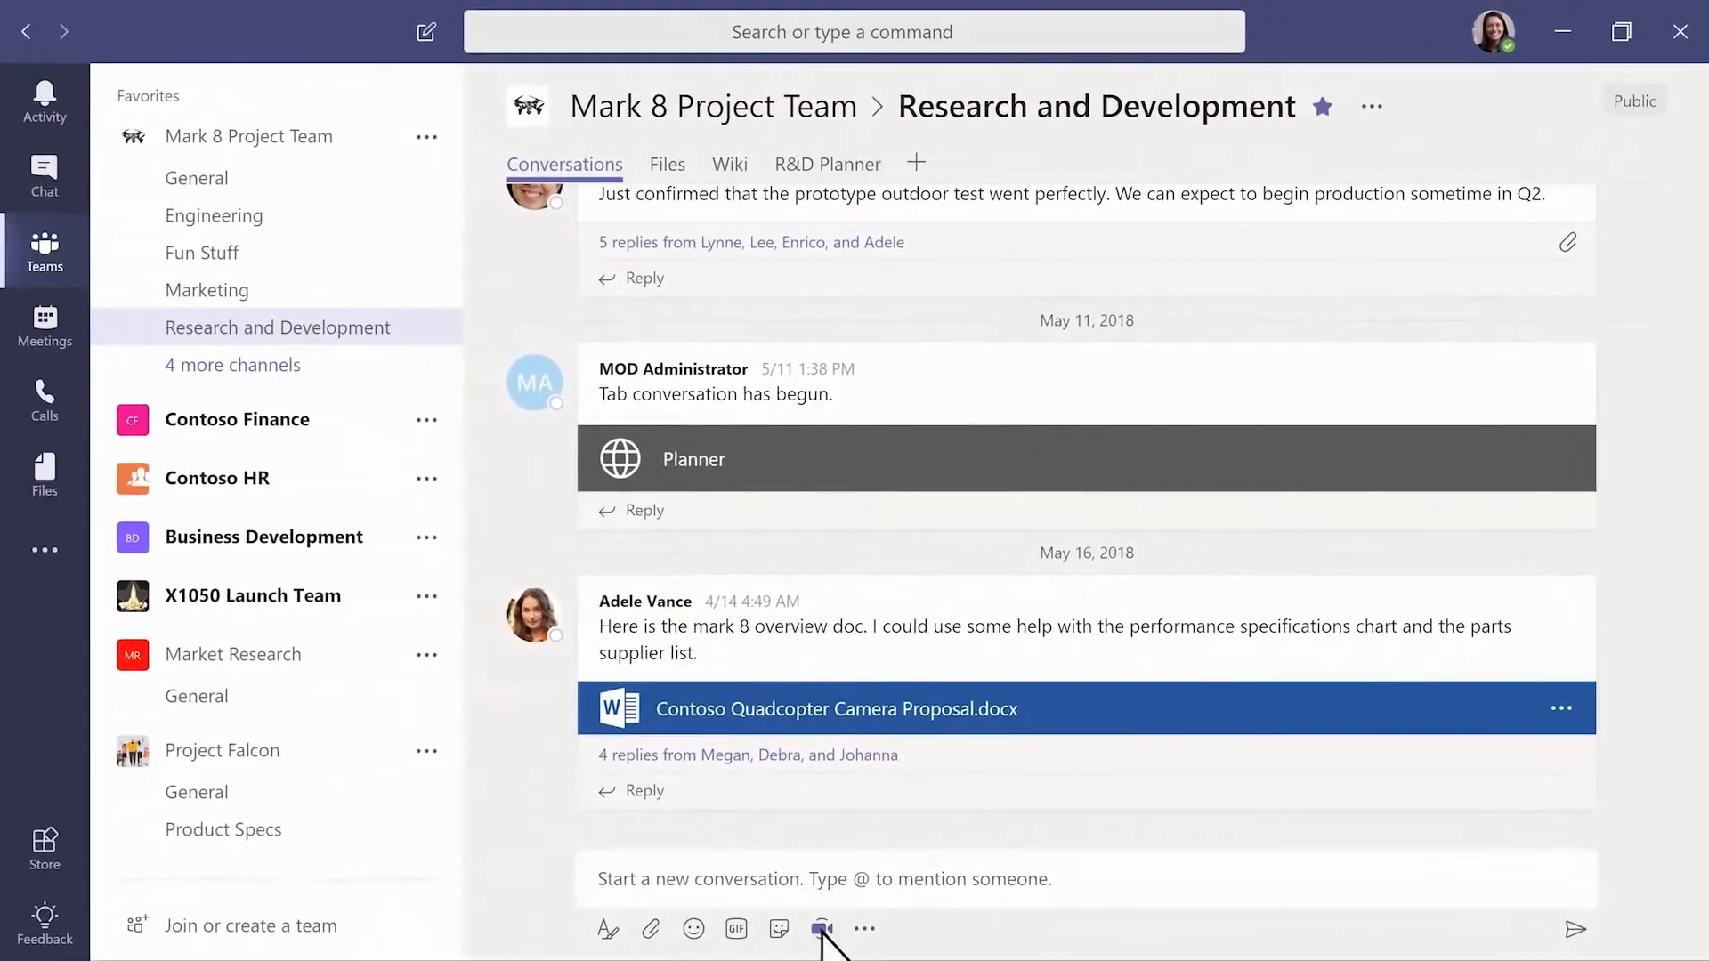
- Start a video meeting from the Research and Development channel and start recording it
click(820, 929)
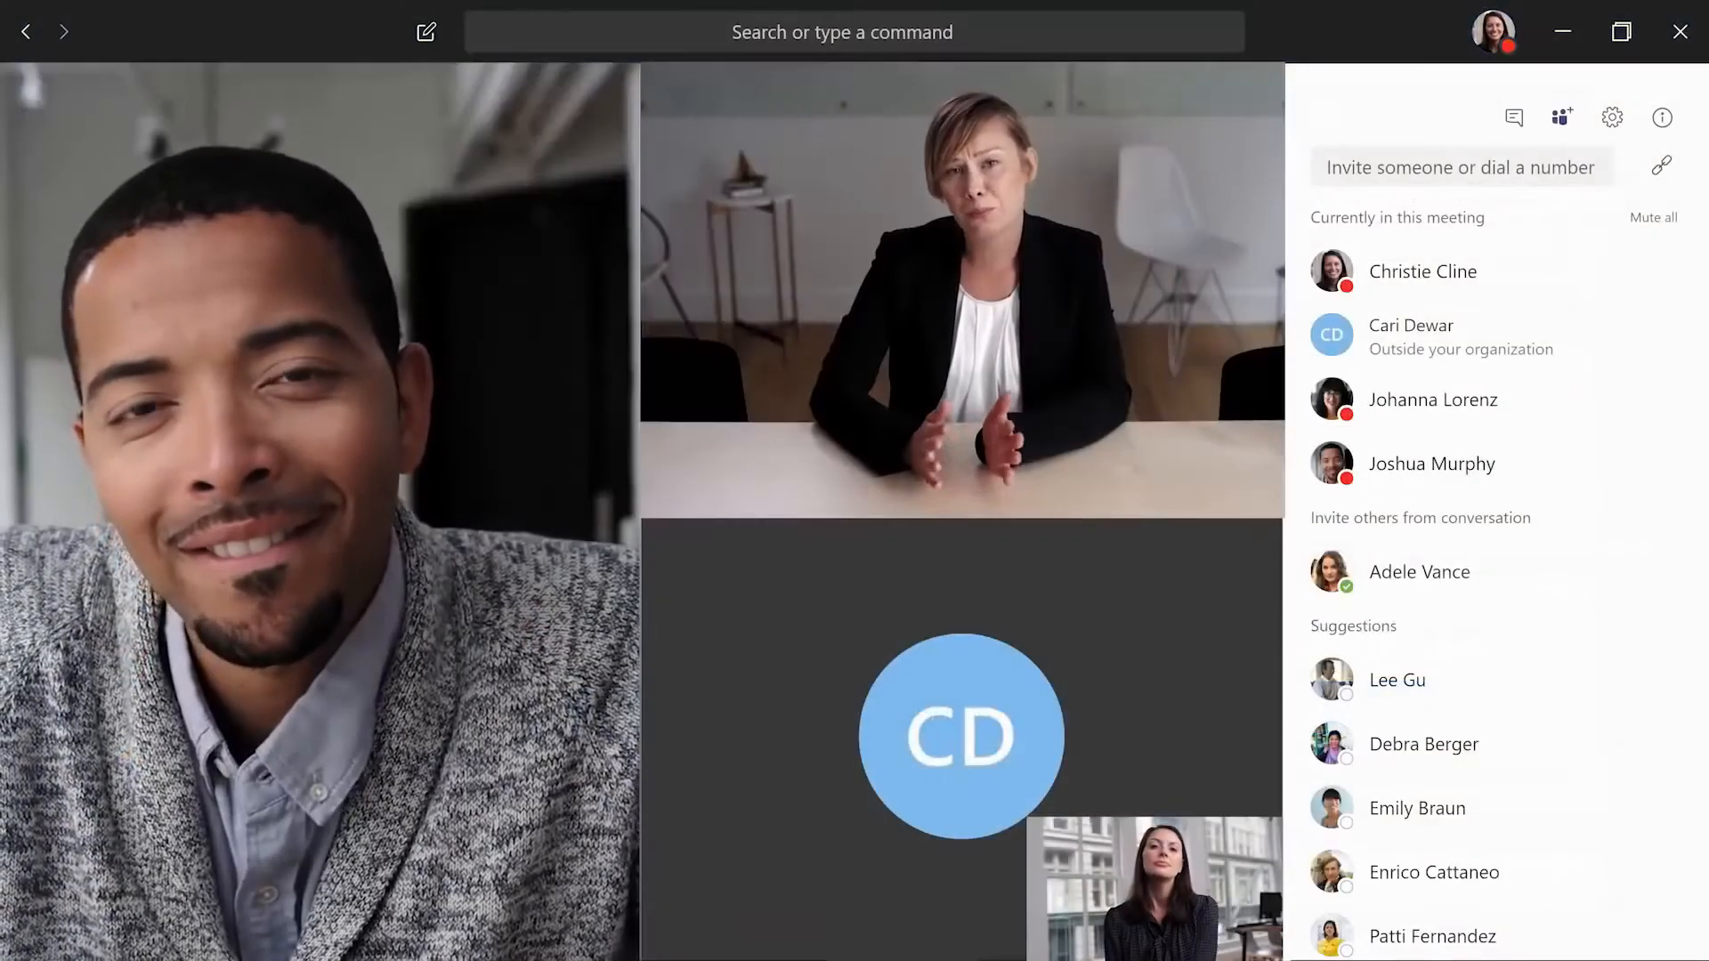
mouse_move(739, 888)
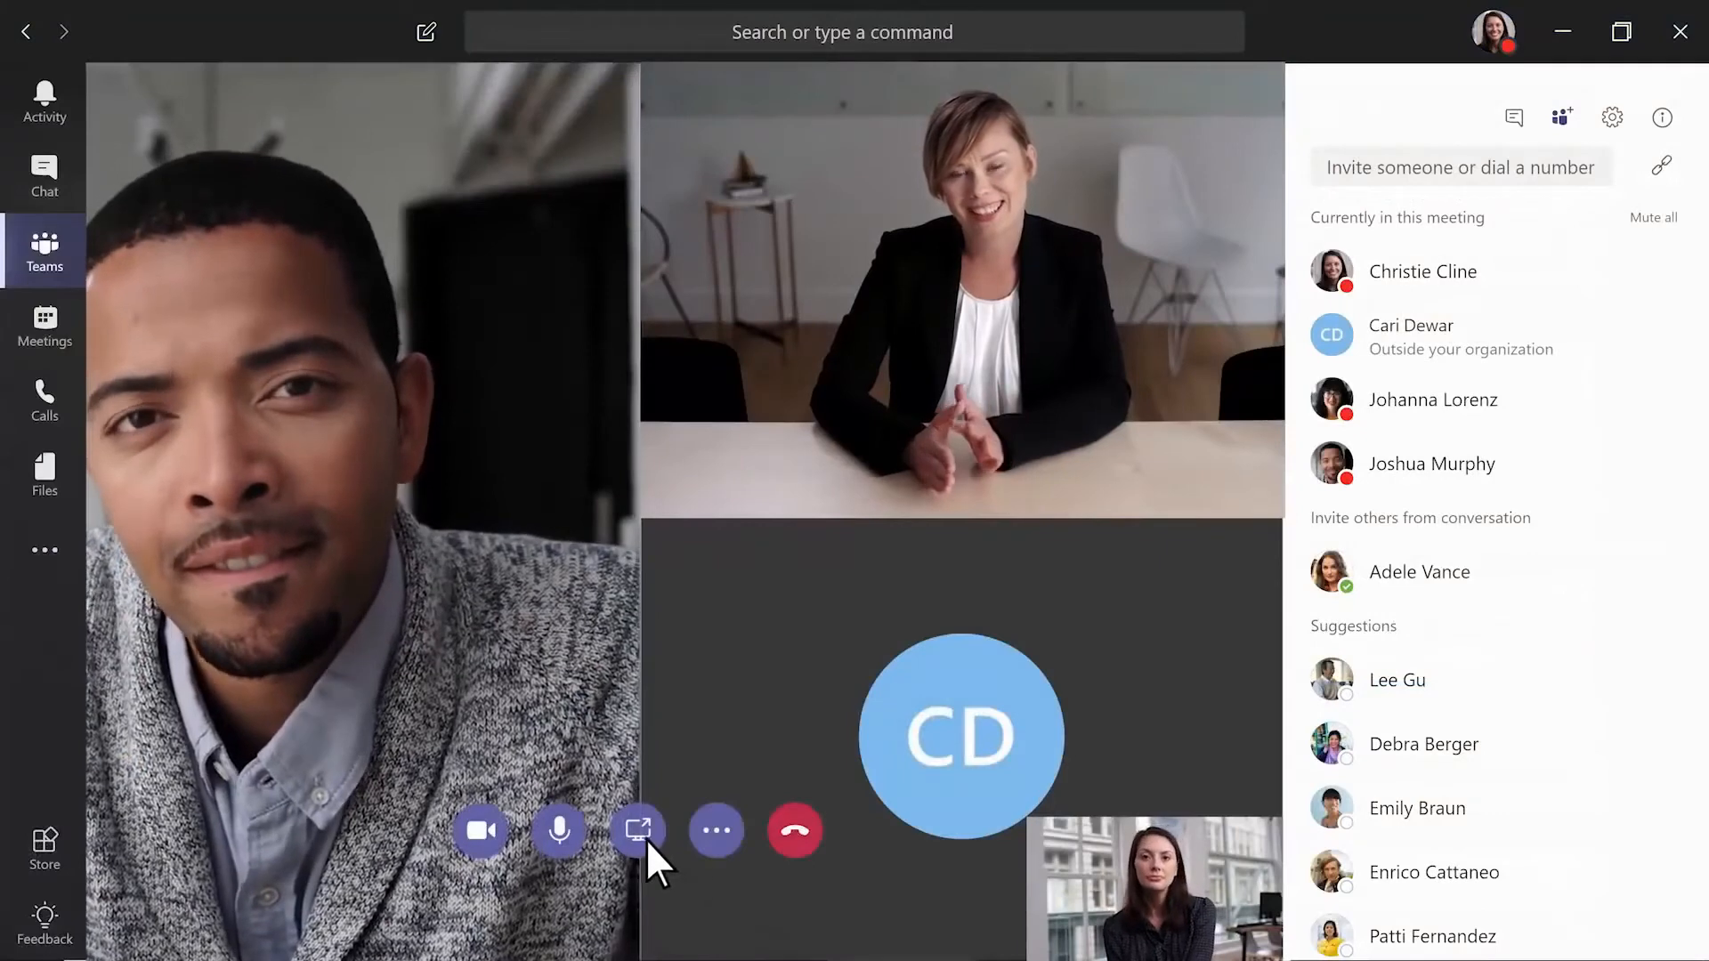
click(712, 834)
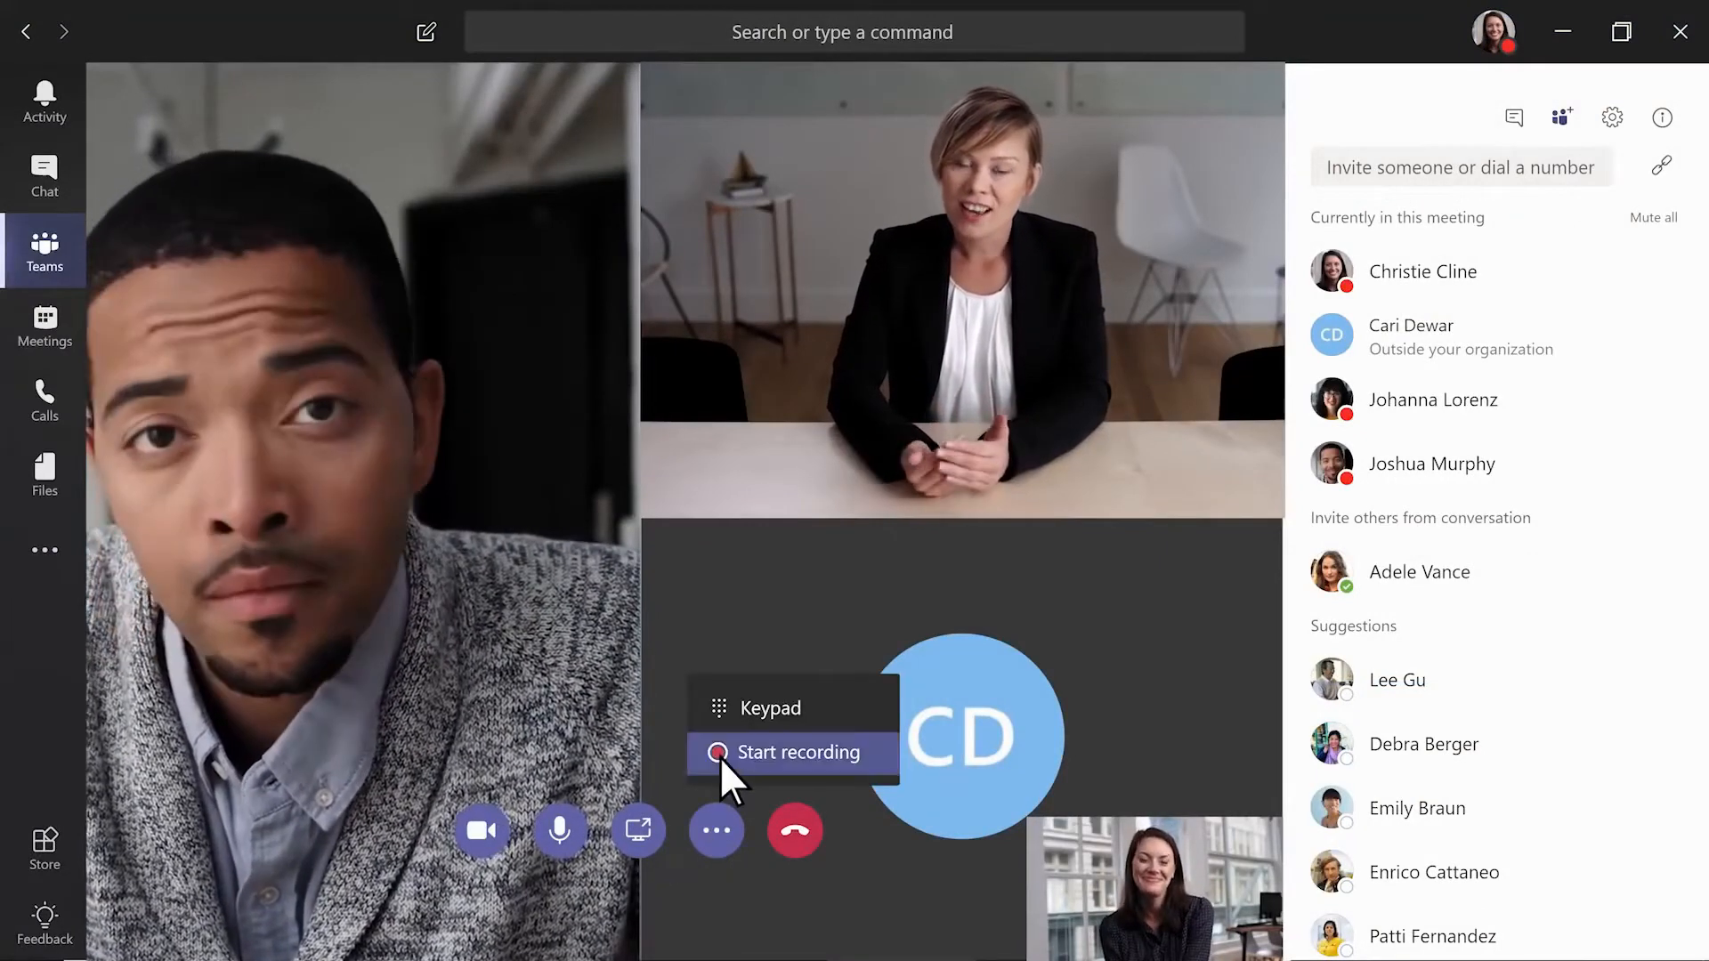
click(719, 755)
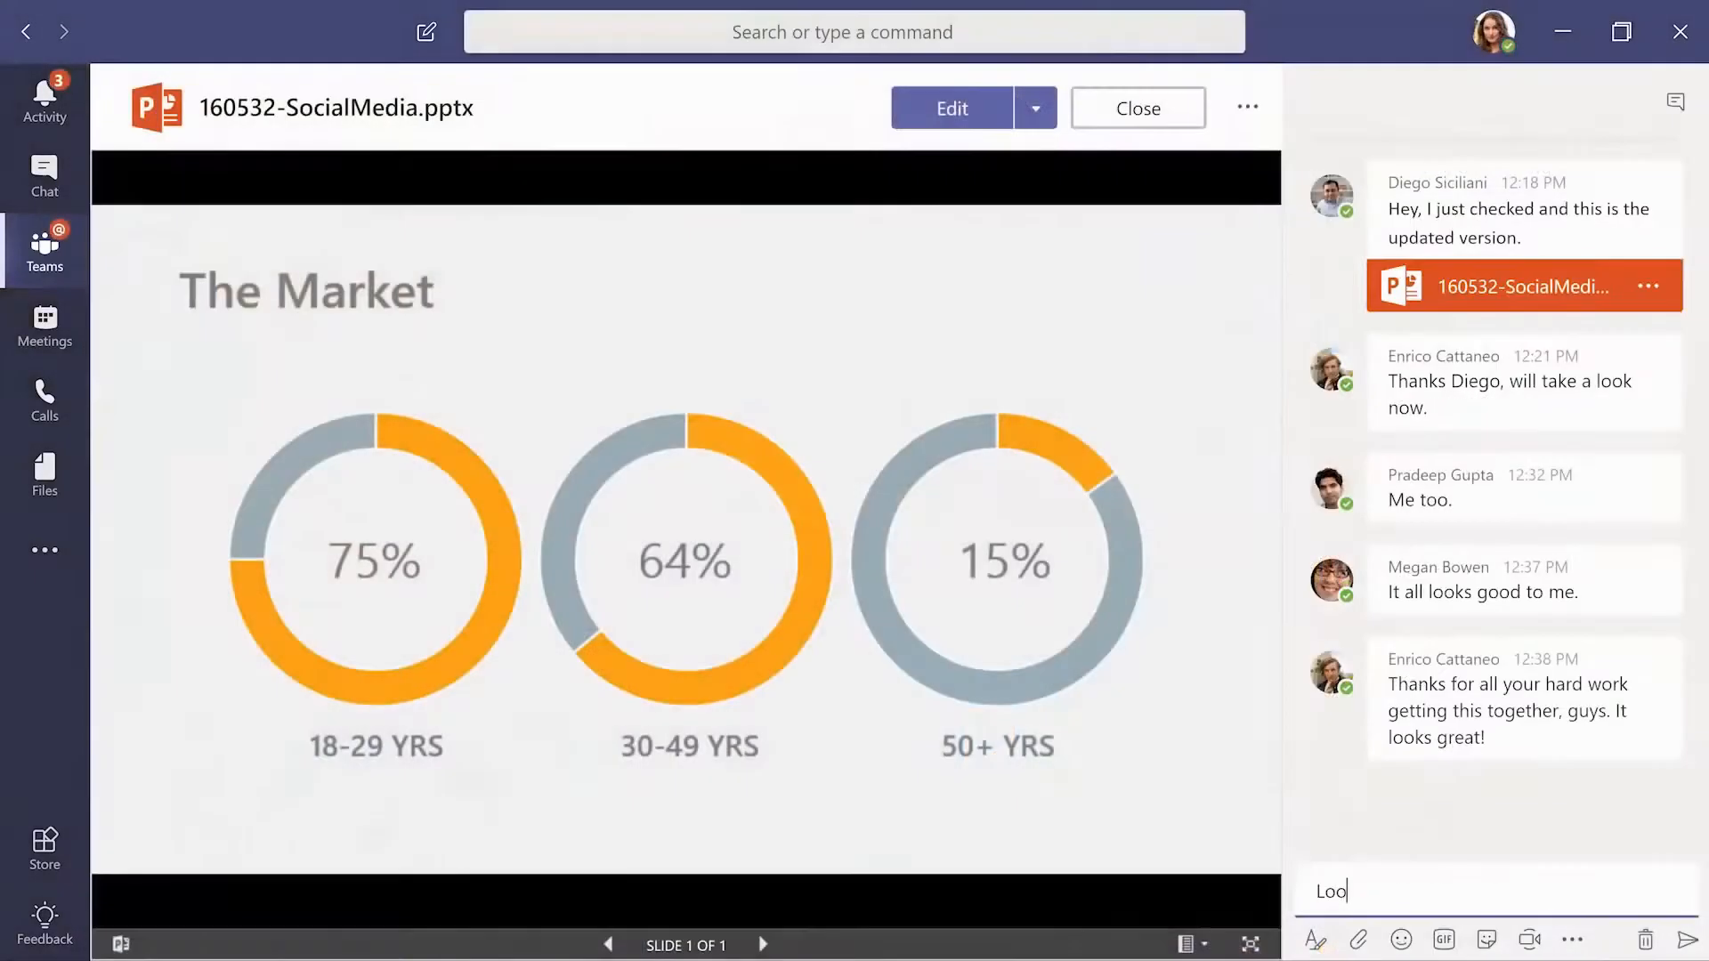
- Post the reply "Looking good!" in the conversation beside 160532-SocialMedia.pptx and close the presentation
text(ing good!)
key(Return)
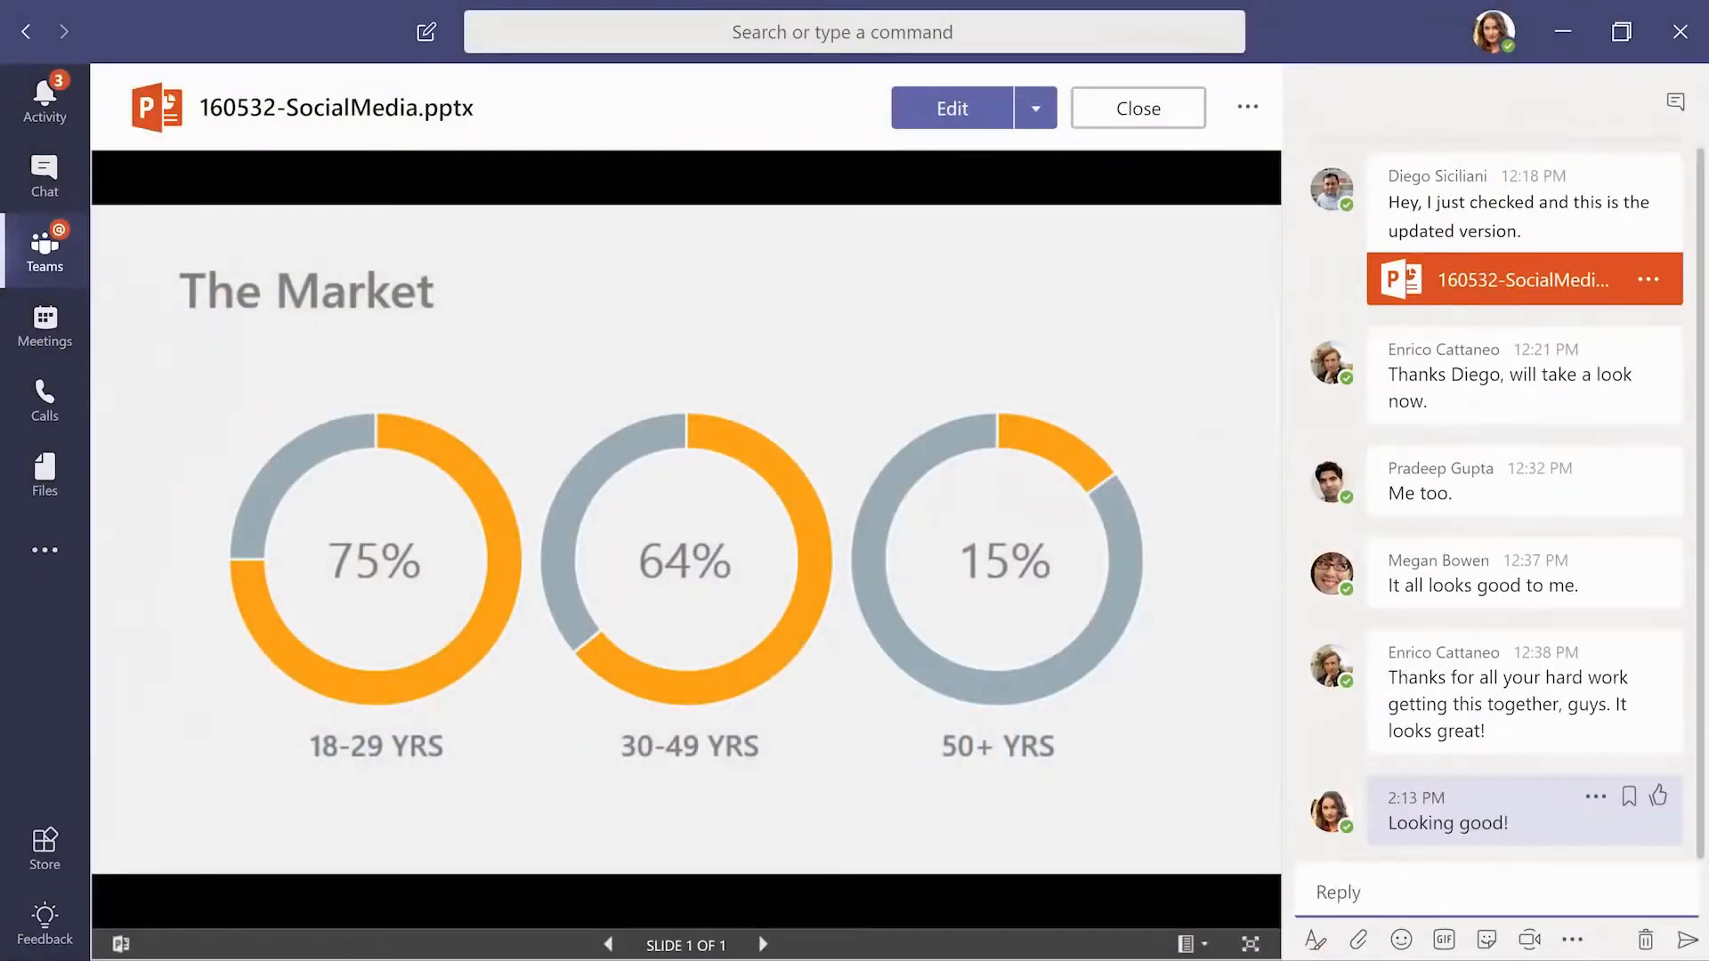
click(1148, 120)
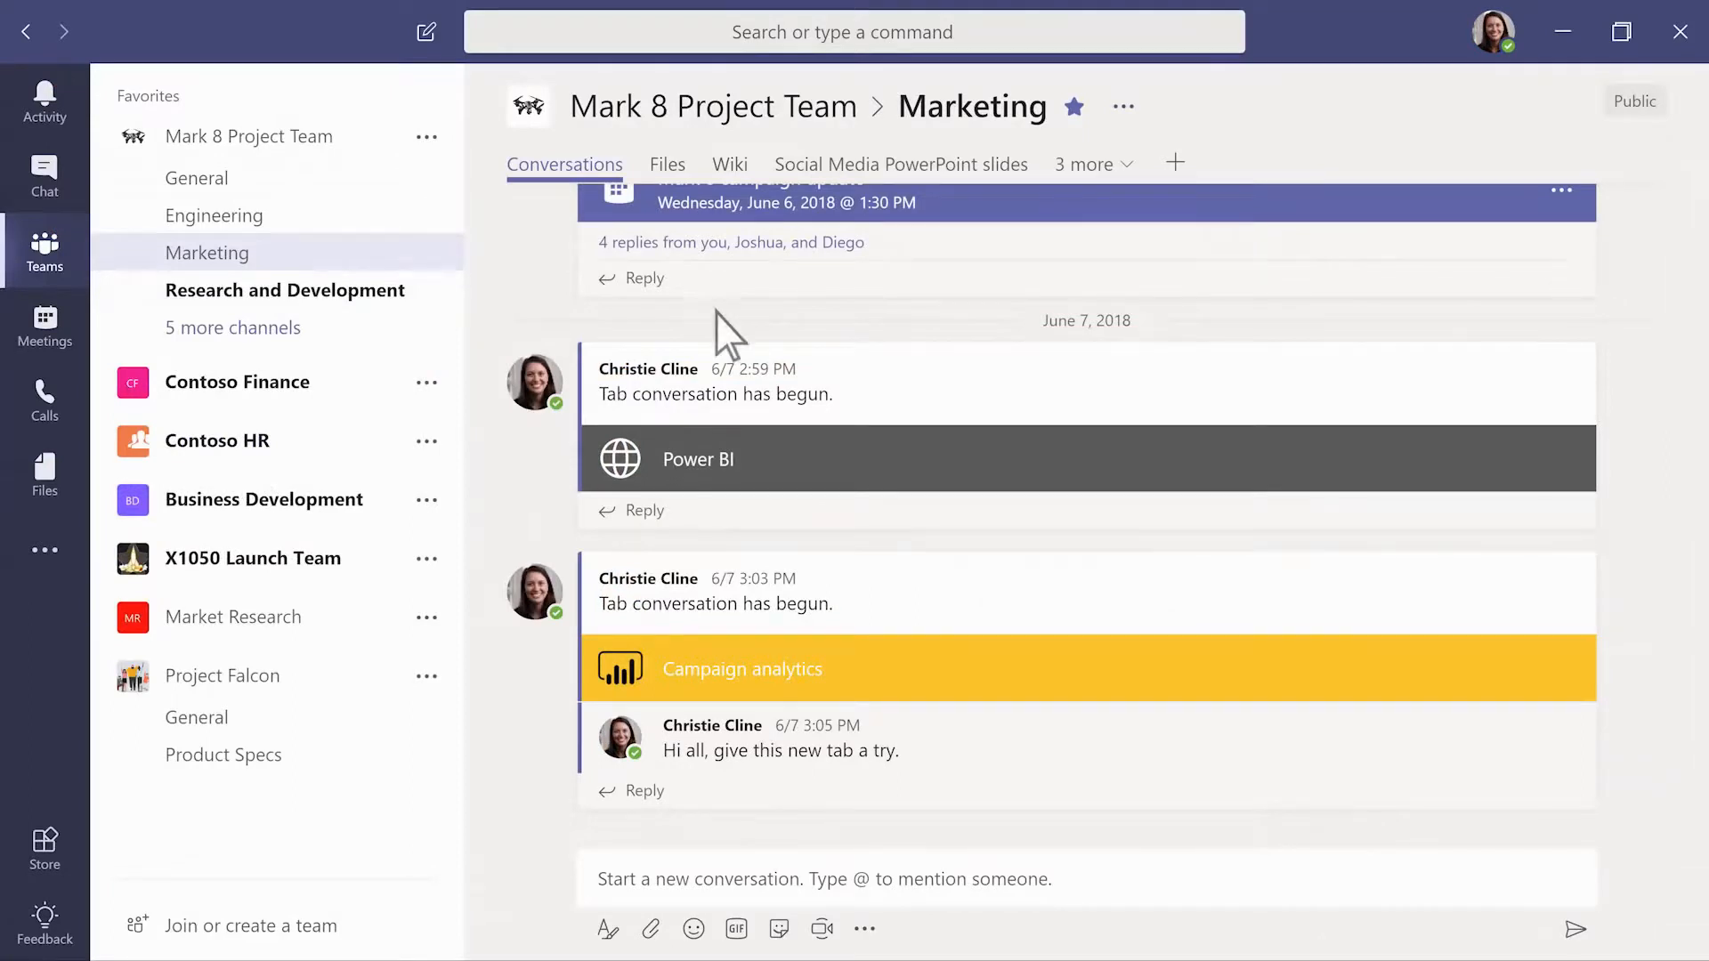
- View the files of the Mark 8 Project Team's Marketing channel and open the overall files area
click(666, 166)
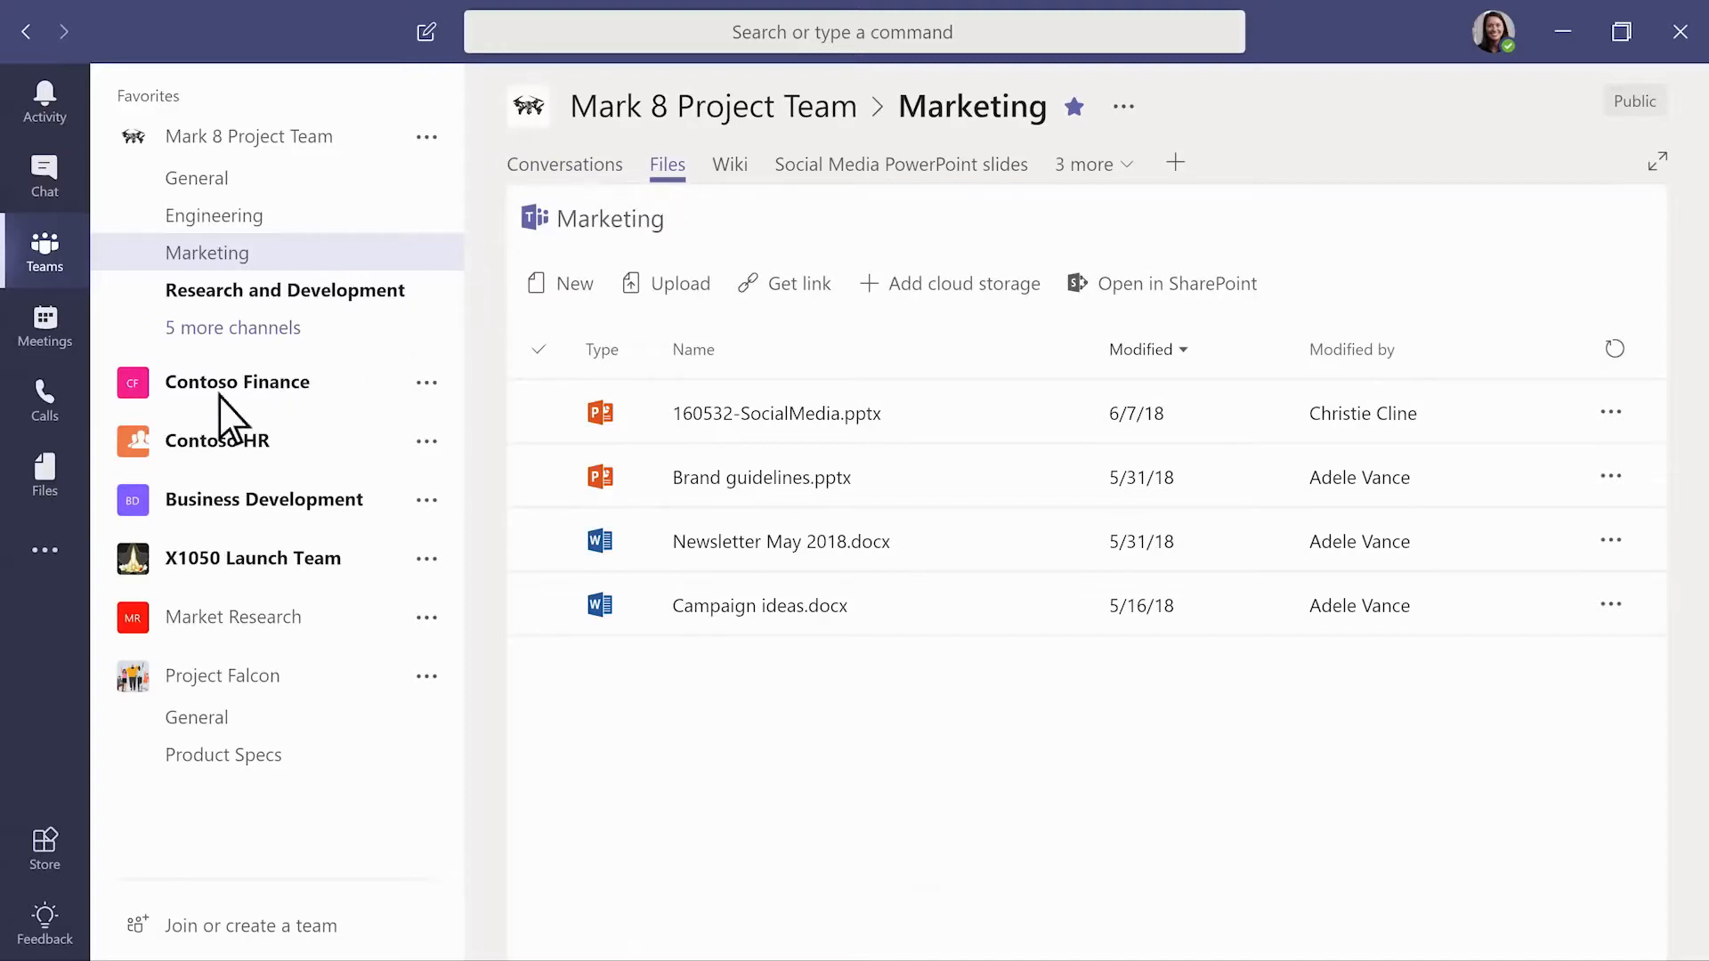
click(45, 480)
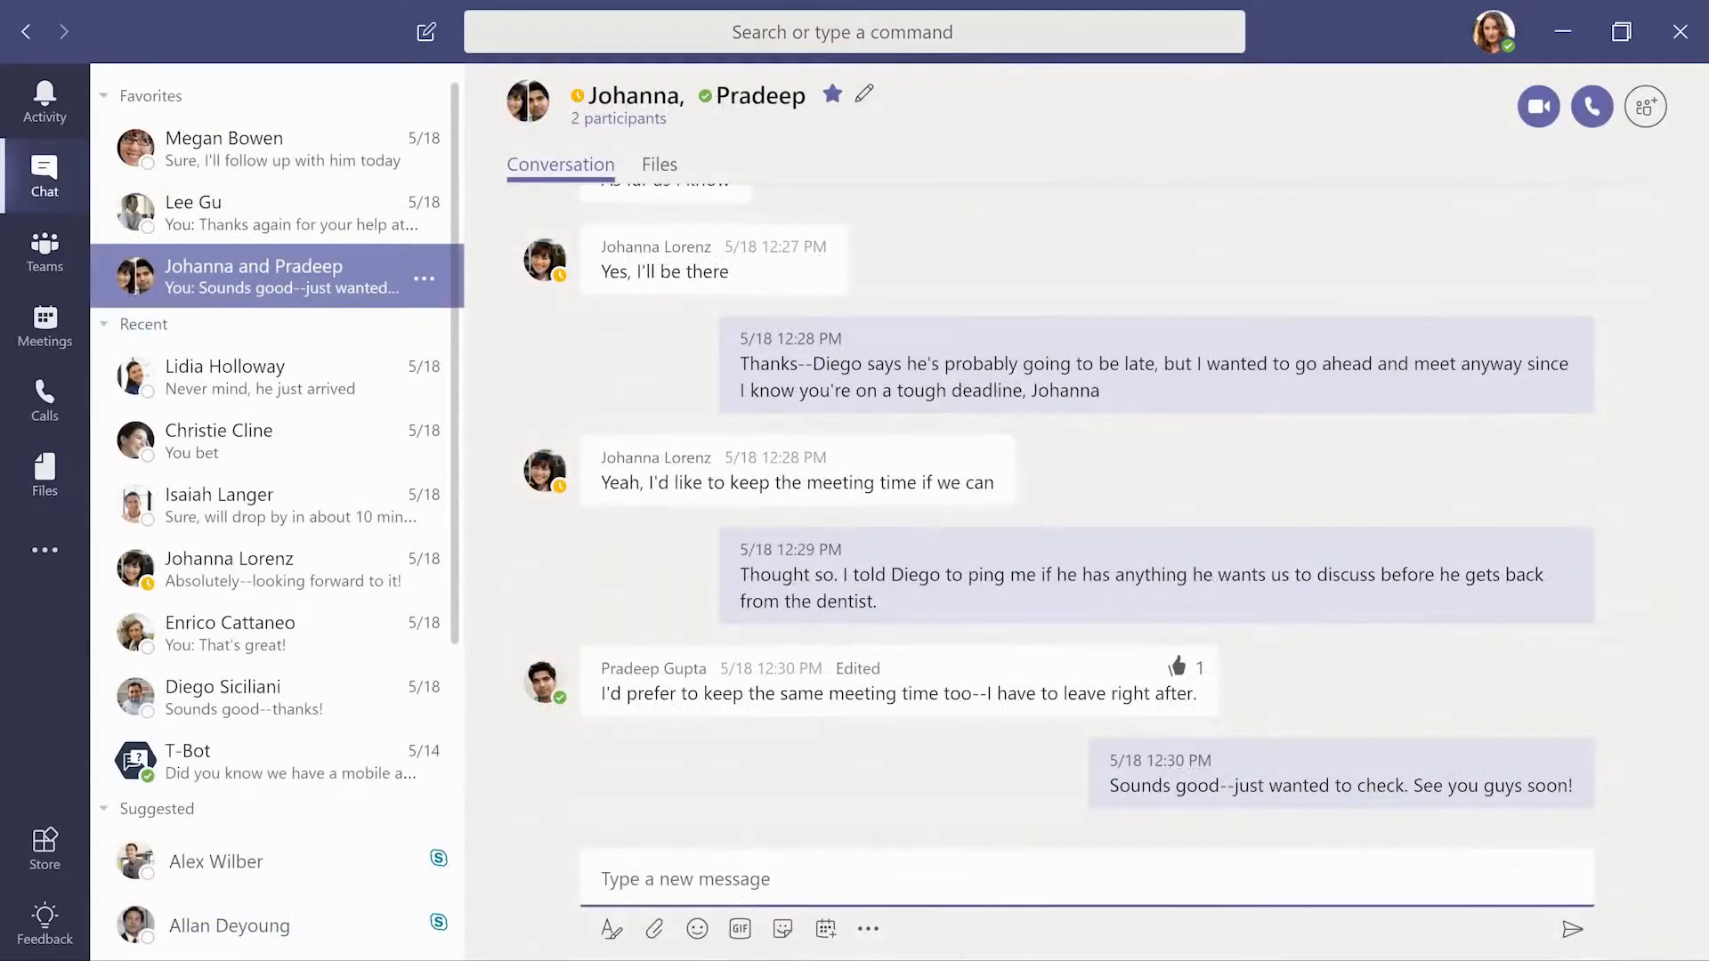
- Create a new group chat with two colleagues and name the group "Conference prep"
click(425, 34)
text(isai)
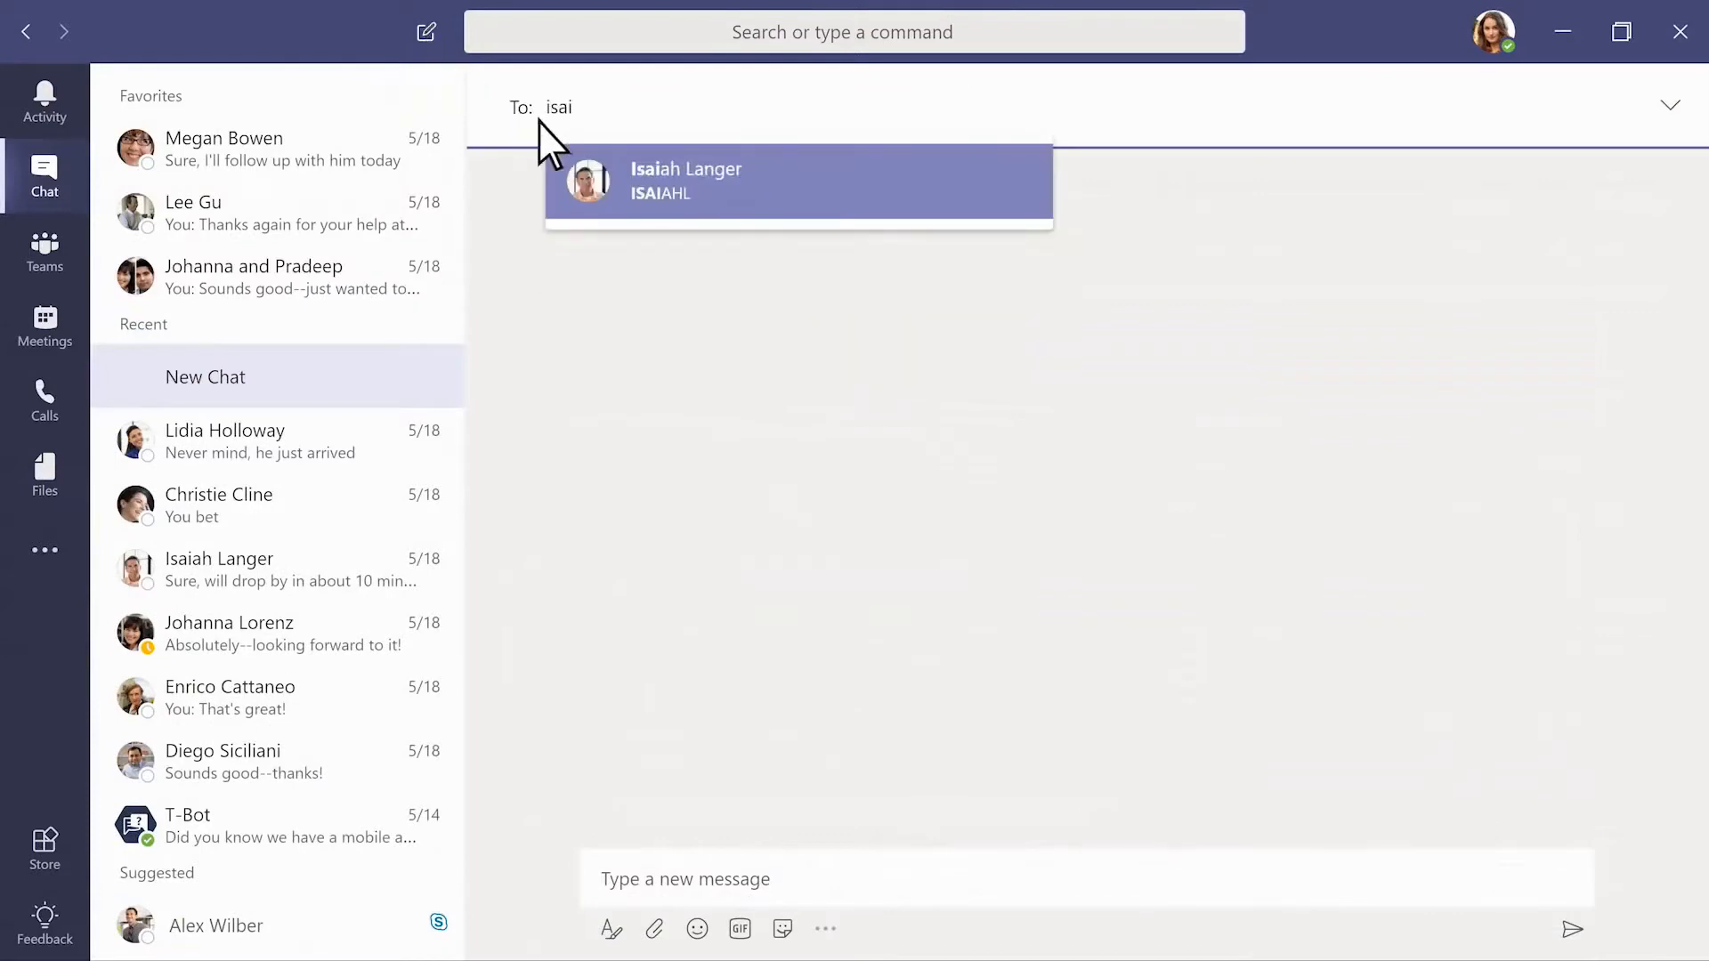
click(655, 191)
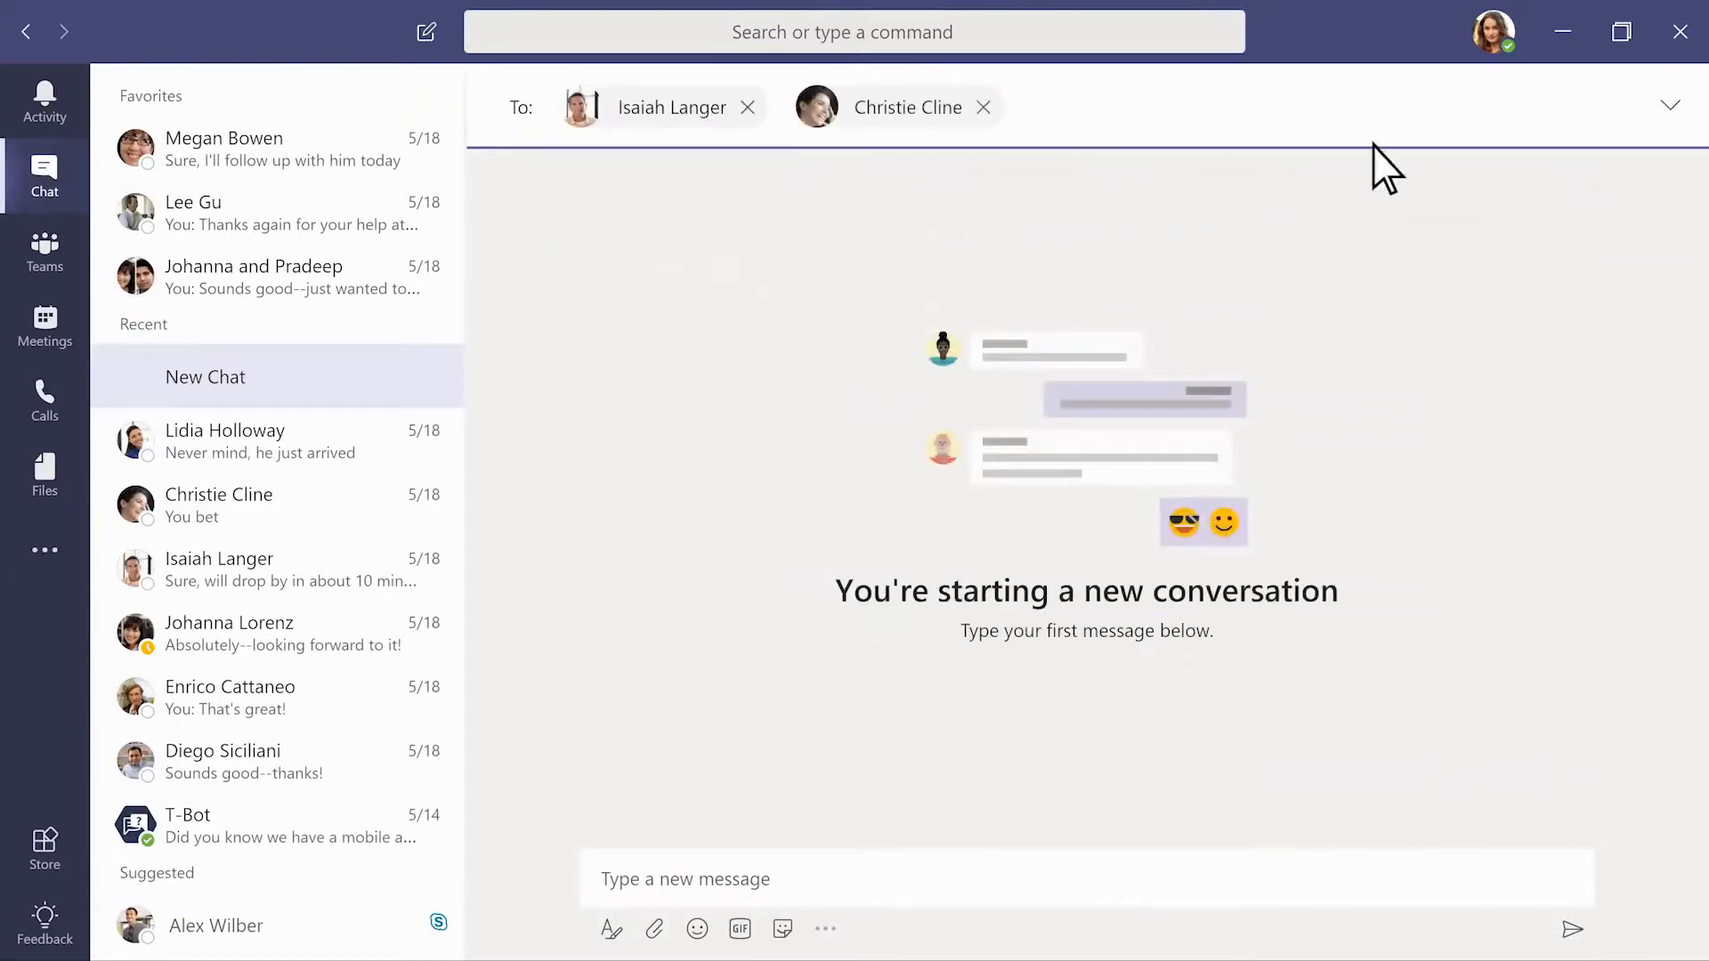
click(1669, 107)
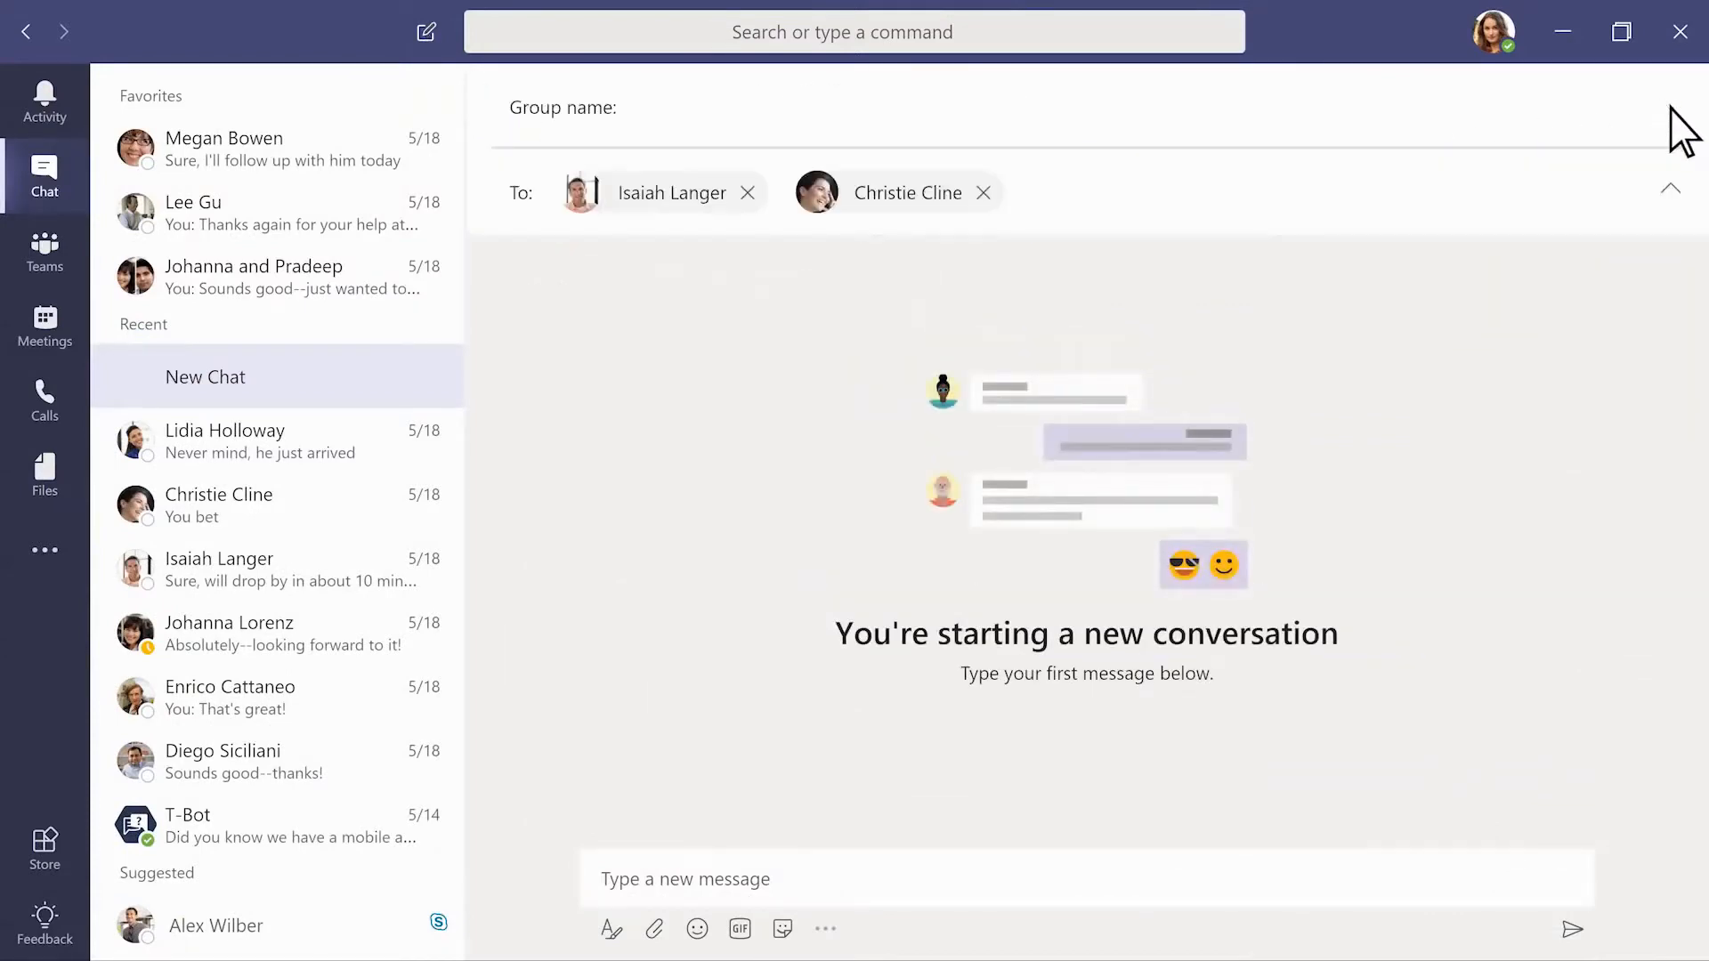
text(Conference pr)
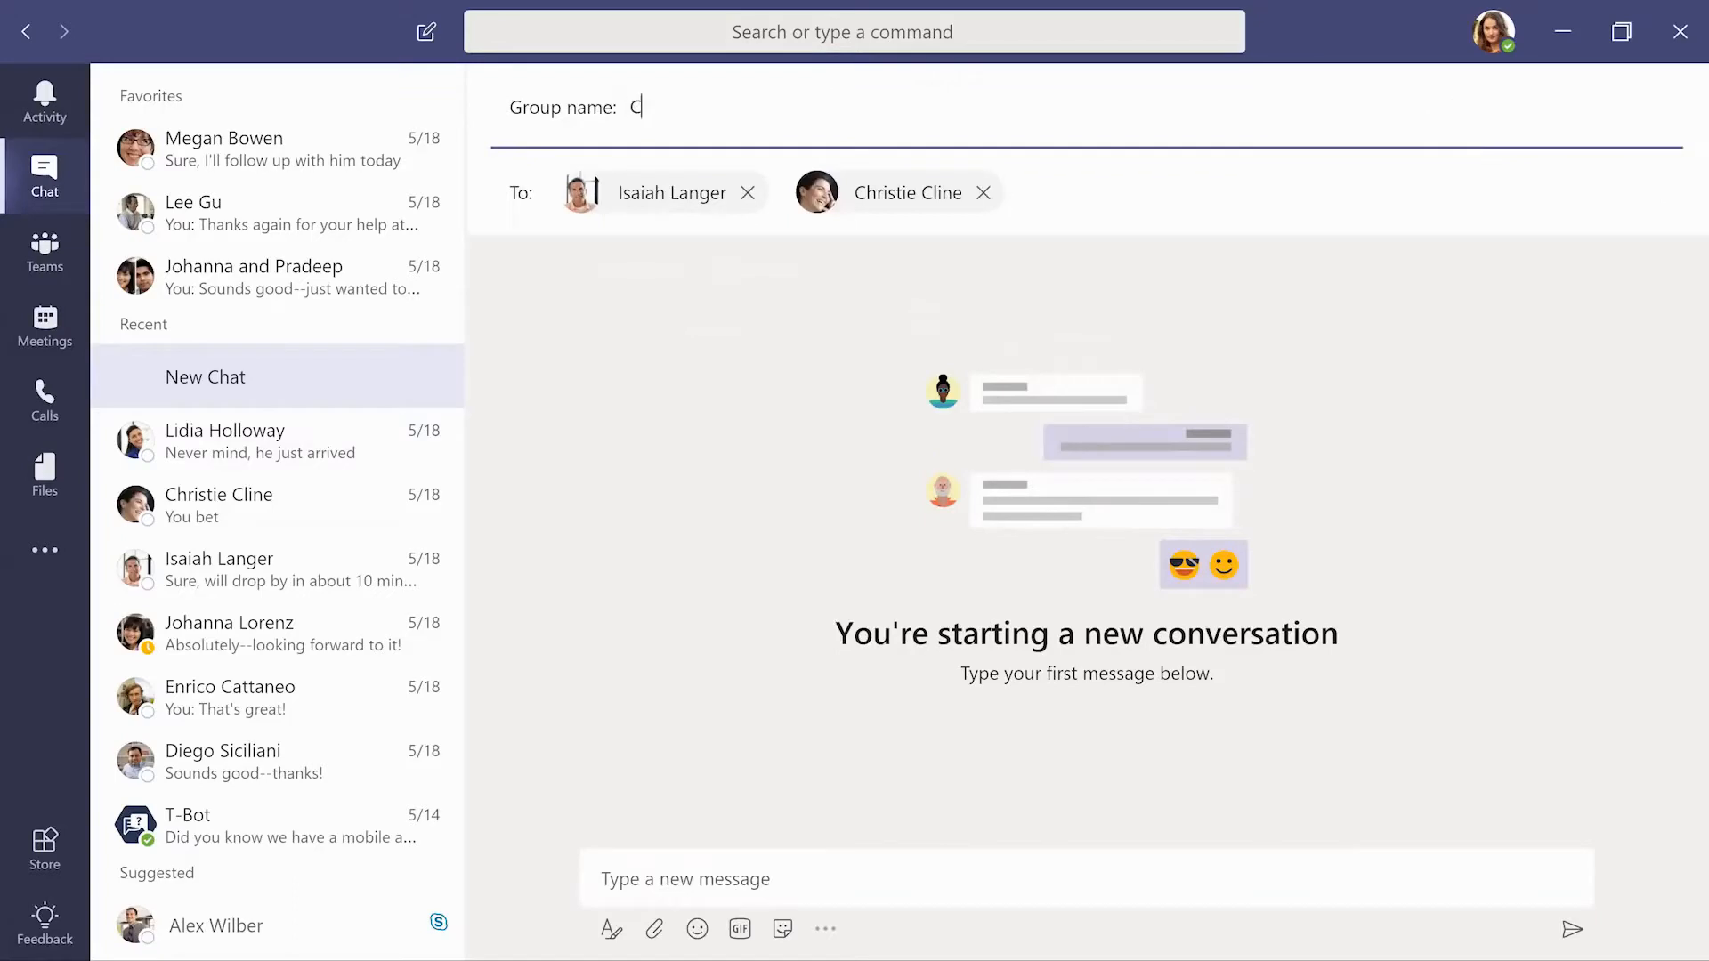
text(ep)
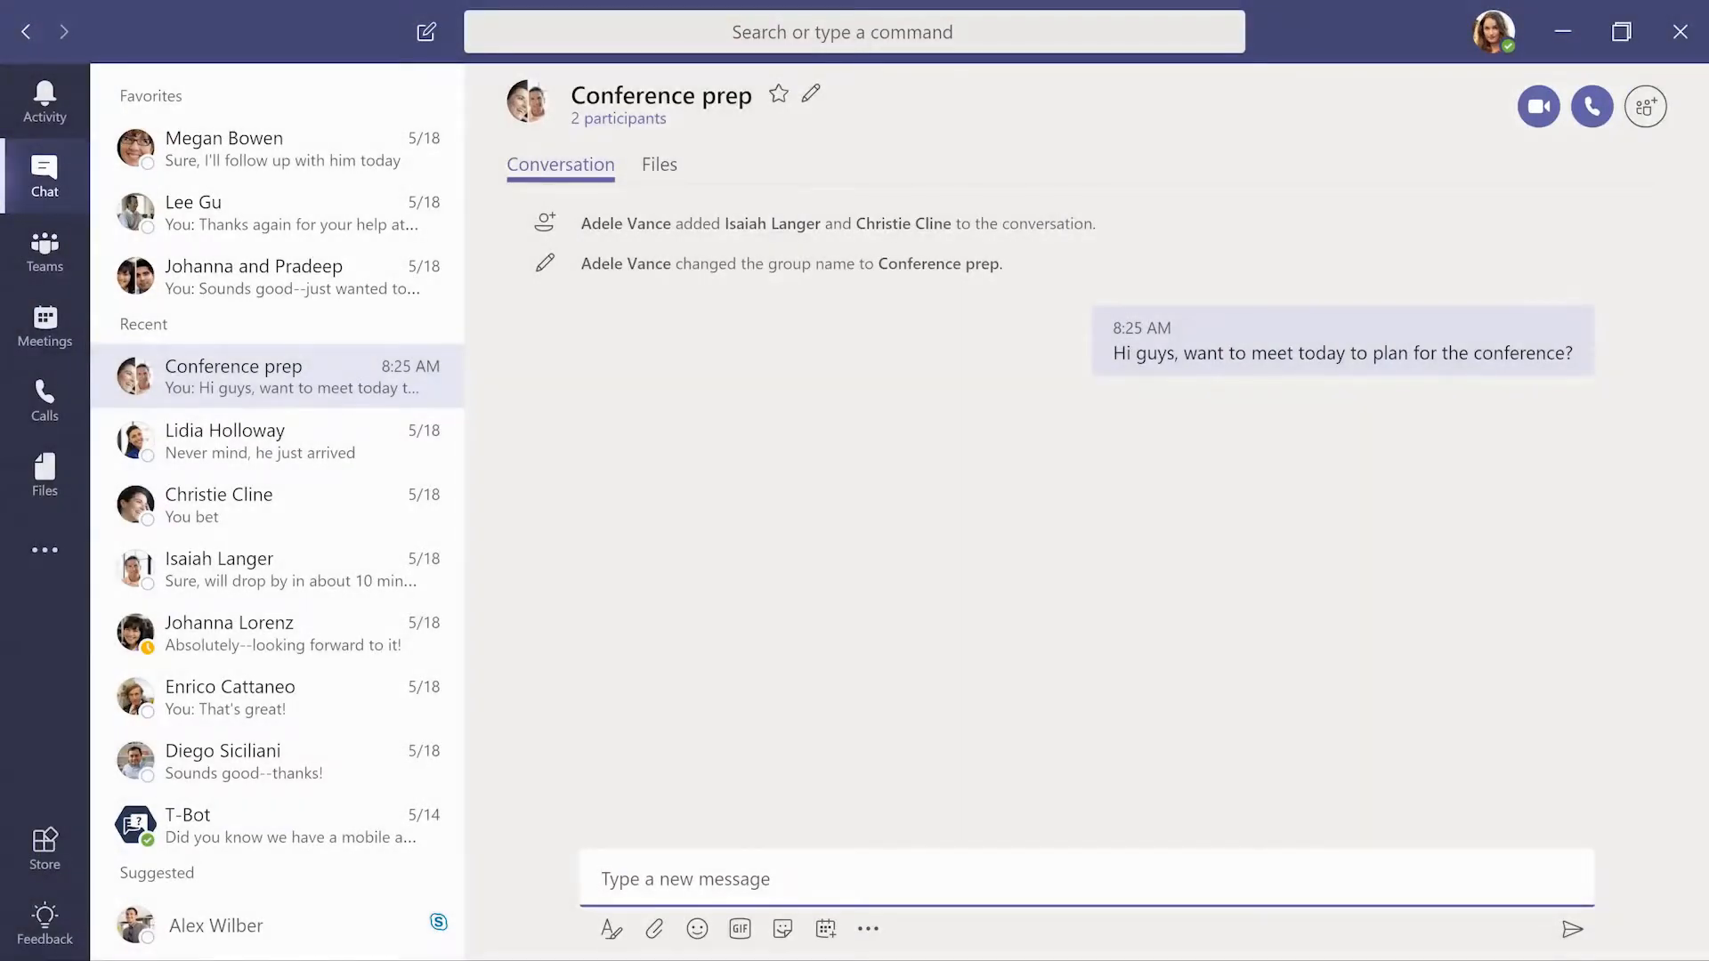
- Open the calling area, enter an outside phone number on the dial pad and place the call
click(63, 402)
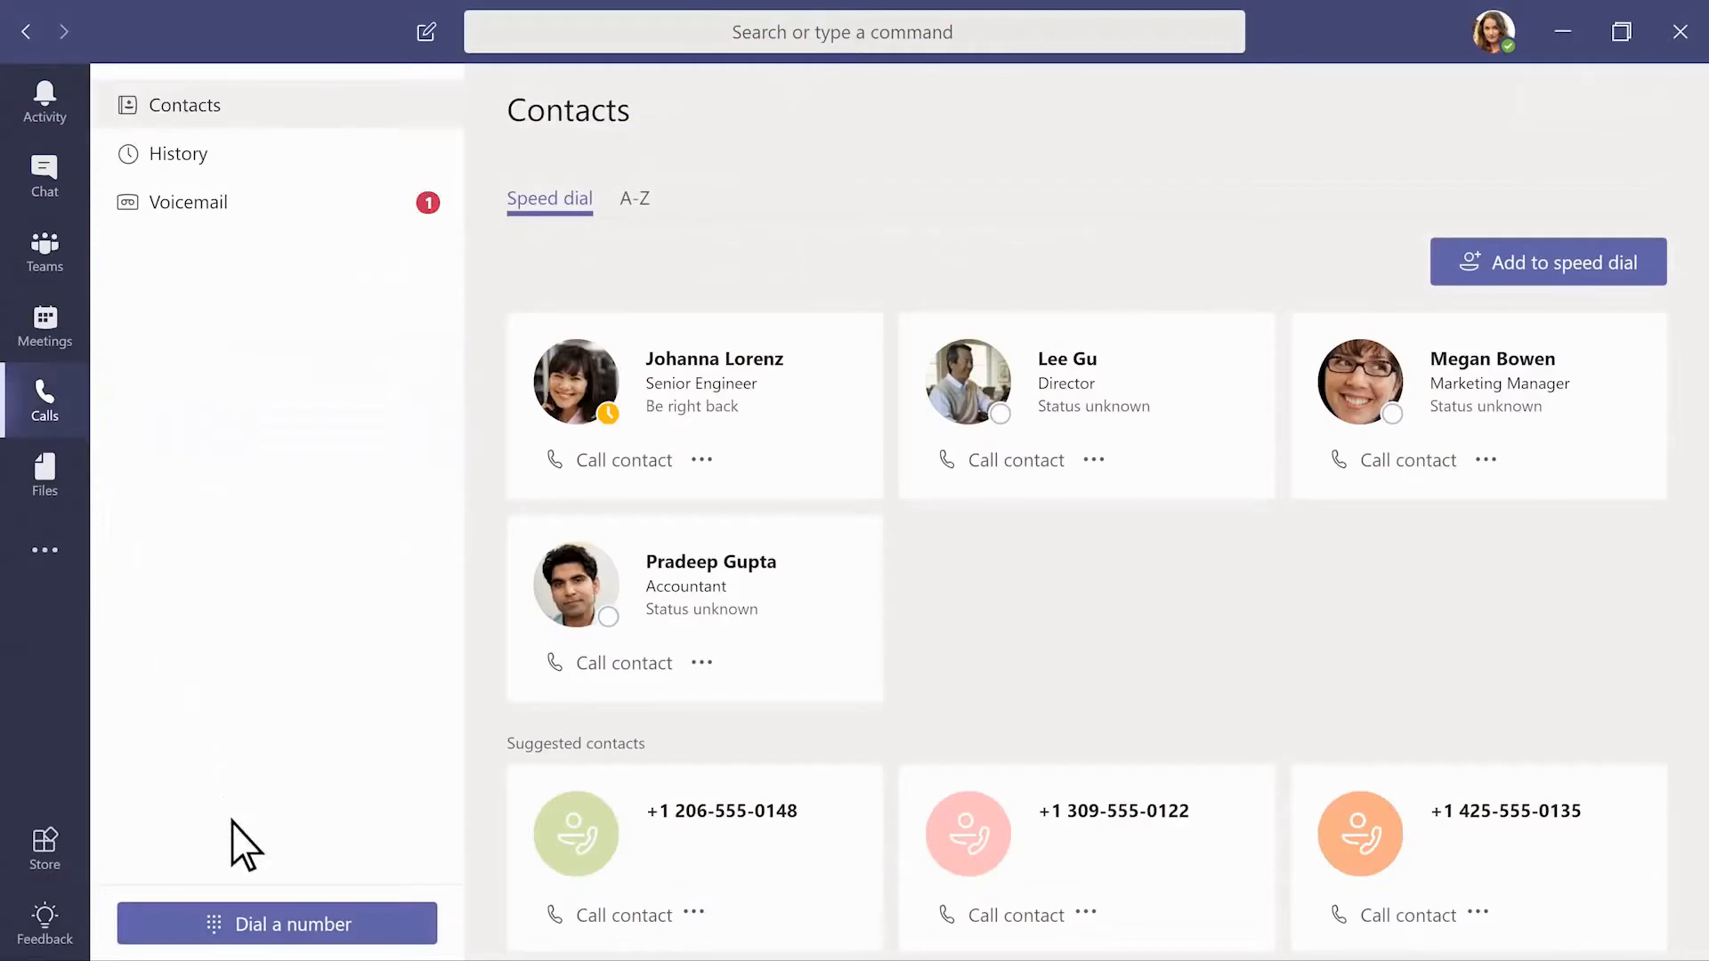
click(279, 935)
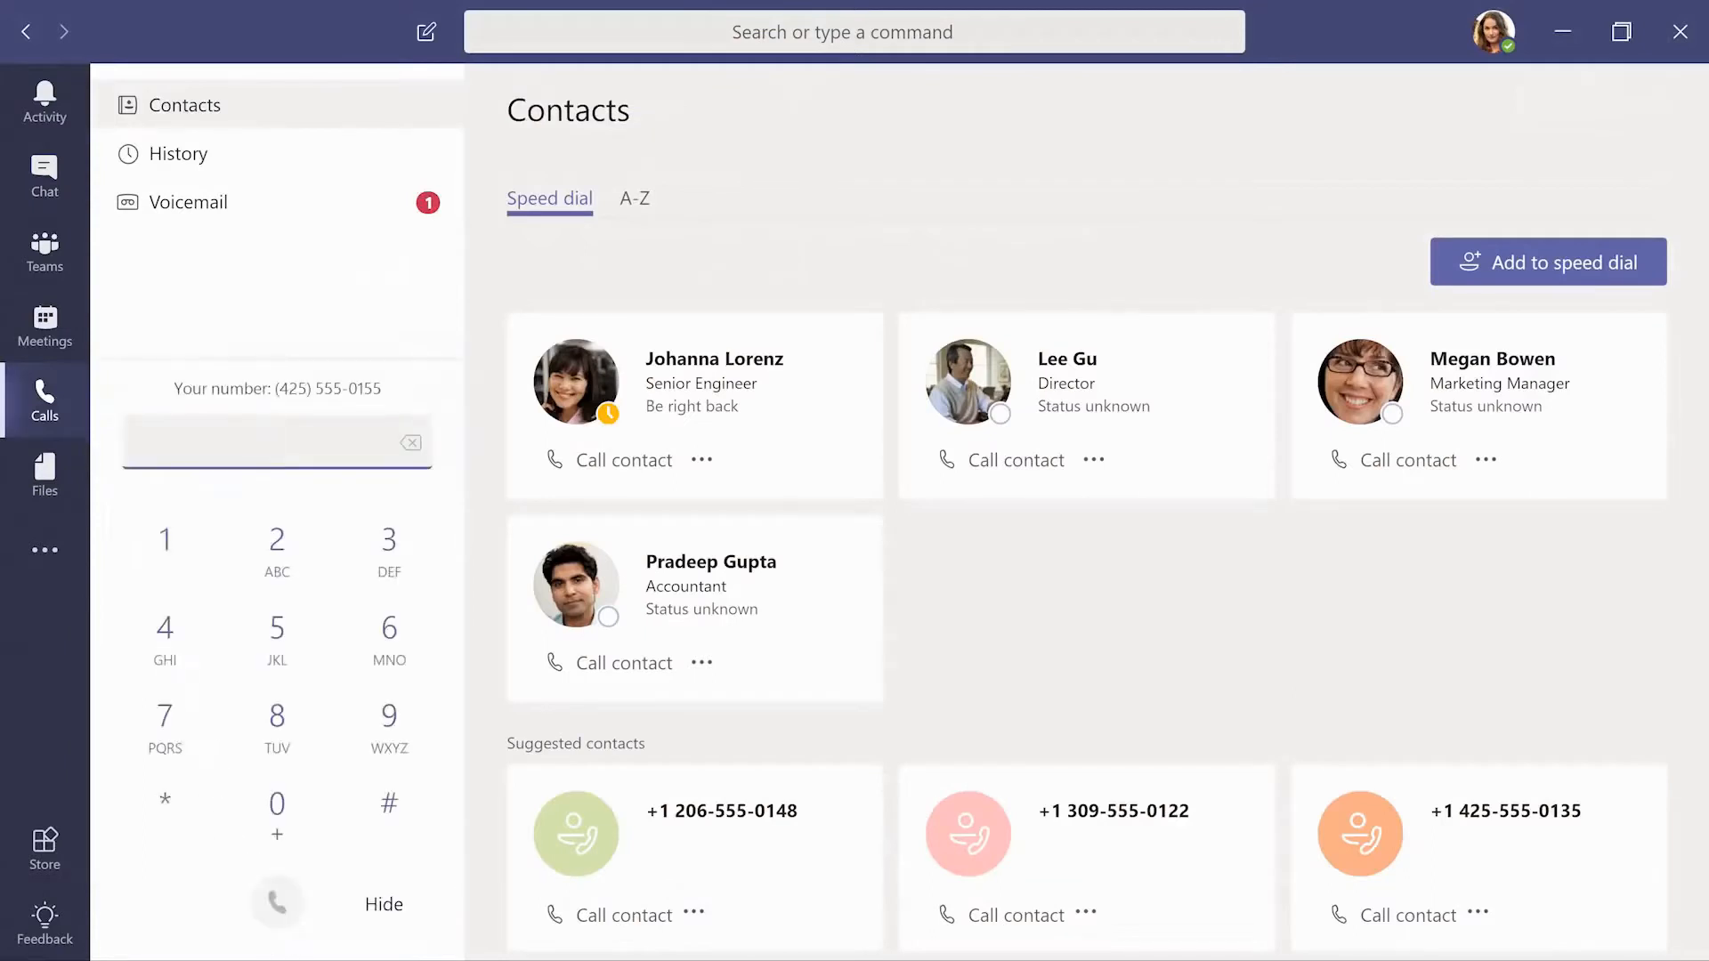
text(206) 555-0148)
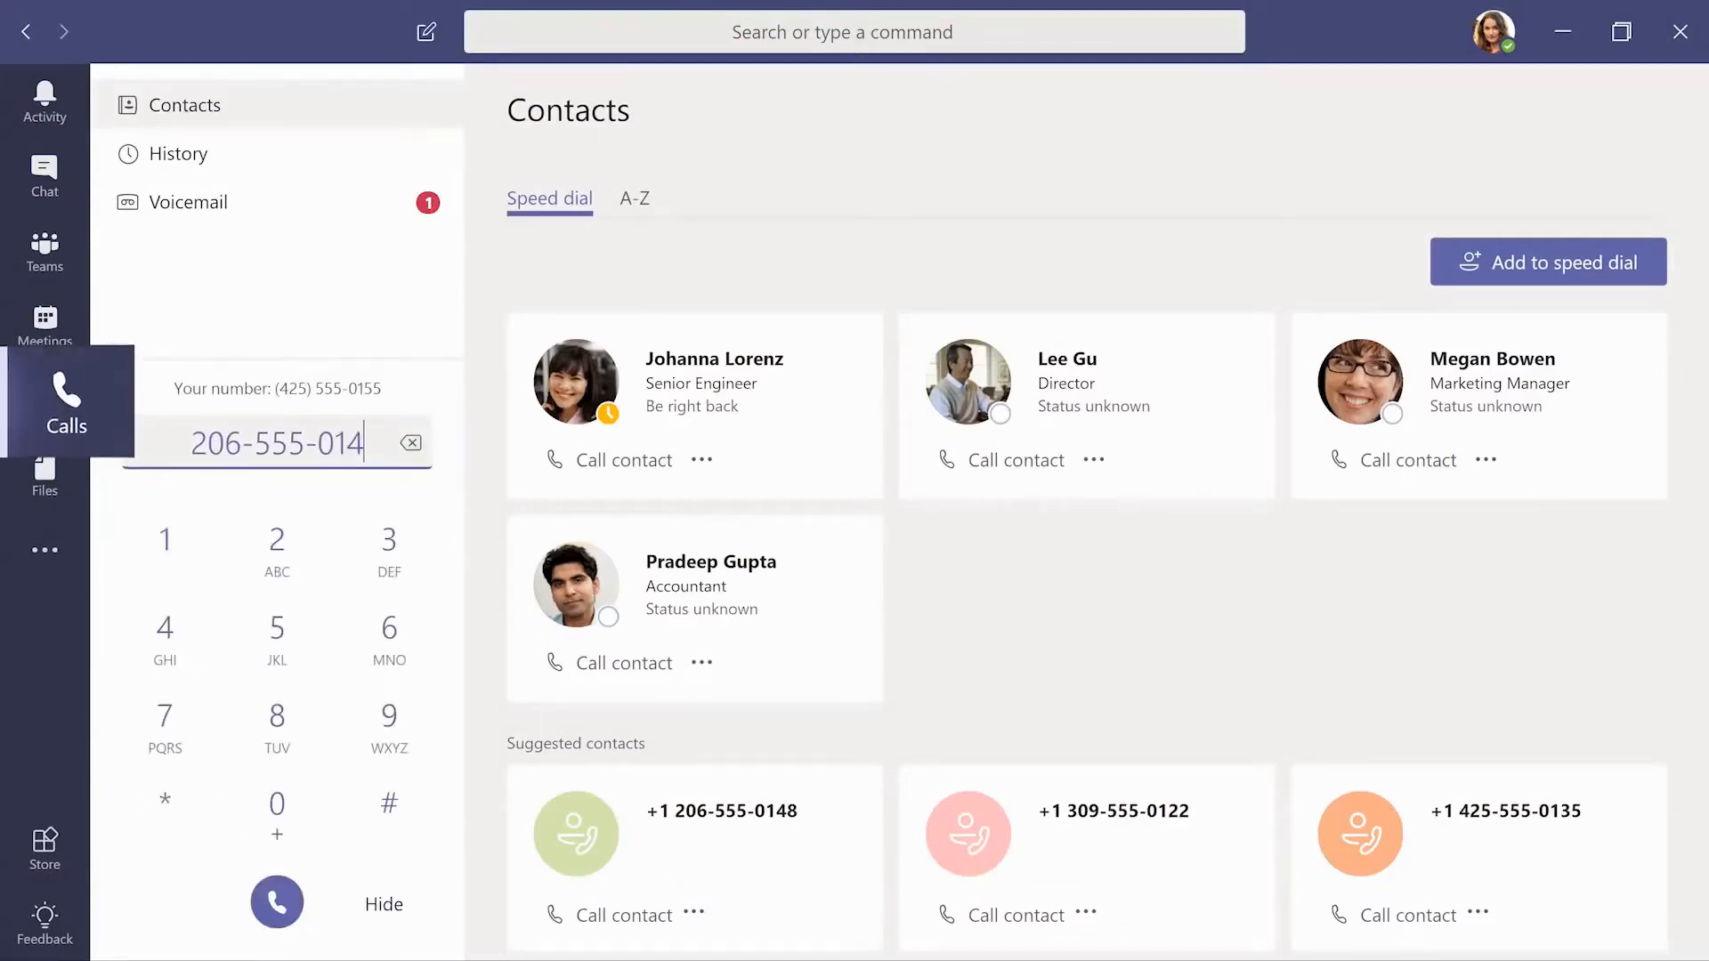
click(276, 903)
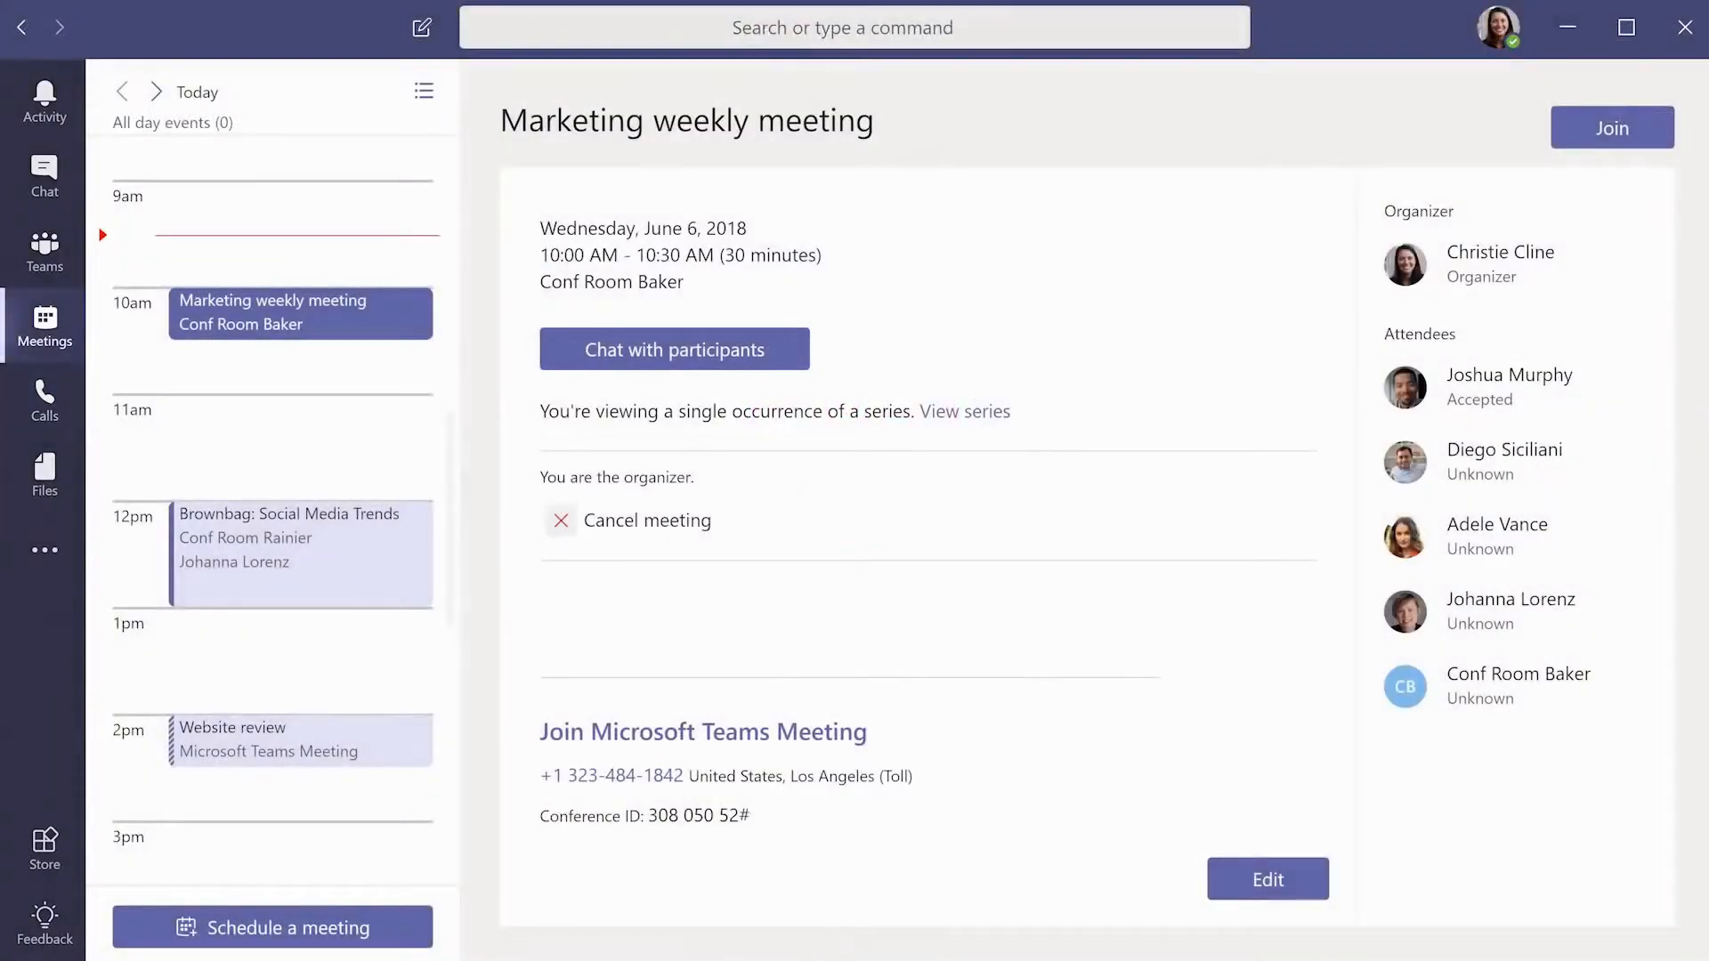
- Show the meetings as an agenda list and open the form for scheduling a meeting
click(425, 92)
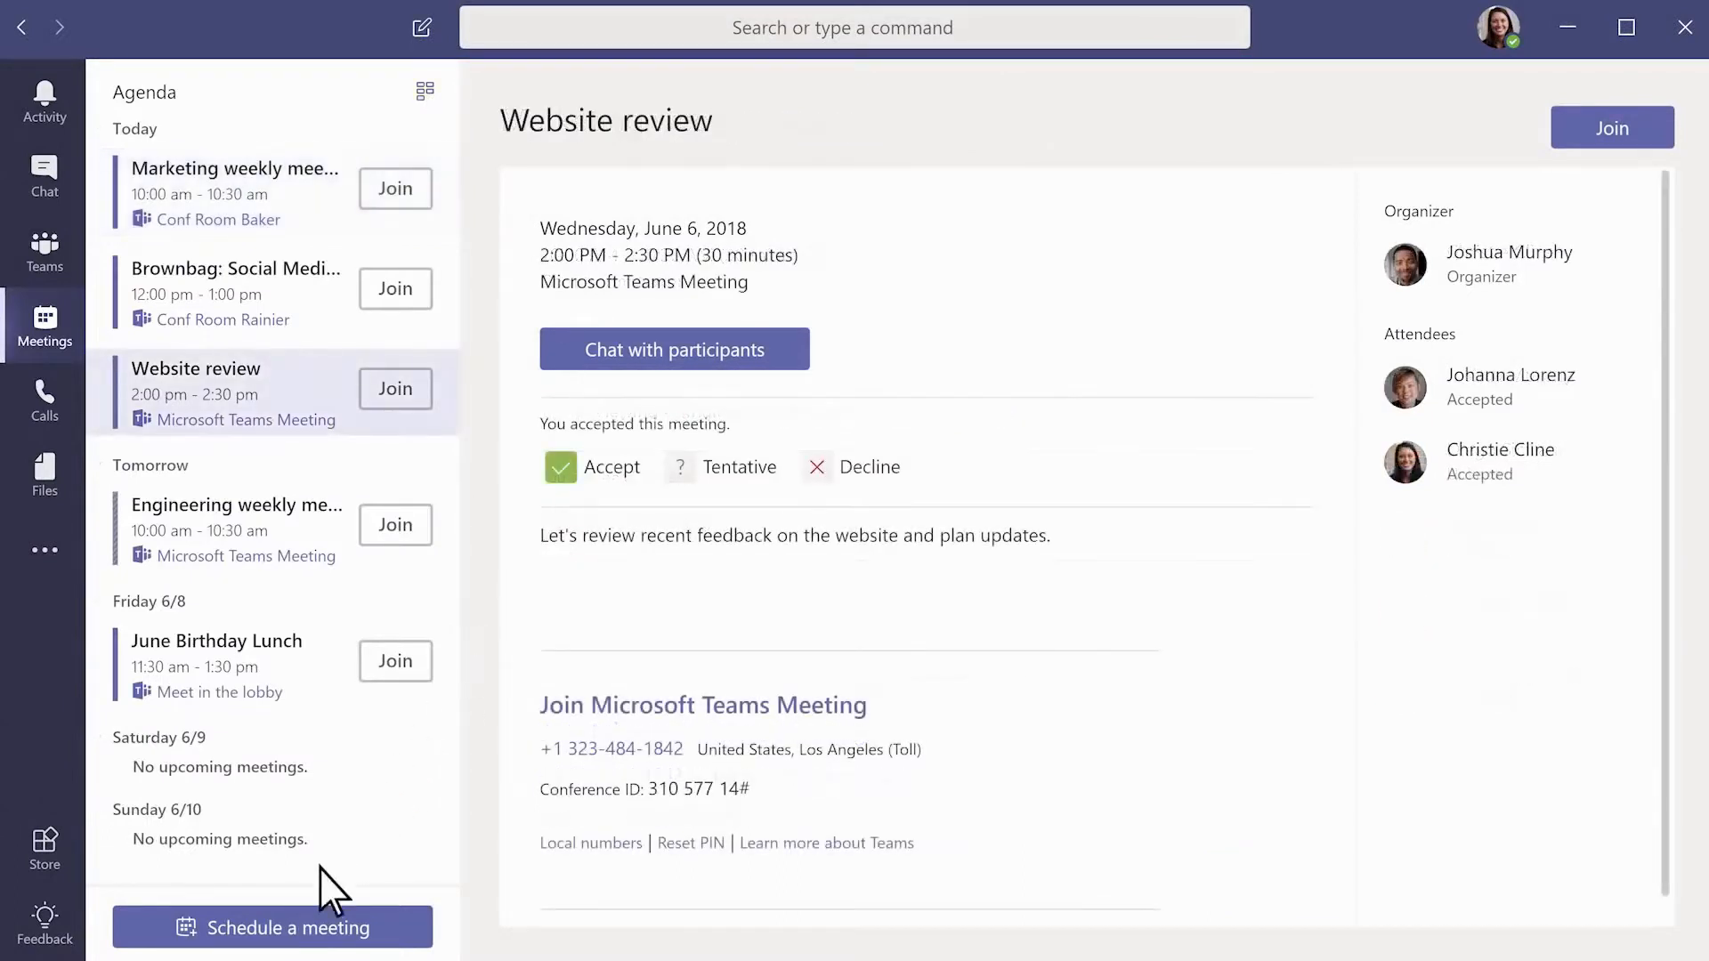
click(283, 931)
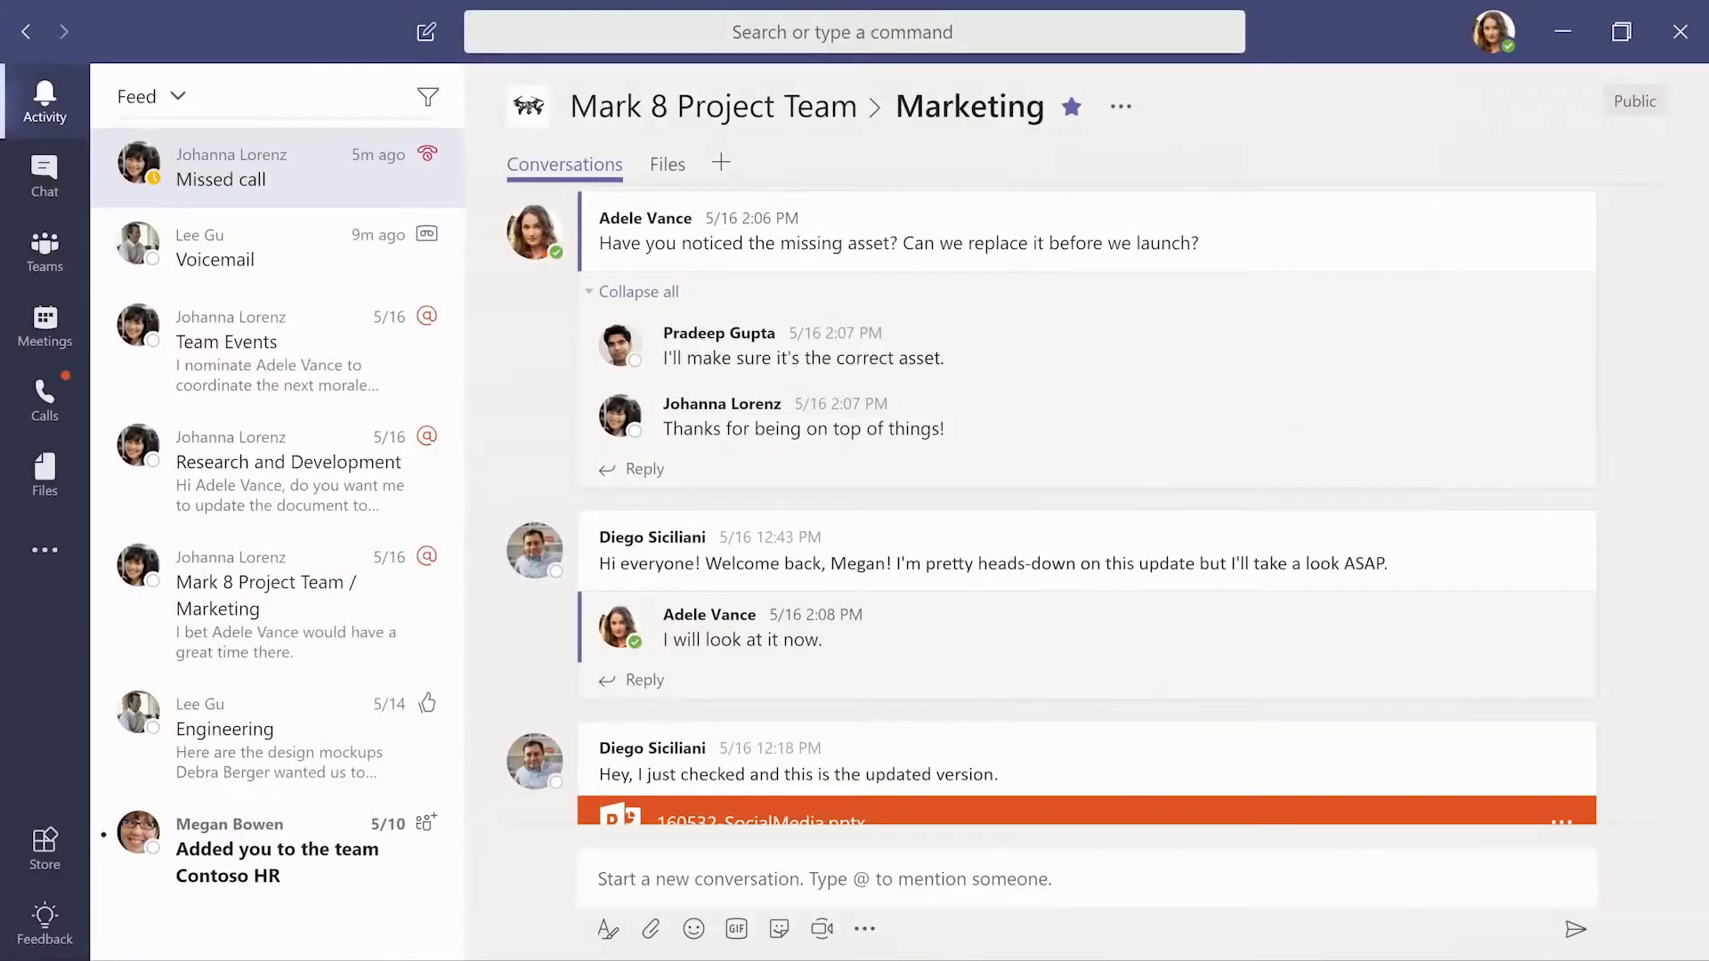
- Open the filter for the activity feed
click(427, 100)
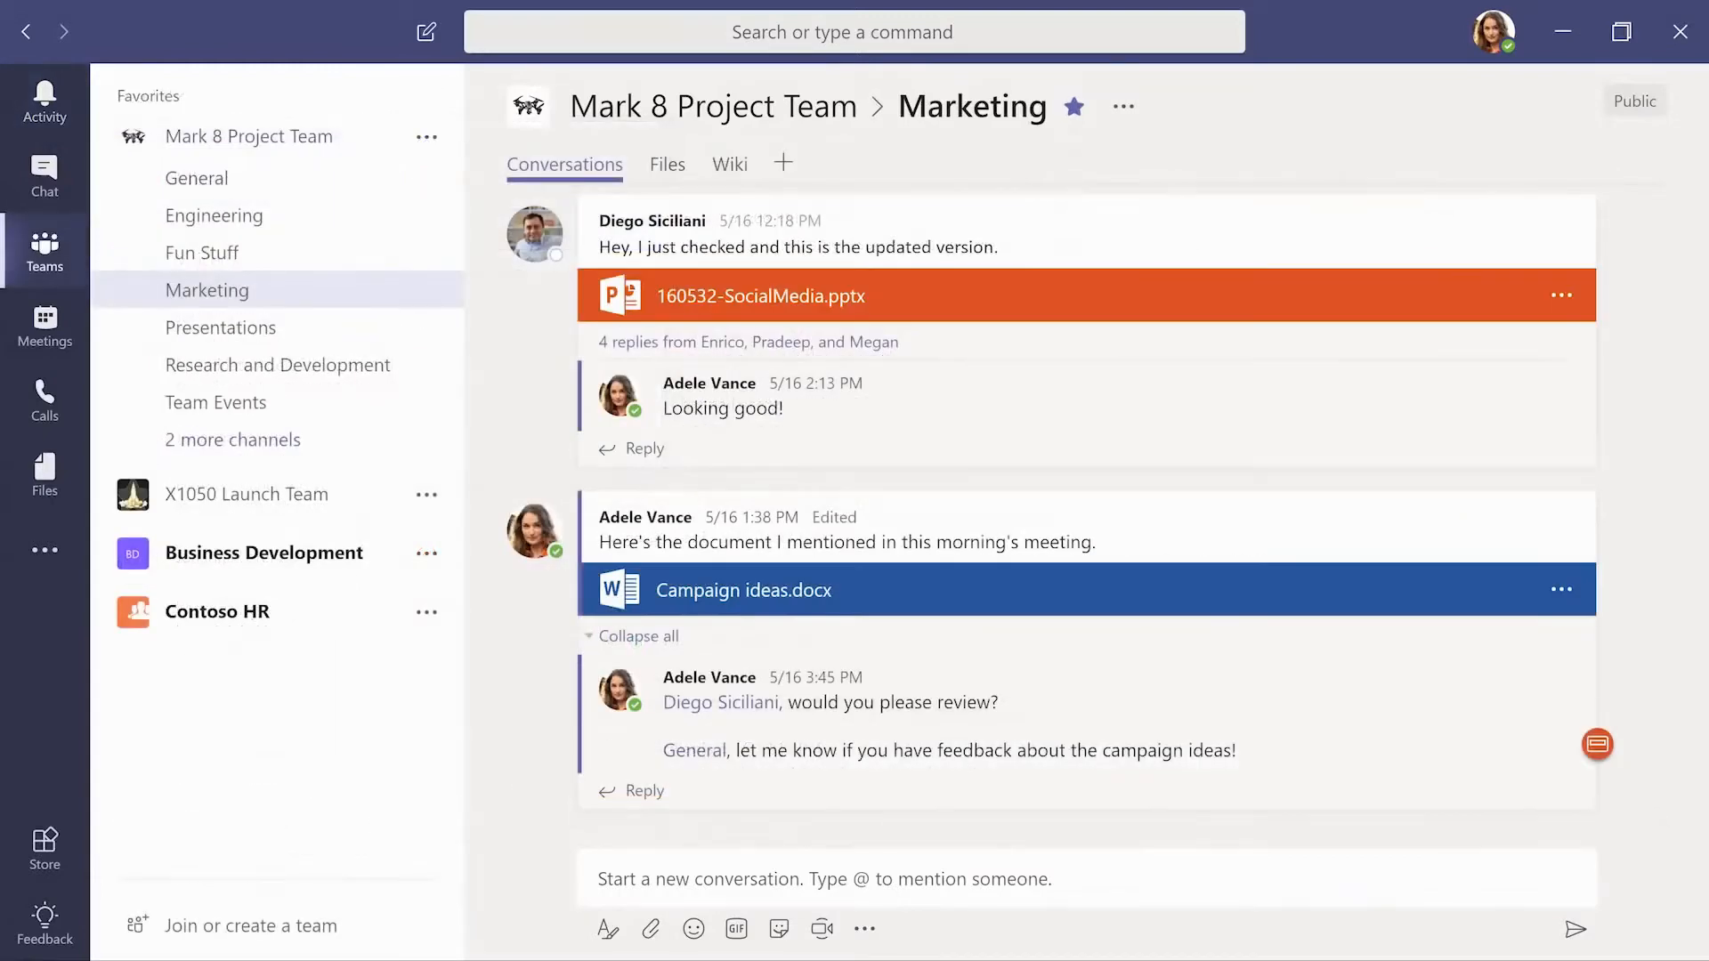
click(611, 35)
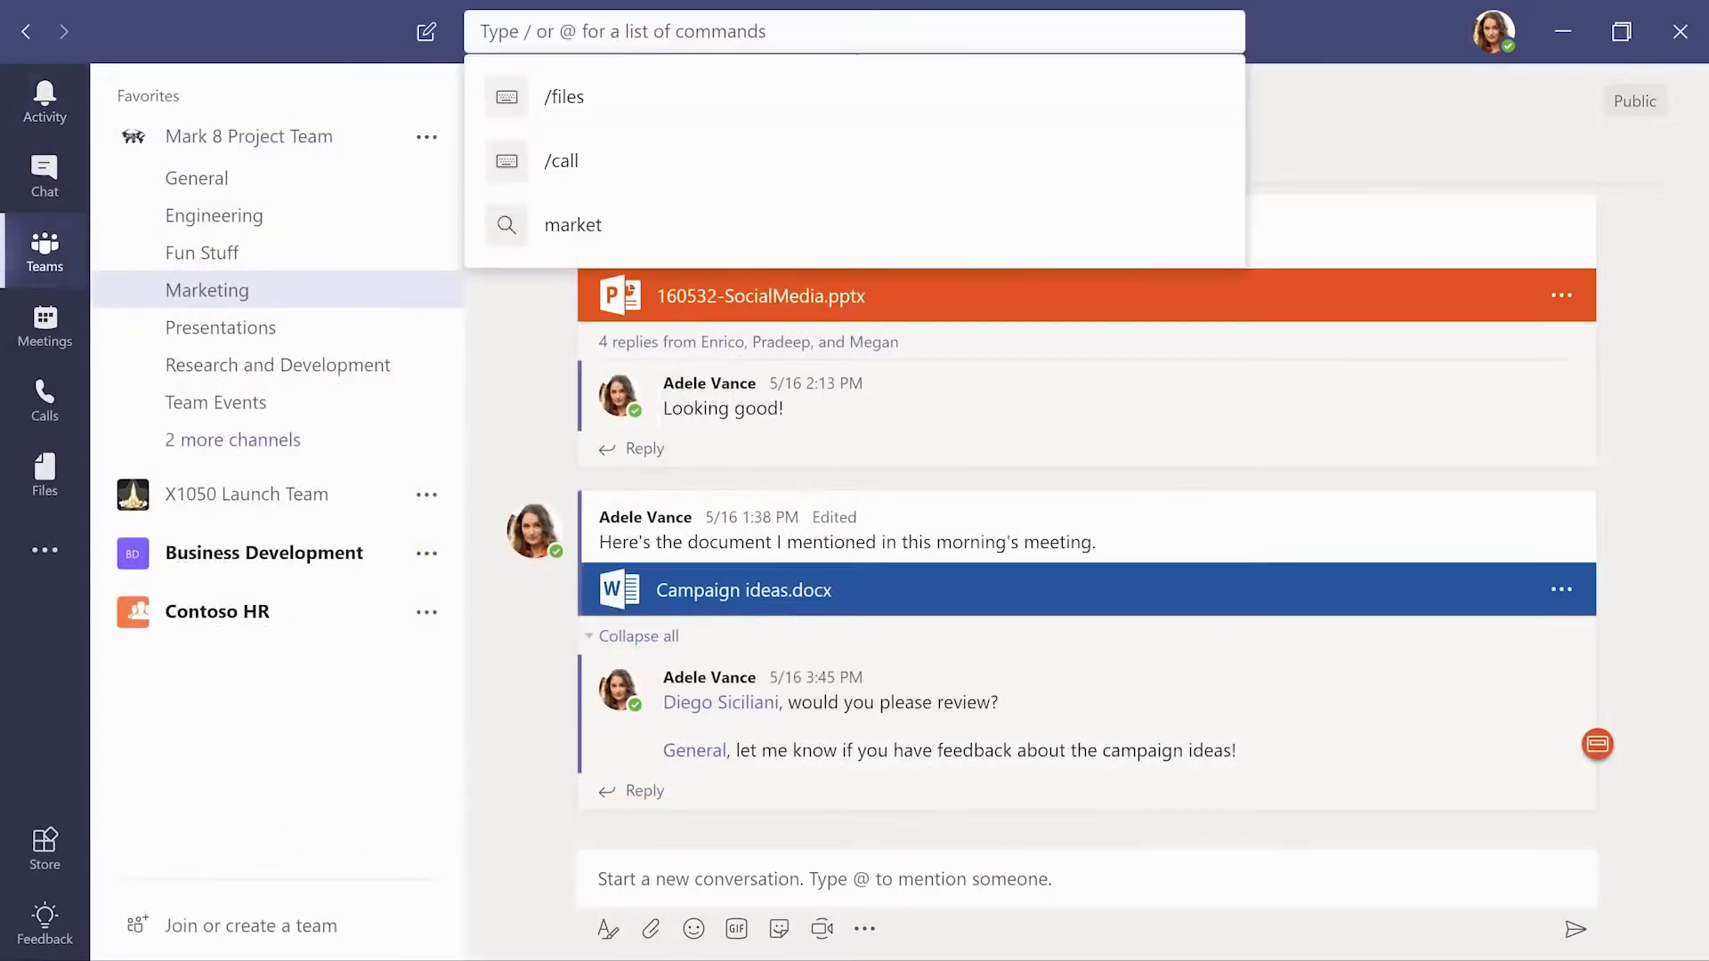
text(@Weather)
key(Return)
text(Seattle)
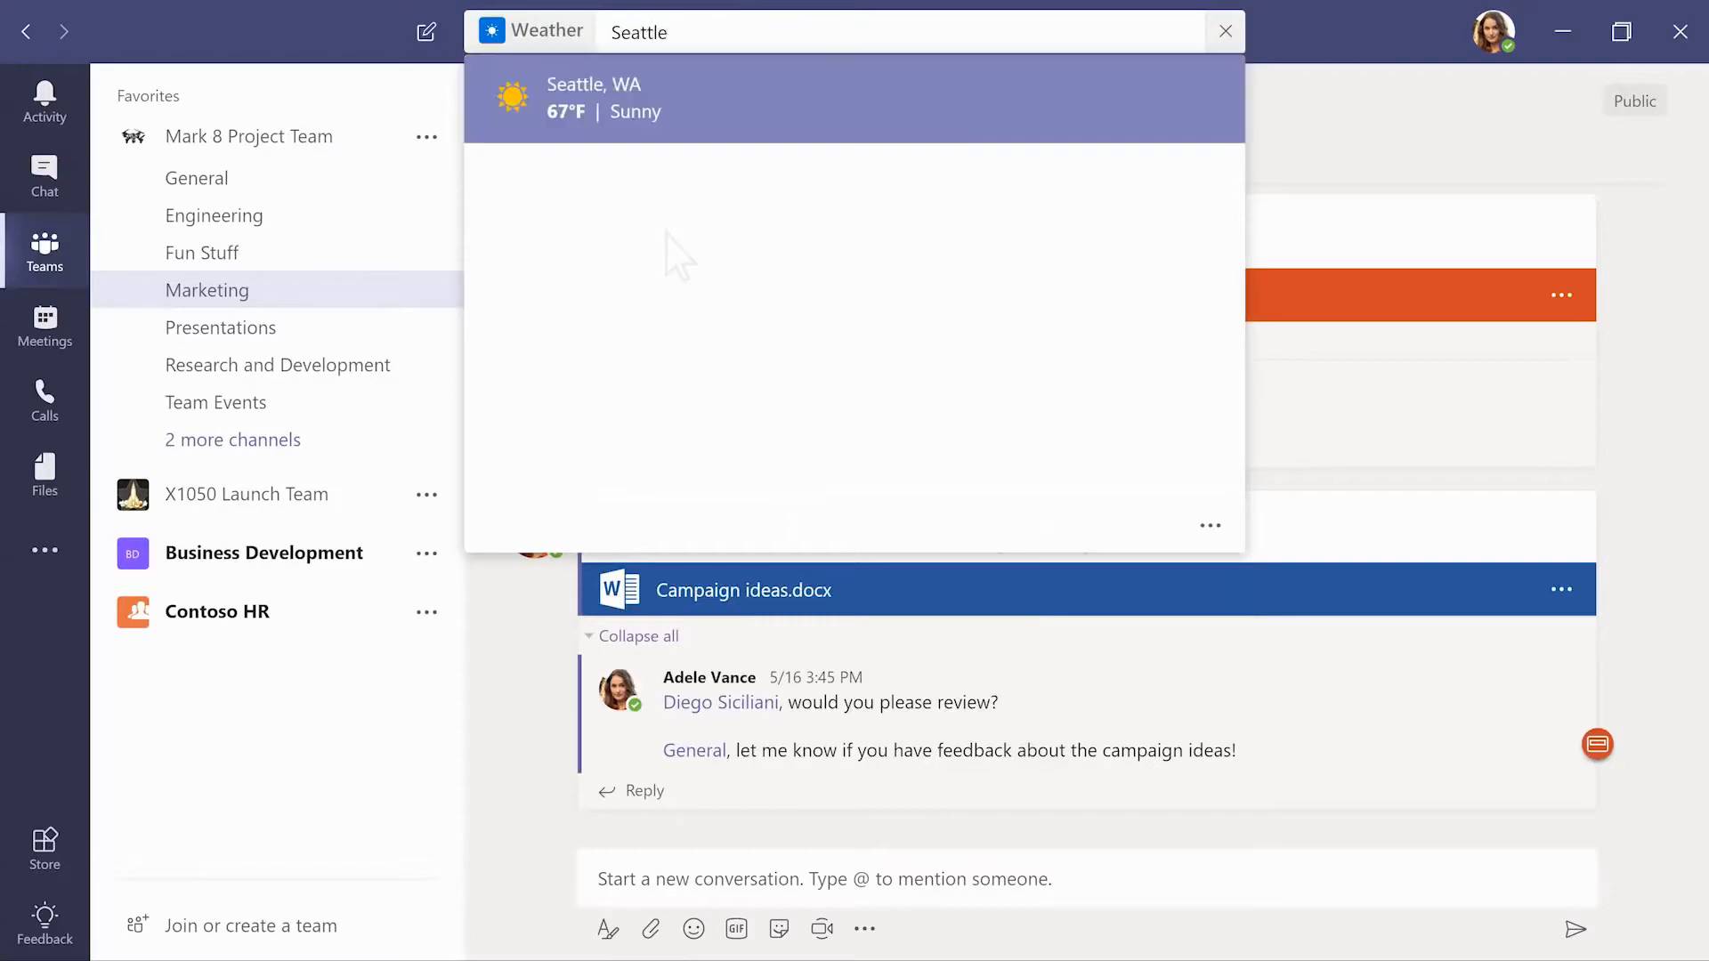
click(623, 120)
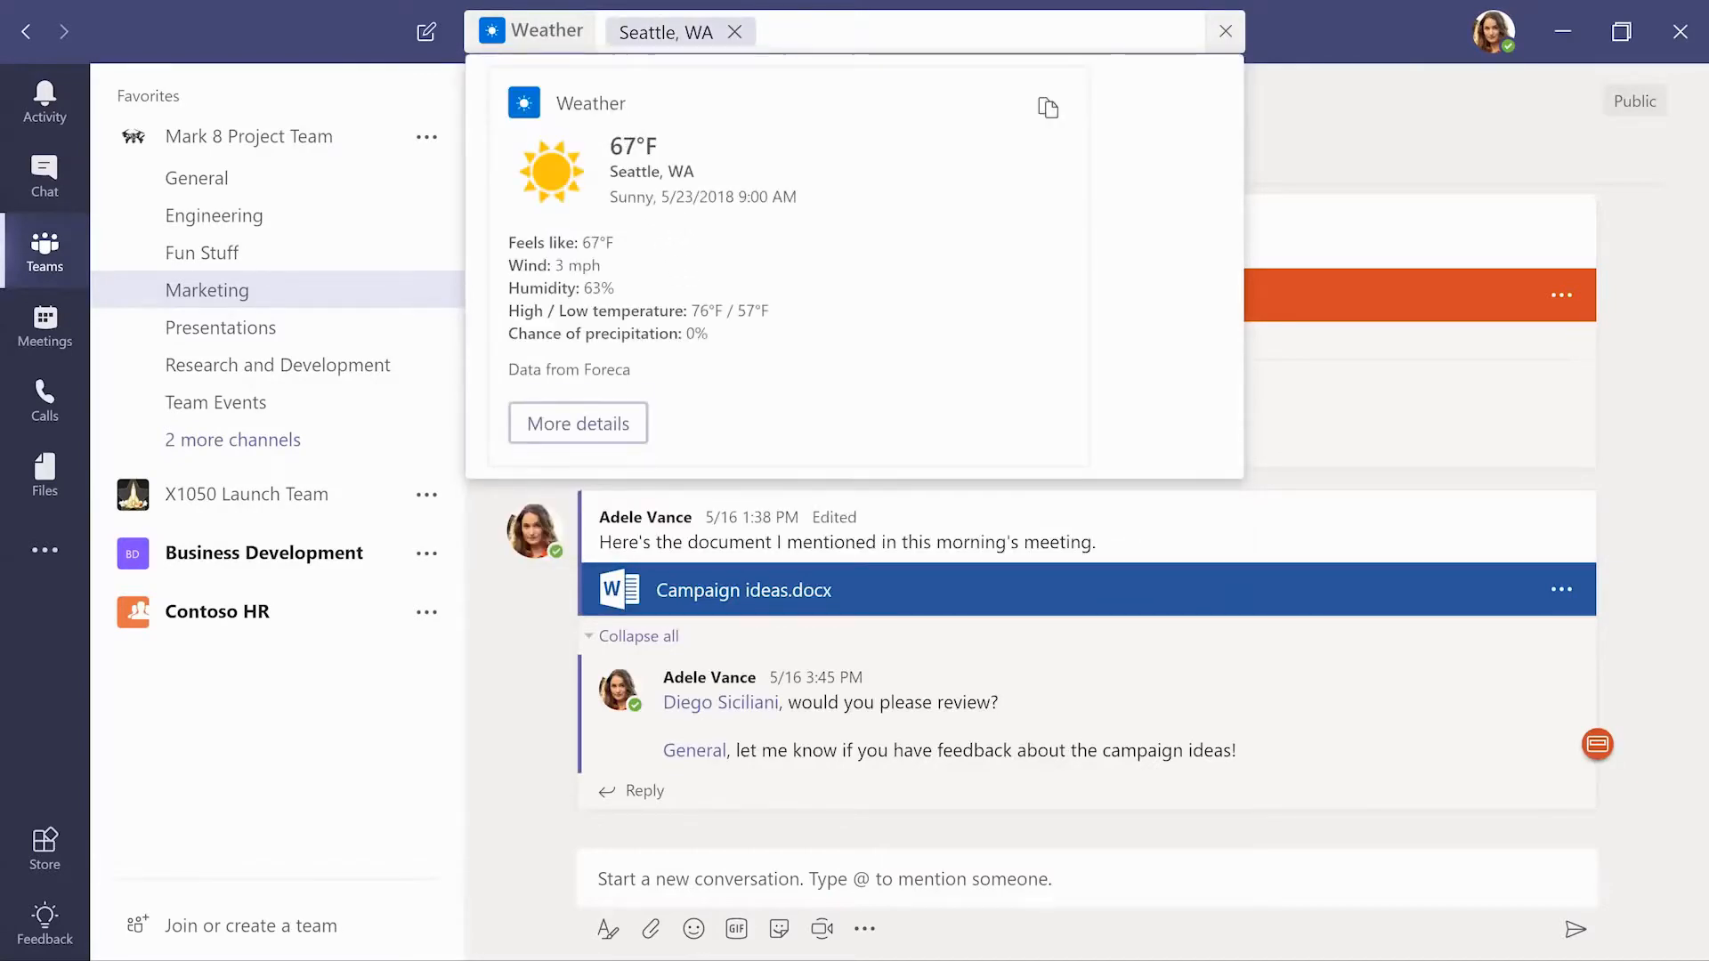
- Request the mobile app download from the profile options and open the Mark 8 Project Team's Marketing channel on the phone
click(1492, 39)
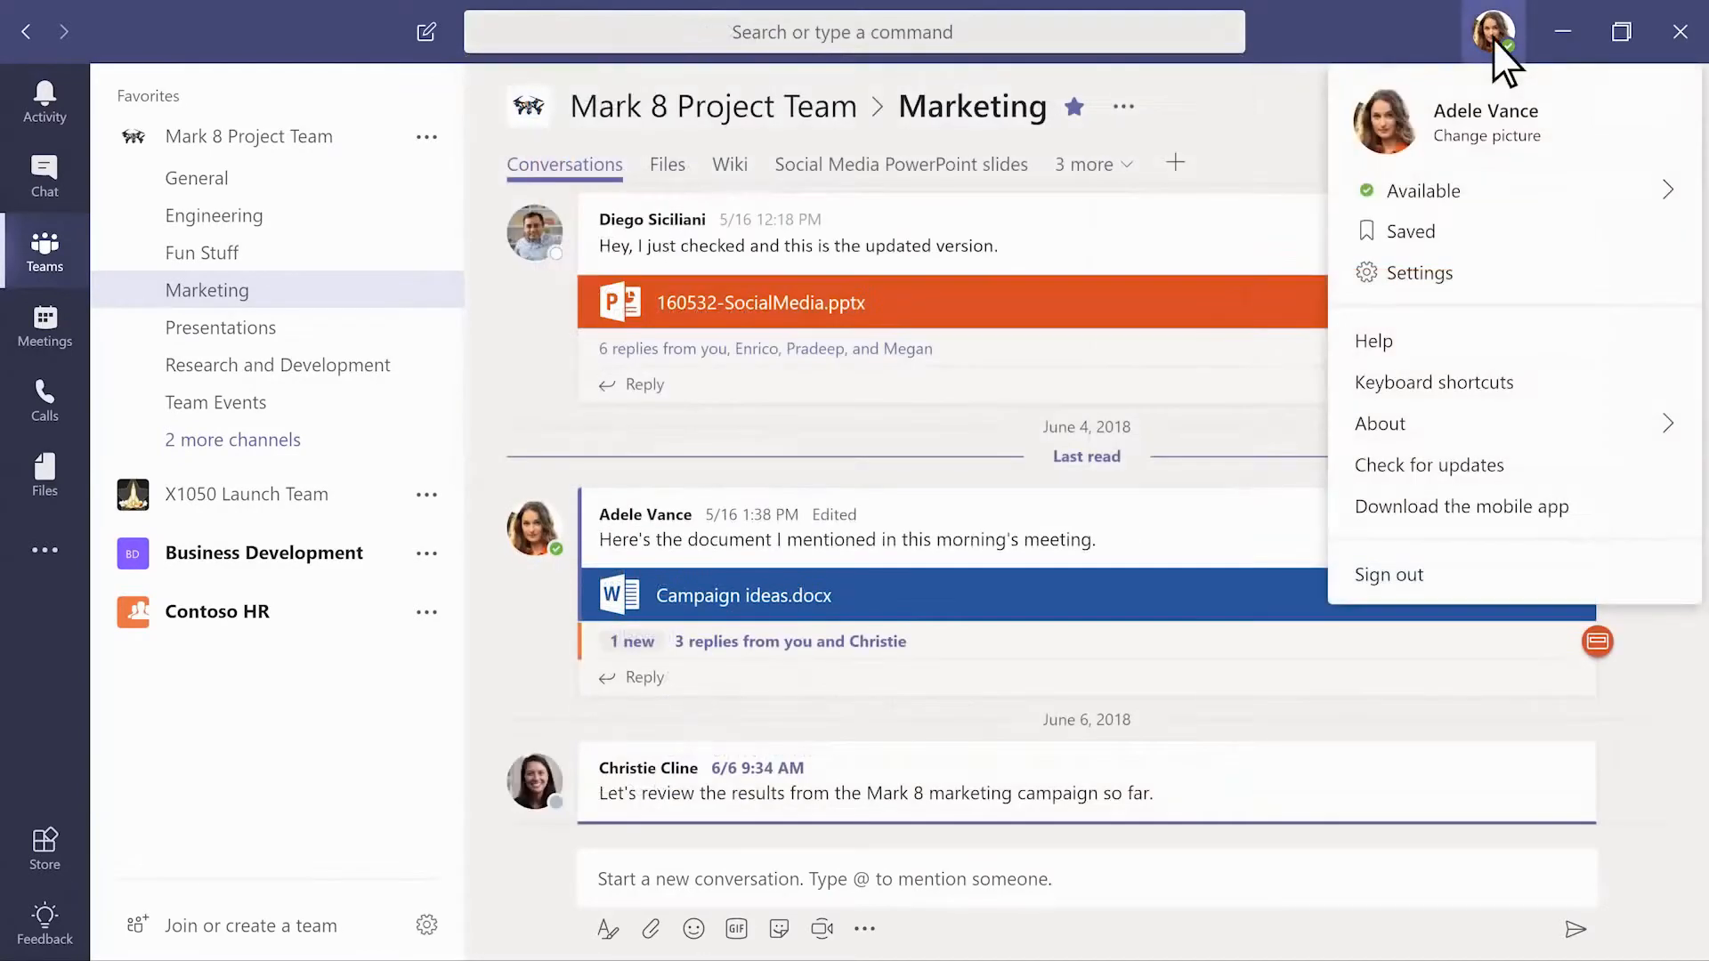
click(1440, 511)
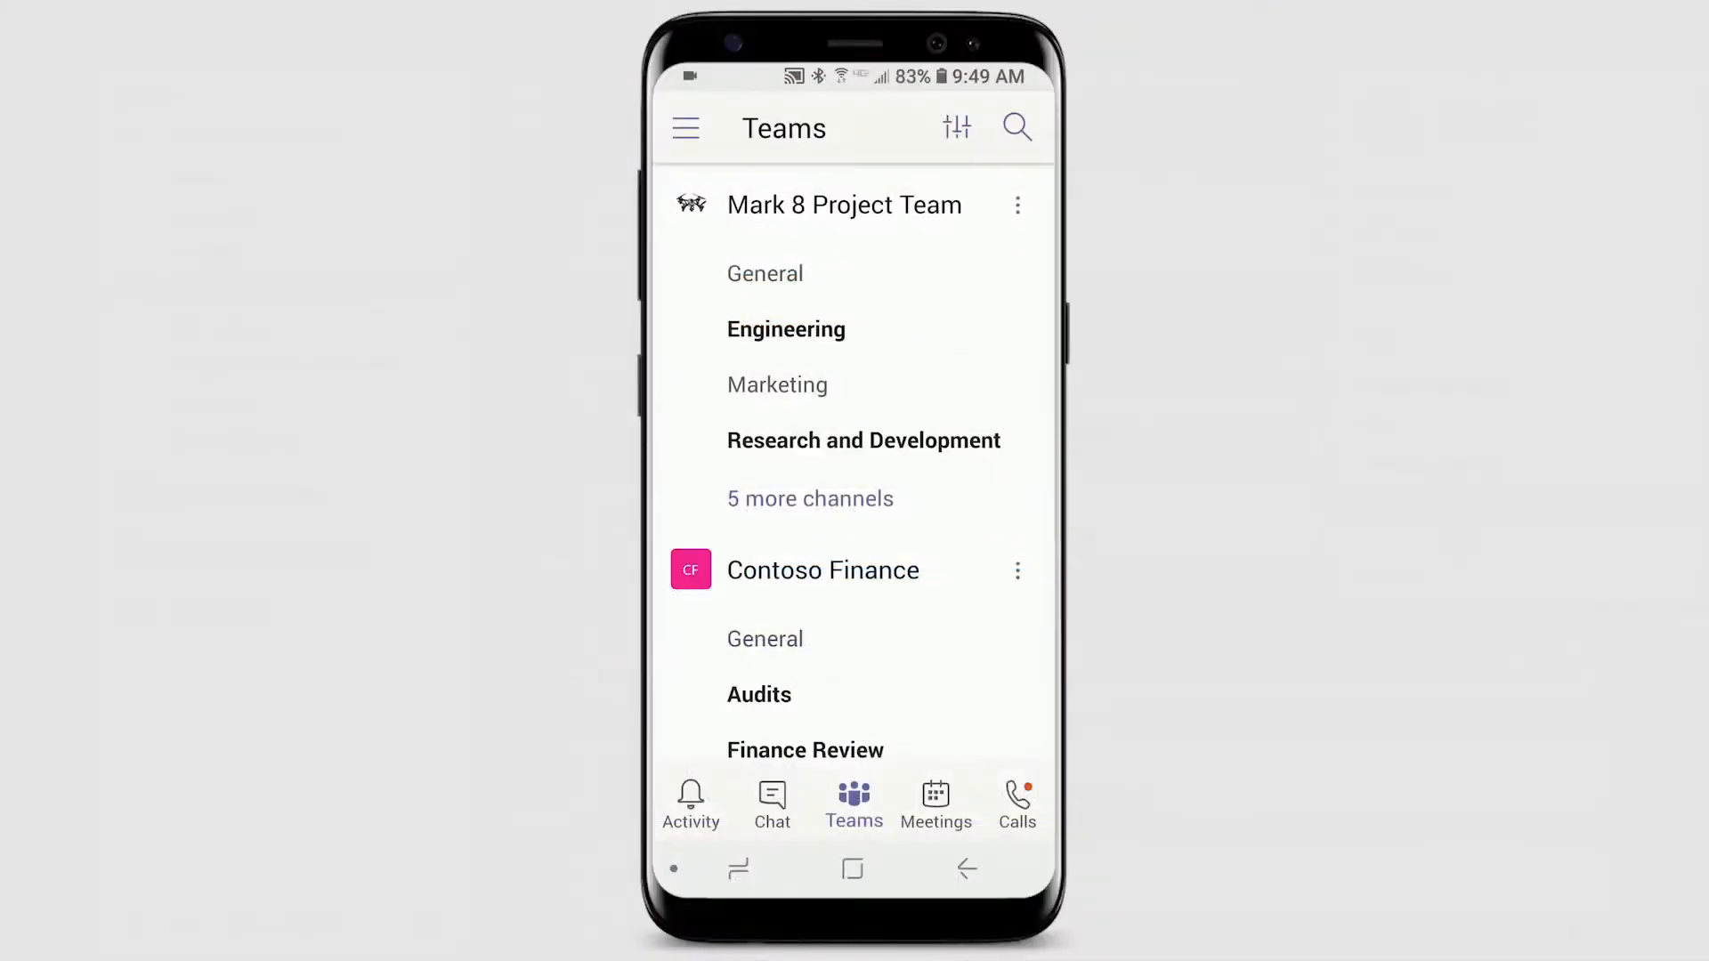
click(801, 385)
click(854, 194)
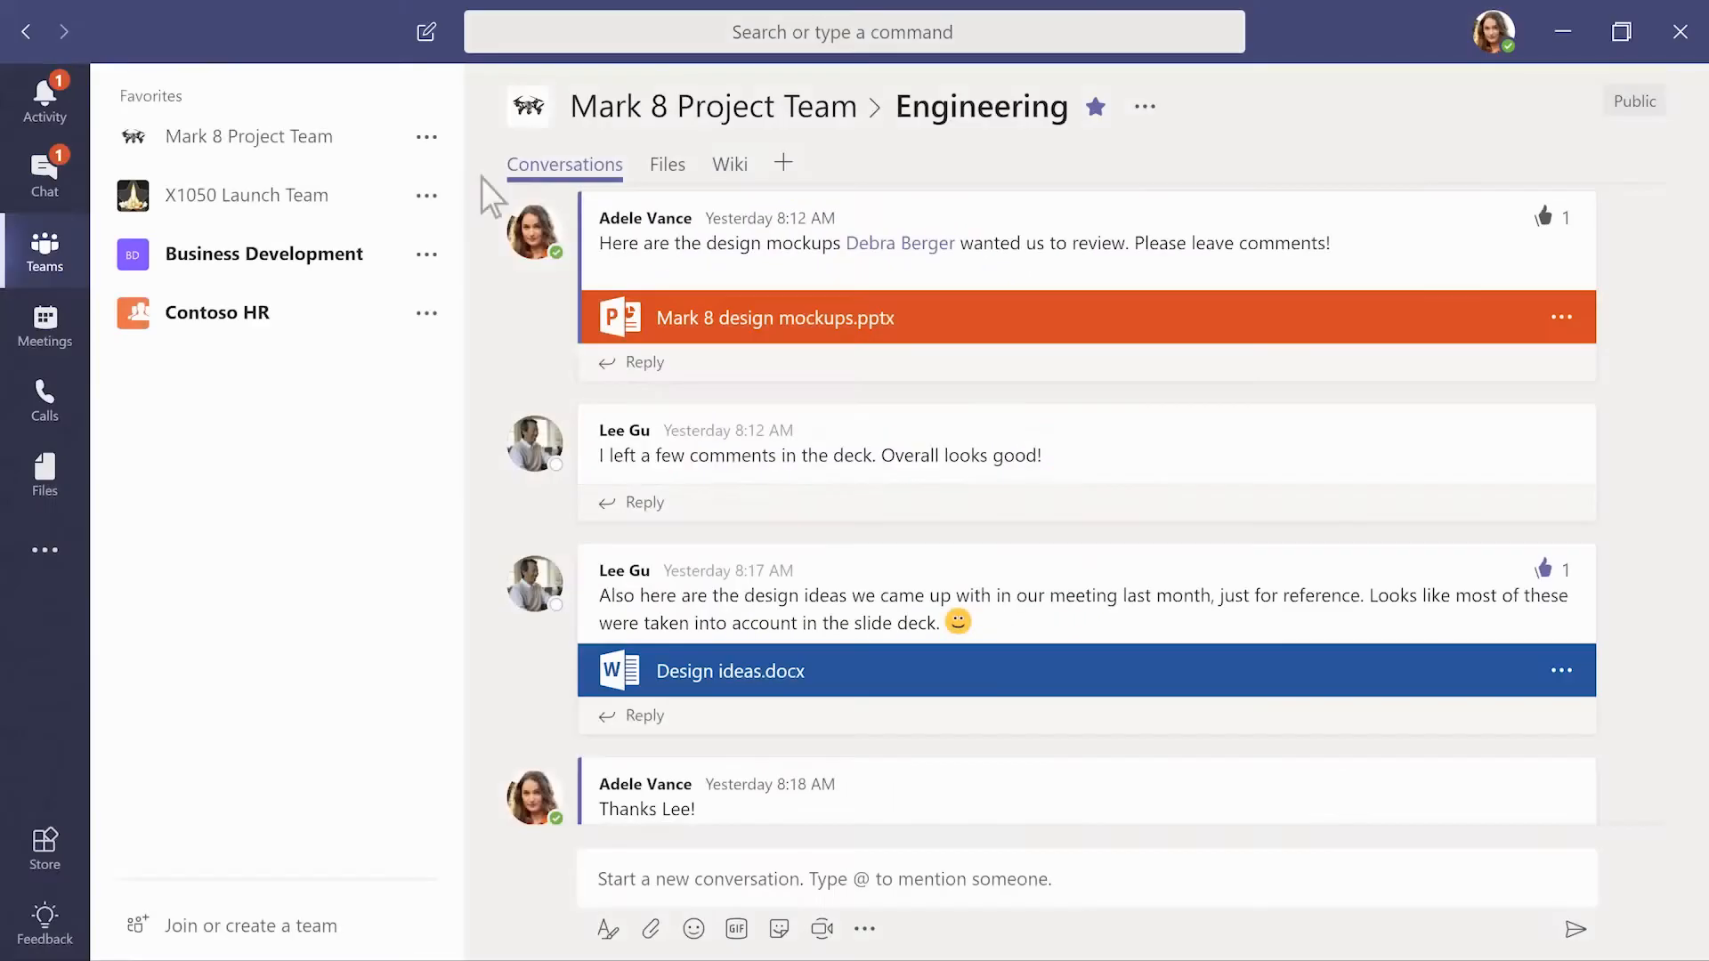
- Expand the Mark 8 Project Team, open its Research and Development channel and view the channel's files and wiki
click(307, 136)
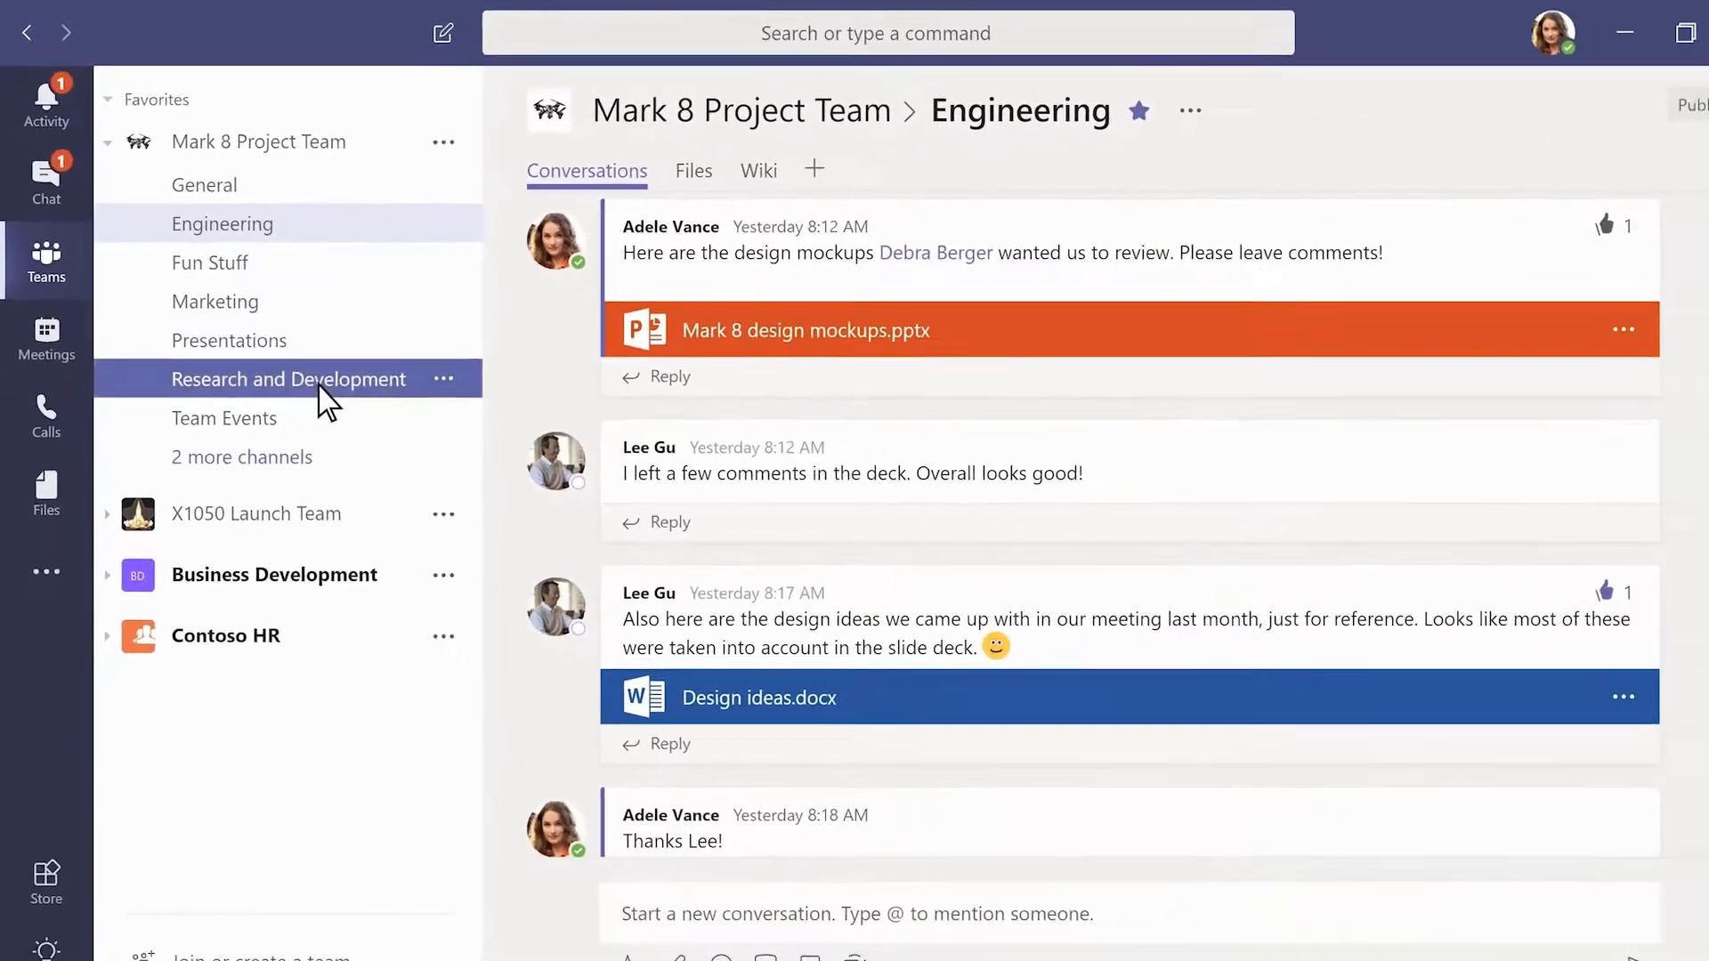
click(459, 545)
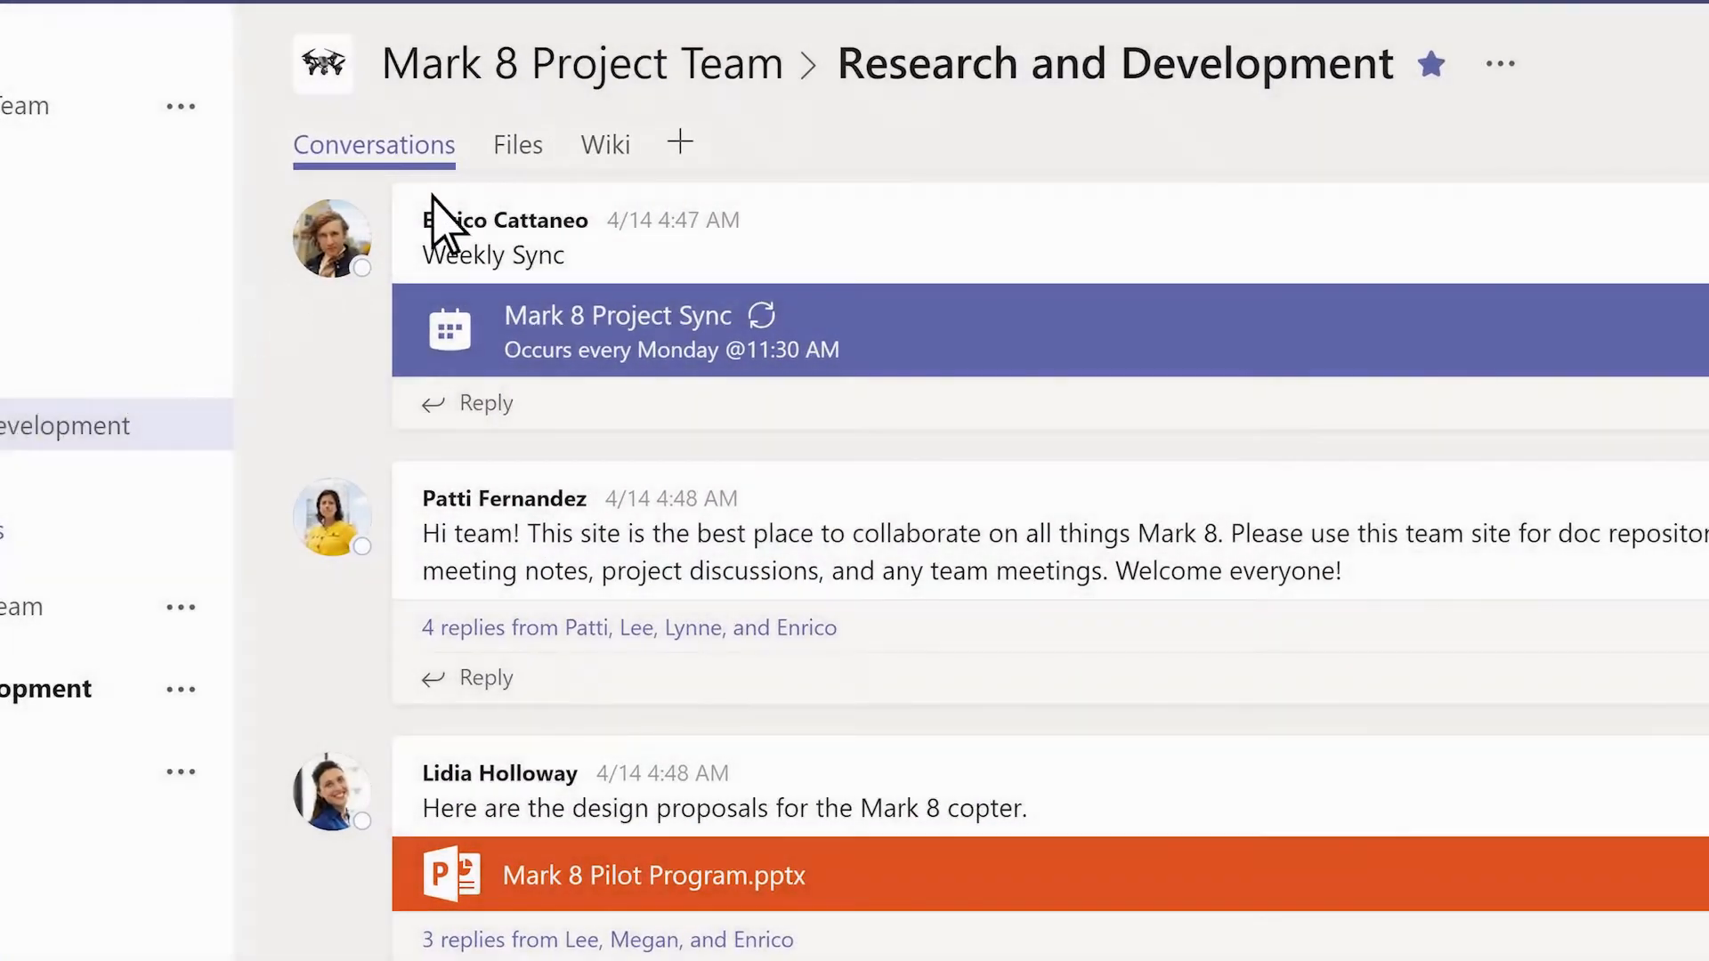
click(520, 148)
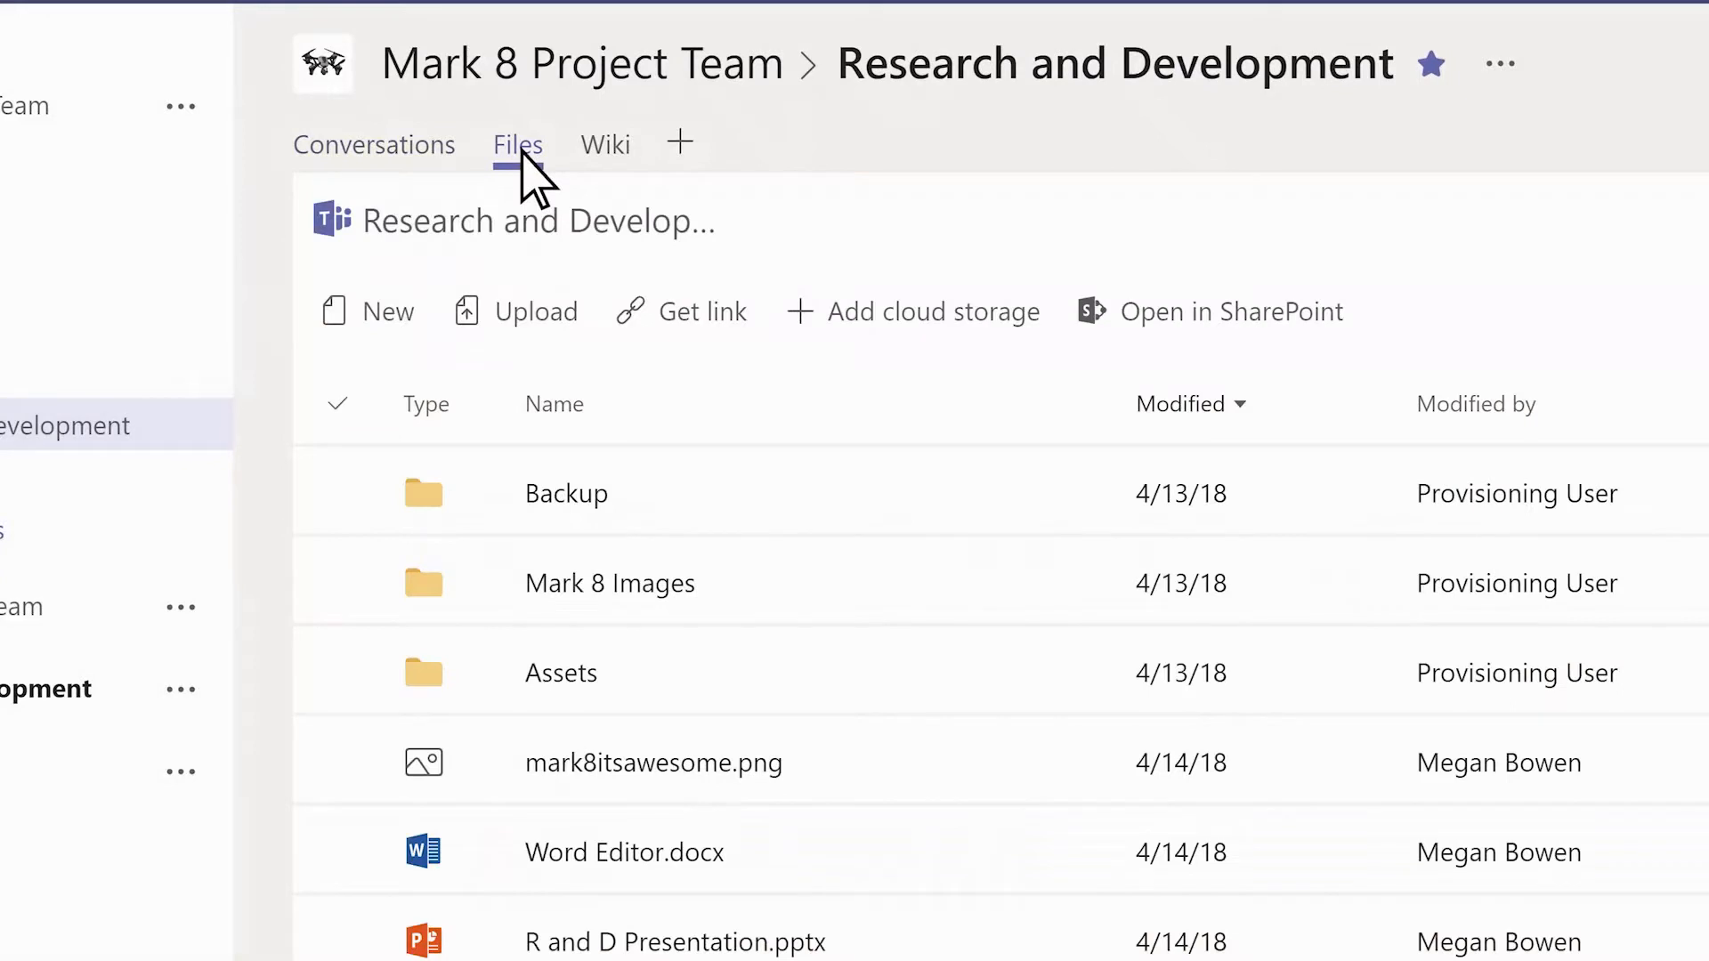
click(608, 150)
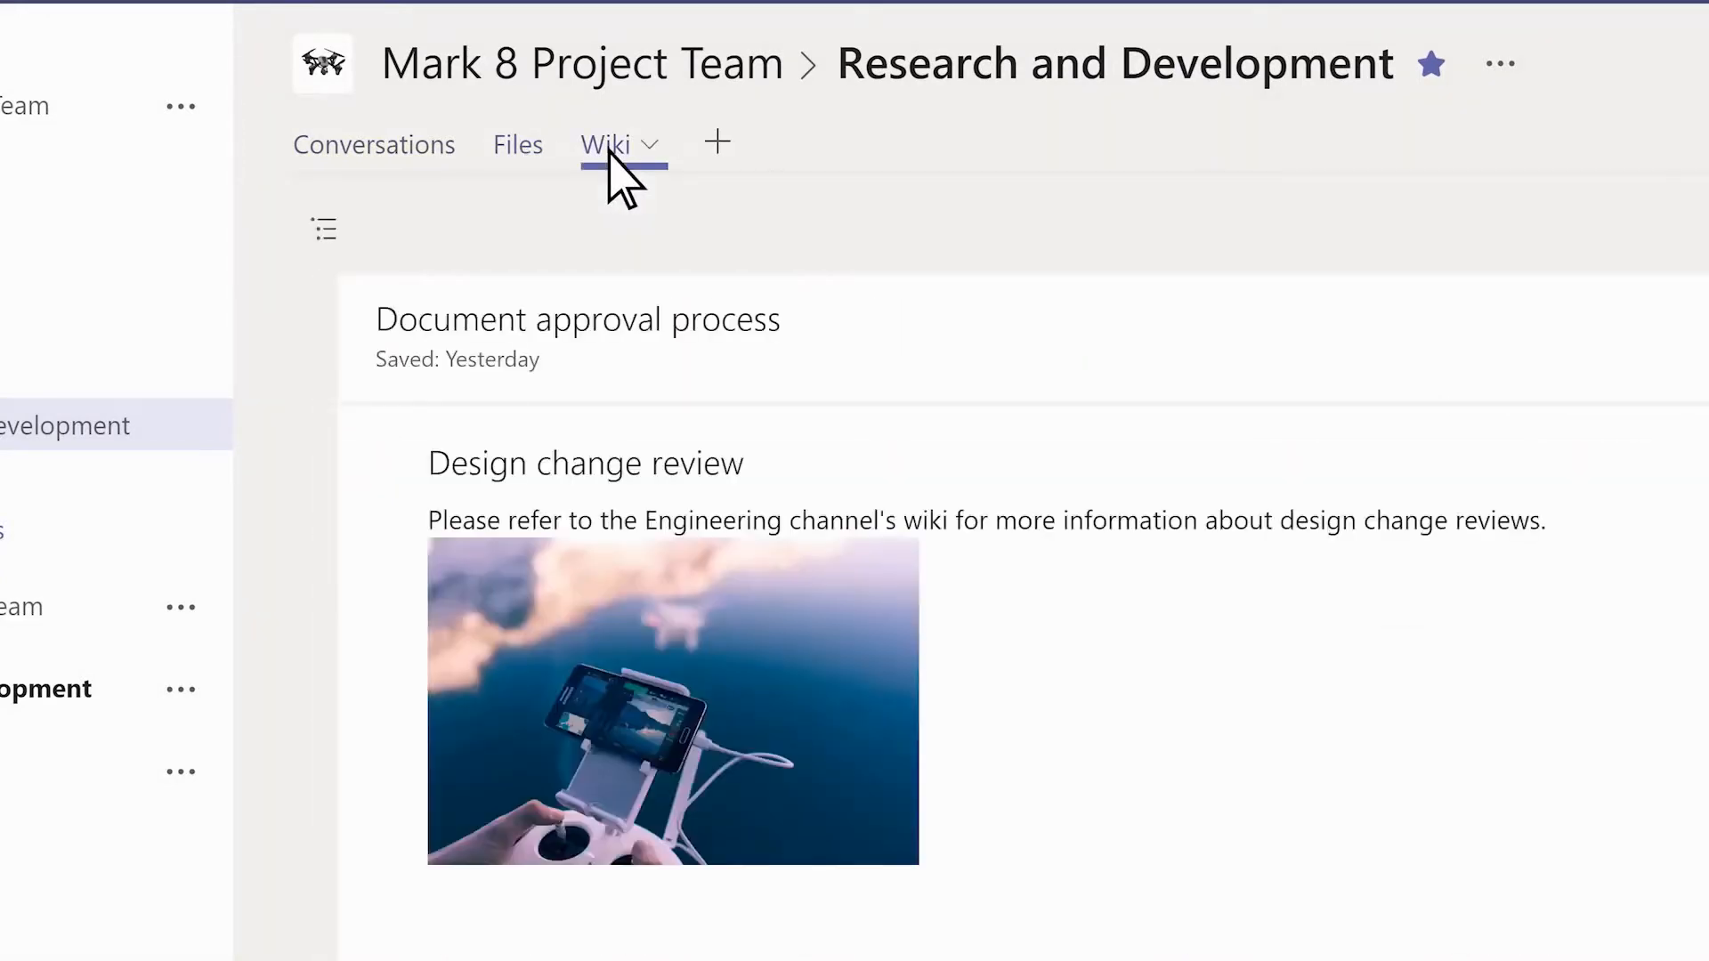
- Add a Planner tab with a new plan named "R&D Planner" to the Research and Development channel
click(716, 143)
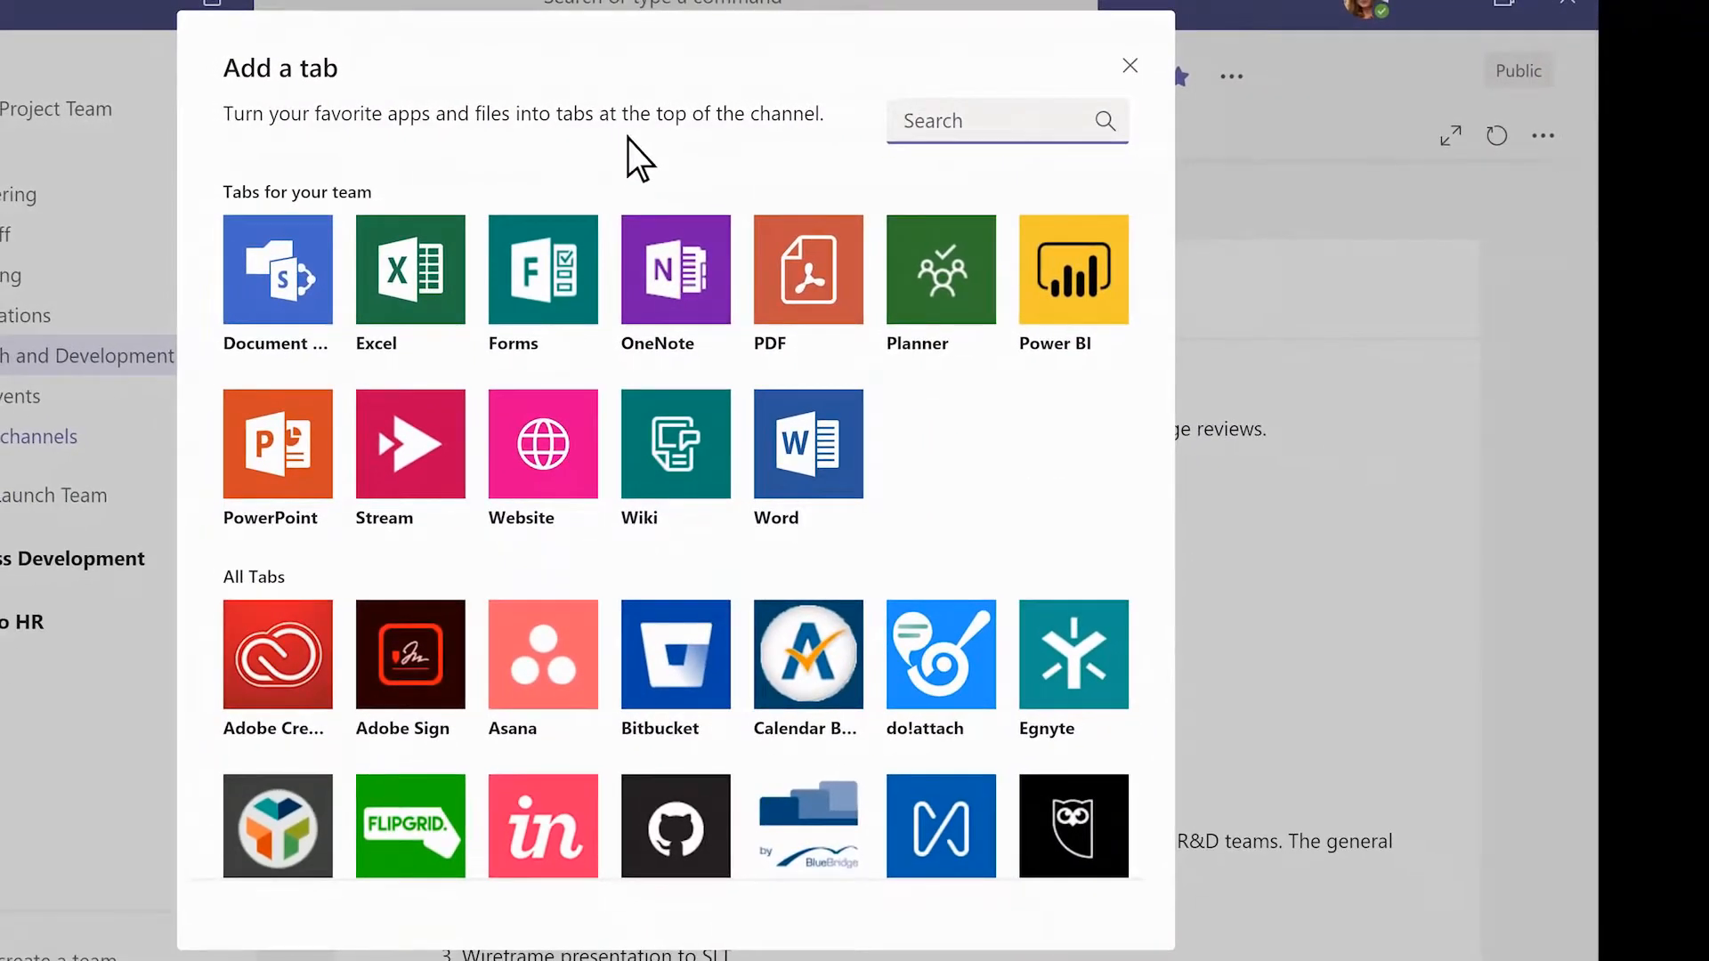
click(939, 272)
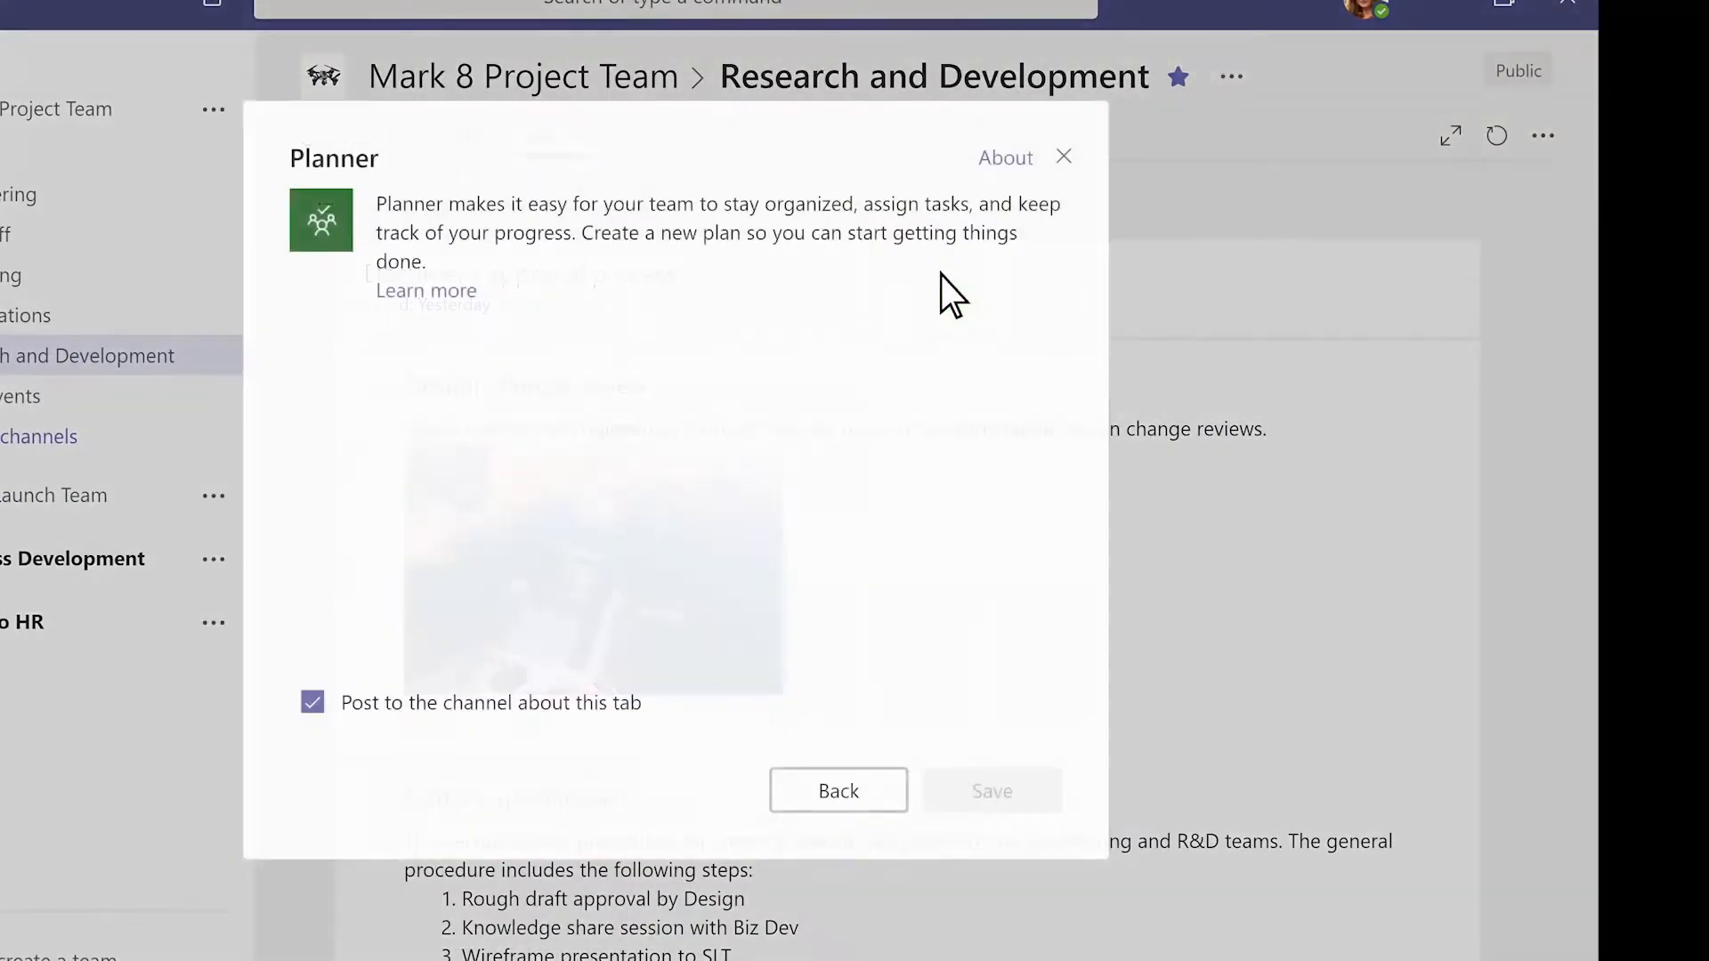
click(674, 427)
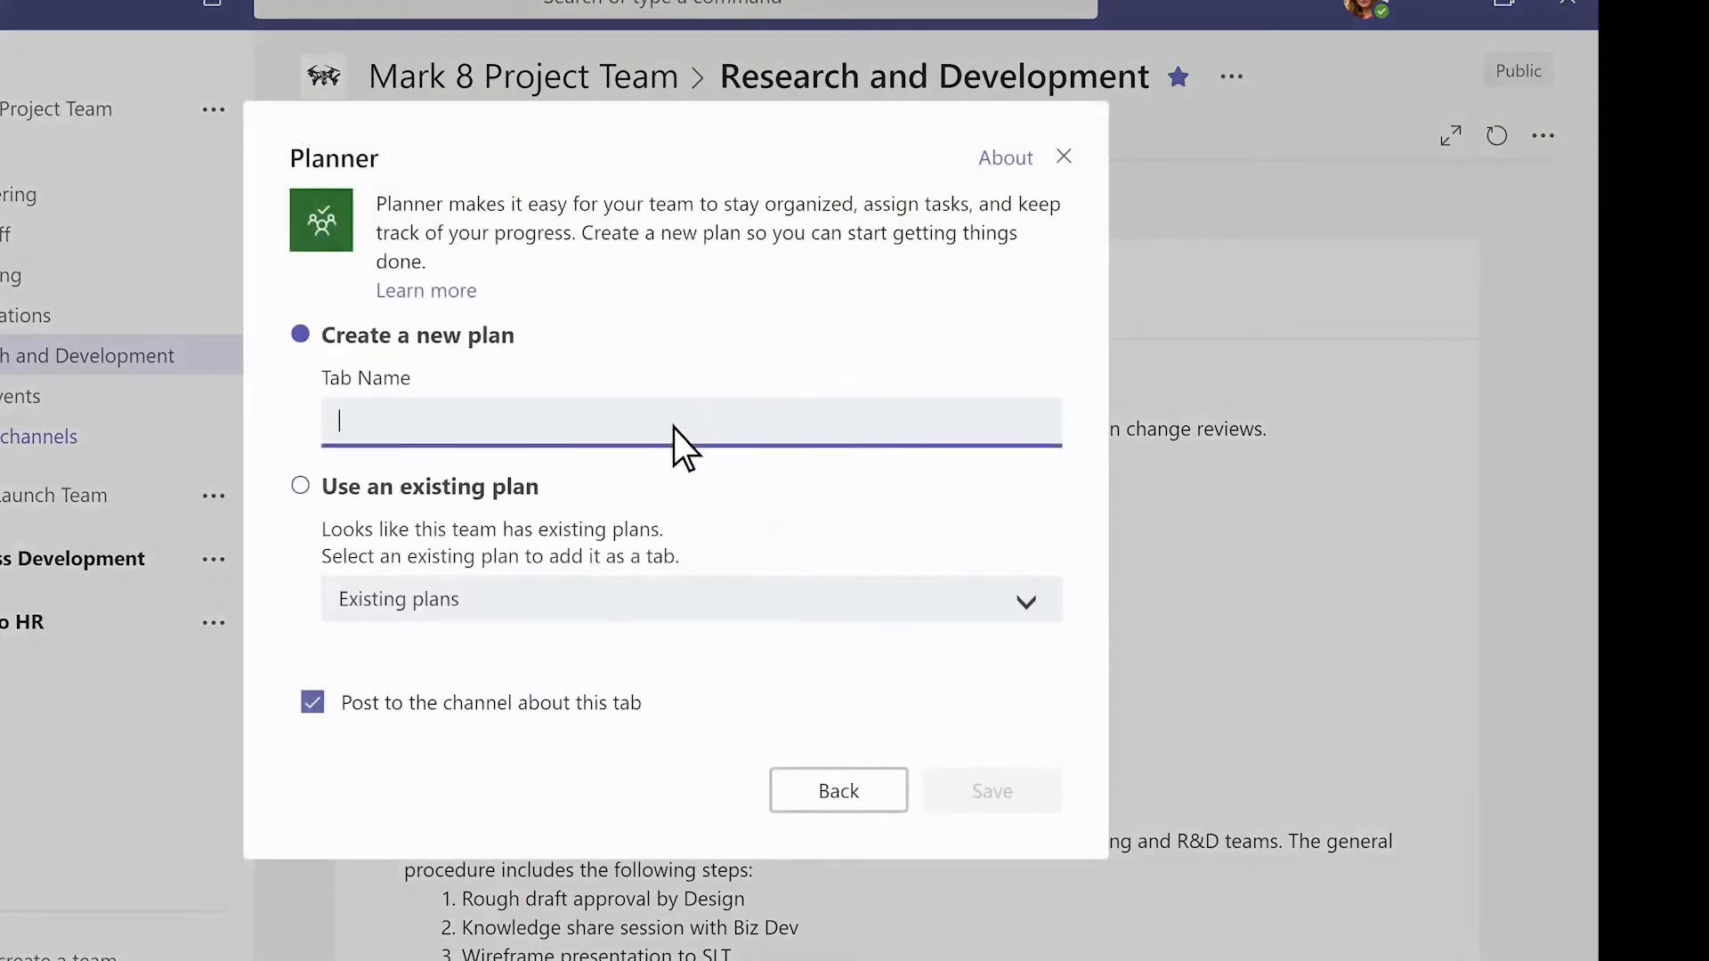
text(R&D Planner)
click(991, 795)
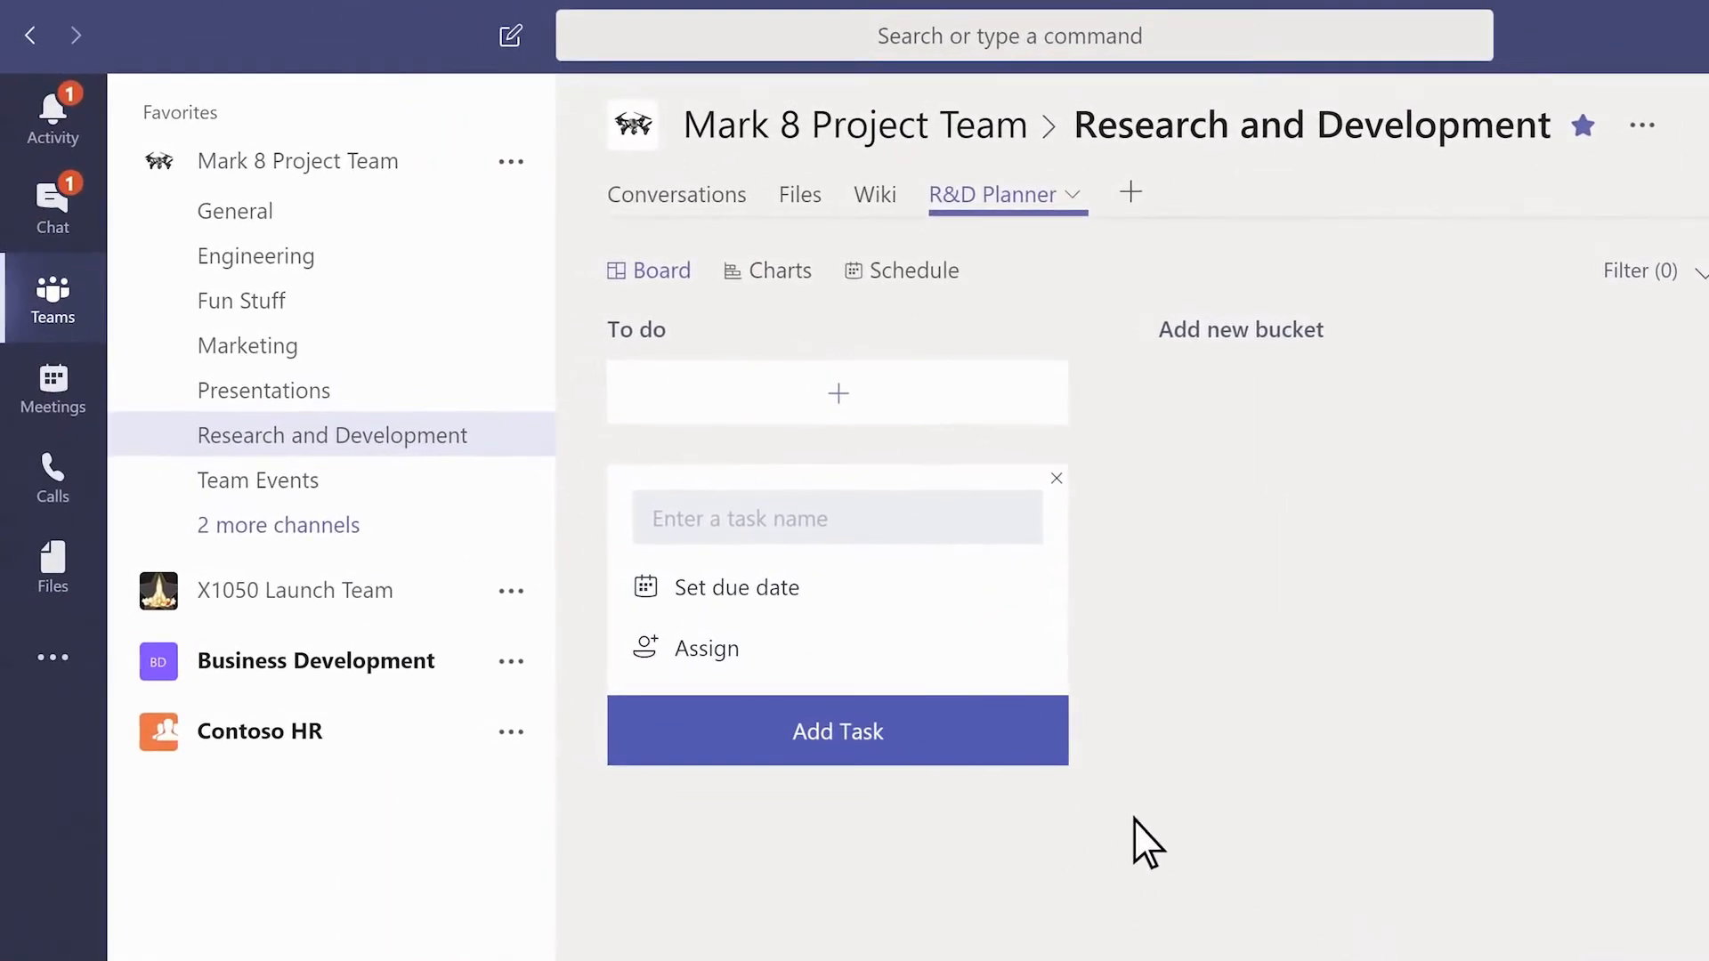
- Add the hidden Manufacturing channel to the favorites and remove the Marketing channel from the favorites
click(280, 529)
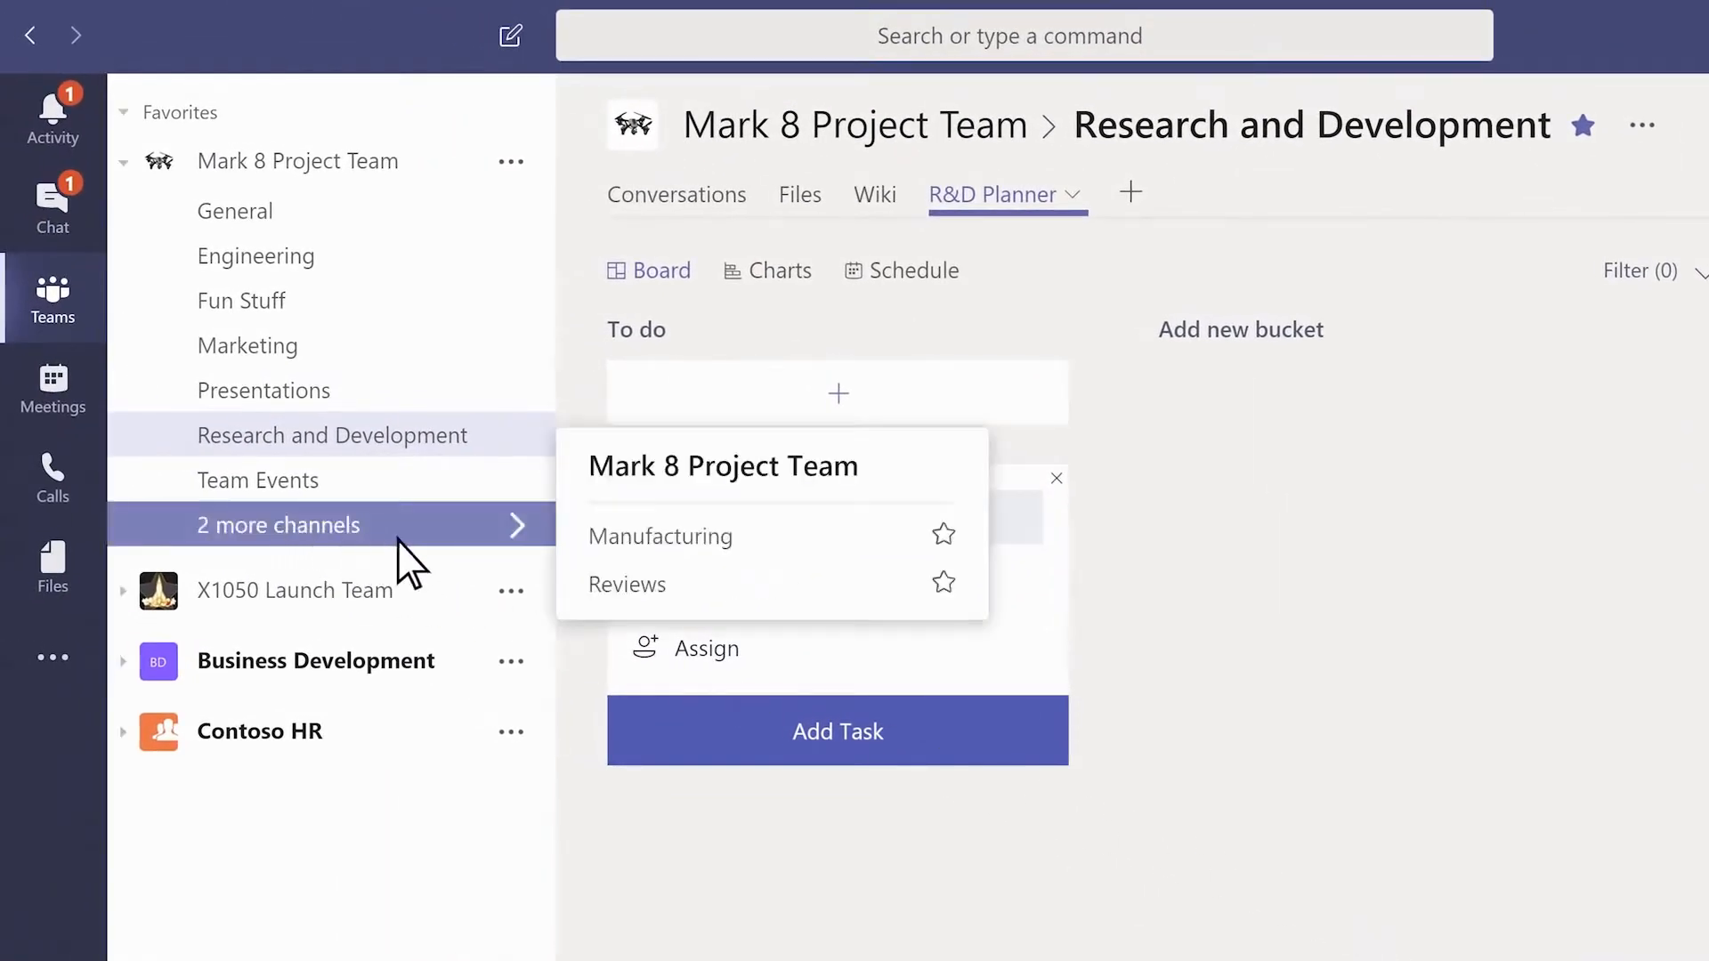
click(945, 539)
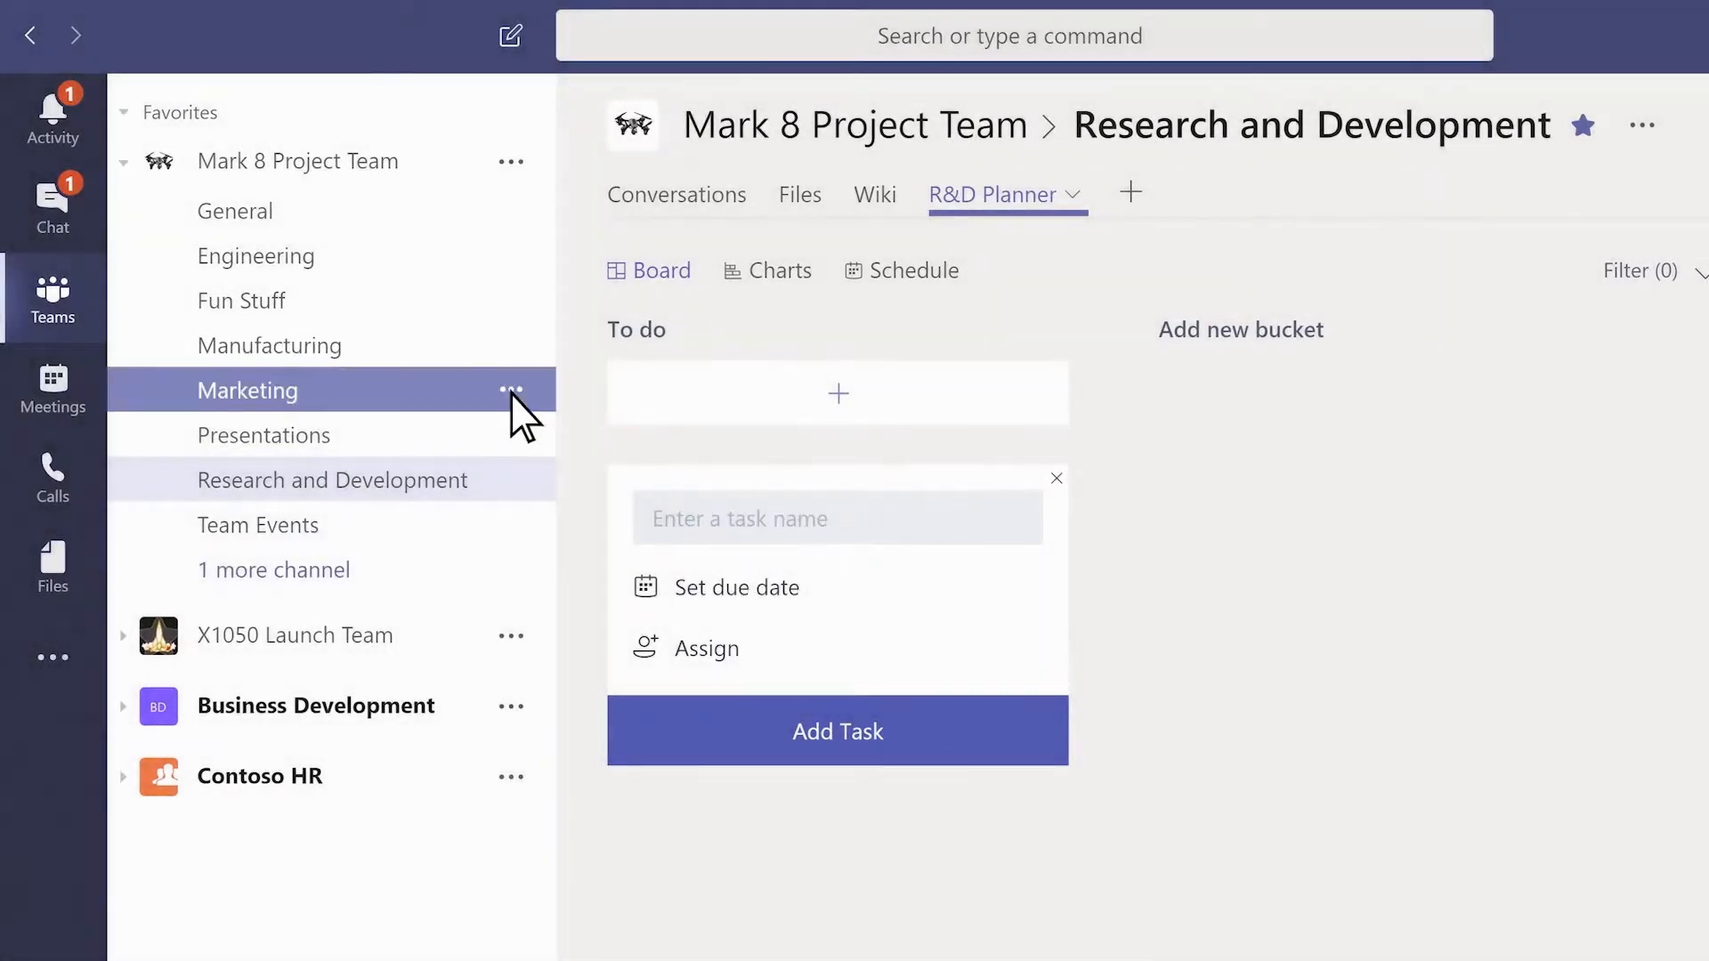
click(510, 391)
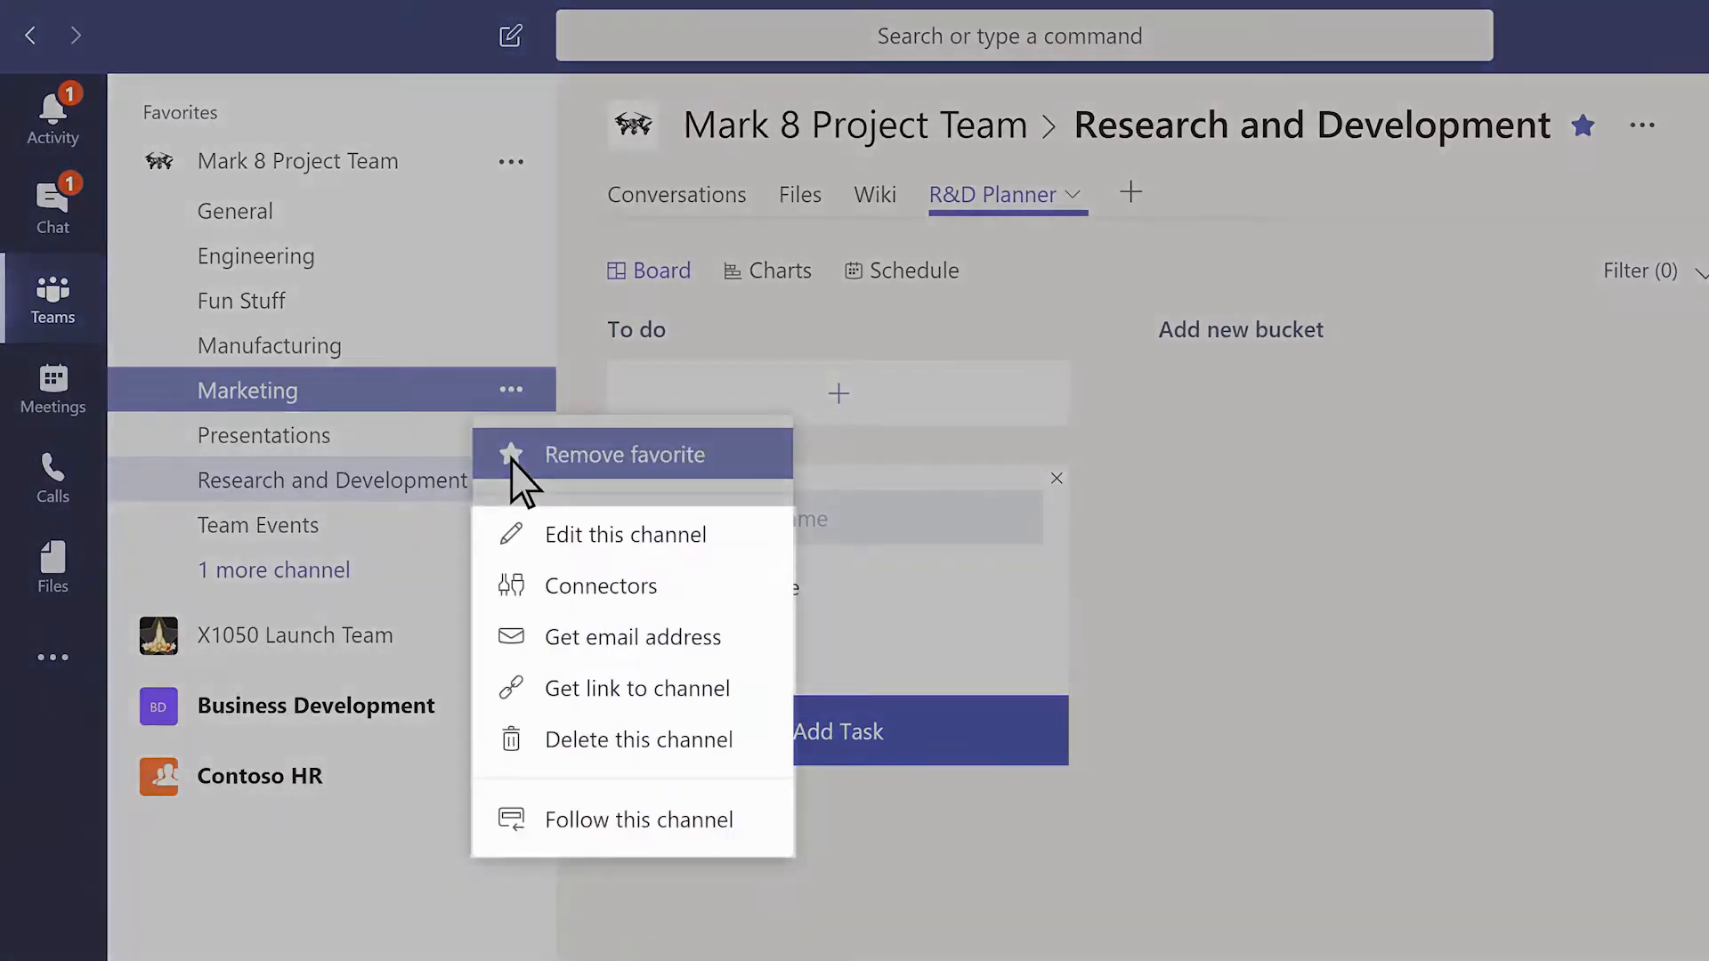
click(513, 457)
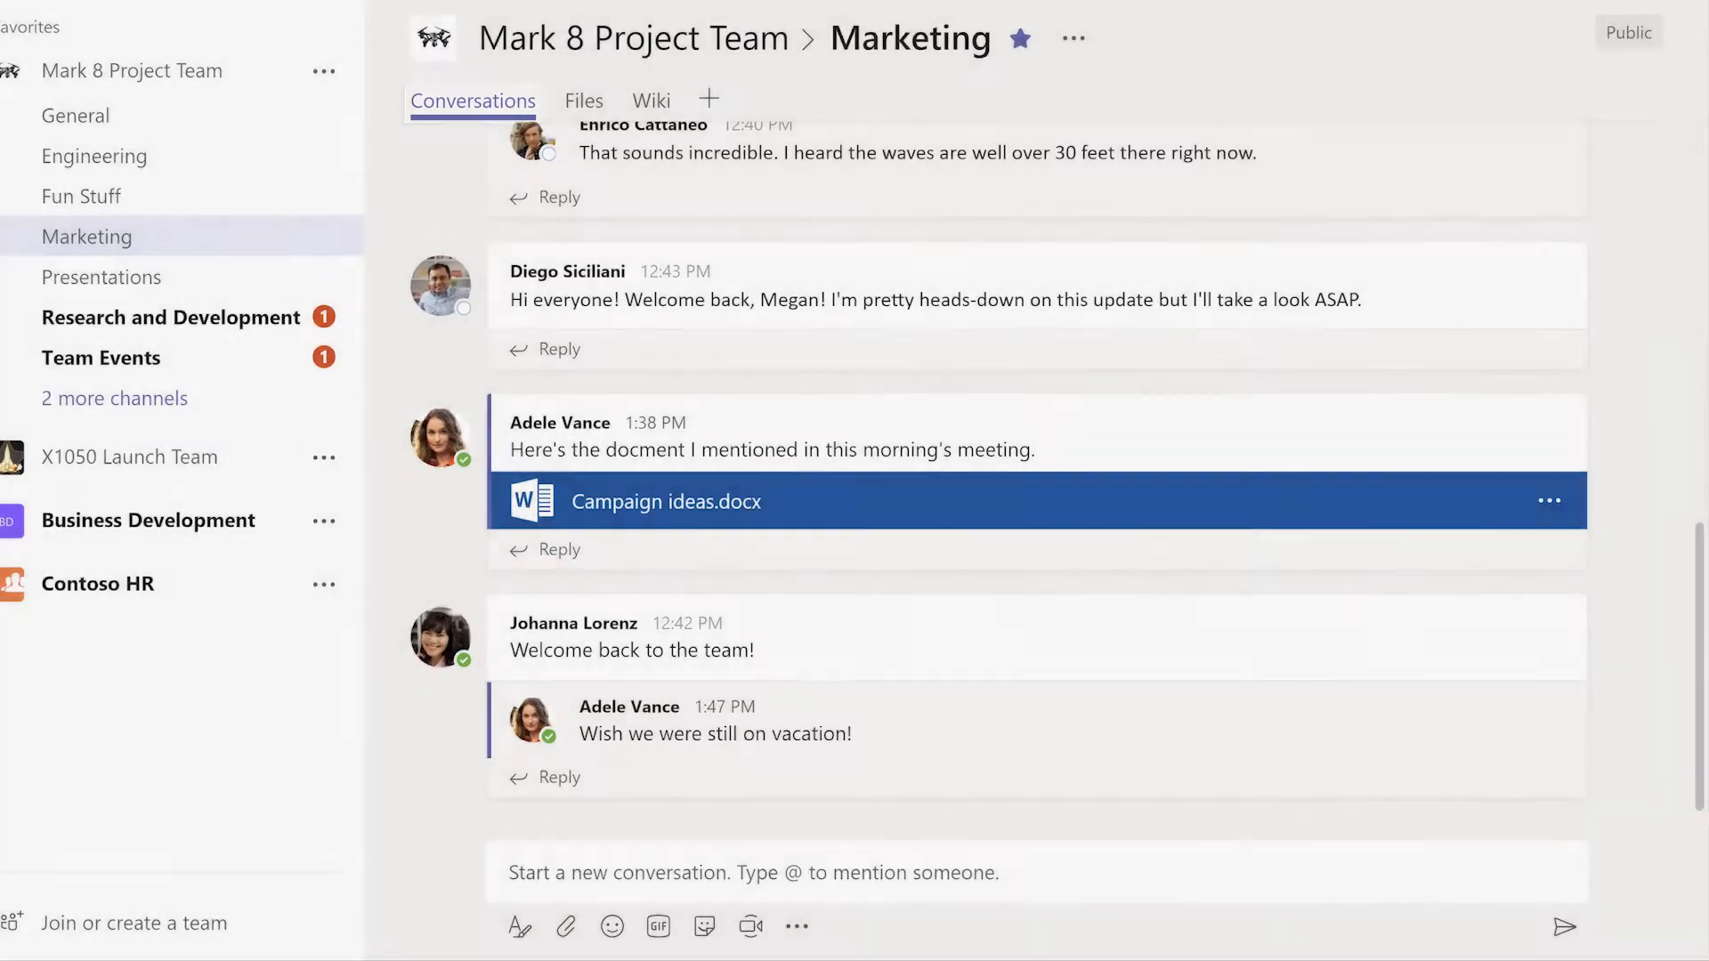
- Post "Have you noticed the missing asset? Can we replace it before we launch?" as a new conversation in the Marketing channel
click(374, 868)
text(Ha)
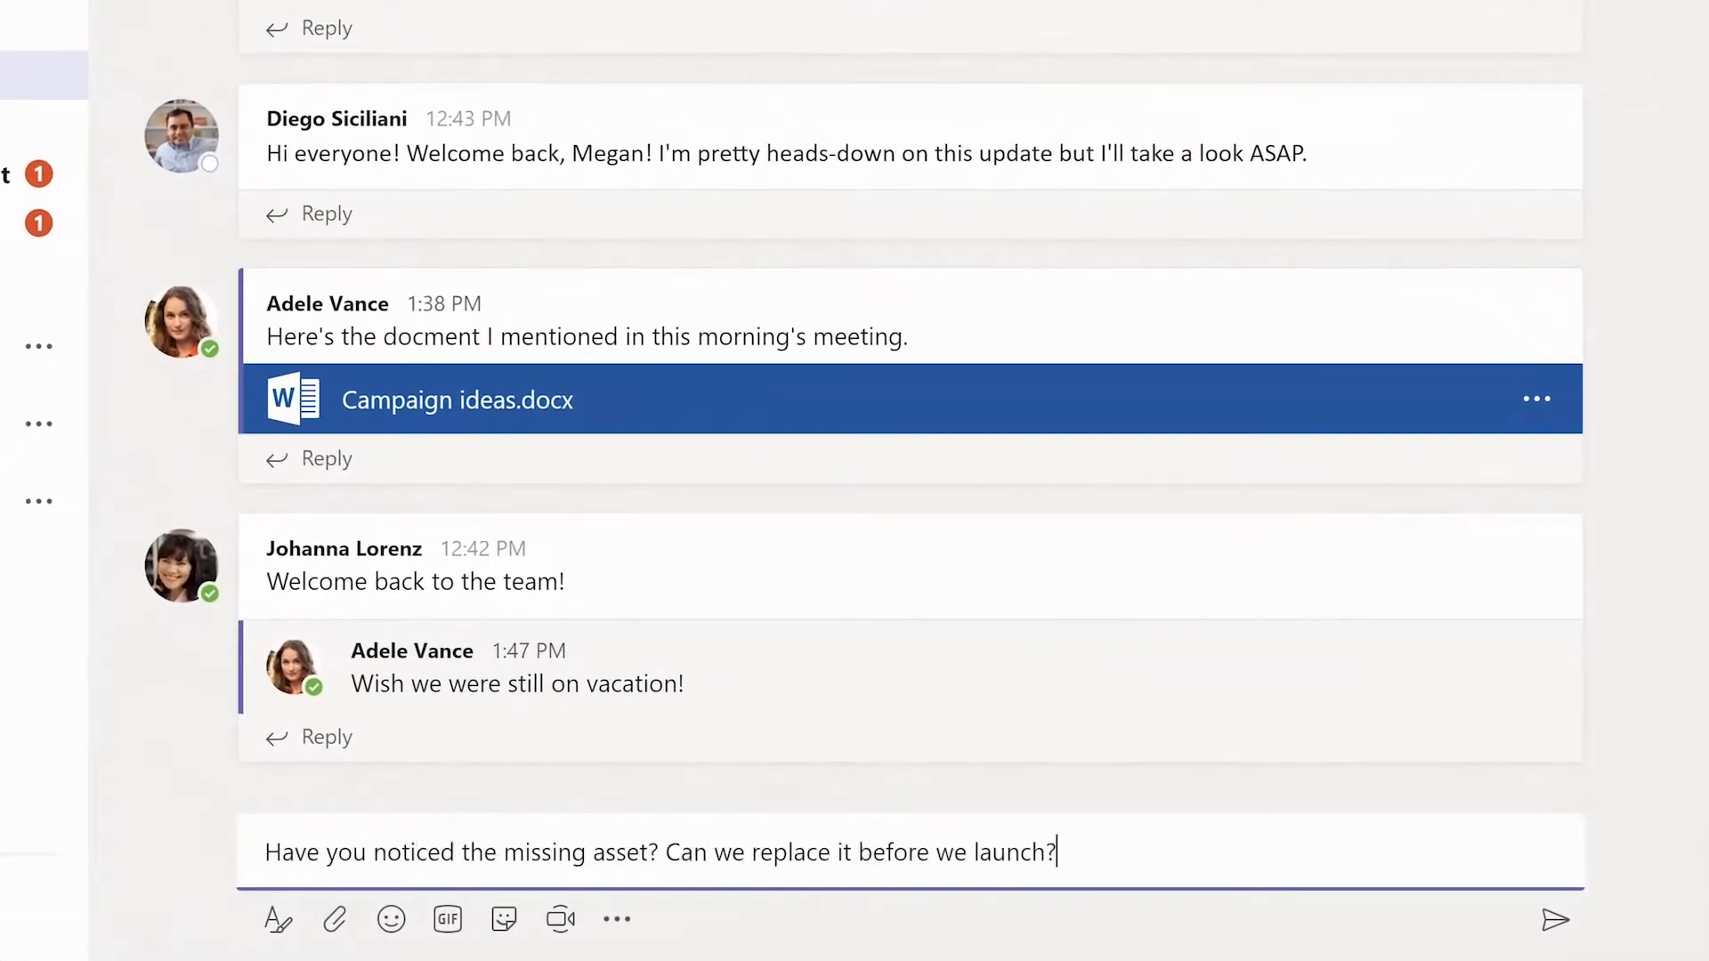
key(Return)
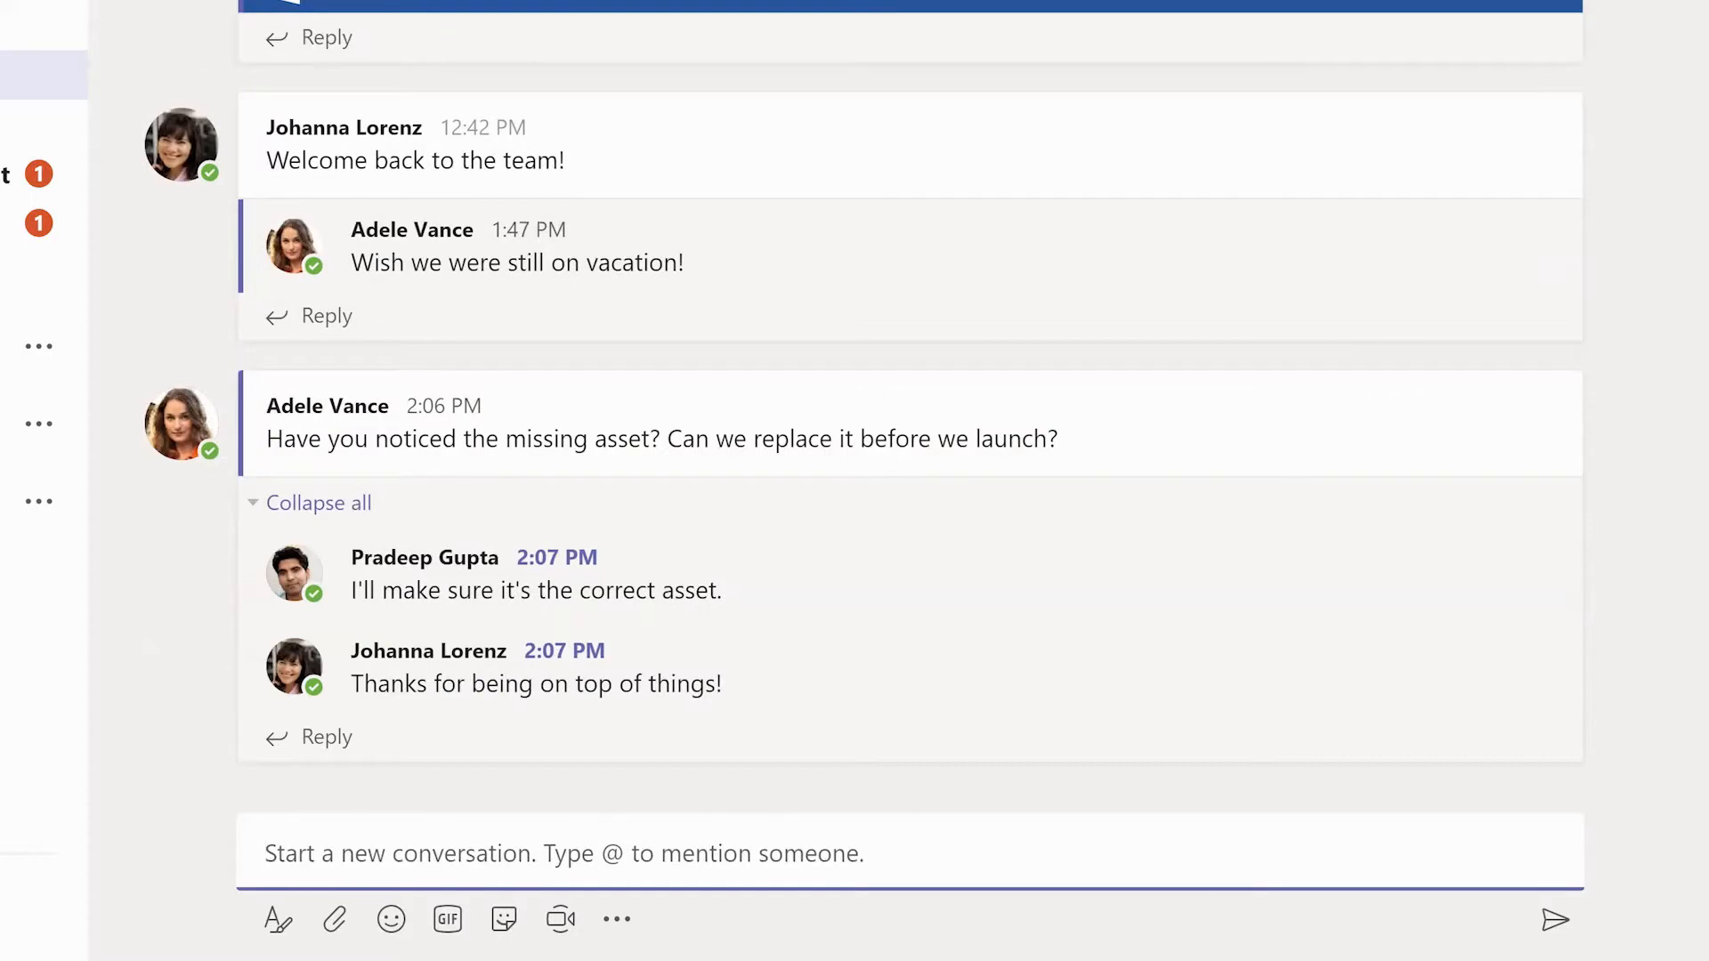
- Correct "docment" to "document" in the Campaign ideas.docx post and delete the reply "Wish we were still on vacation!"
drag(1694, 669, 1699, 239)
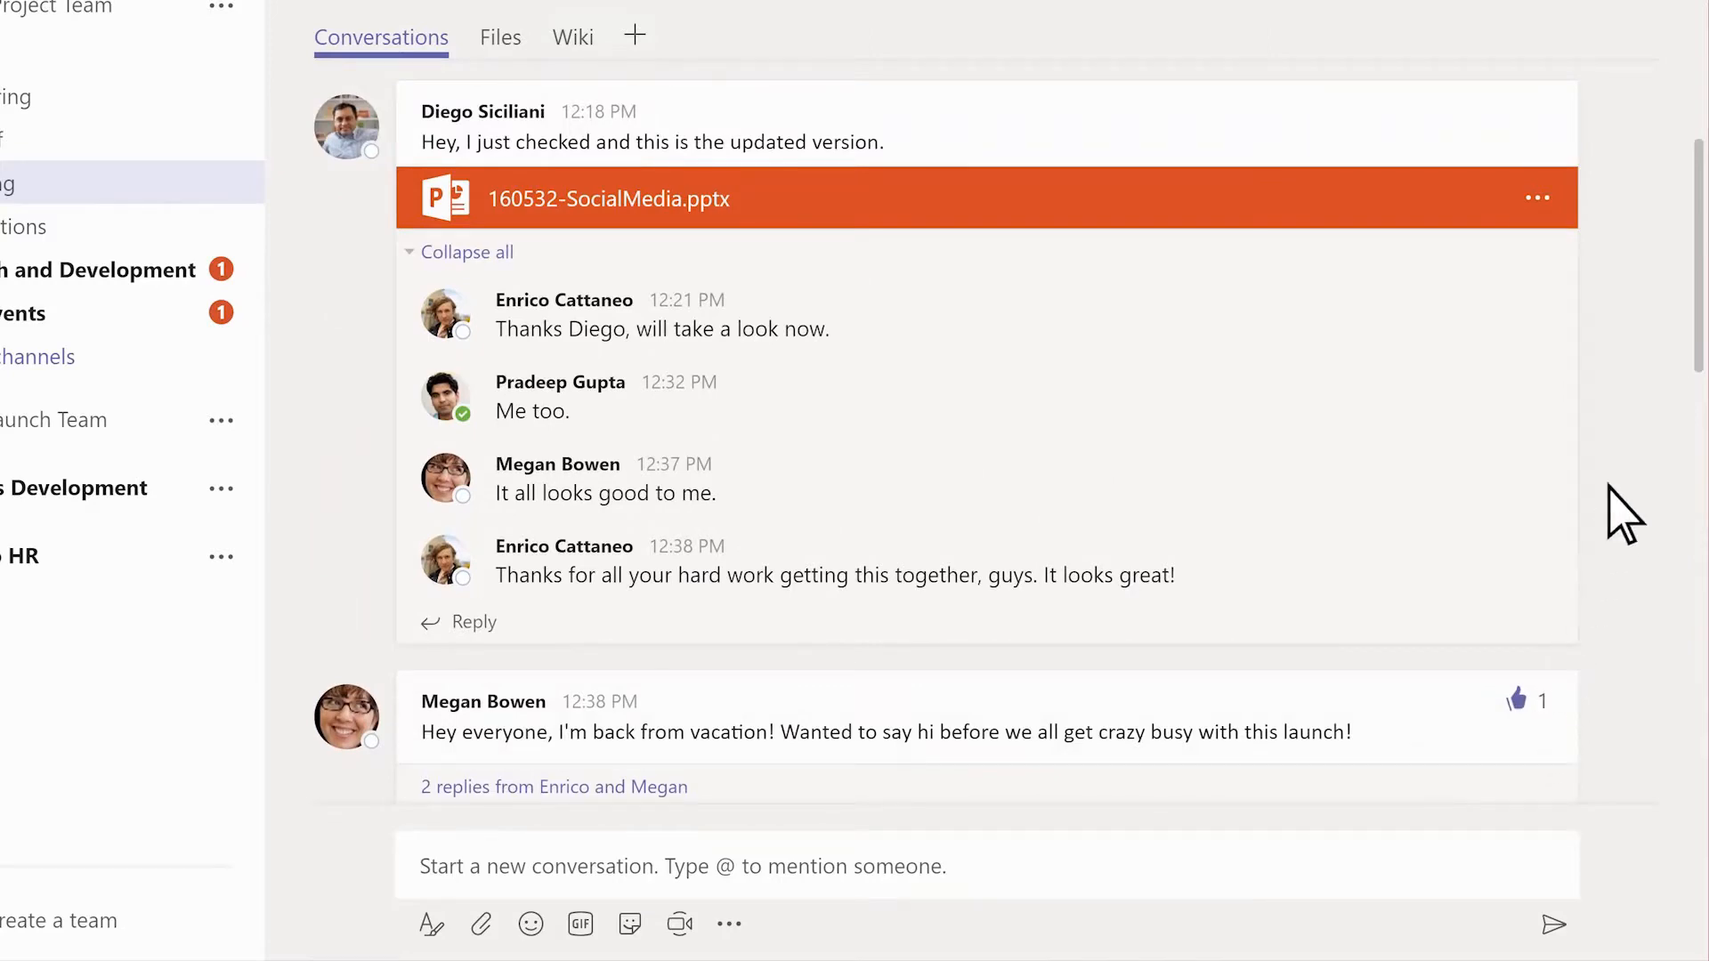
drag(1697, 267, 1700, 618)
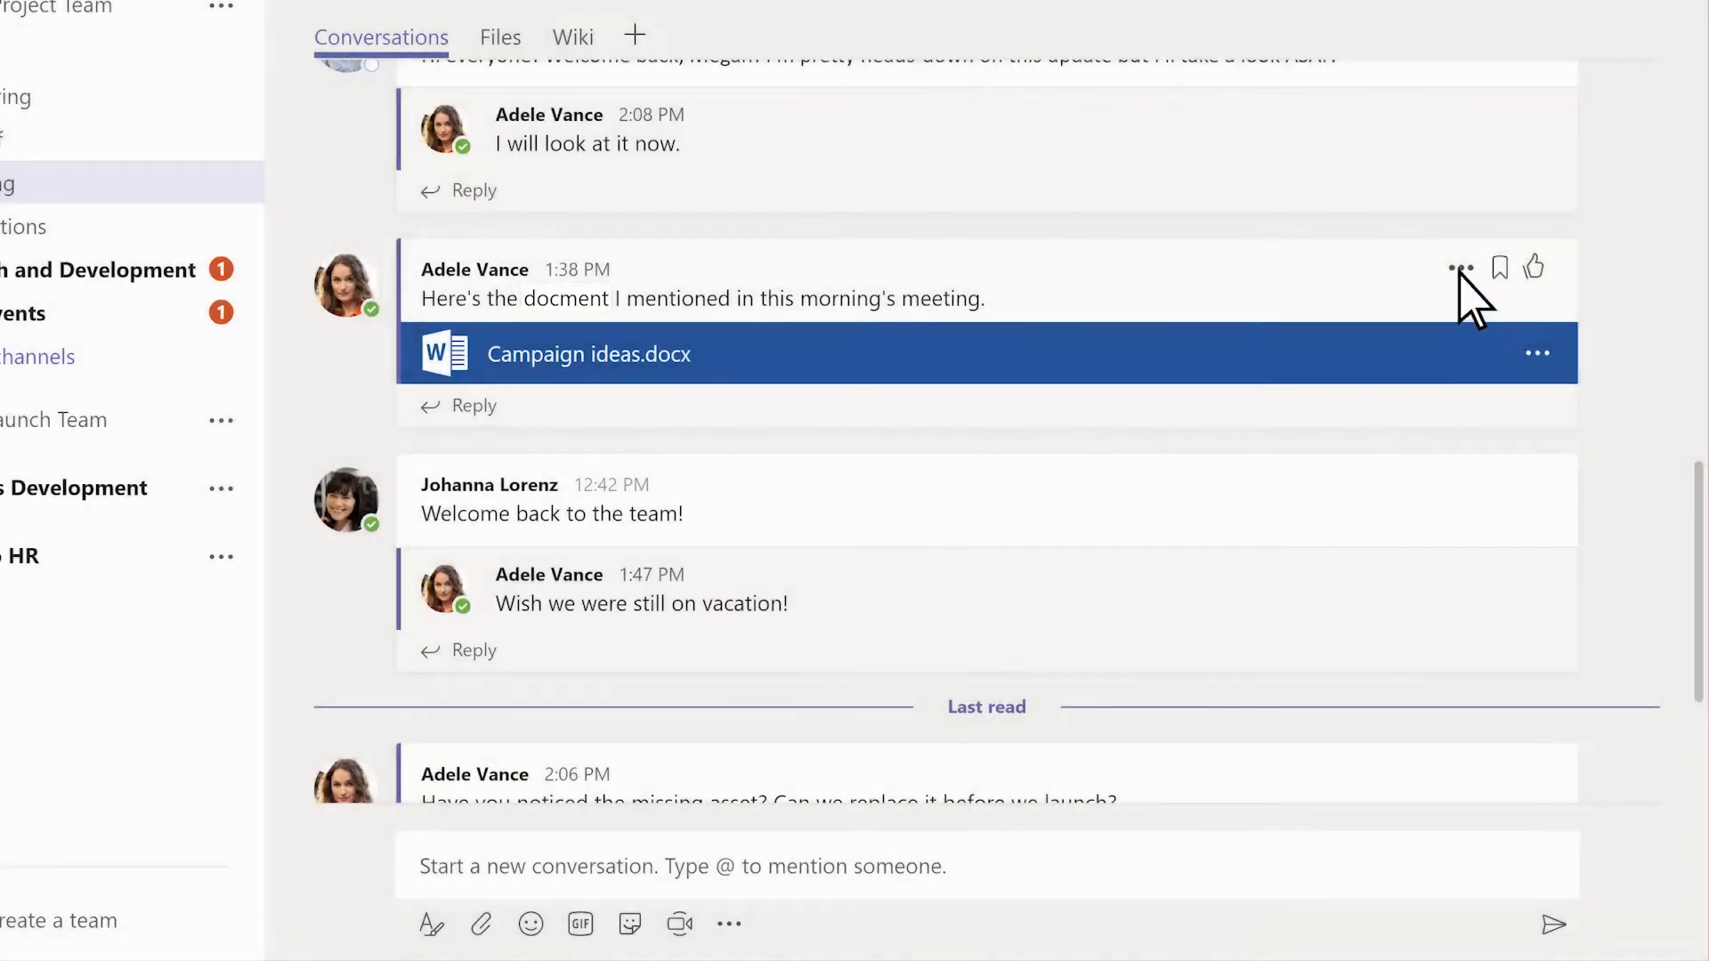
click(1459, 269)
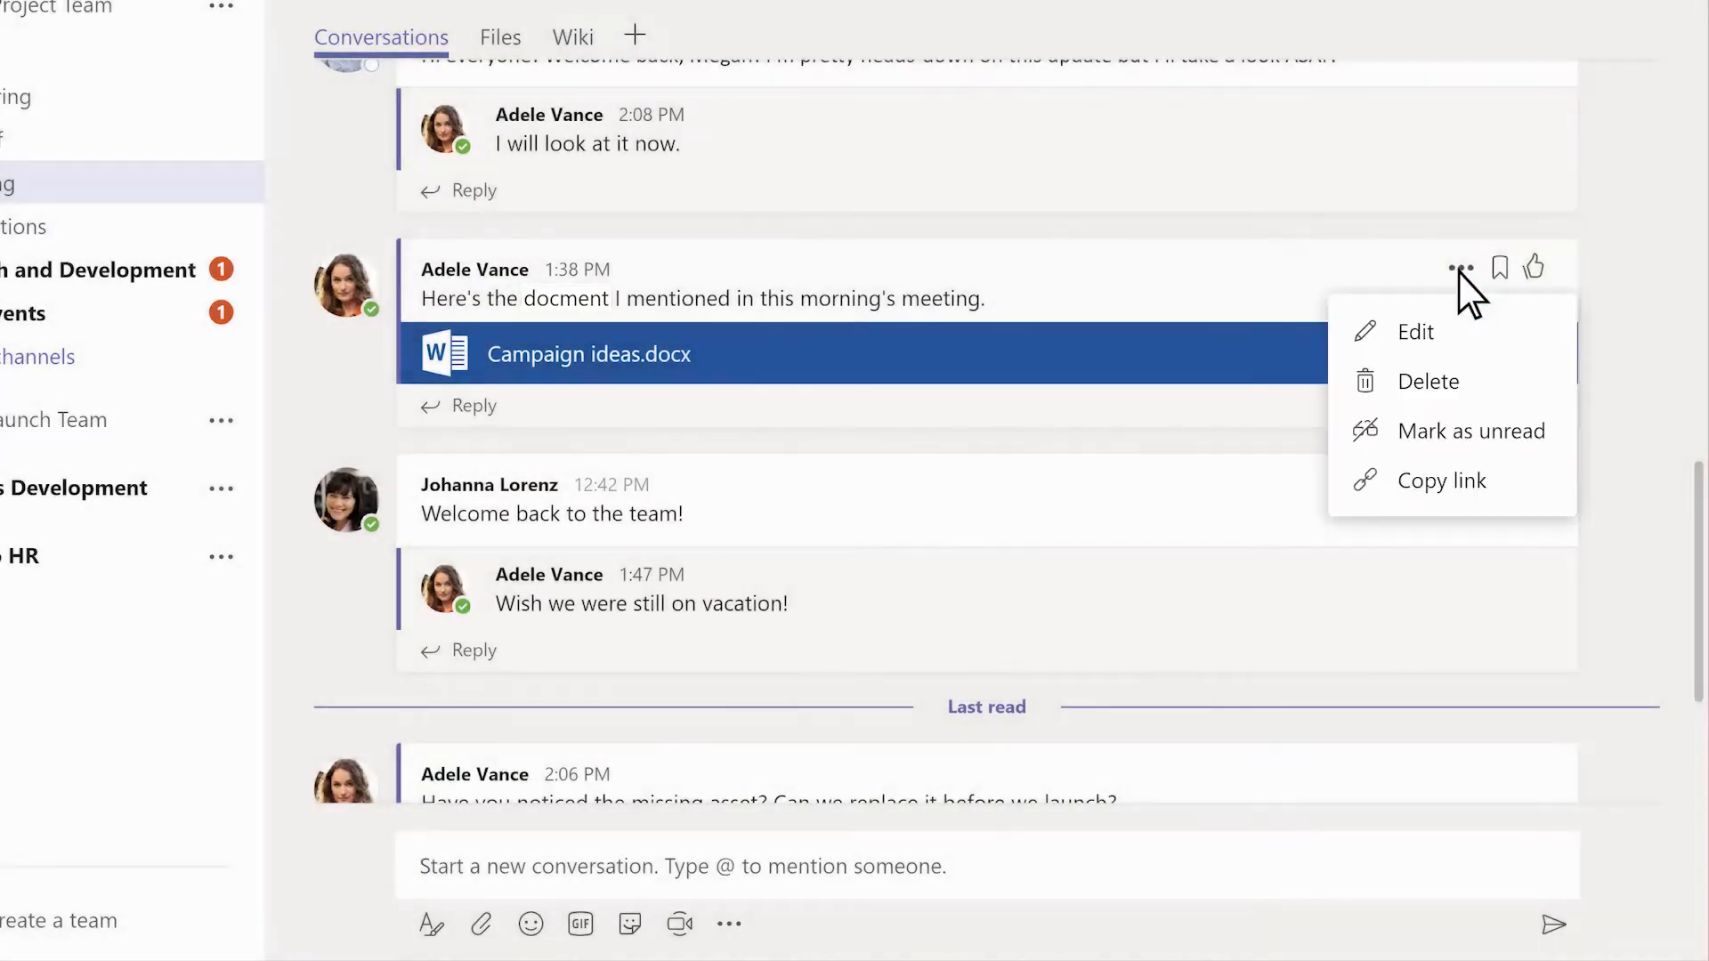
click(1421, 331)
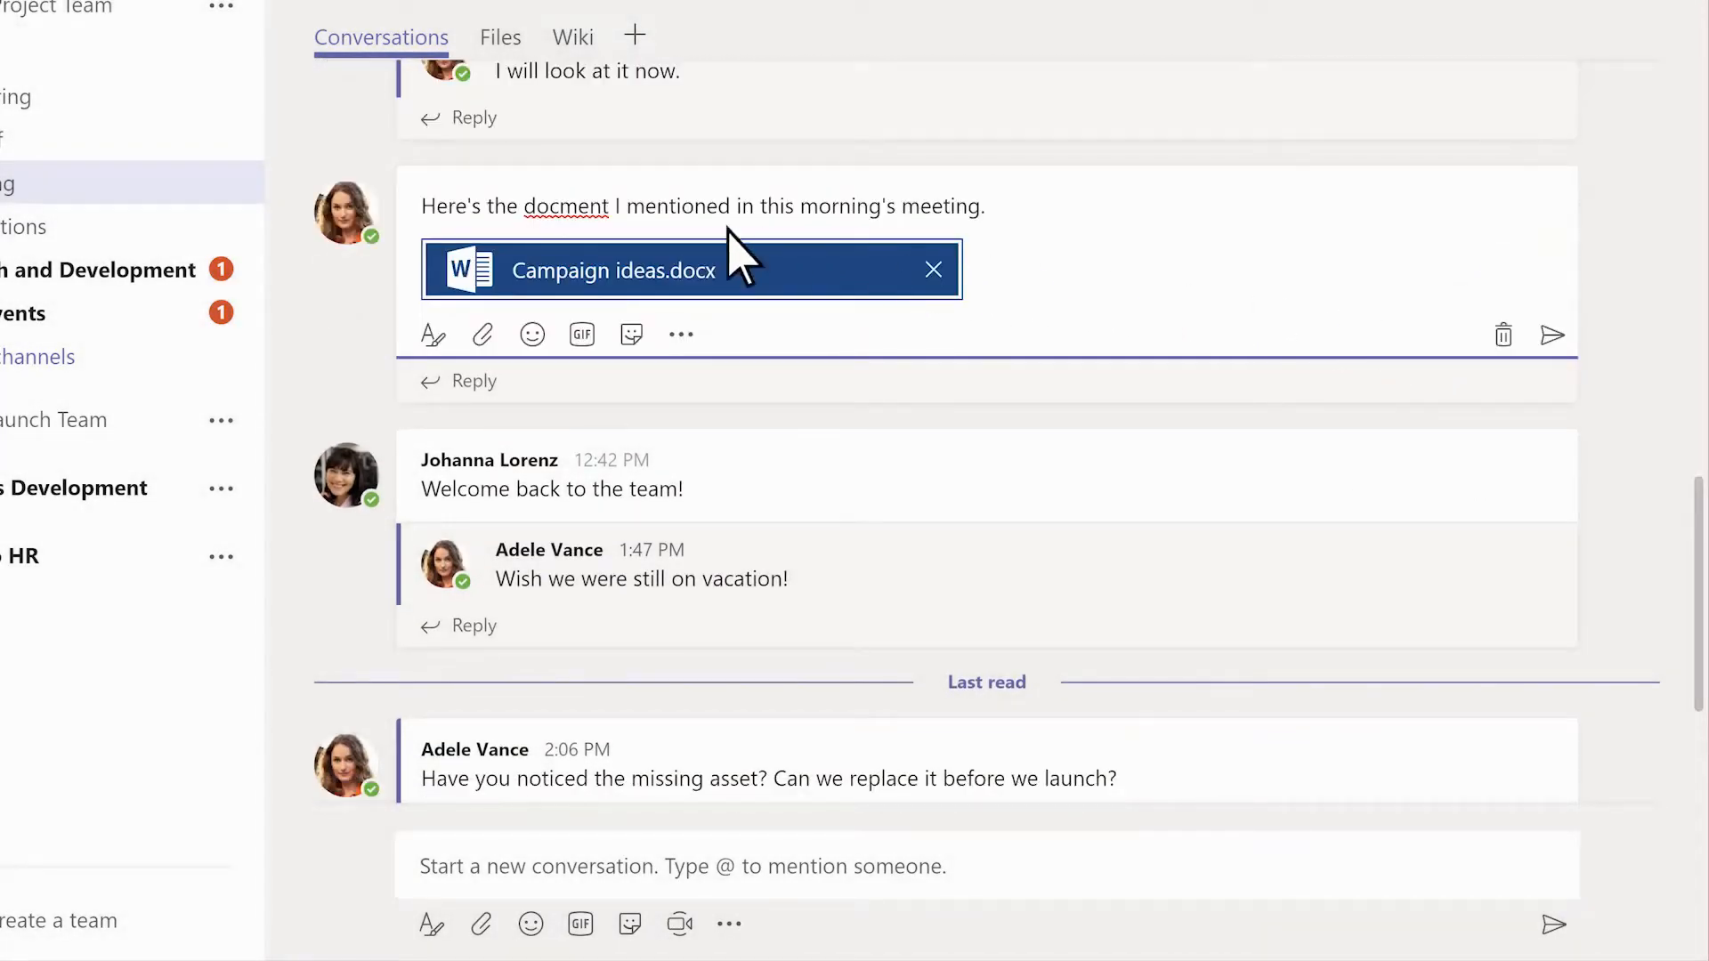
click(562, 207)
text(u)
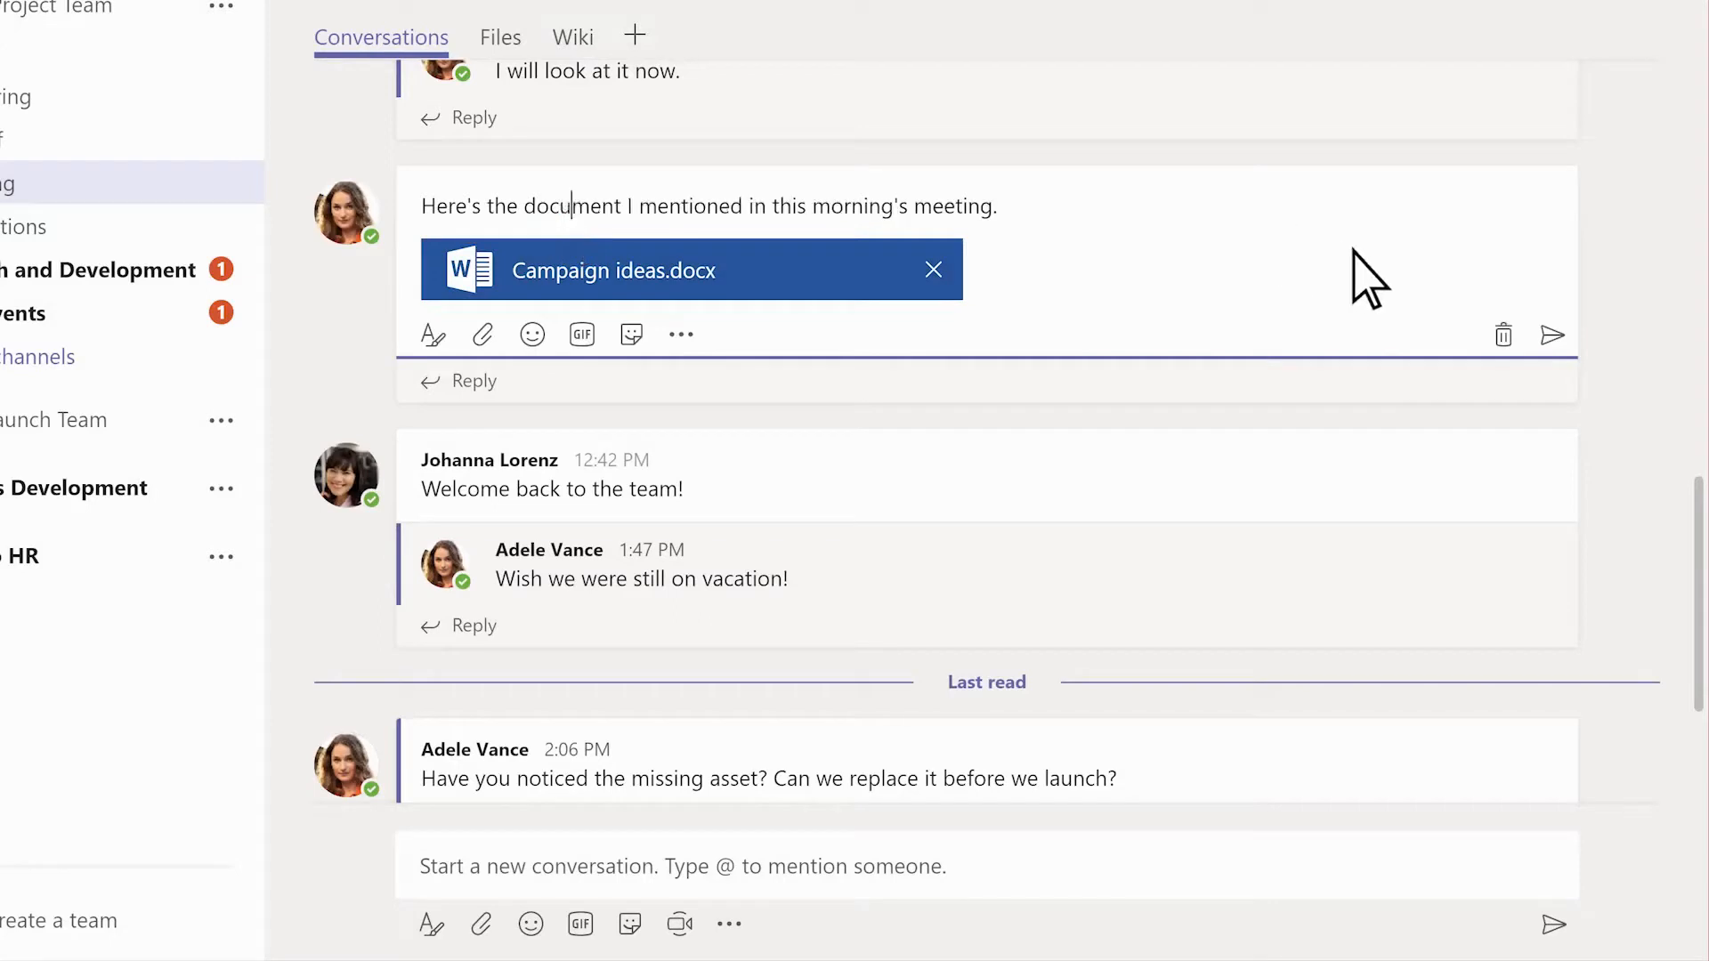
click(1553, 337)
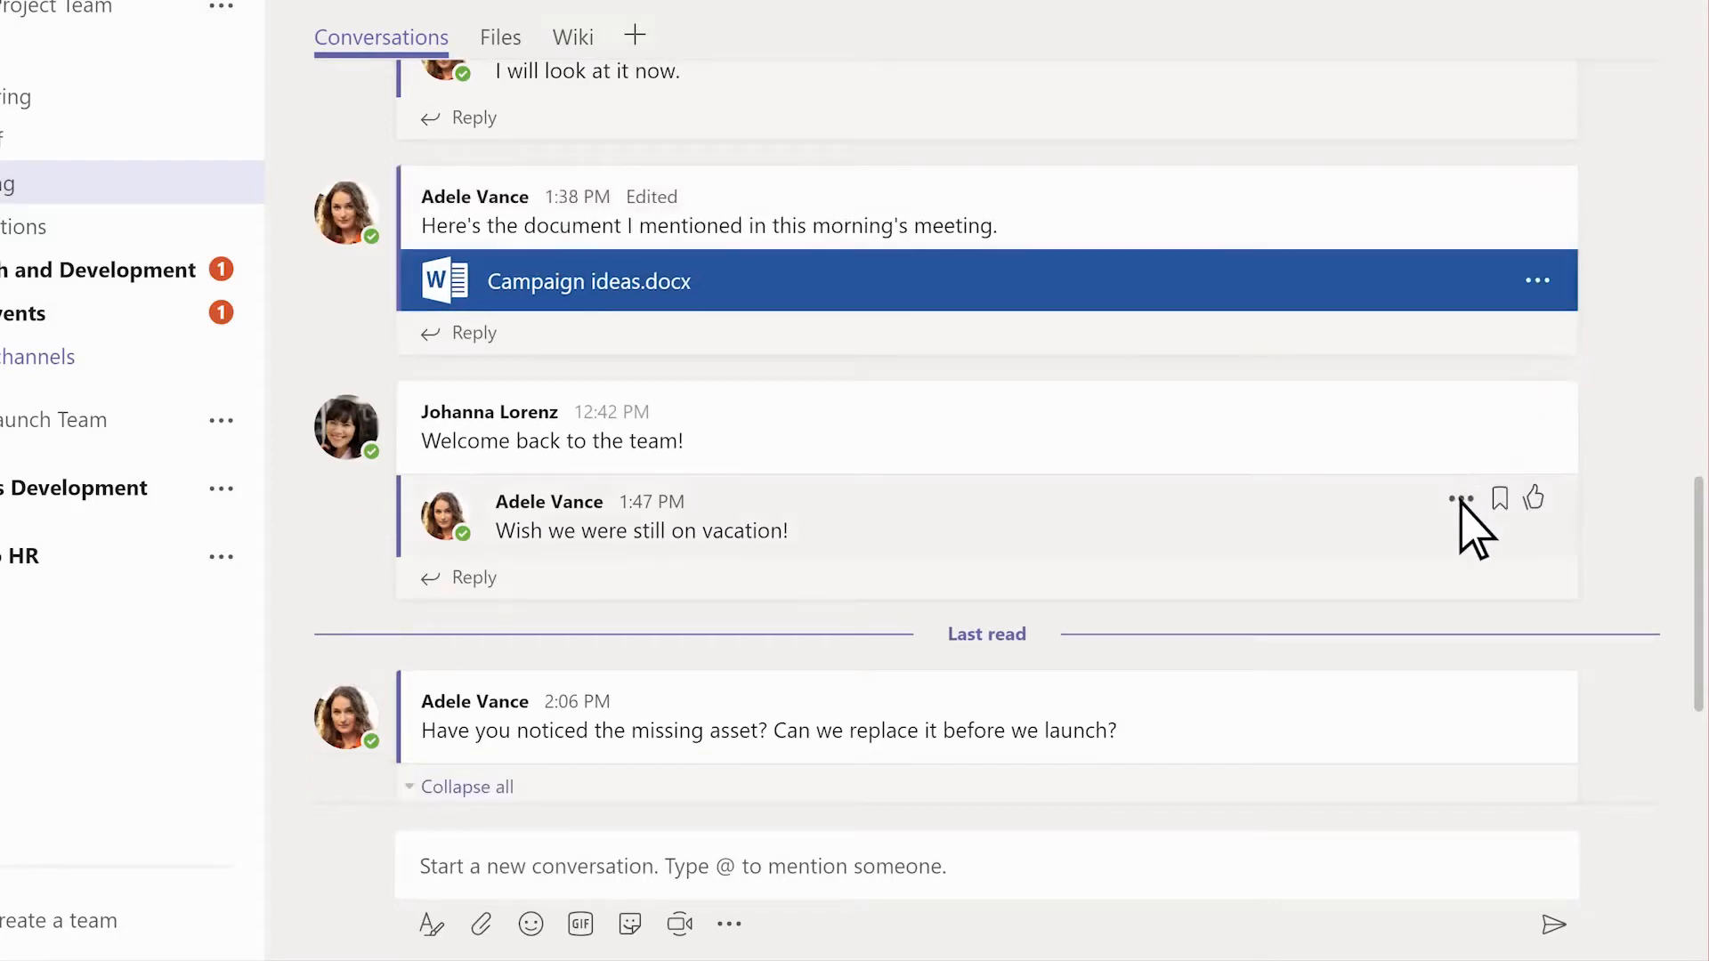
click(1459, 499)
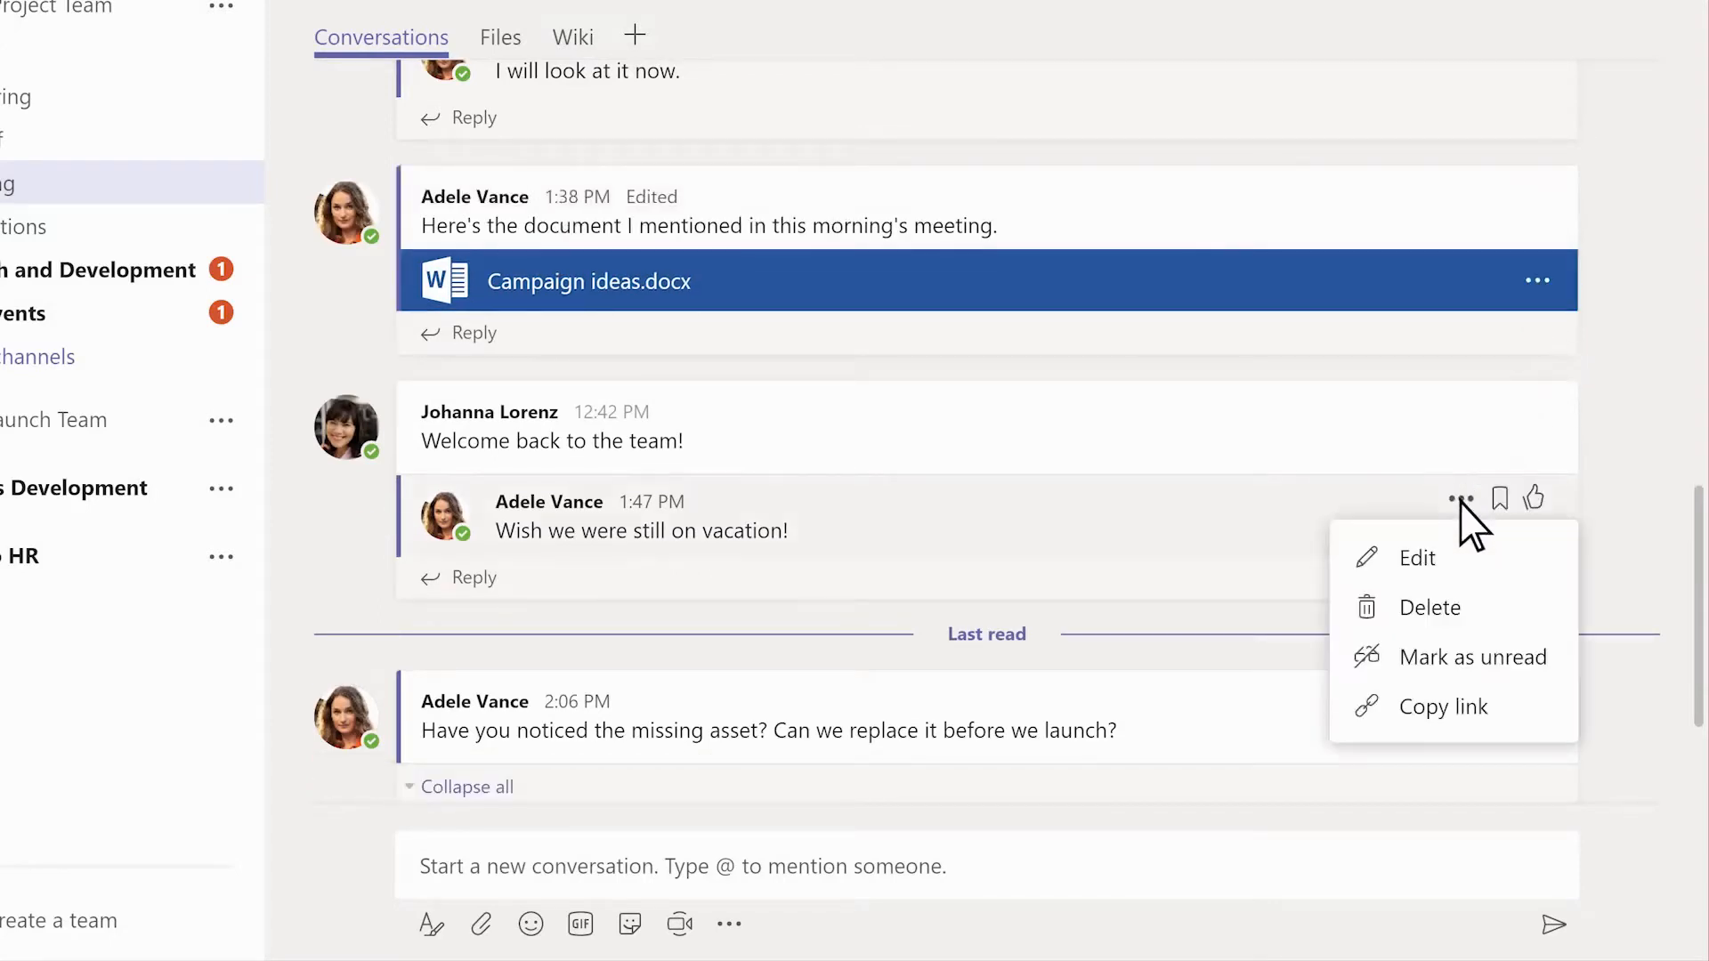
click(1429, 609)
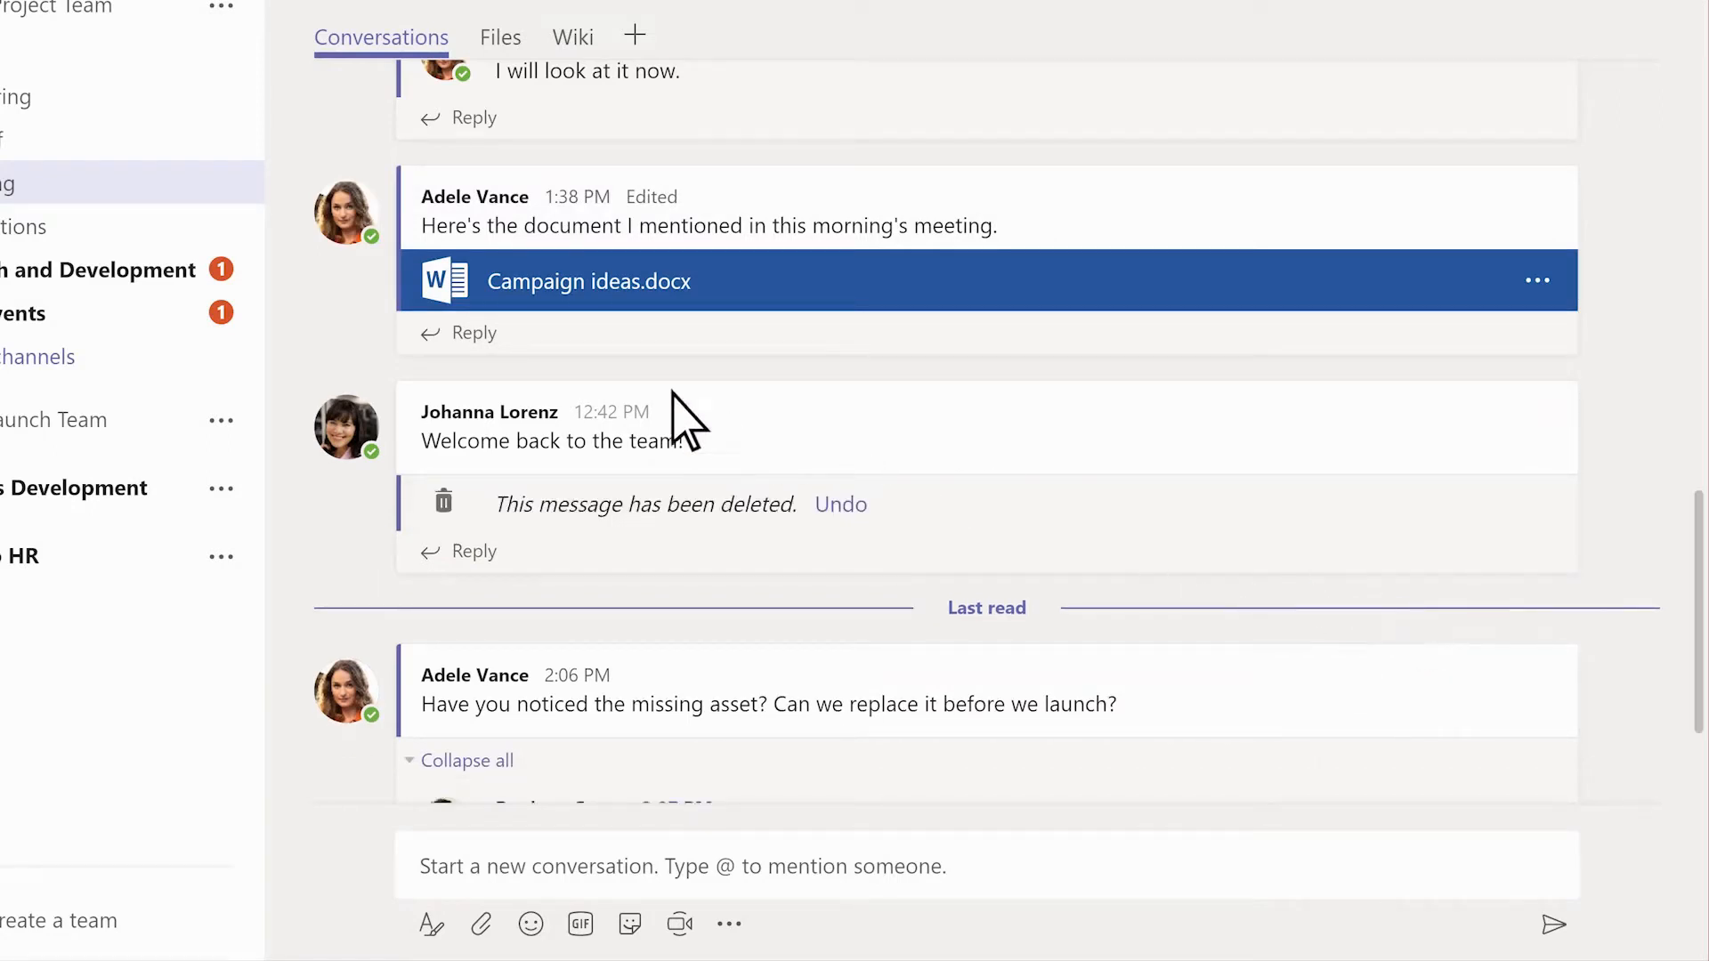
- Reply to the Campaign ideas.docx post, mentioning the colleague who should check it with the text "would you please review?"
click(471, 335)
text(@diego)
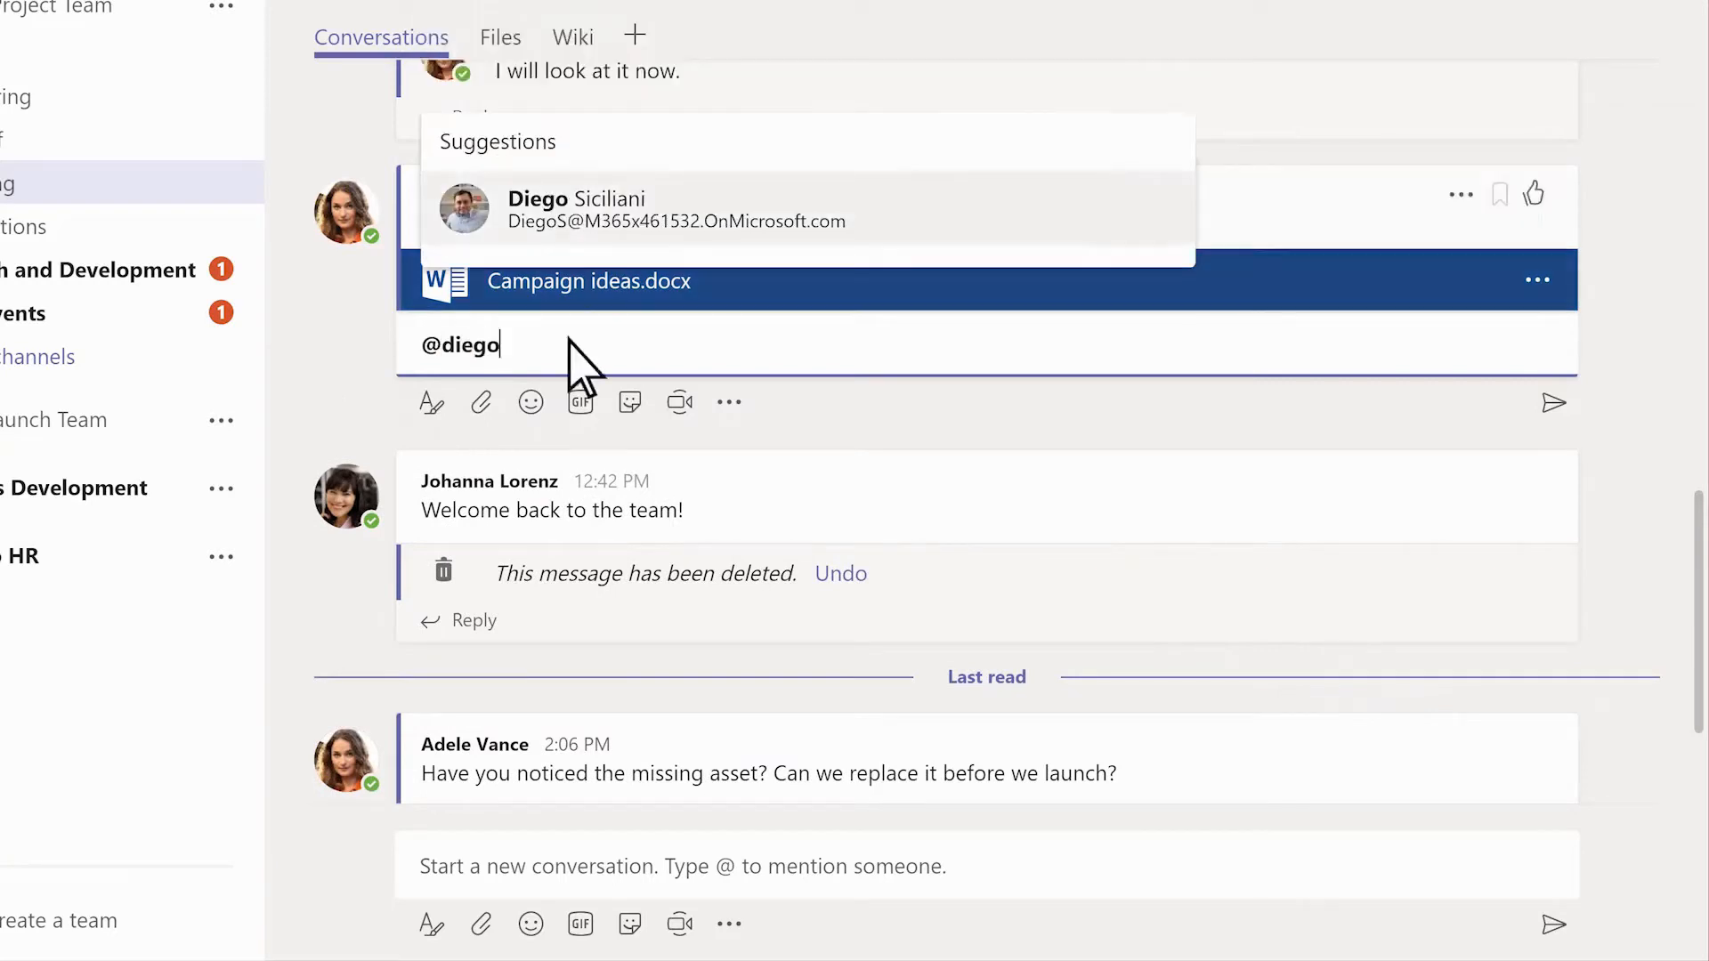
click(545, 209)
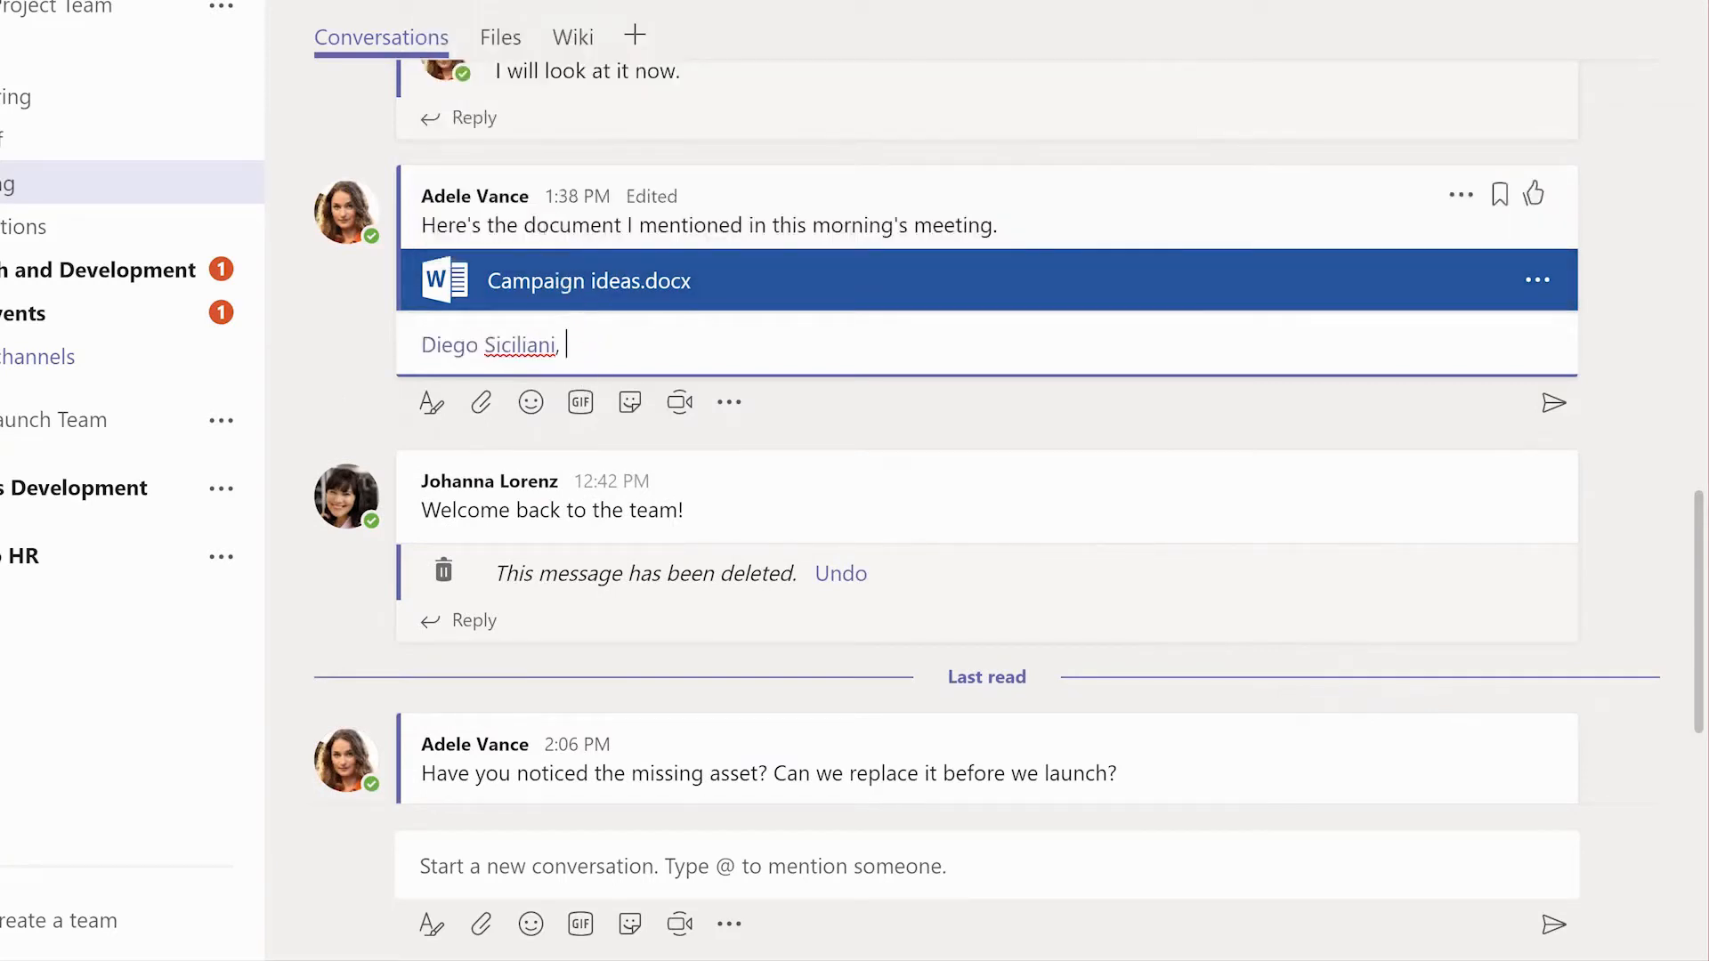
click(1553, 403)
- Reply in the same thread with a General channel mention and ", let me know if you have feedback about the campaign ideas!"
text(@genera)
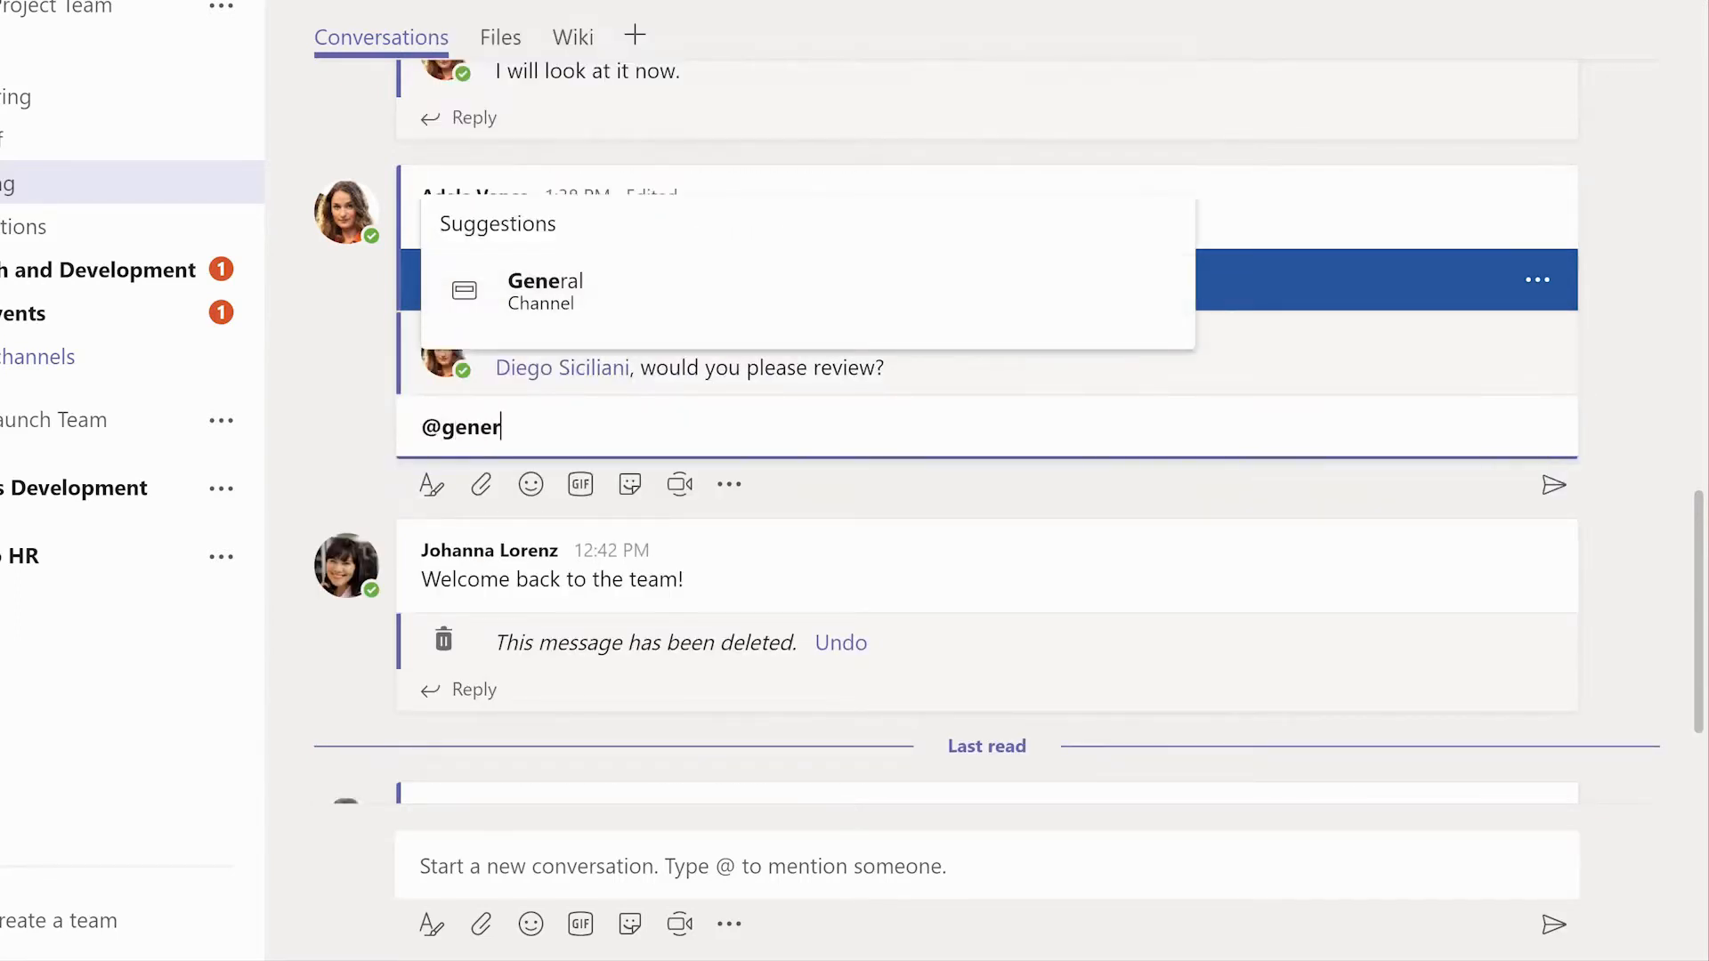
click(544, 297)
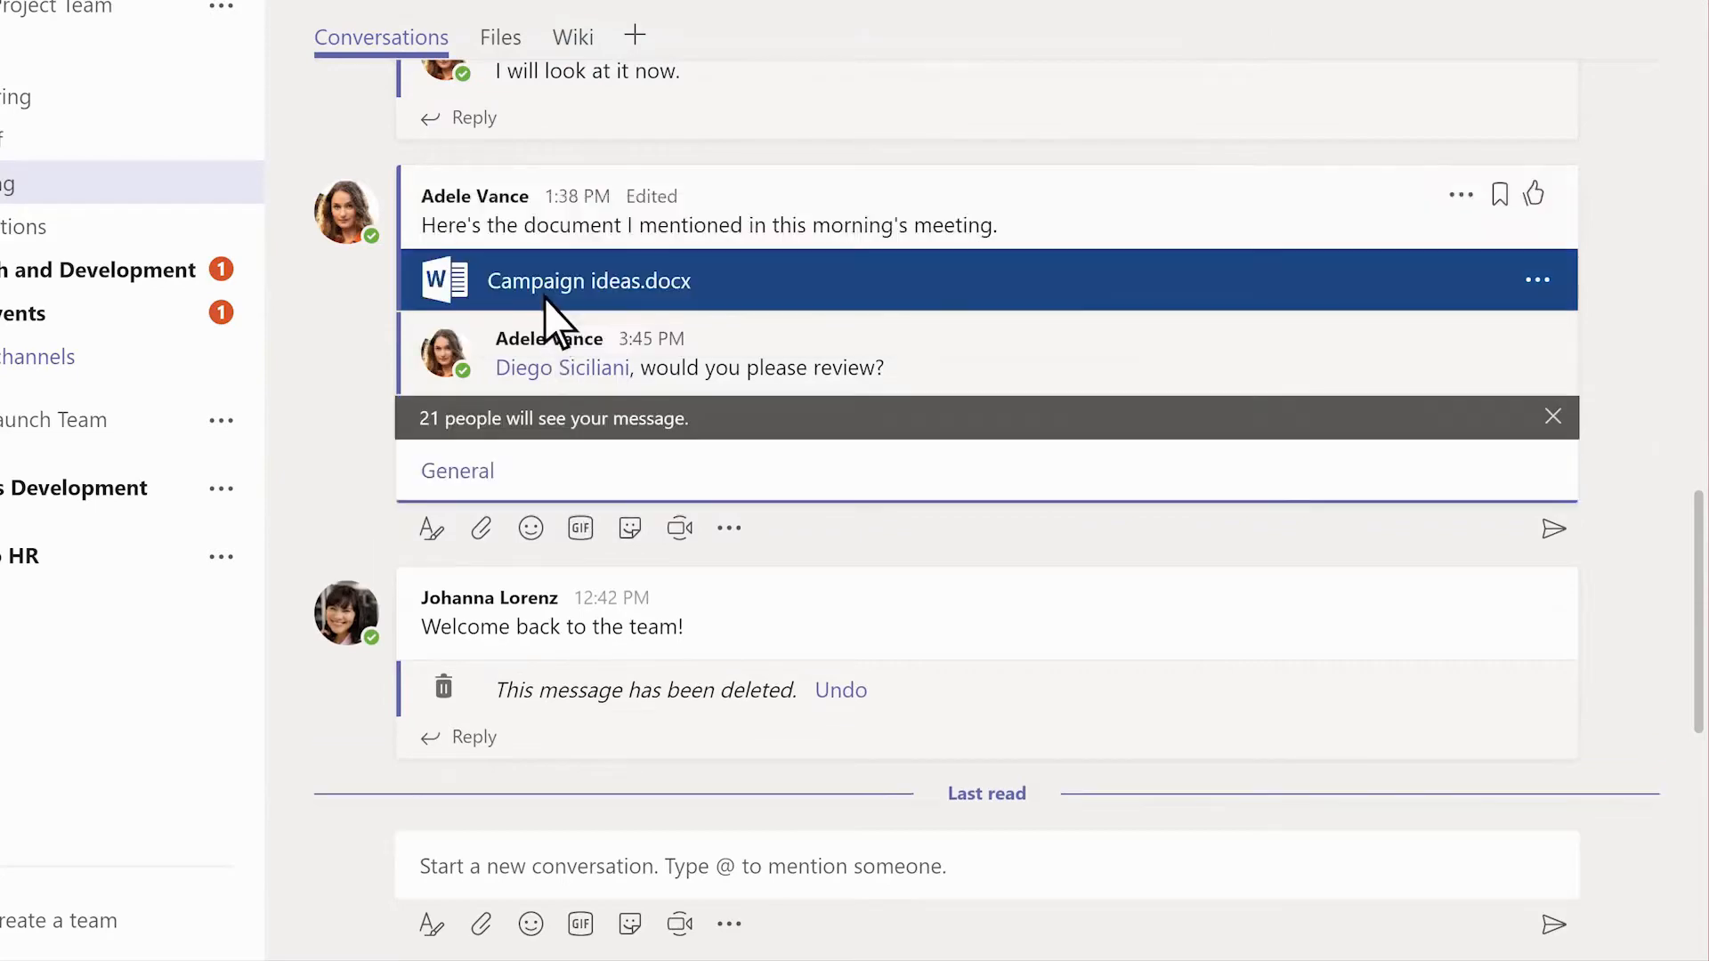
text(, let me know if you have feedback about the campaign ideas)
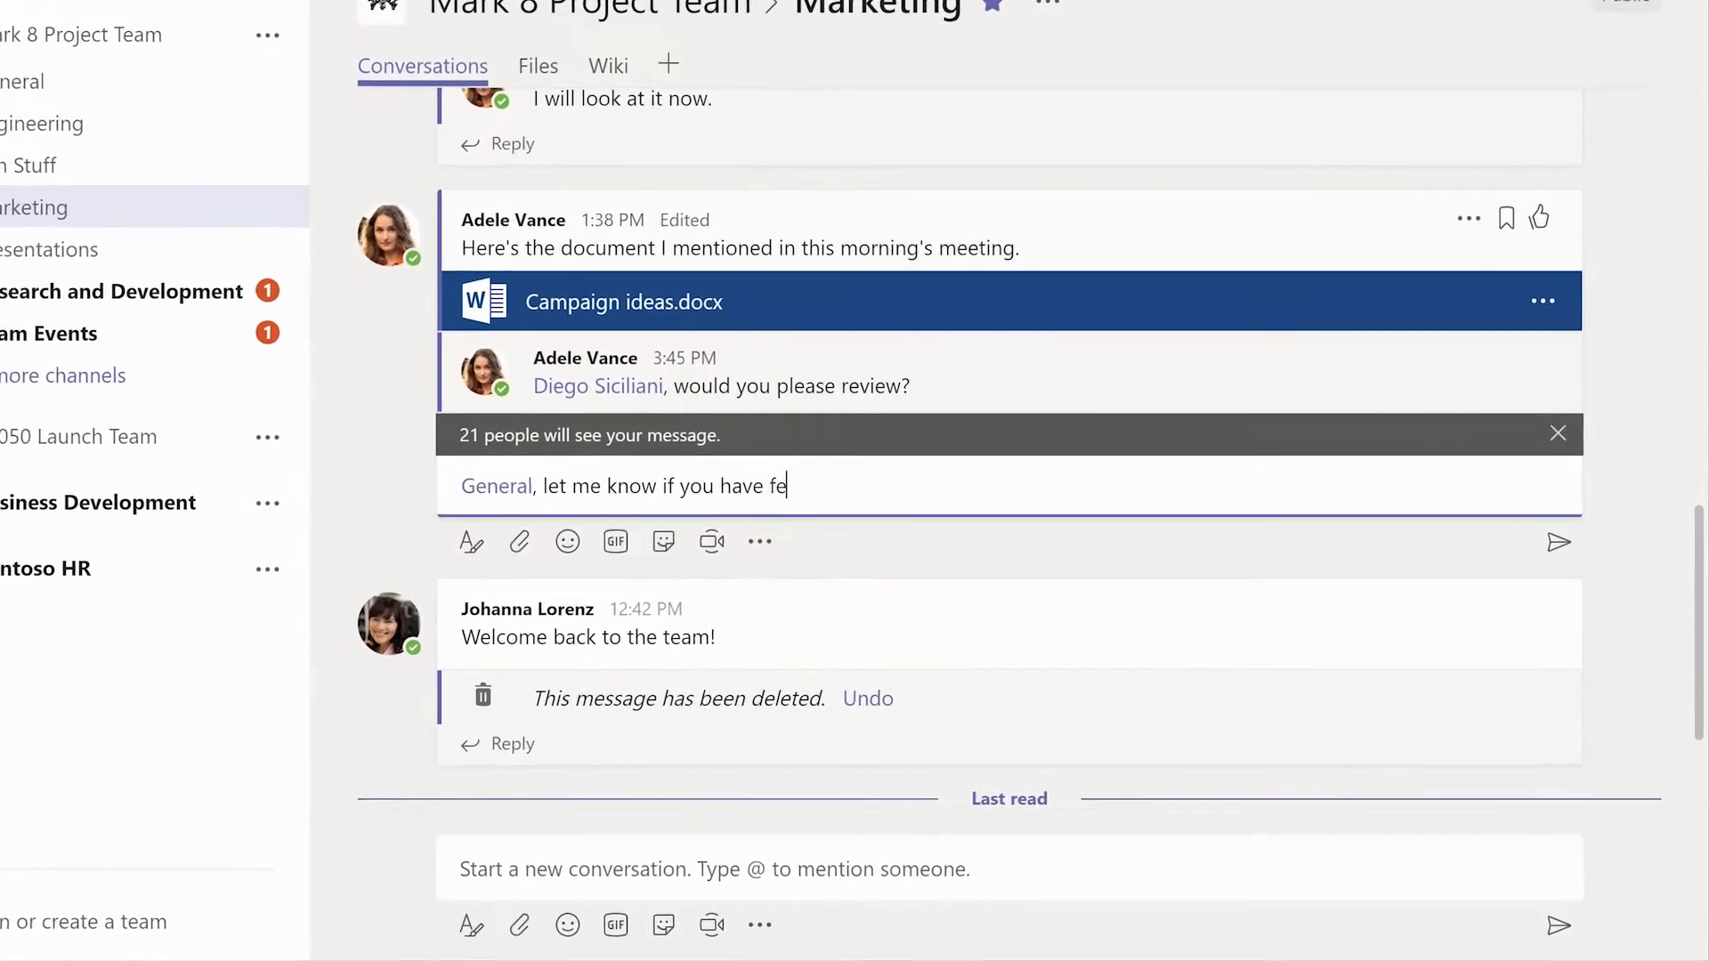
text(!)
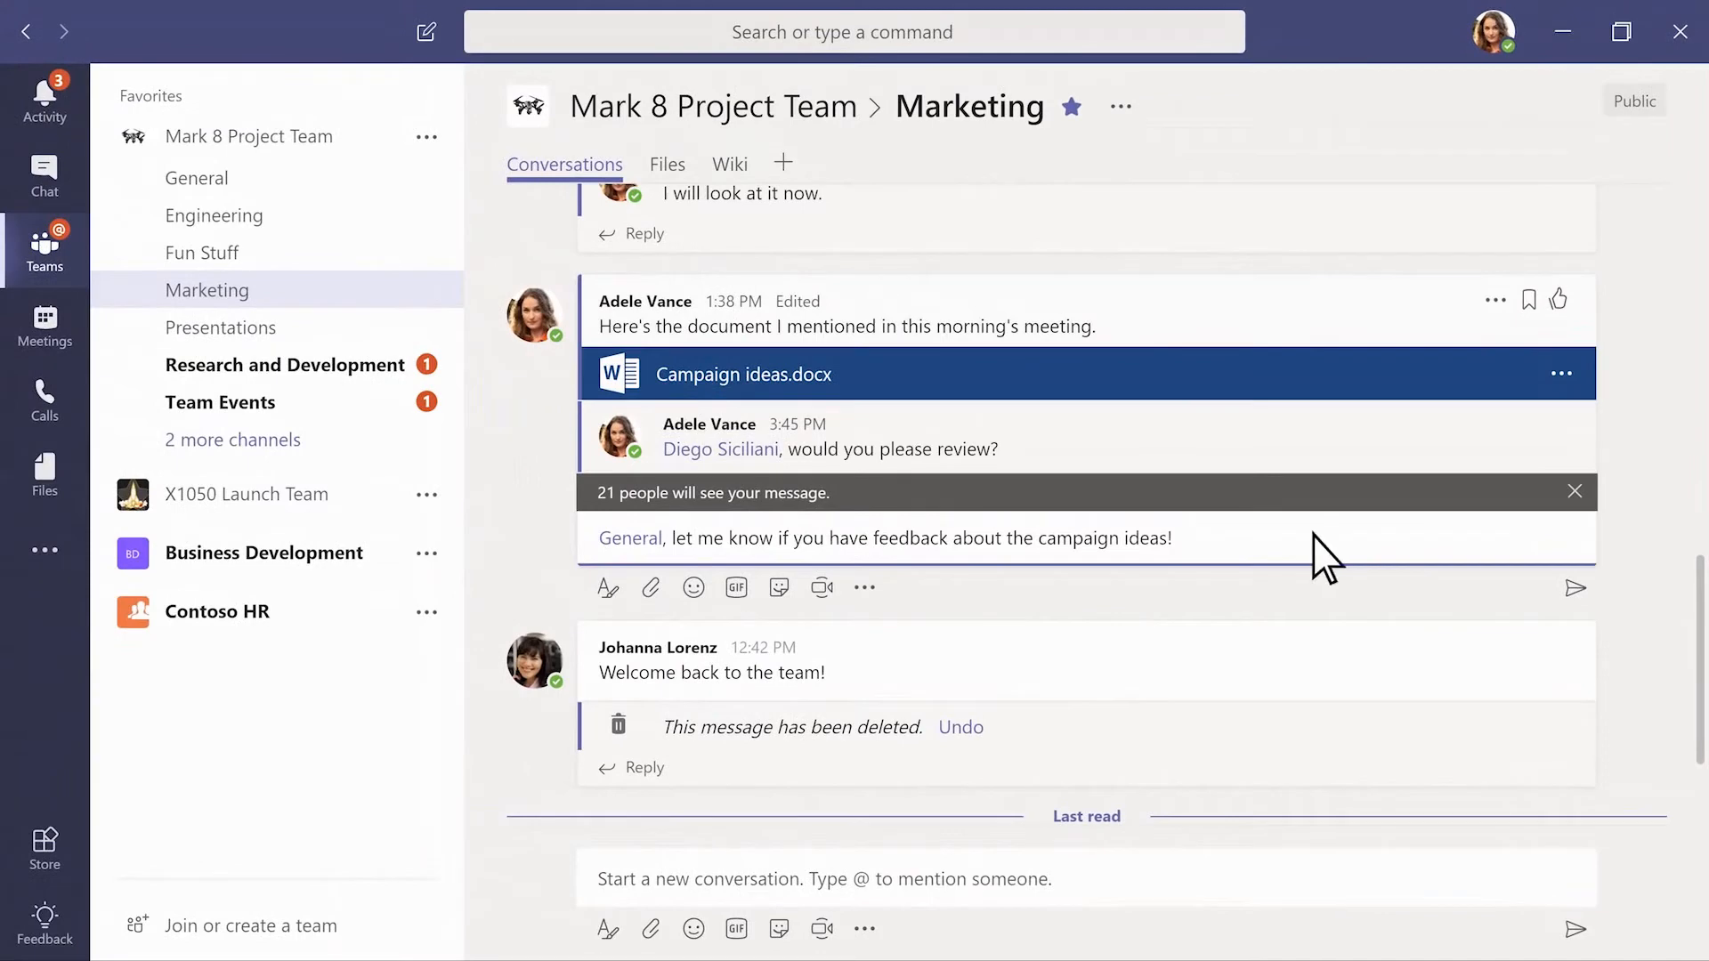
click(1574, 588)
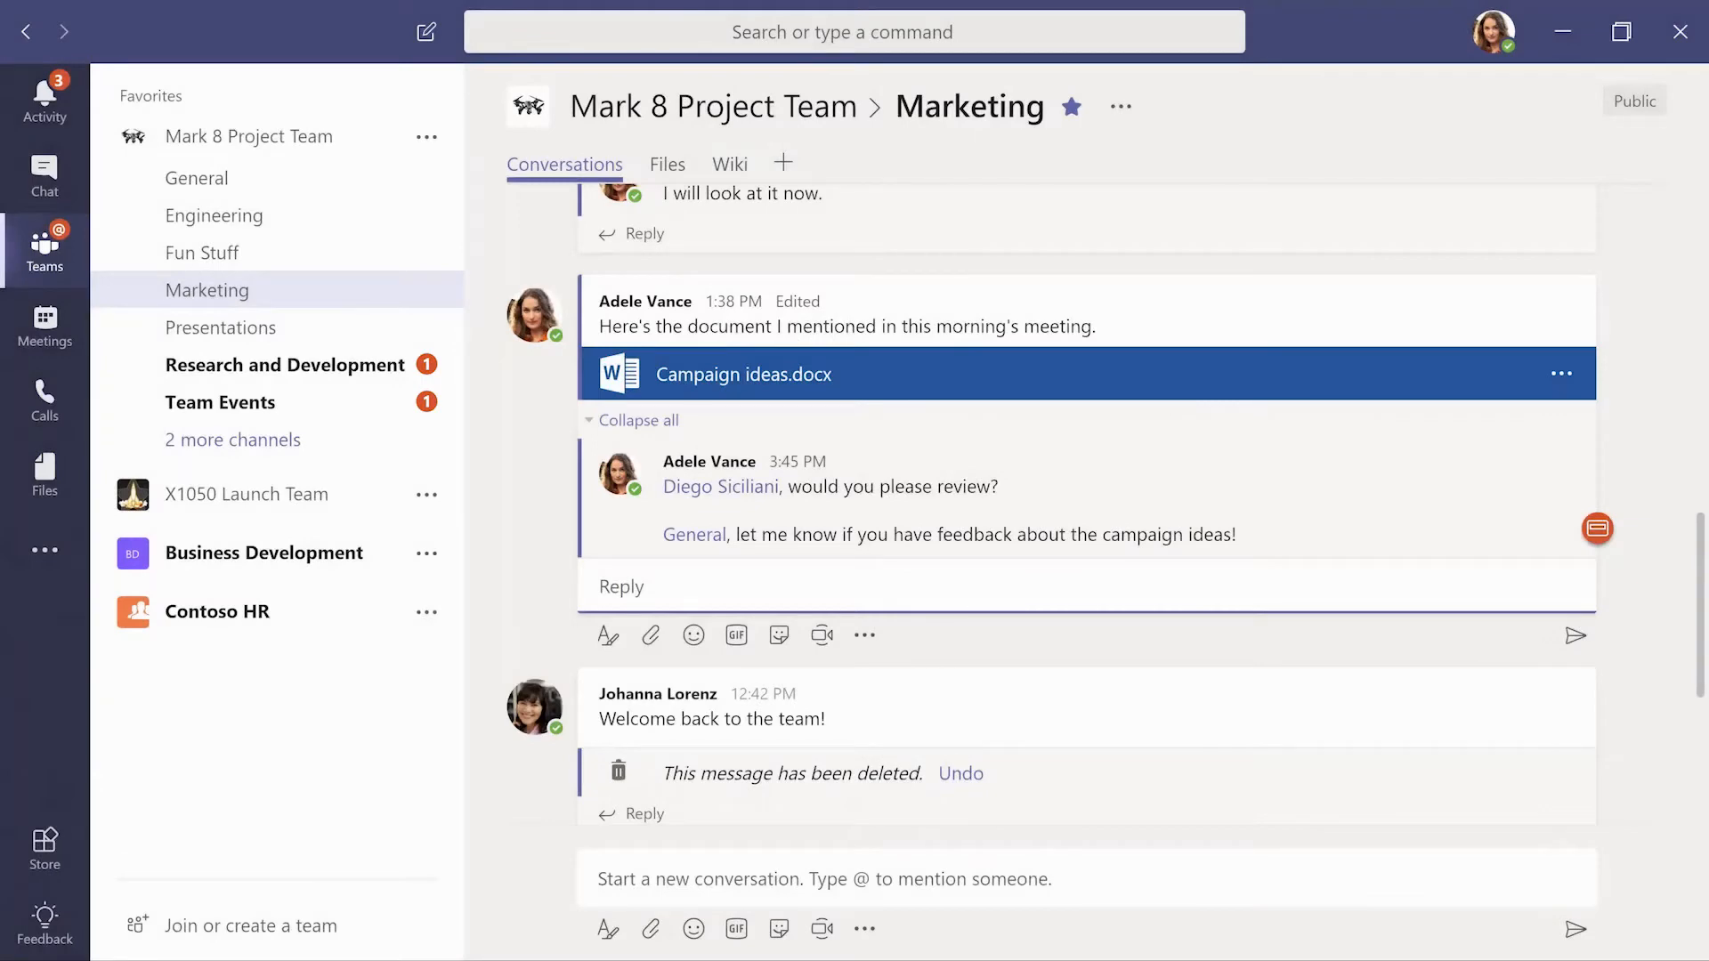
- Open 160532-SocialMedia.pptx from the conversation, reply "Looking good!" beside it and close the file
drag(1699, 612, 1701, 276)
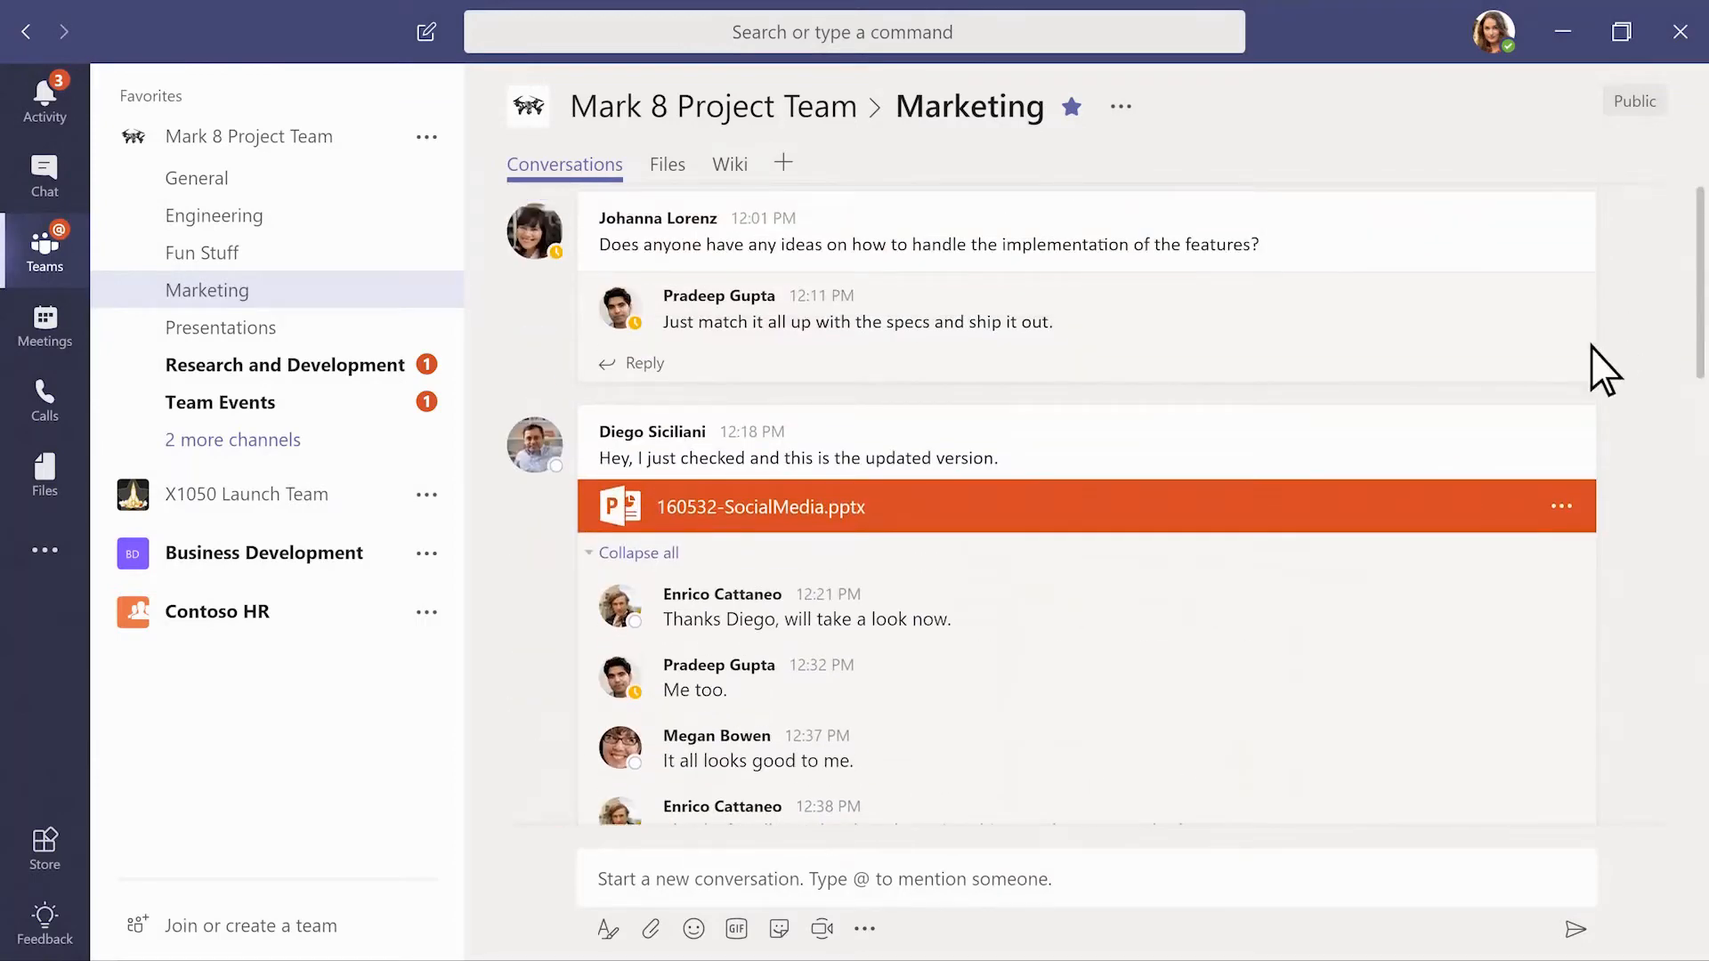
click(1380, 526)
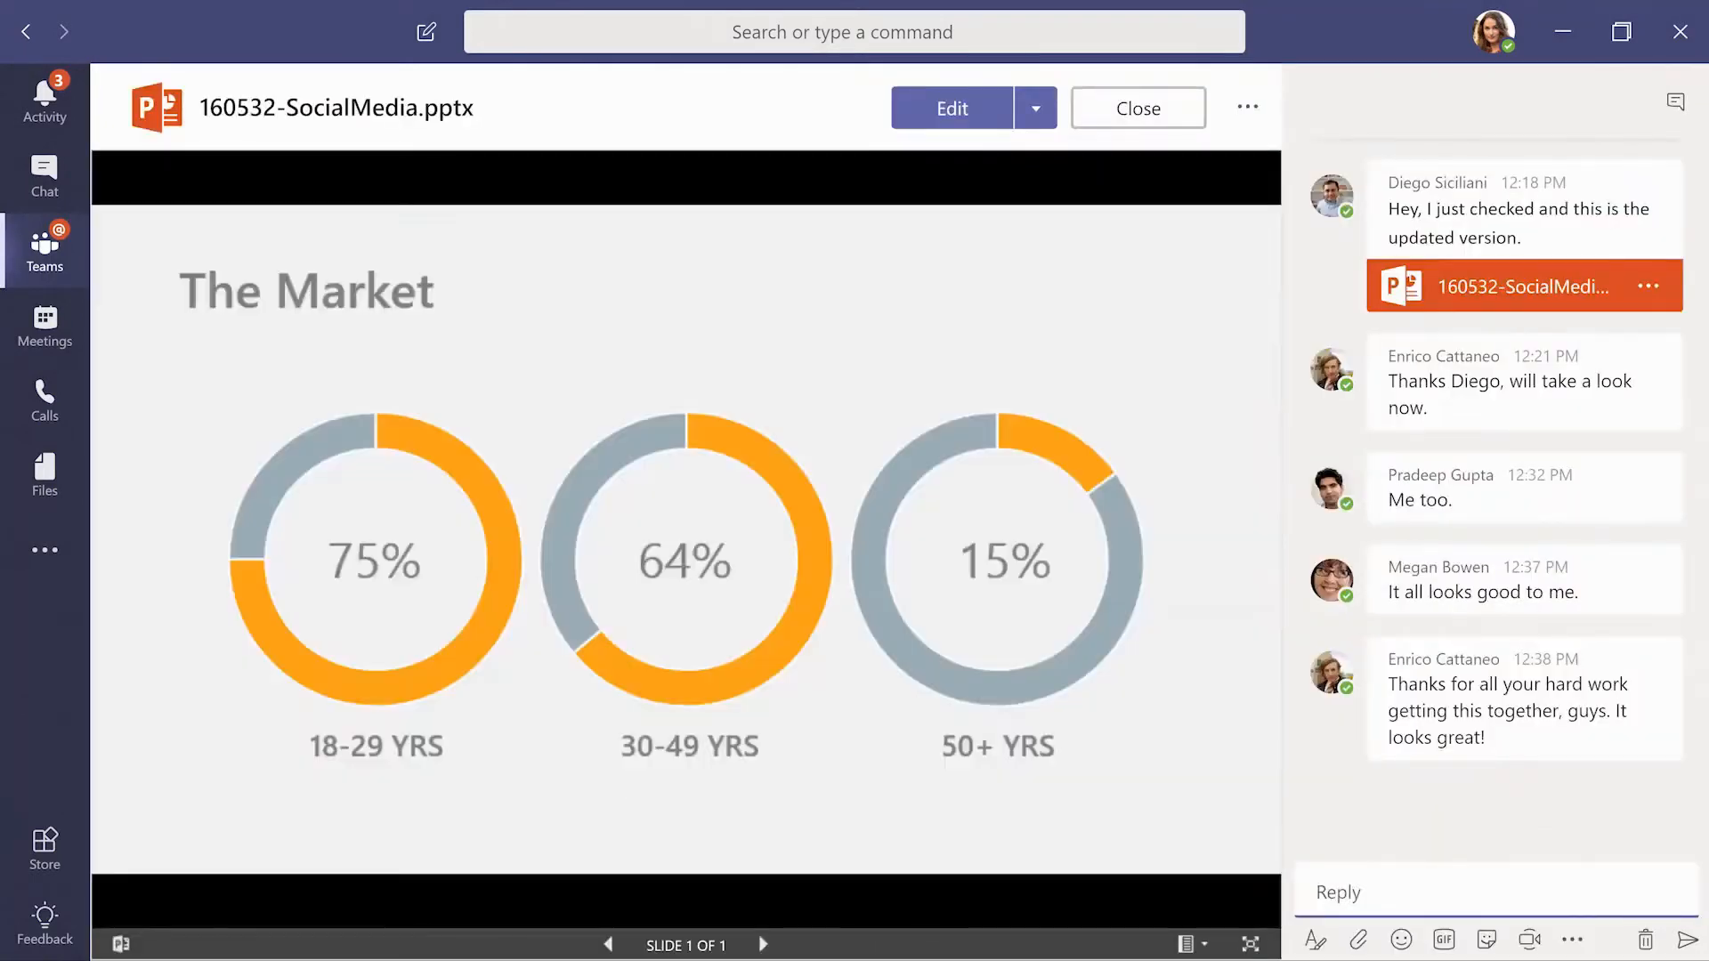
text(Looking good!)
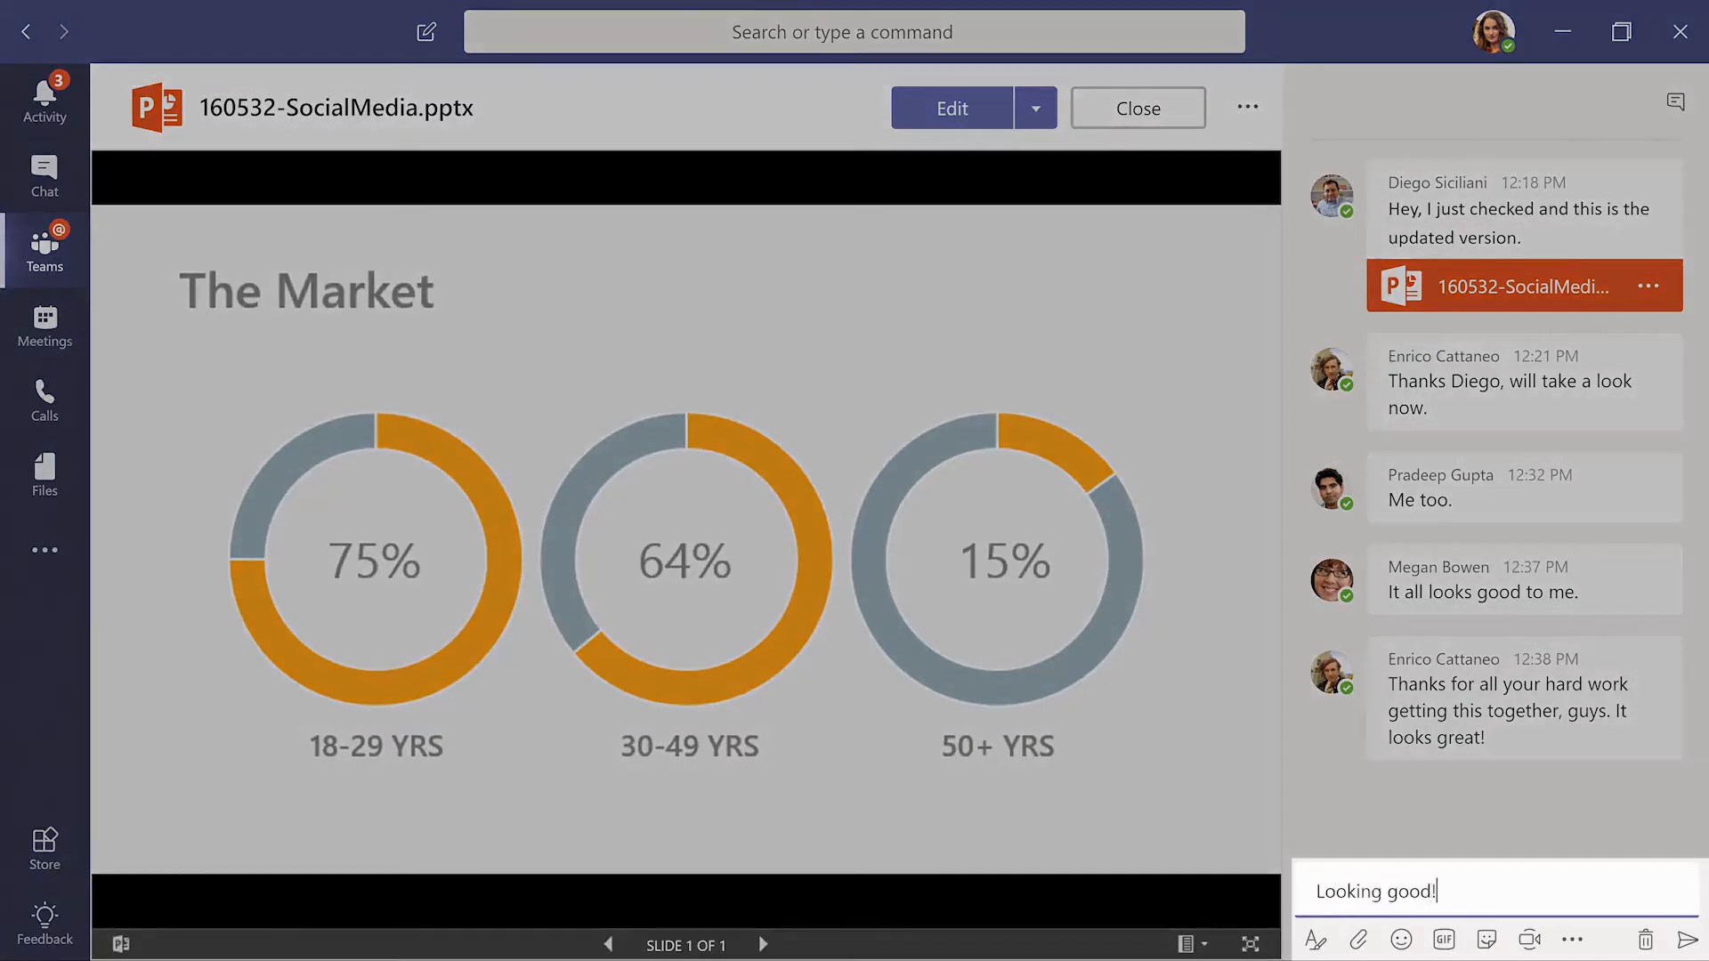
key(Return)
click(1148, 123)
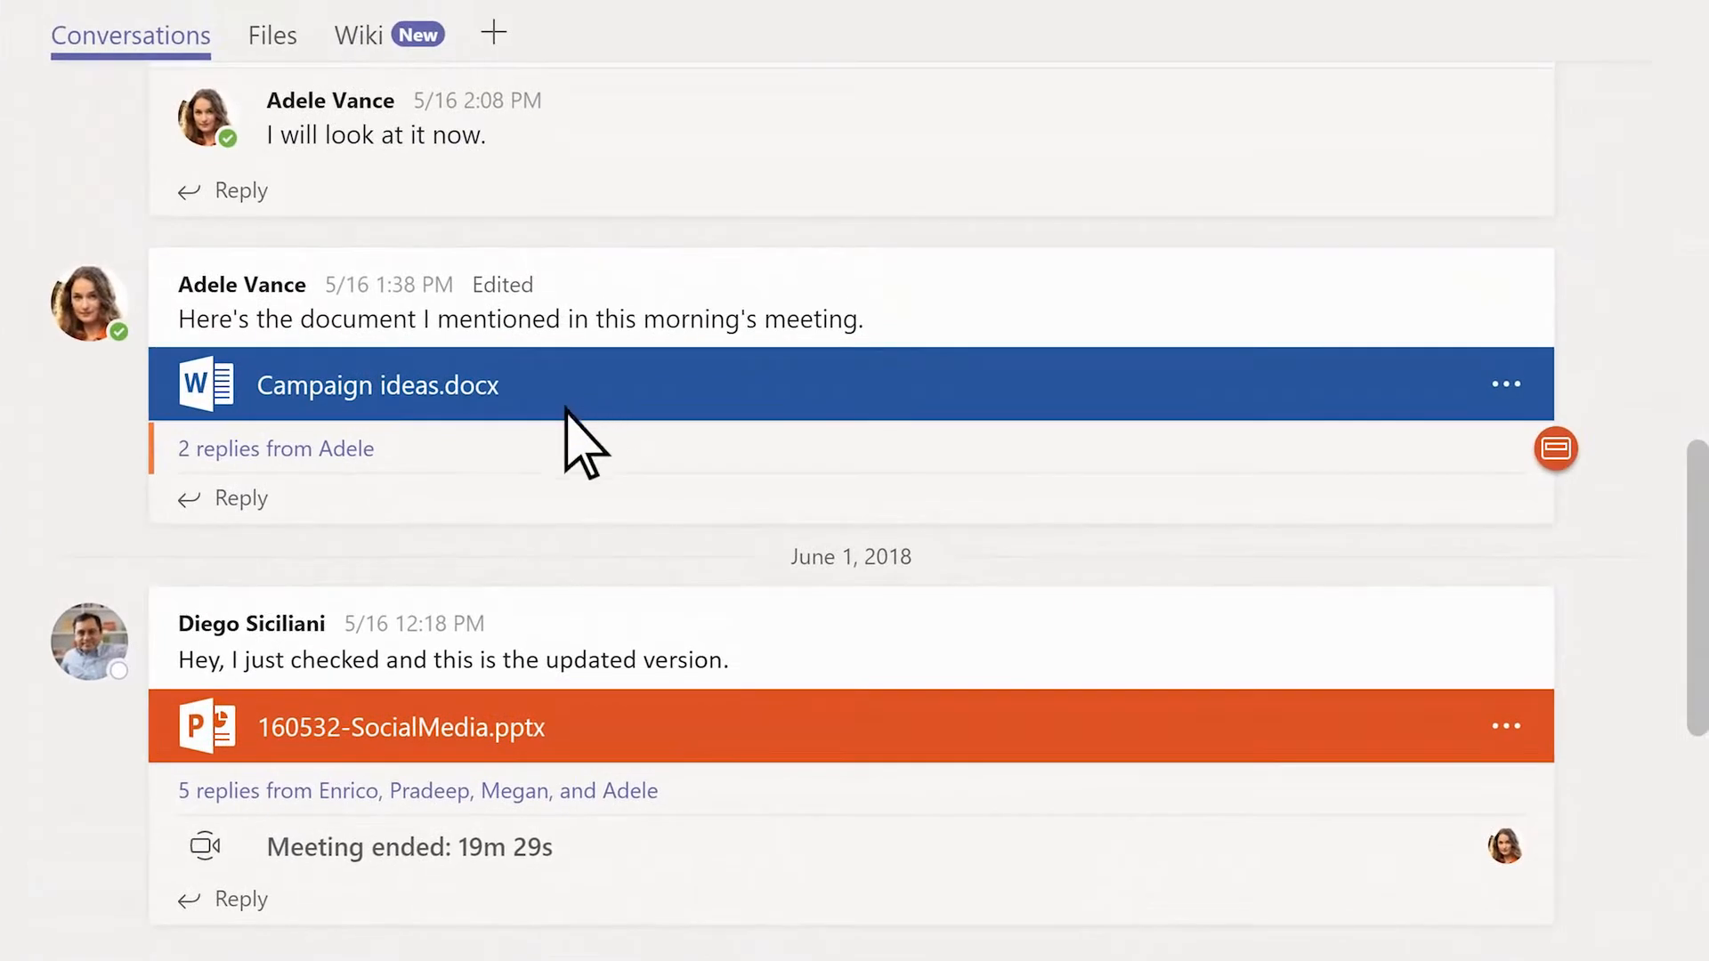
- Start an immediate video meeting from the Campaign ideas.docx thread with the subject "Market slide ideas"
click(240, 500)
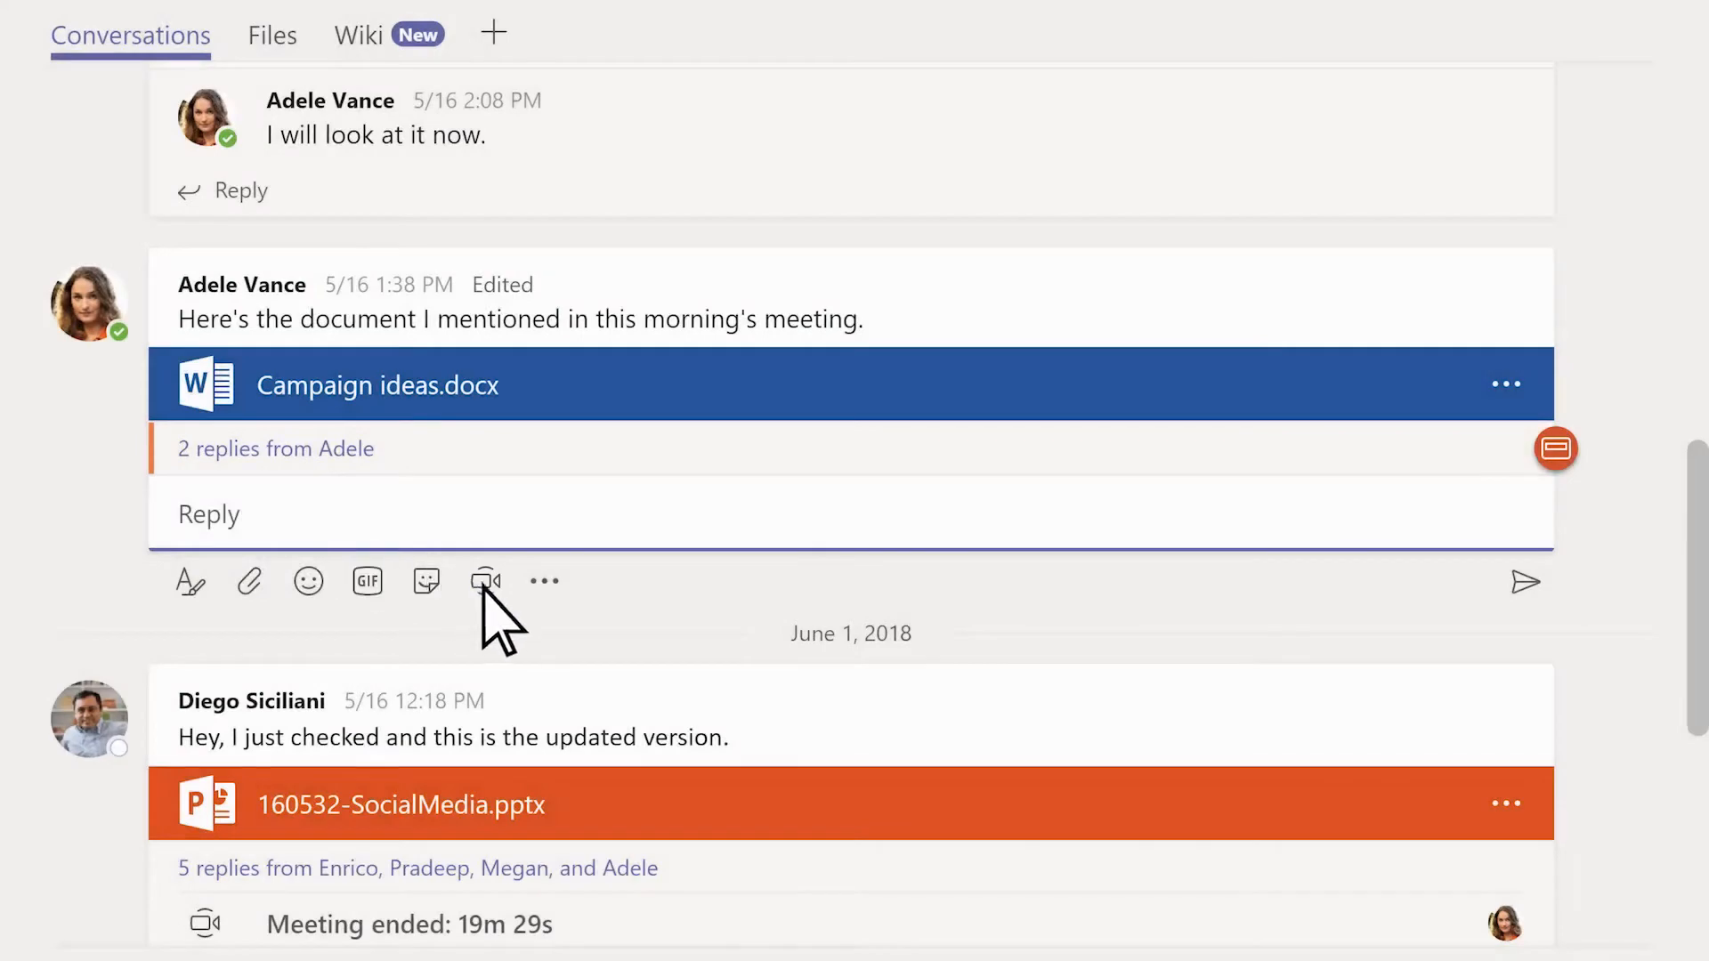
click(486, 580)
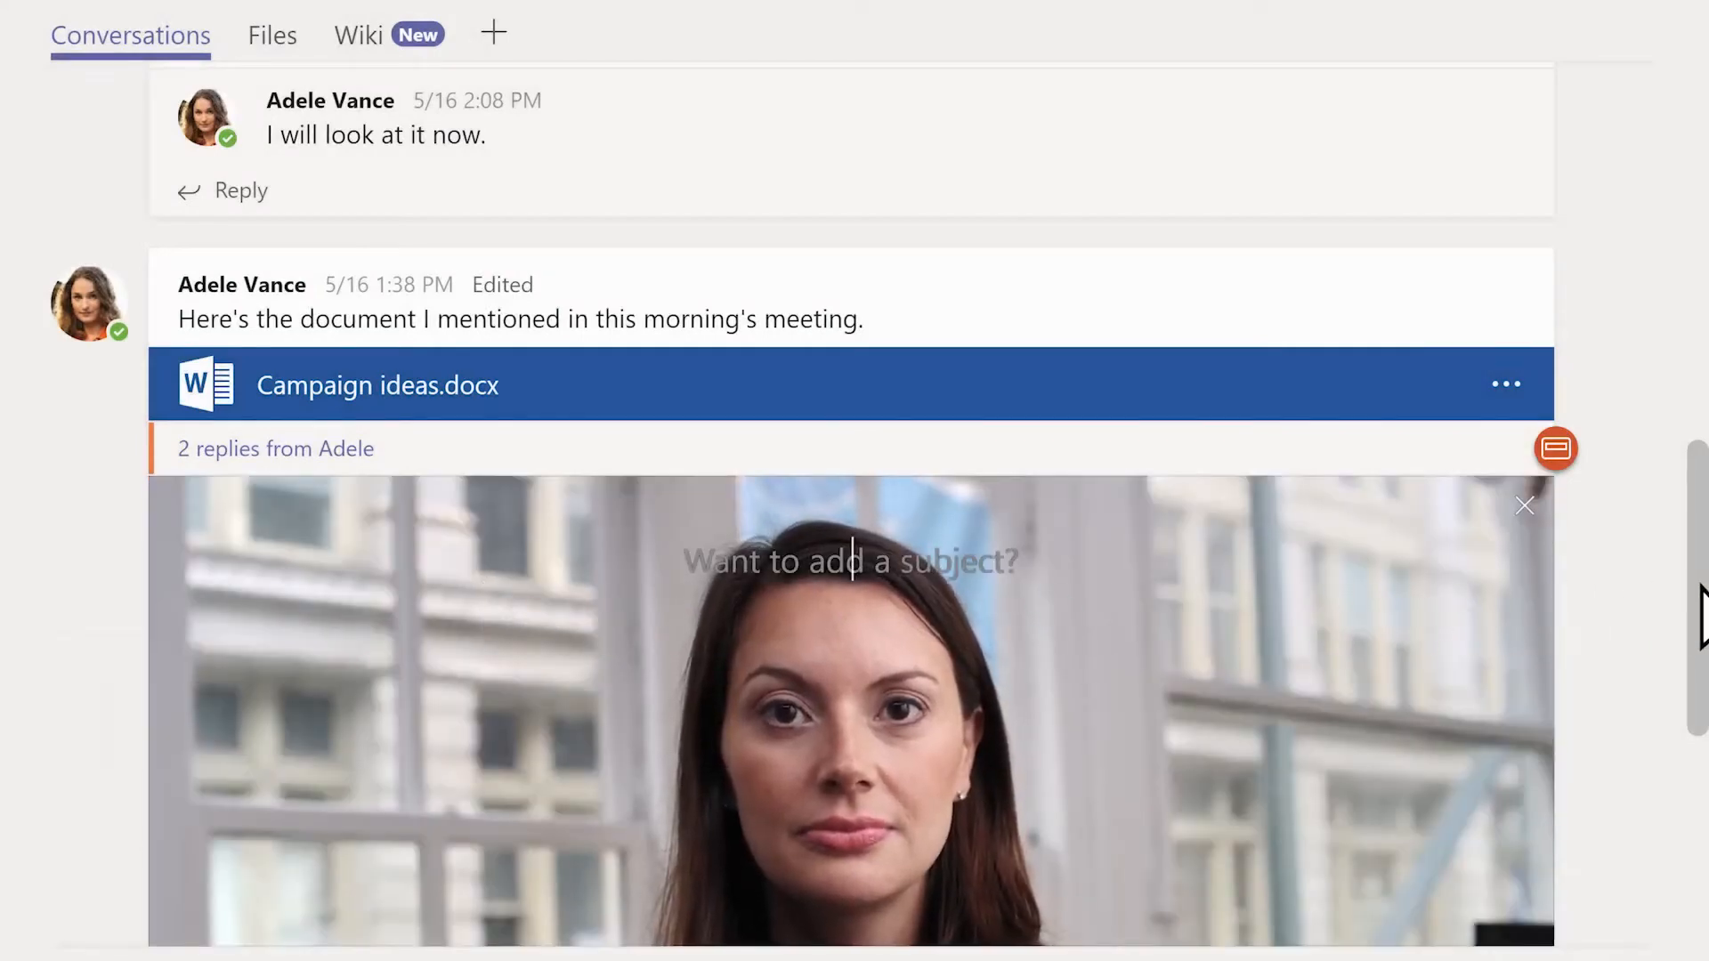
drag(1701, 589, 1703, 712)
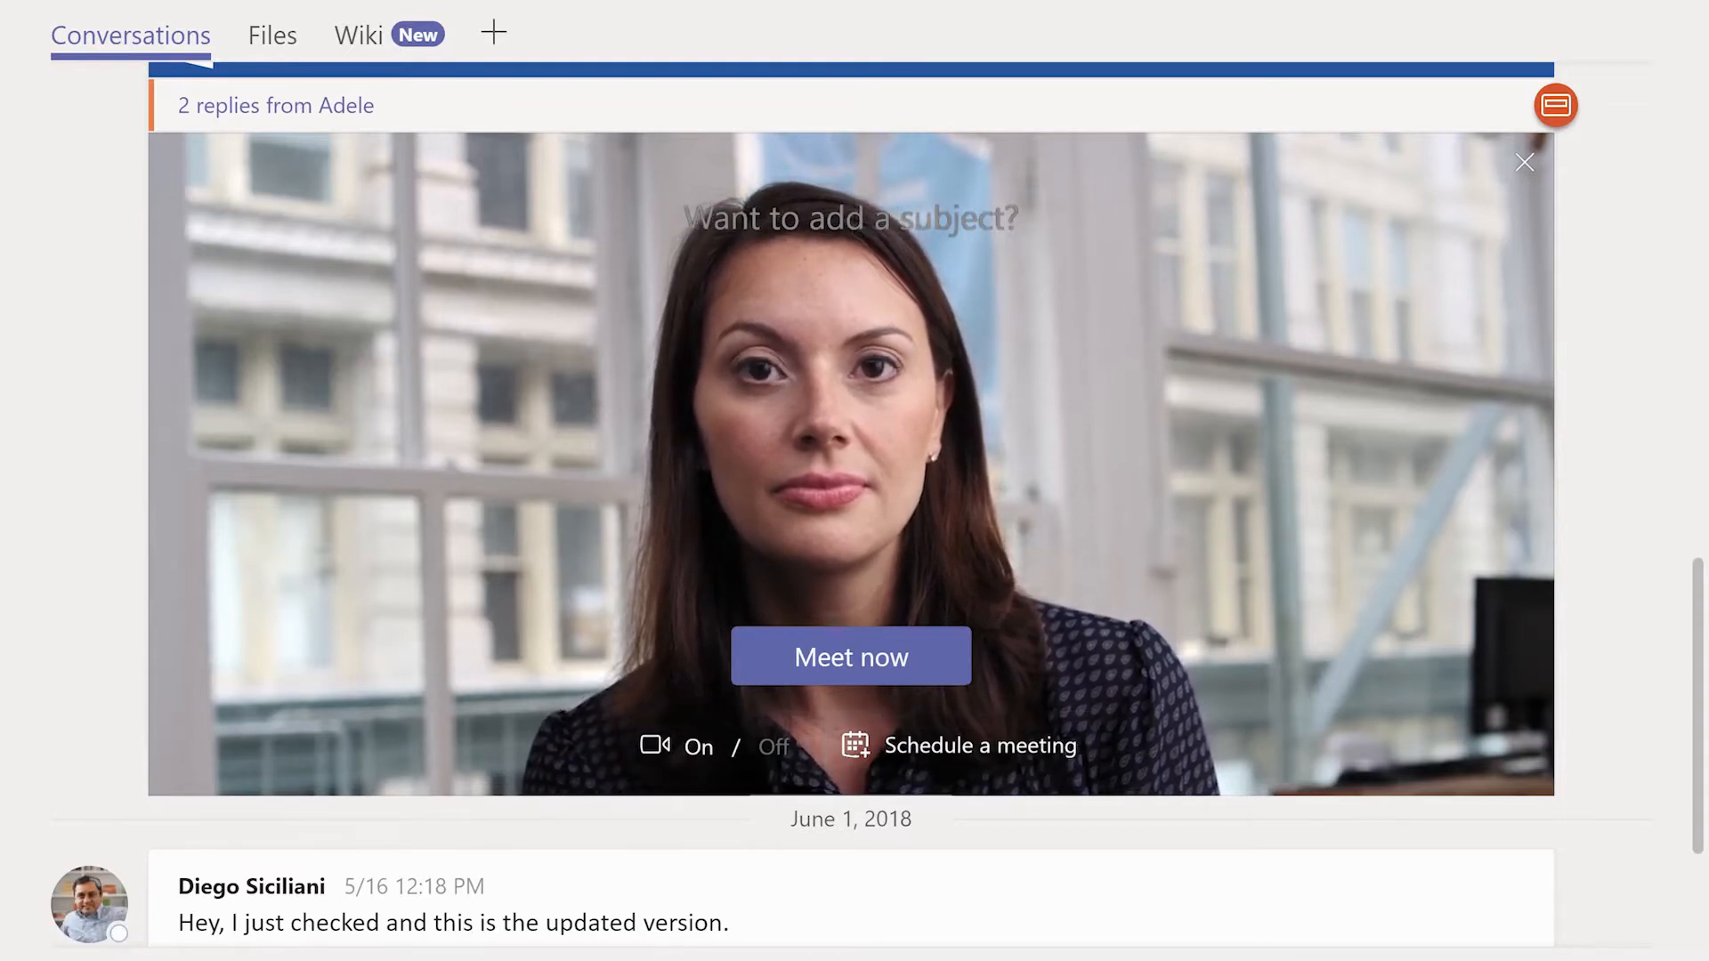
text(Mar)
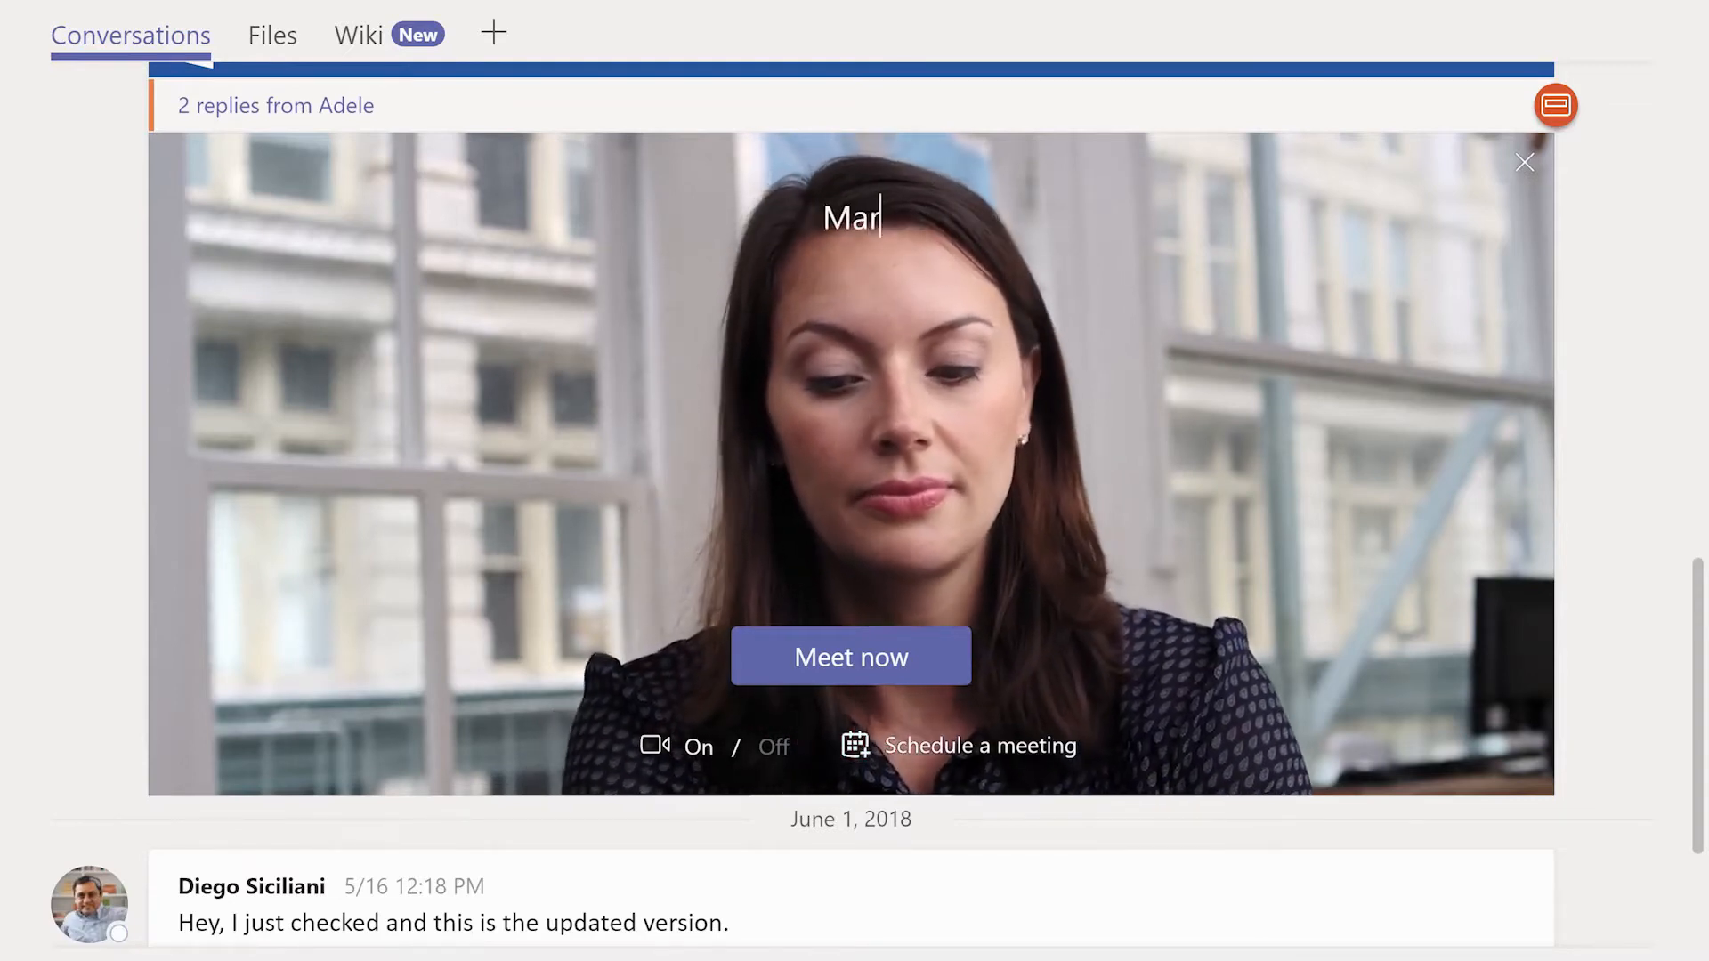
text(ket slide ide)
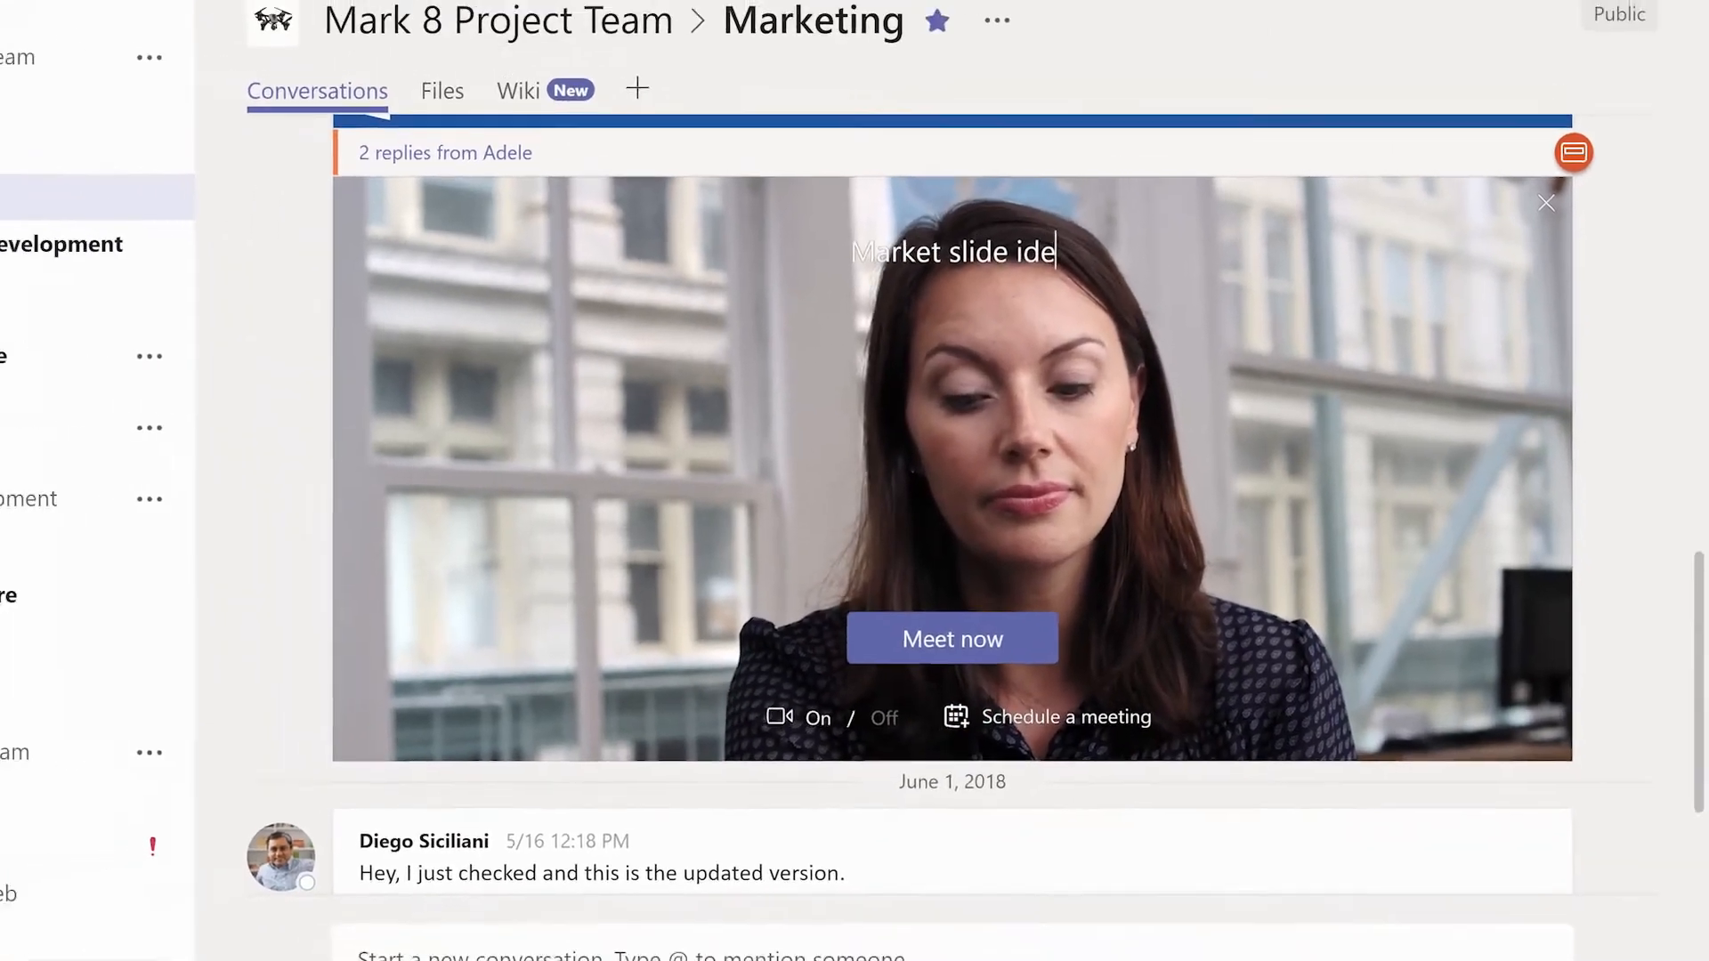
text(as)
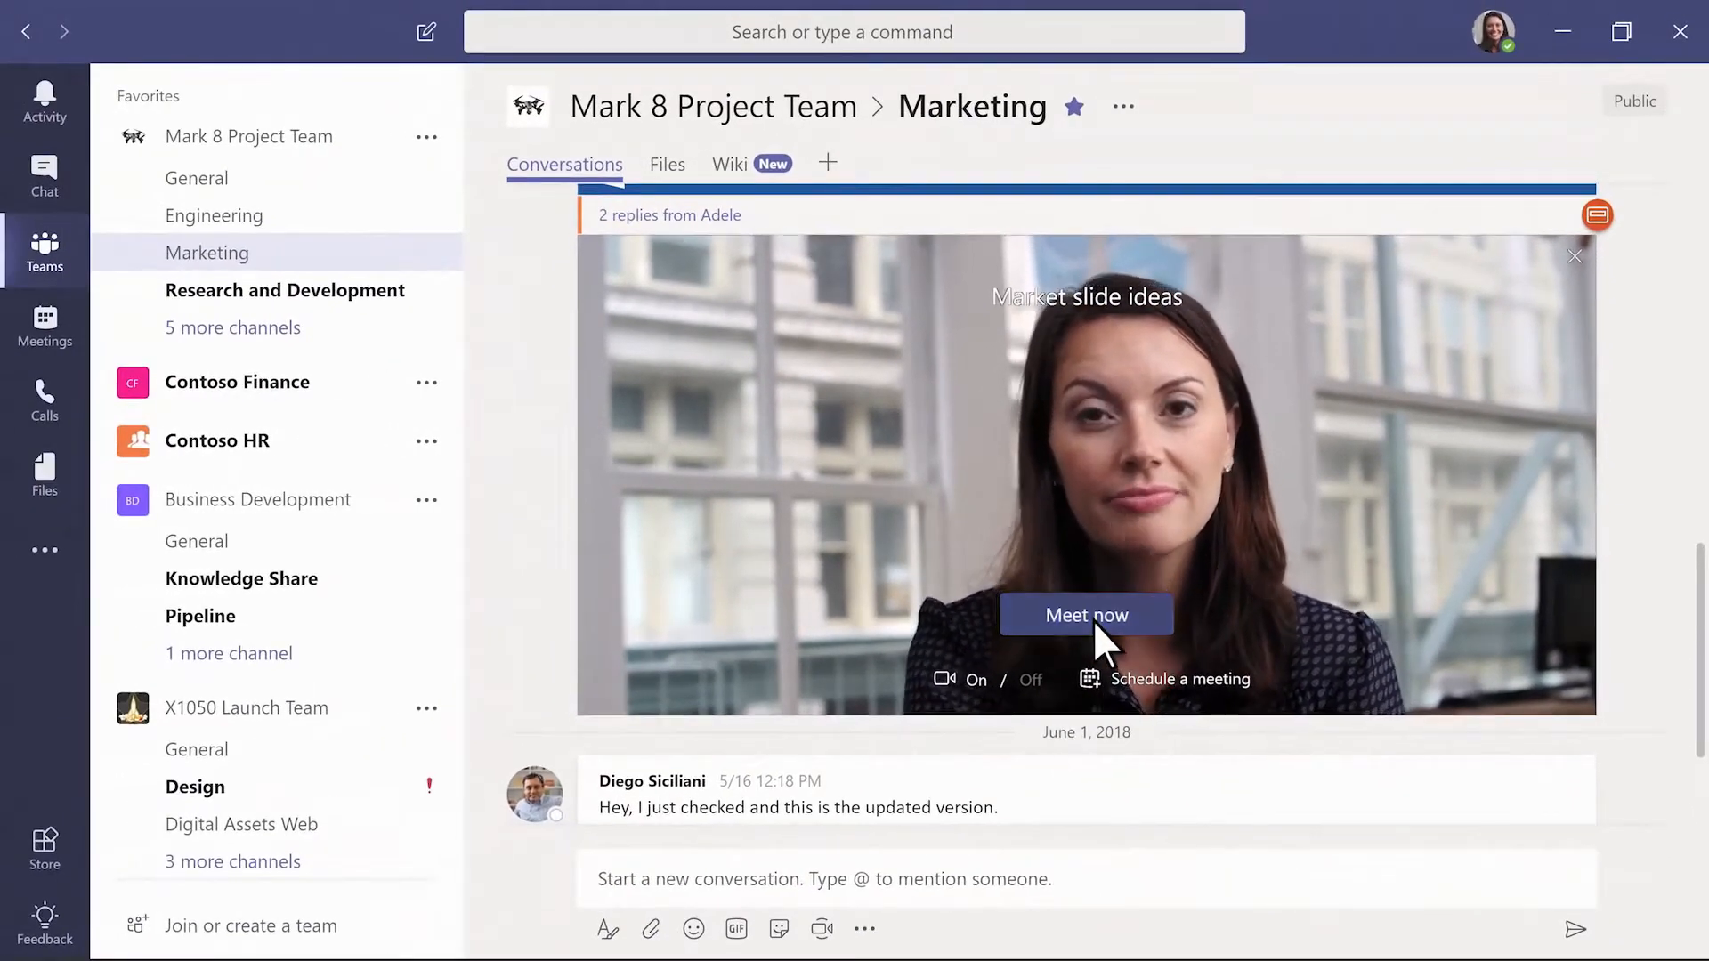
click(1088, 615)
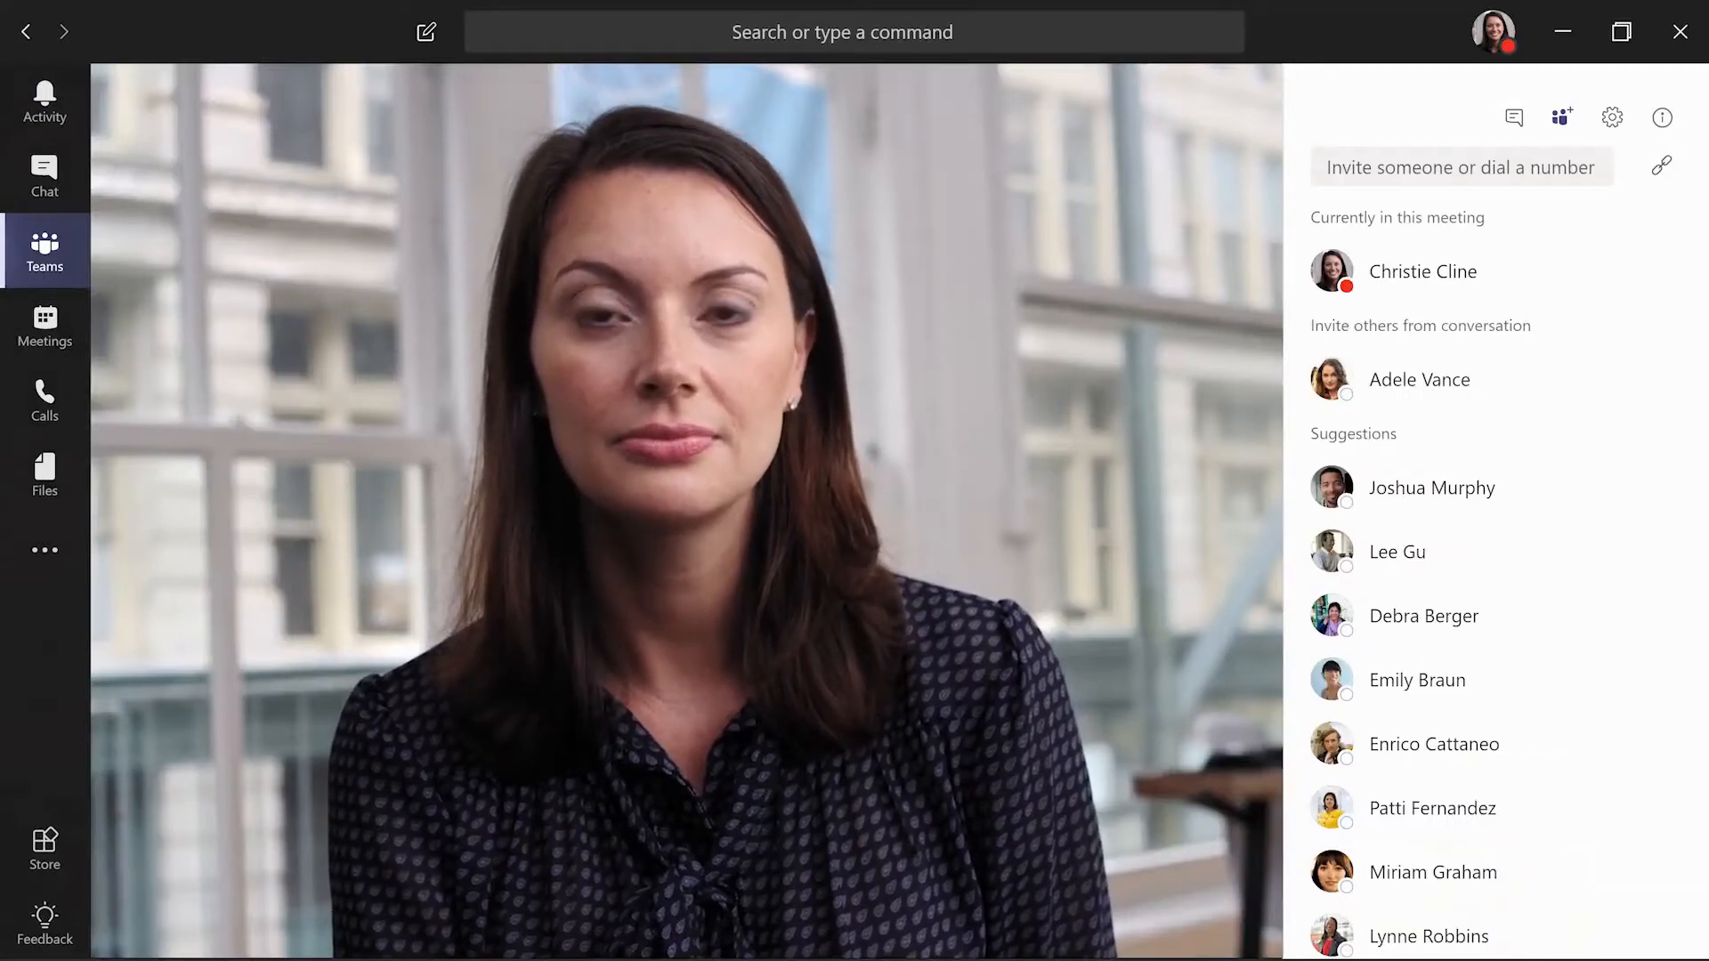
- Invite a suggested colleague and the senior engineer found by name to the meeting, and dial in a participant by phone number
click(1423, 487)
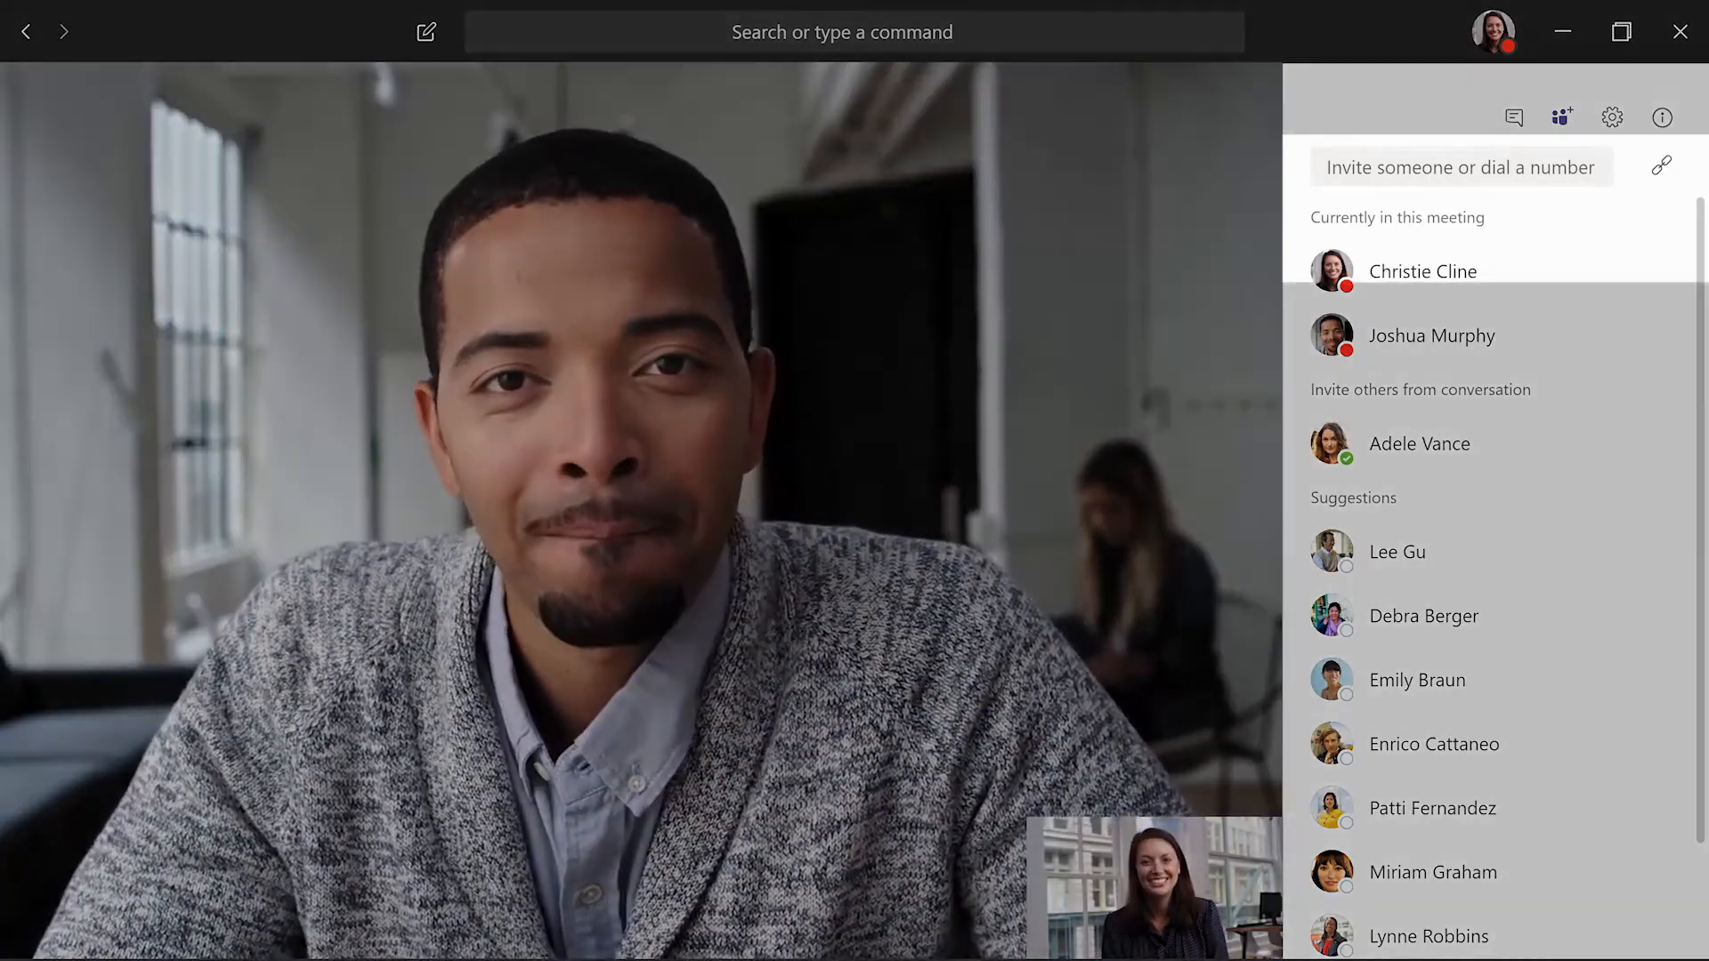
click(1461, 167)
text(Johanna)
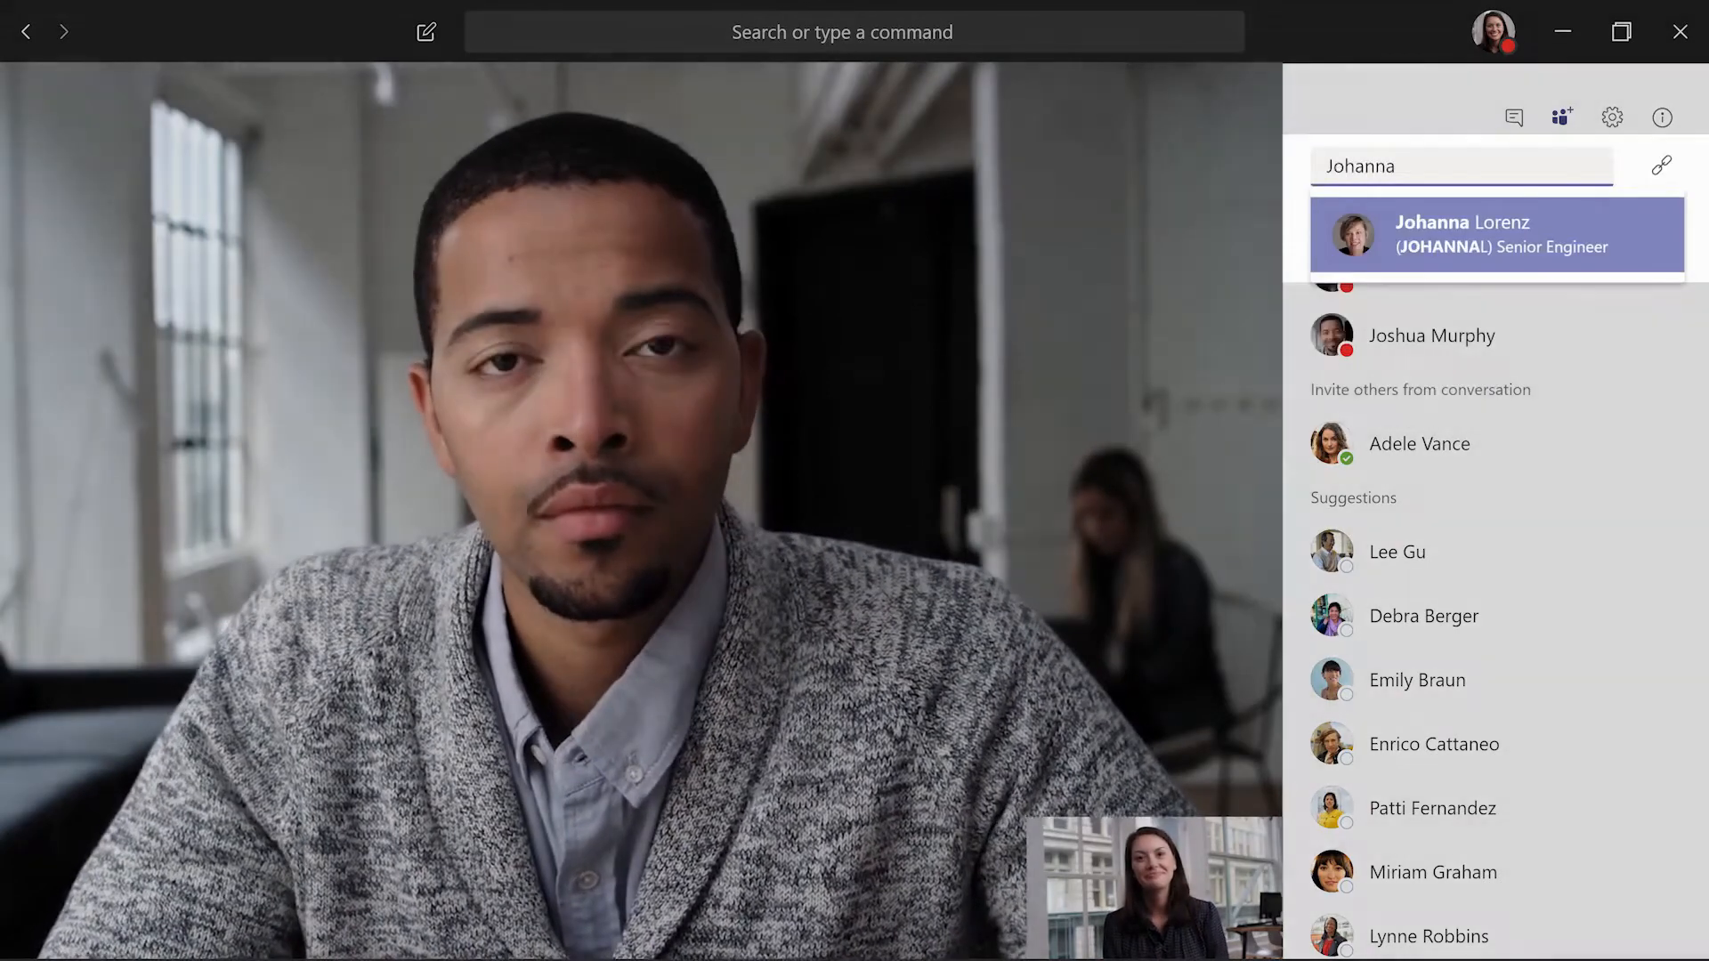
key(Return)
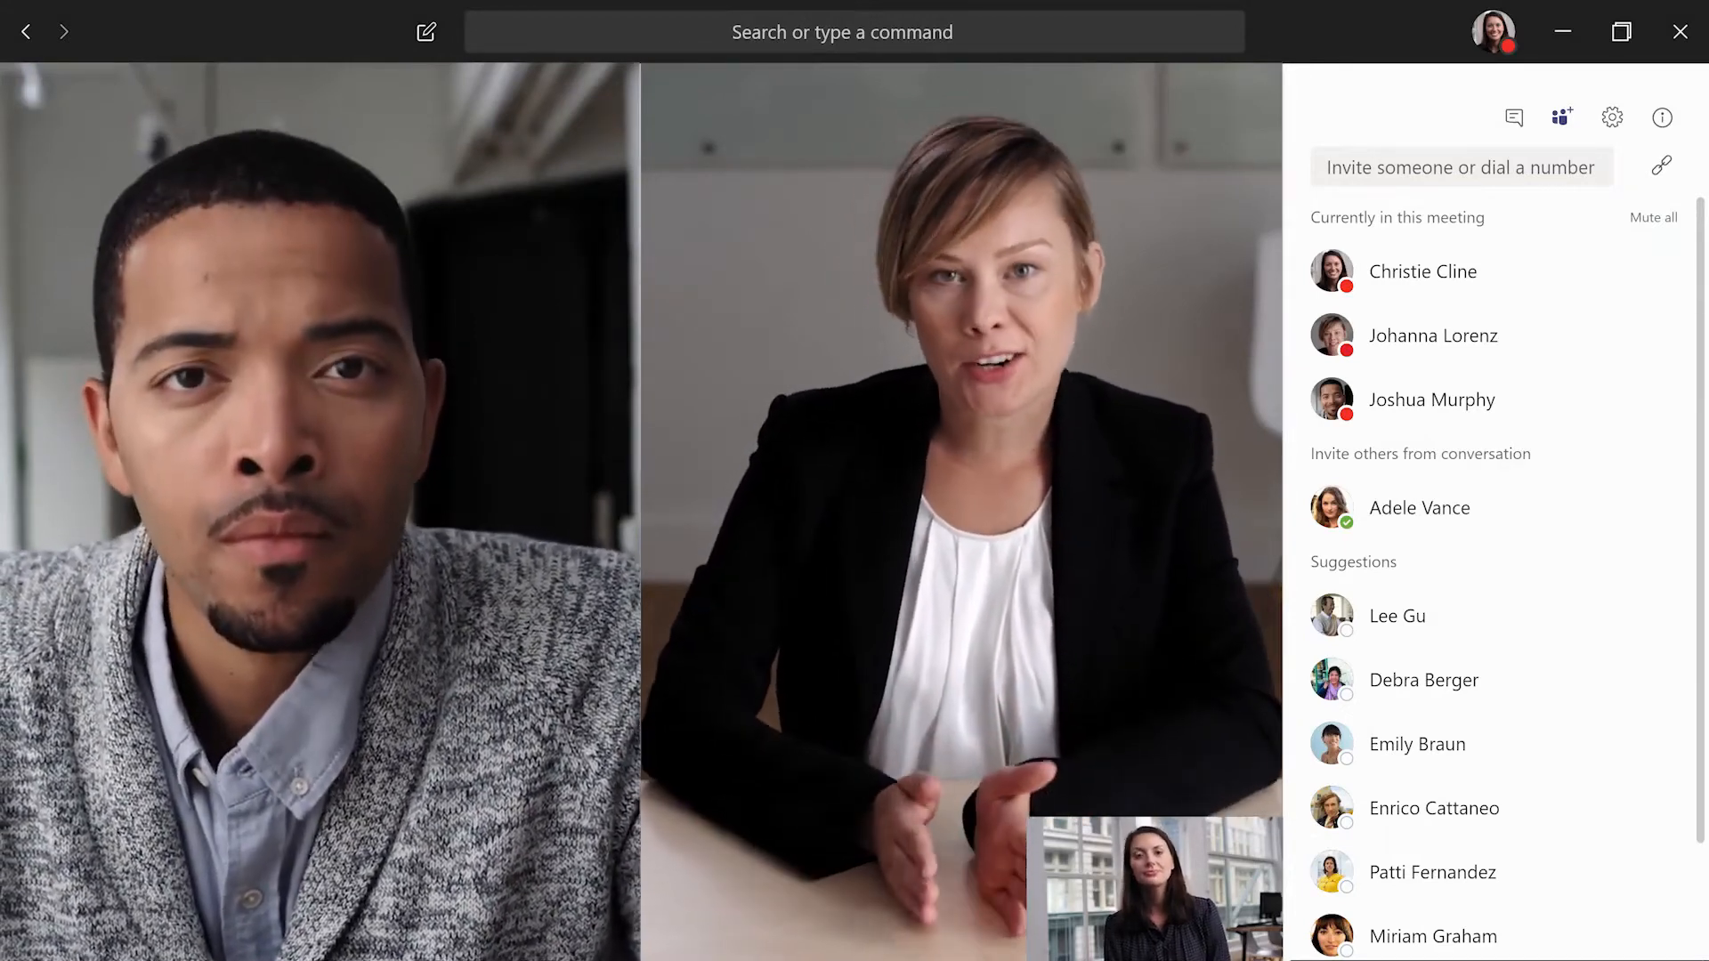
click(1459, 167)
text(425-555-0148)
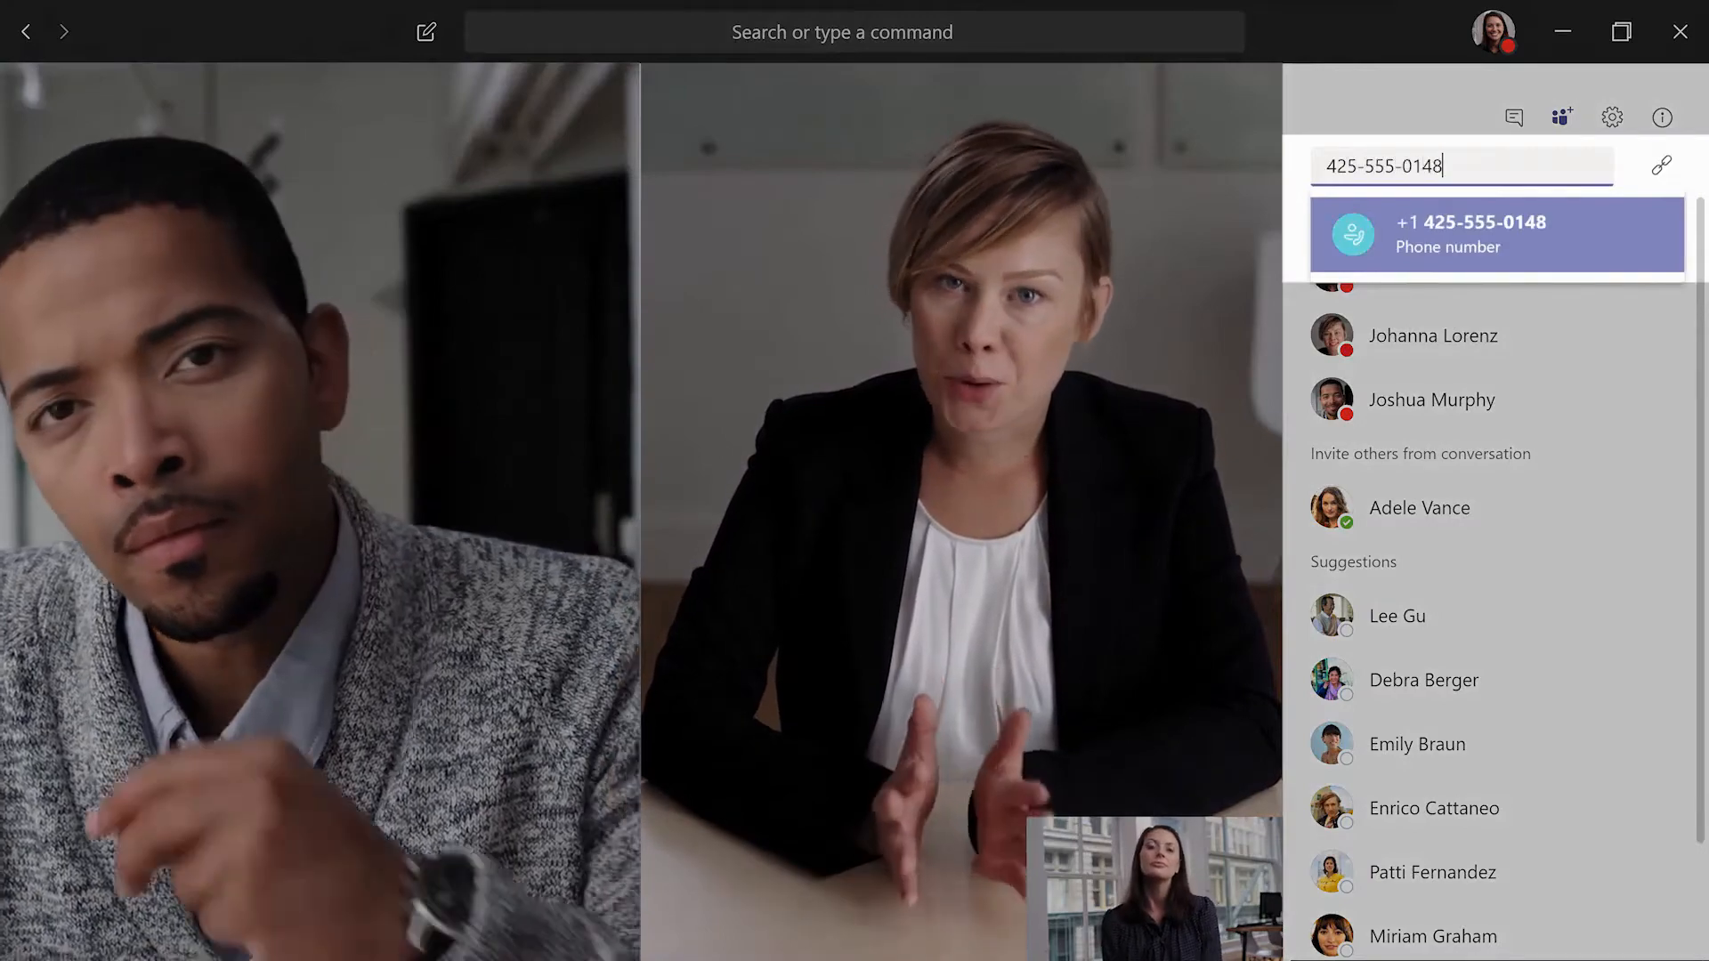
key(Return)
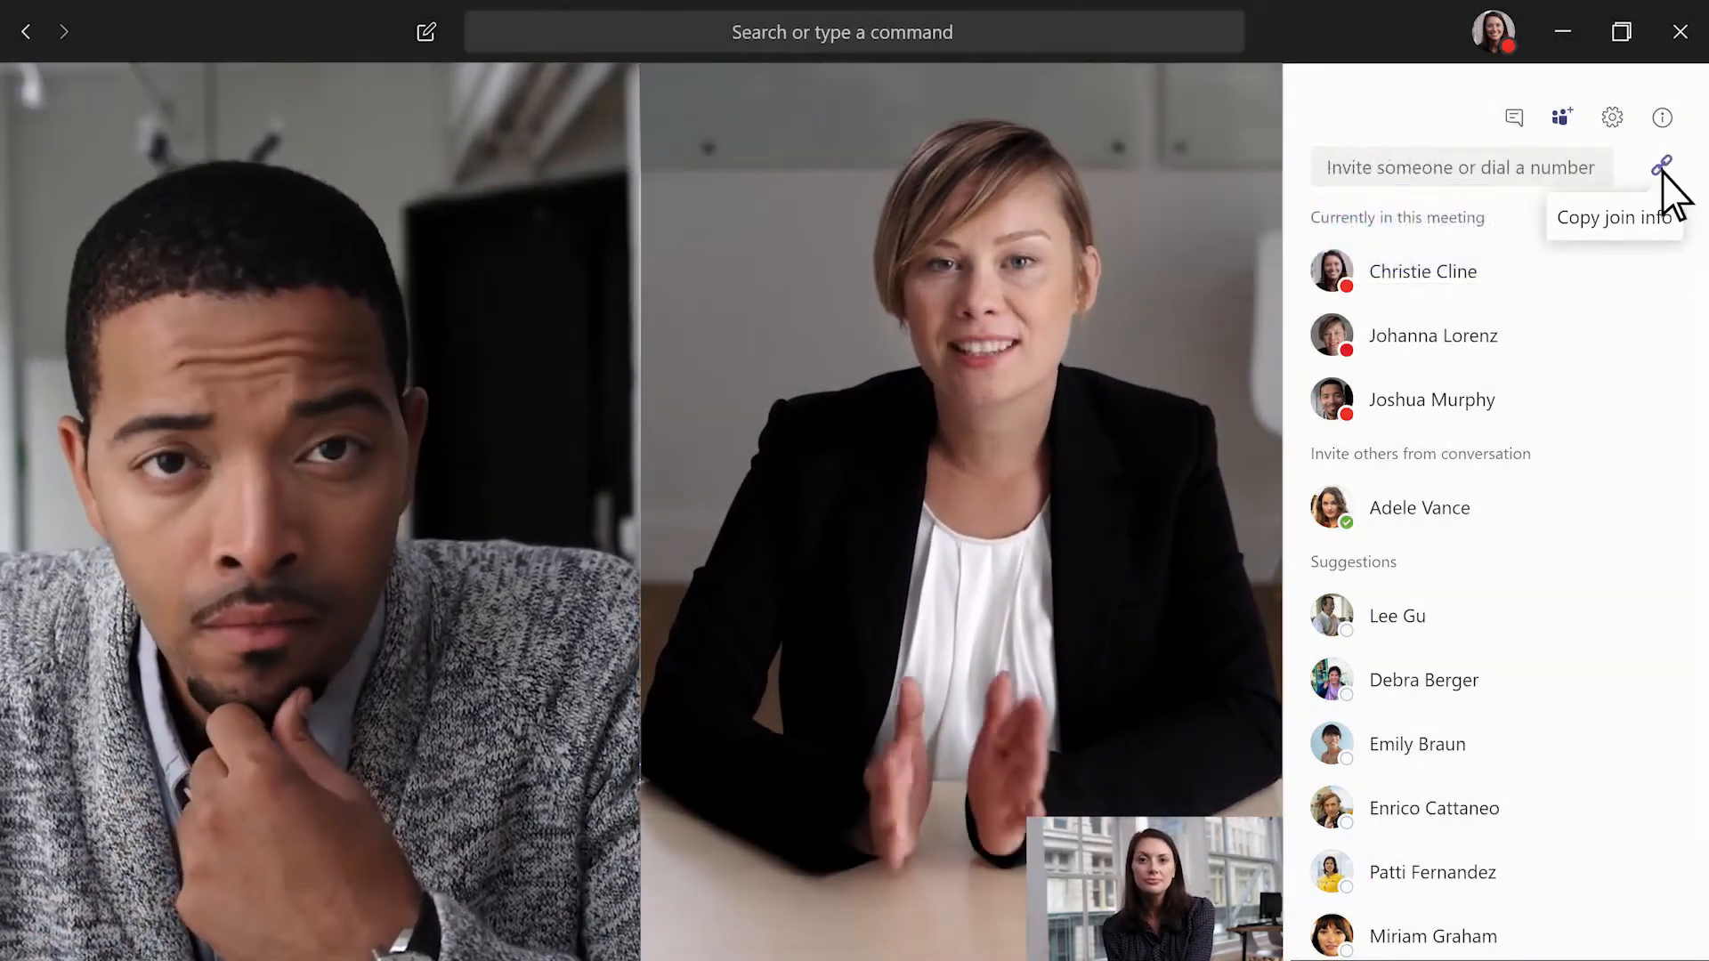
- Copy the meeting's join info and admit the external guest waiting in the lobby
click(1661, 169)
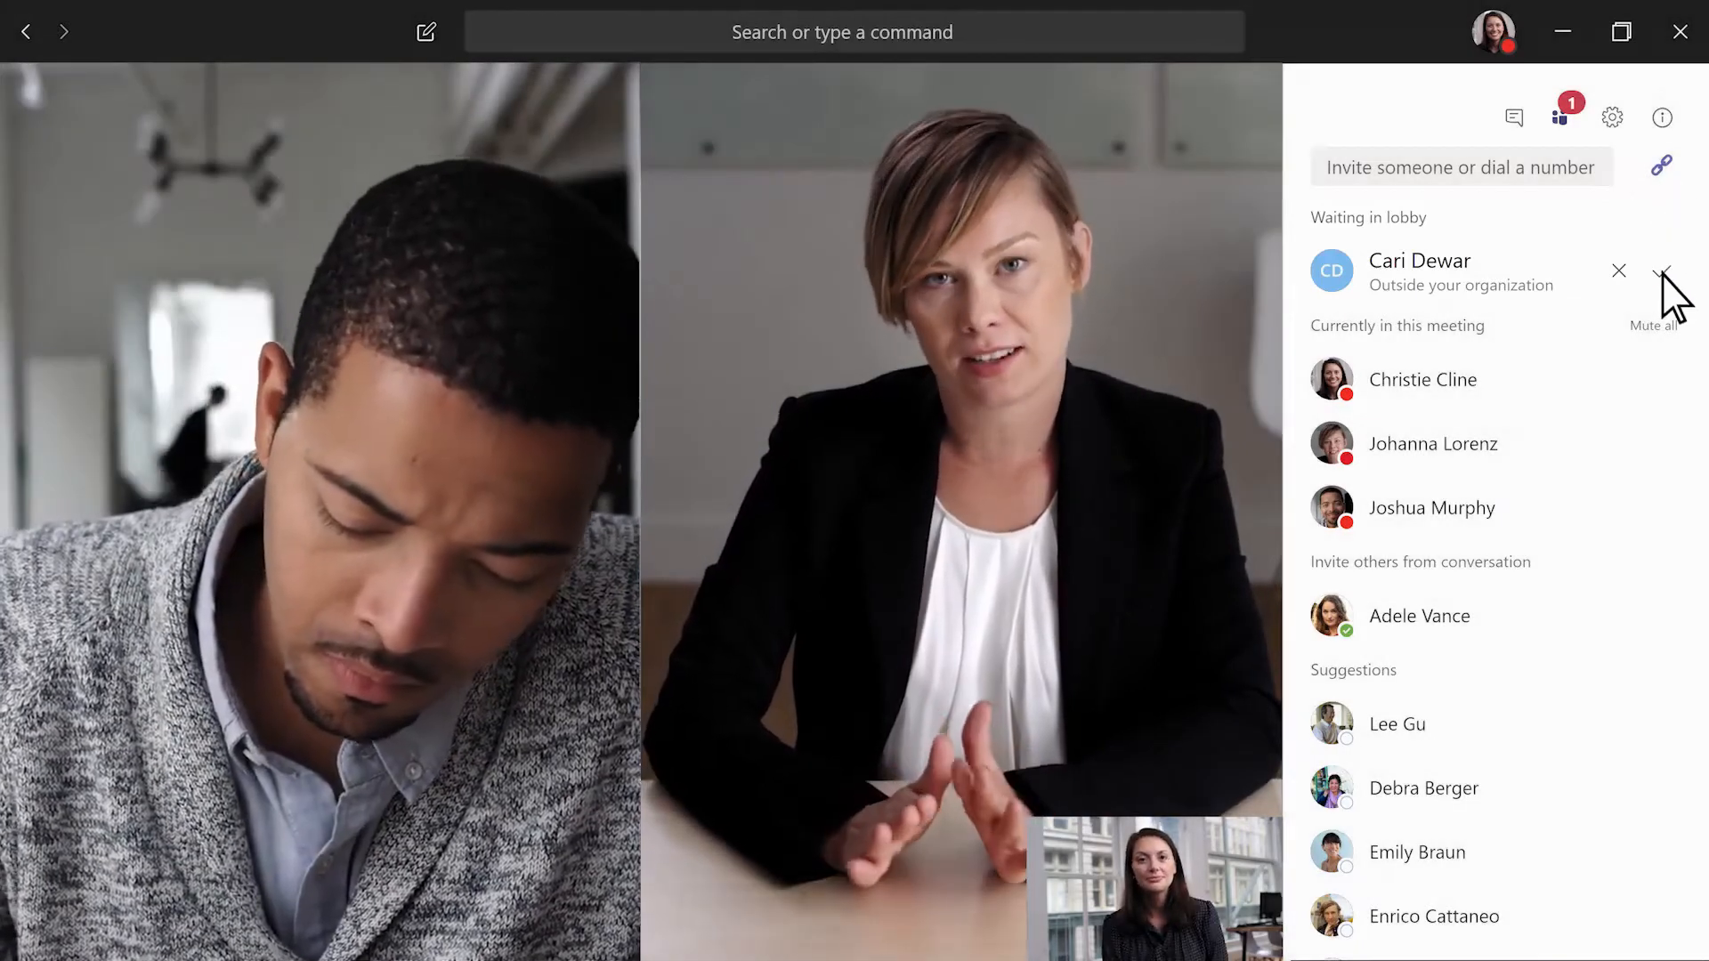
click(1663, 272)
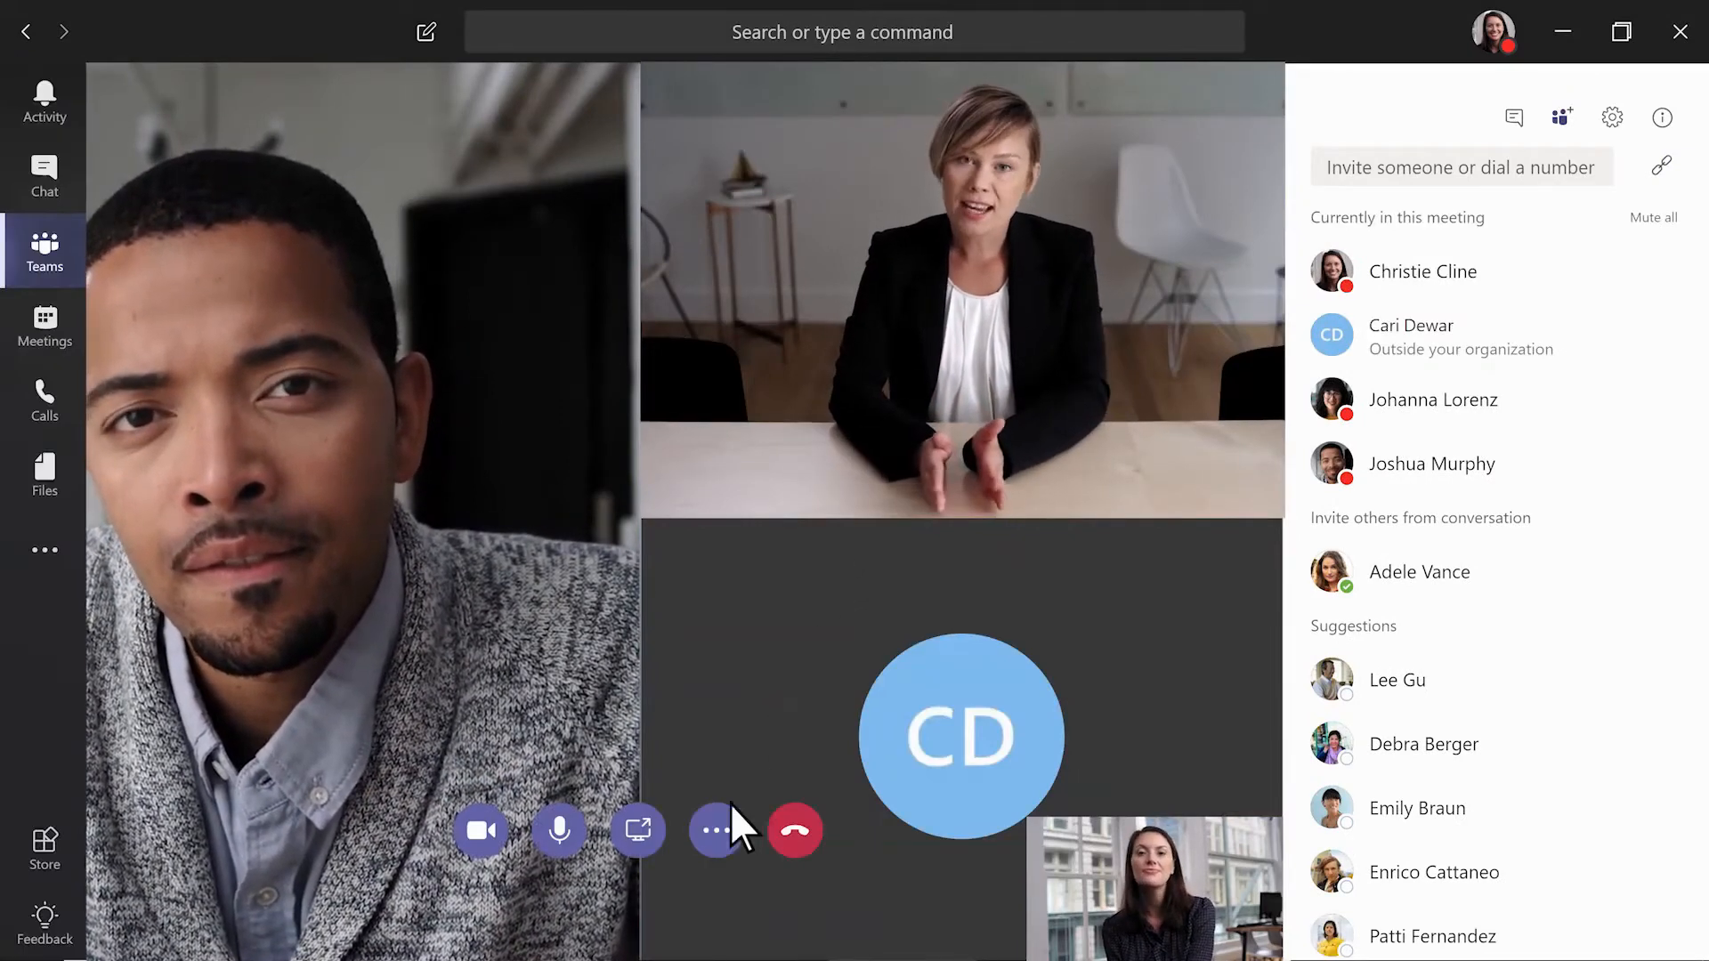
- Start recording the meeting and share the desktop Screen #1 with the participants
click(714, 832)
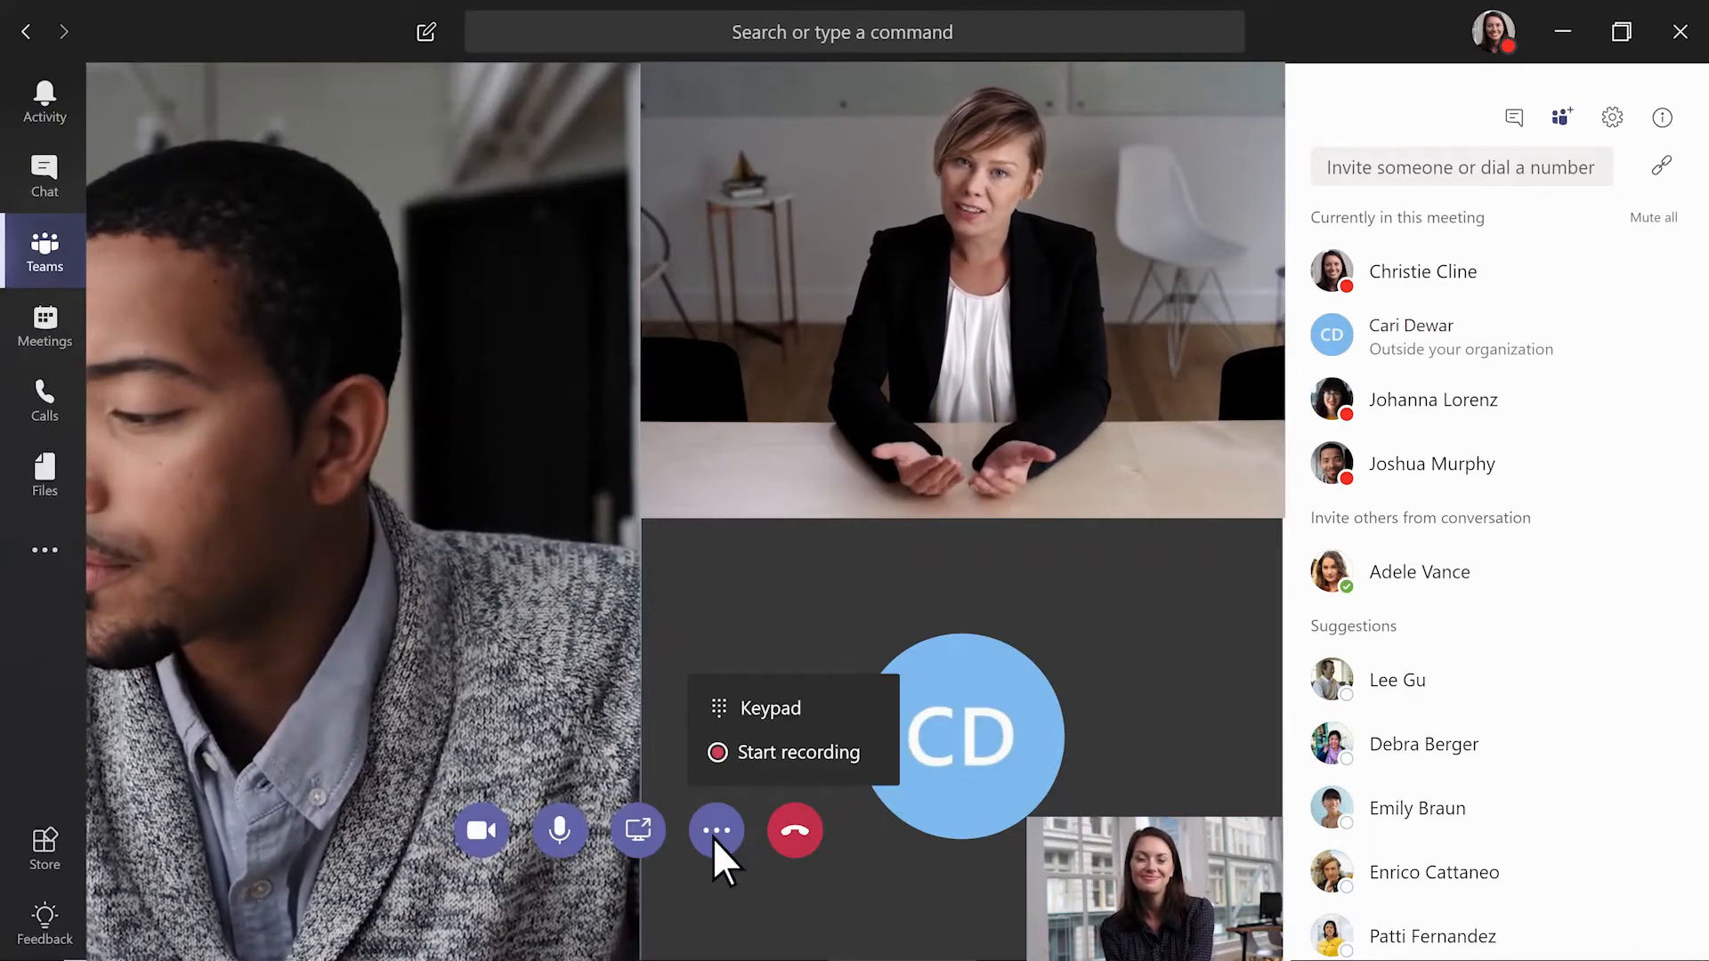
click(721, 754)
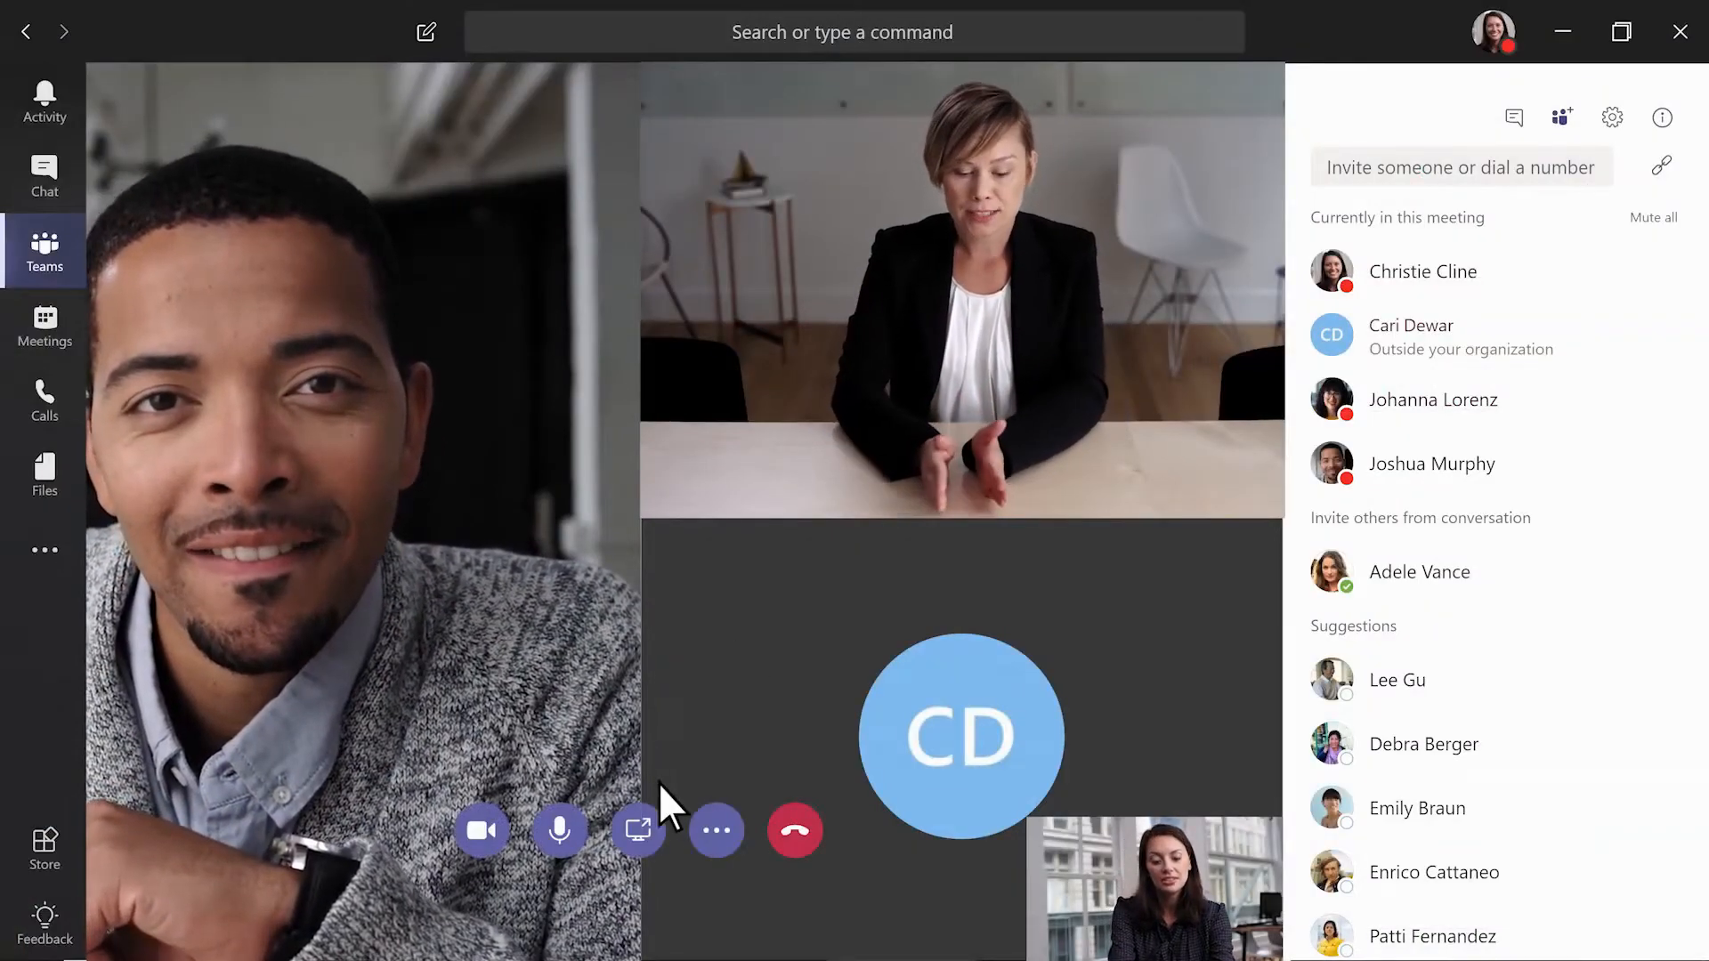
click(633, 830)
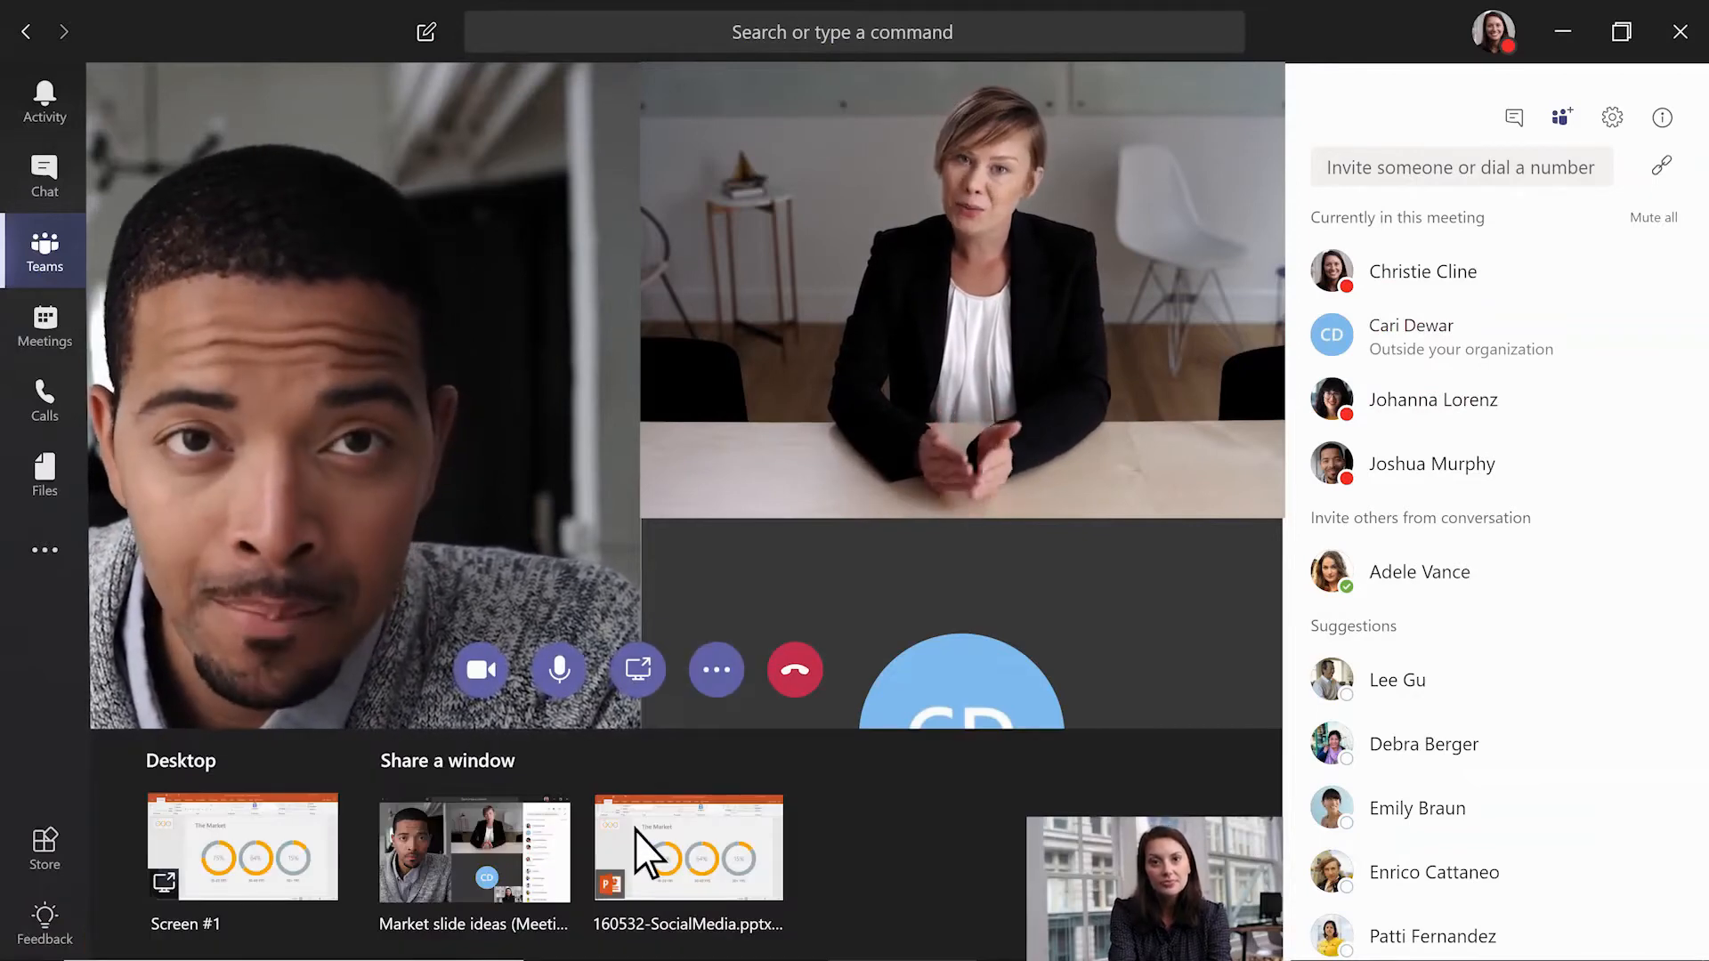
click(248, 863)
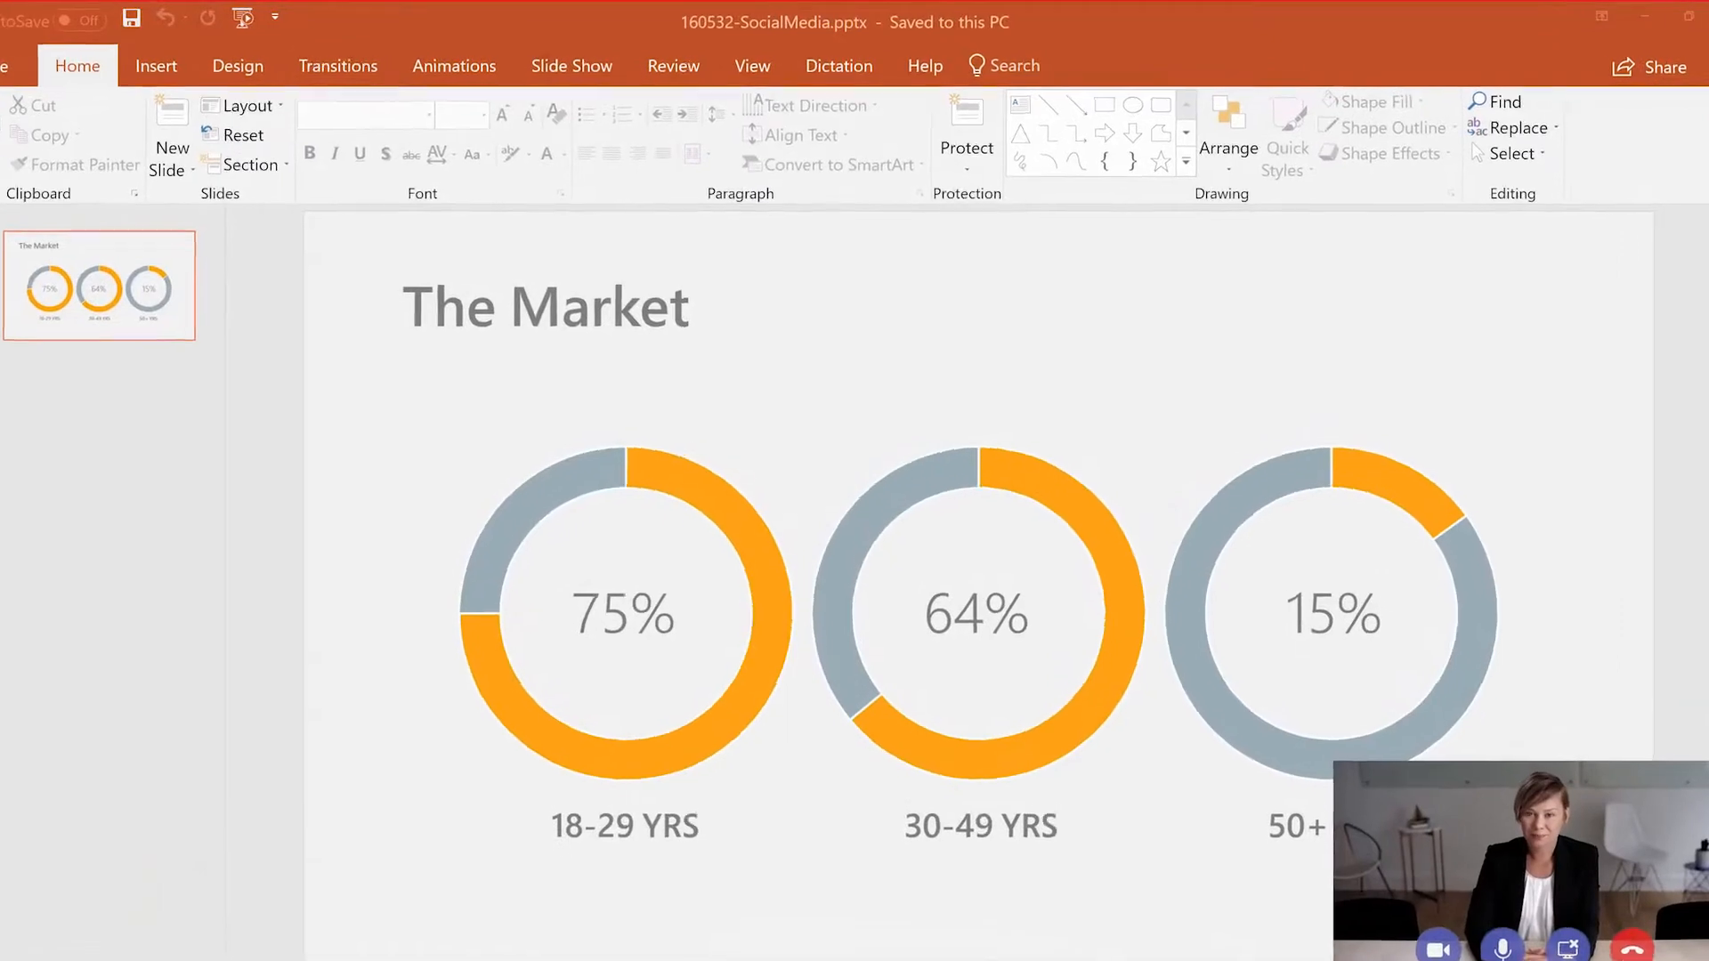
- Give control of the shared screen to the senior engineer in the meeting
mouse_move(710, 33)
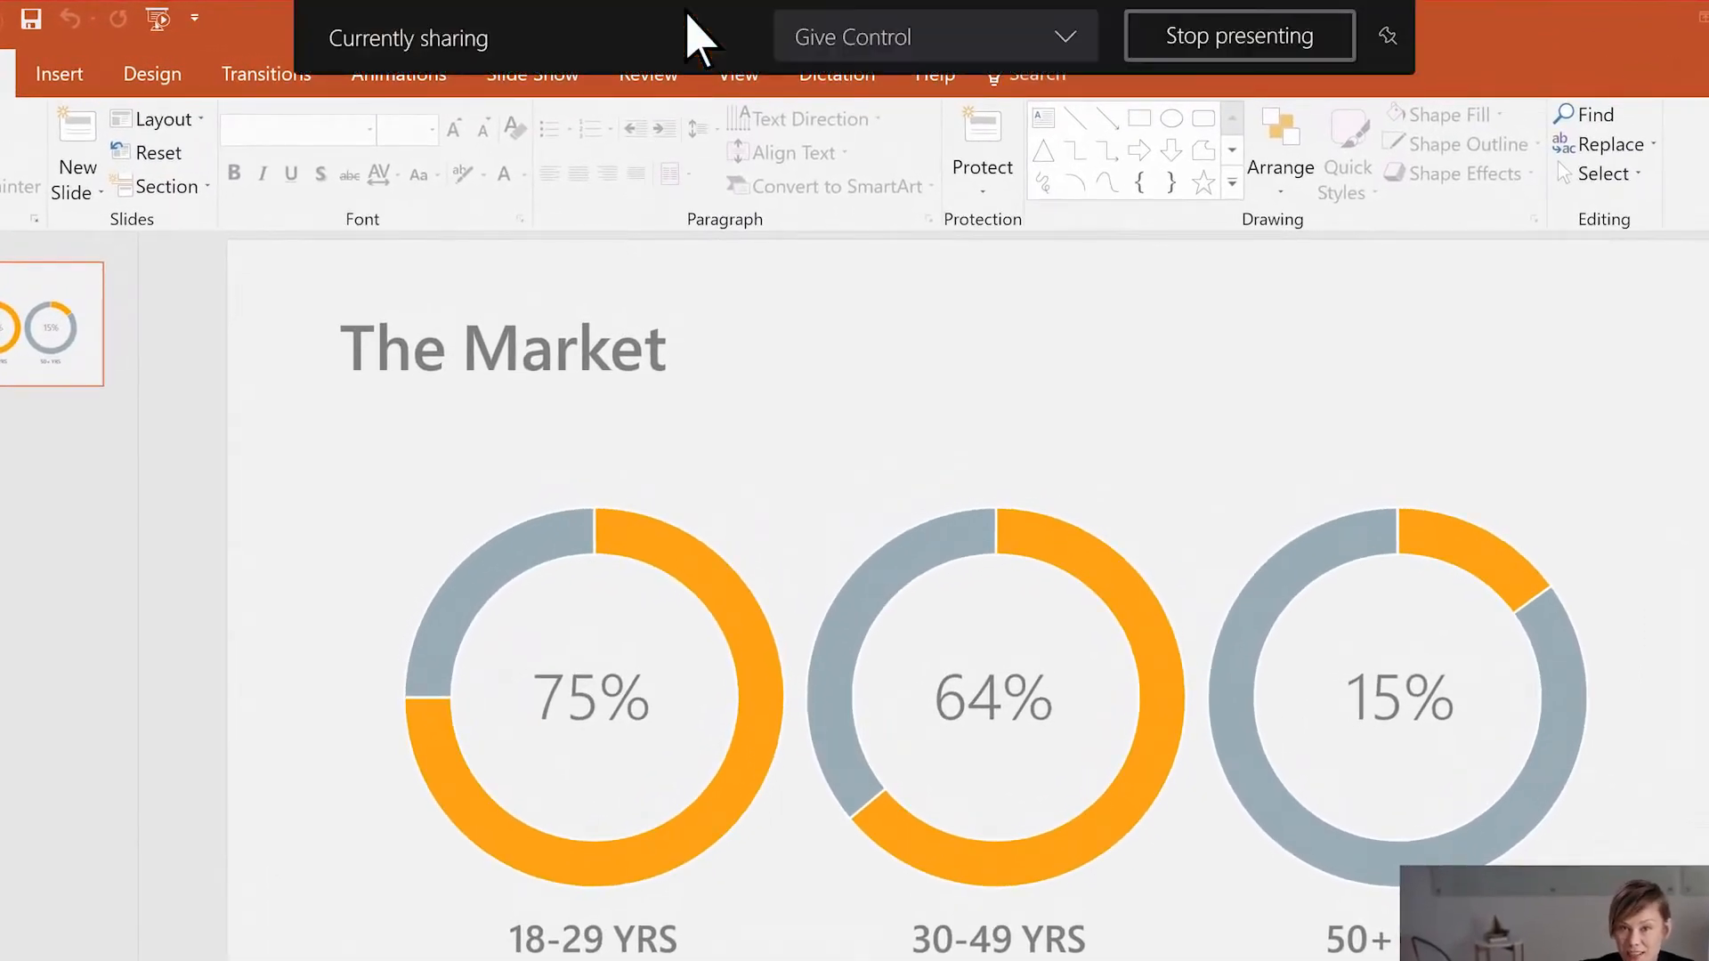
click(981, 45)
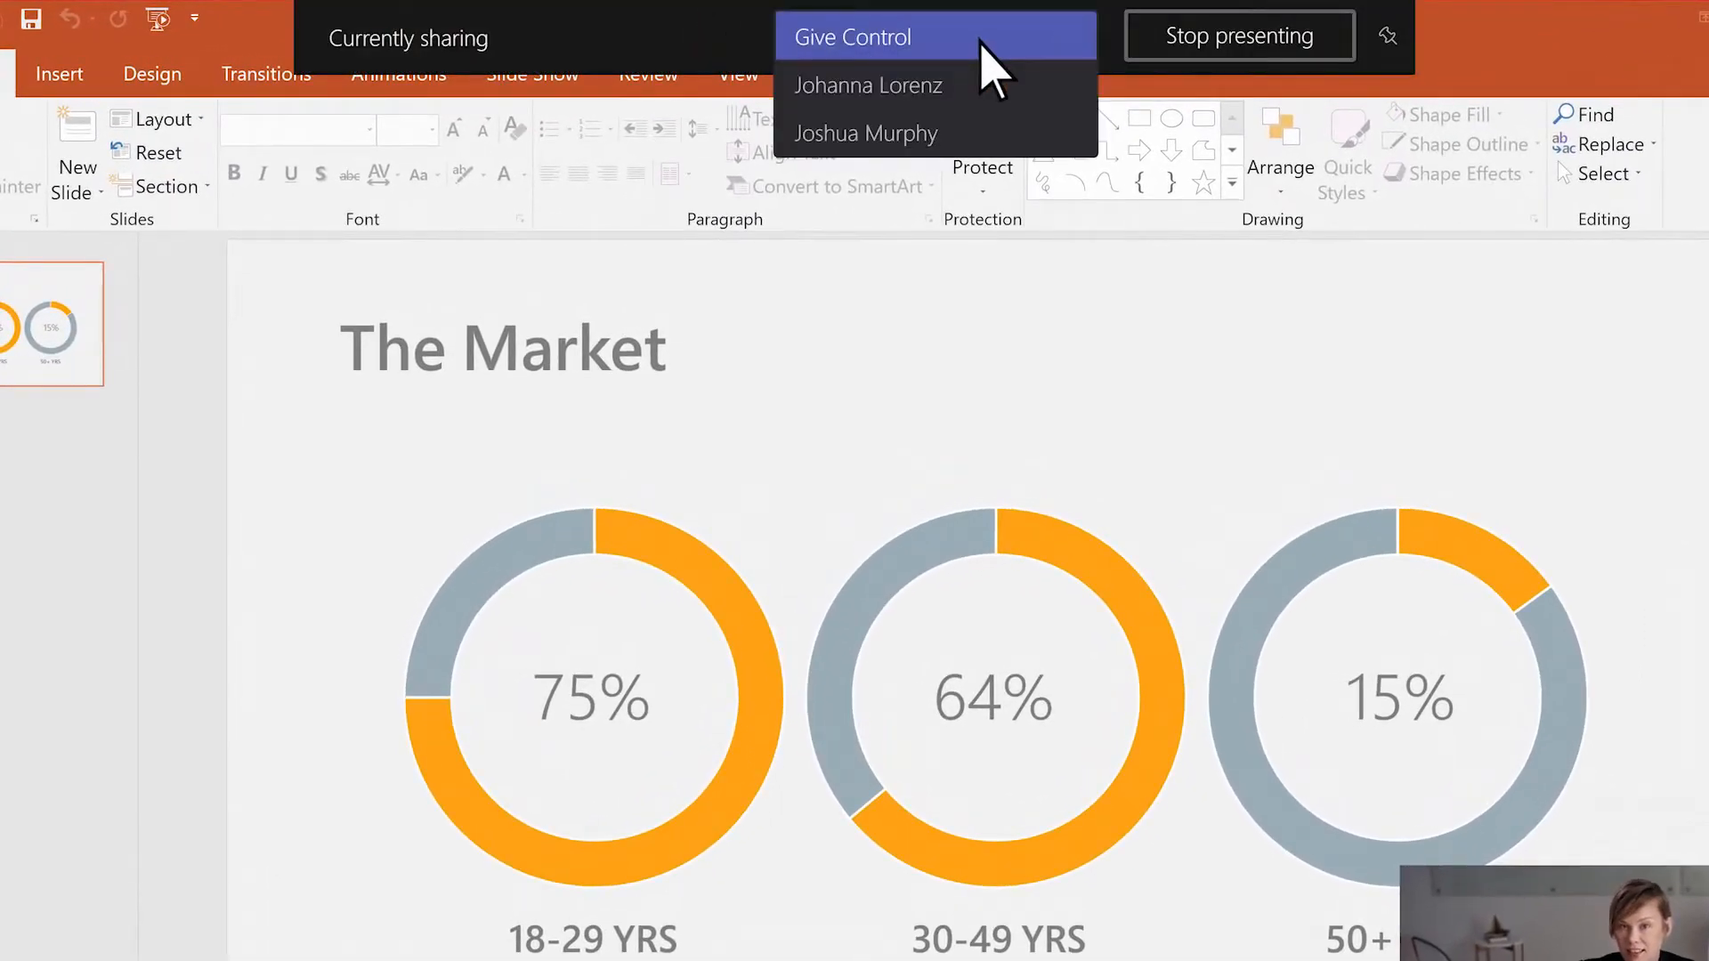
click(914, 86)
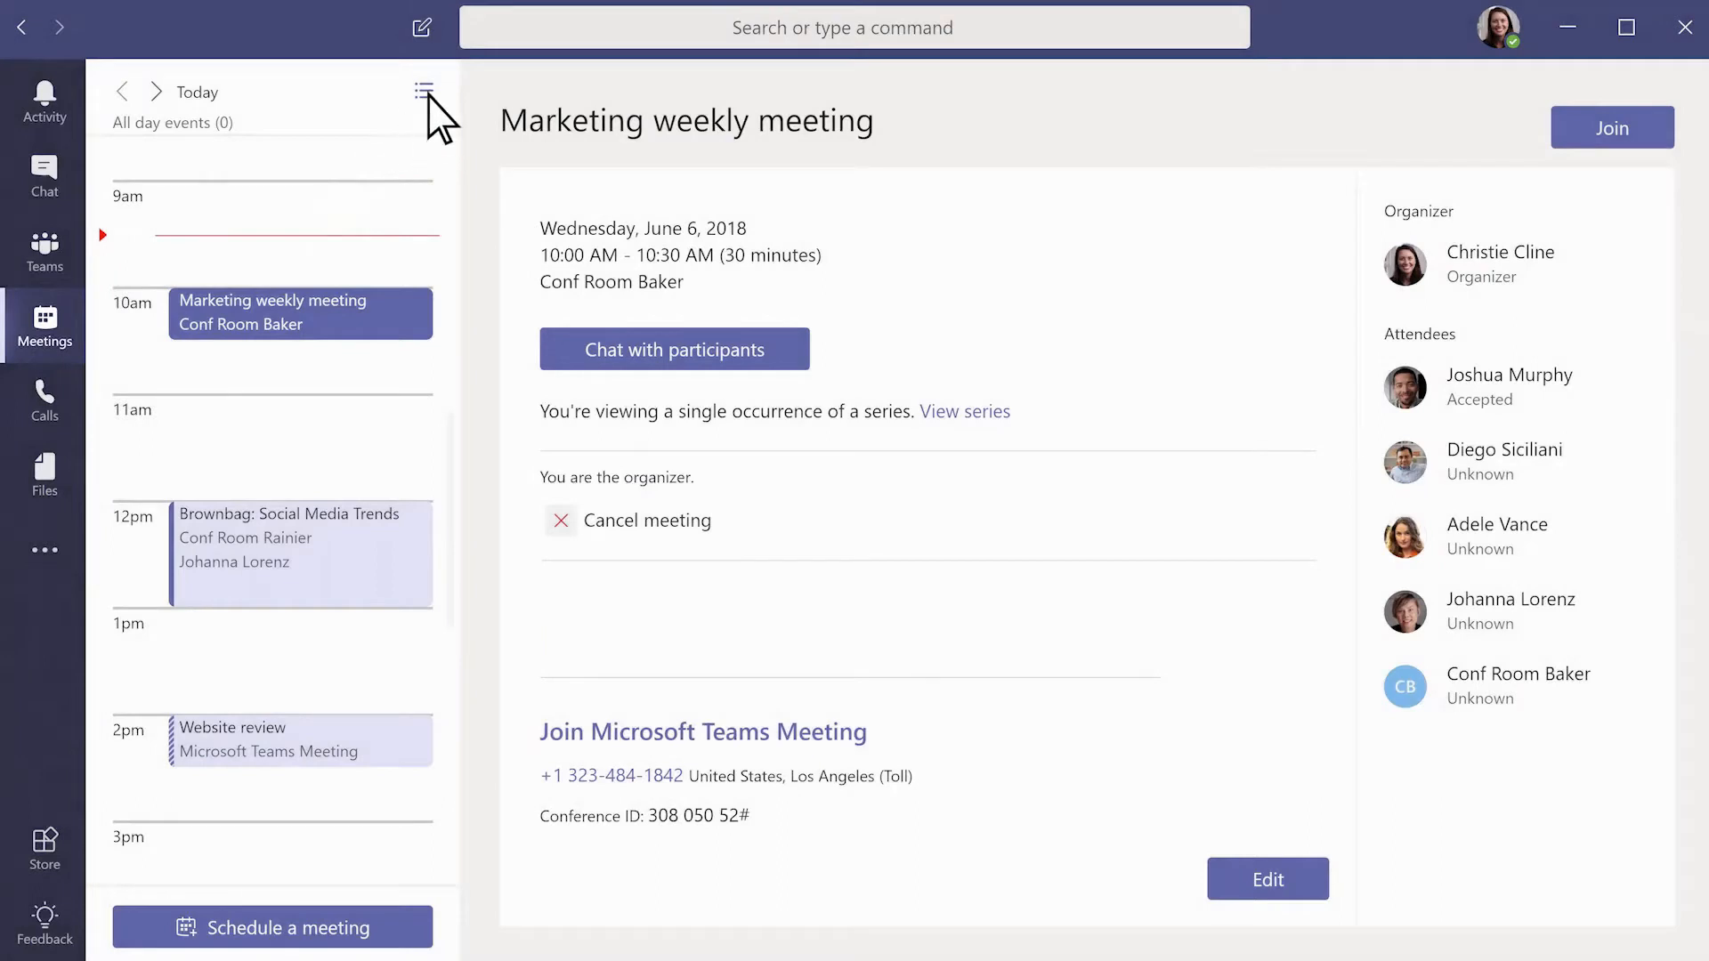
- Switch the meetings calendar to the agenda view and accept the Website review invitation
click(425, 92)
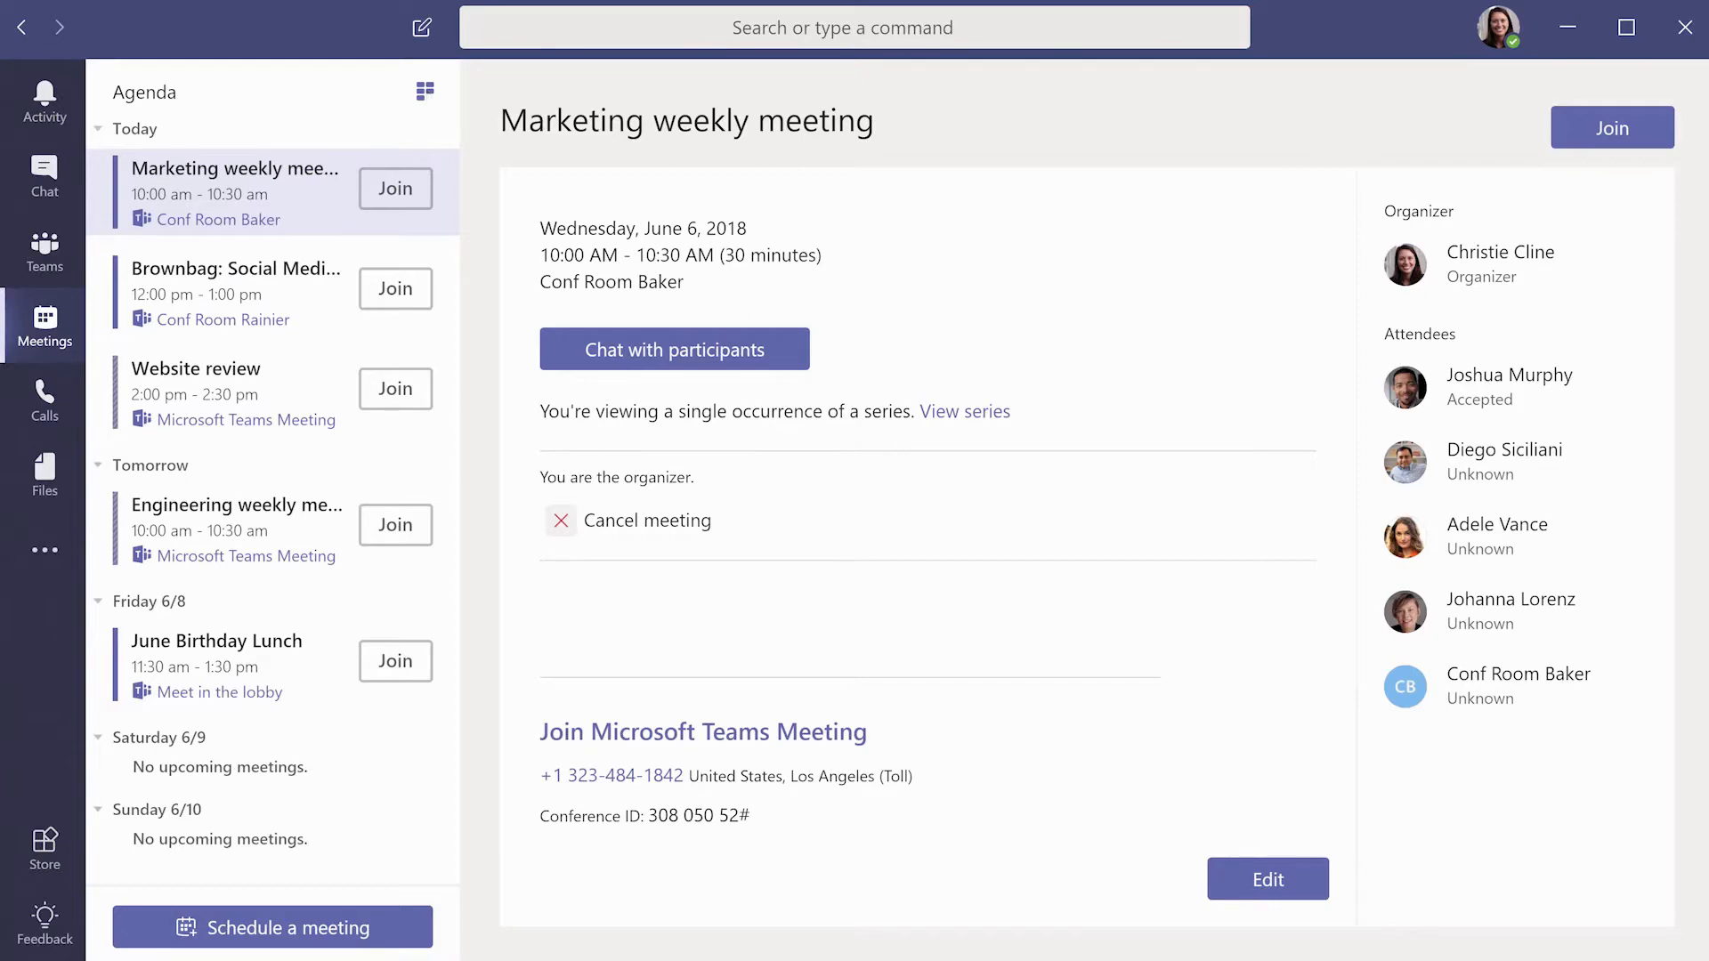
click(264, 396)
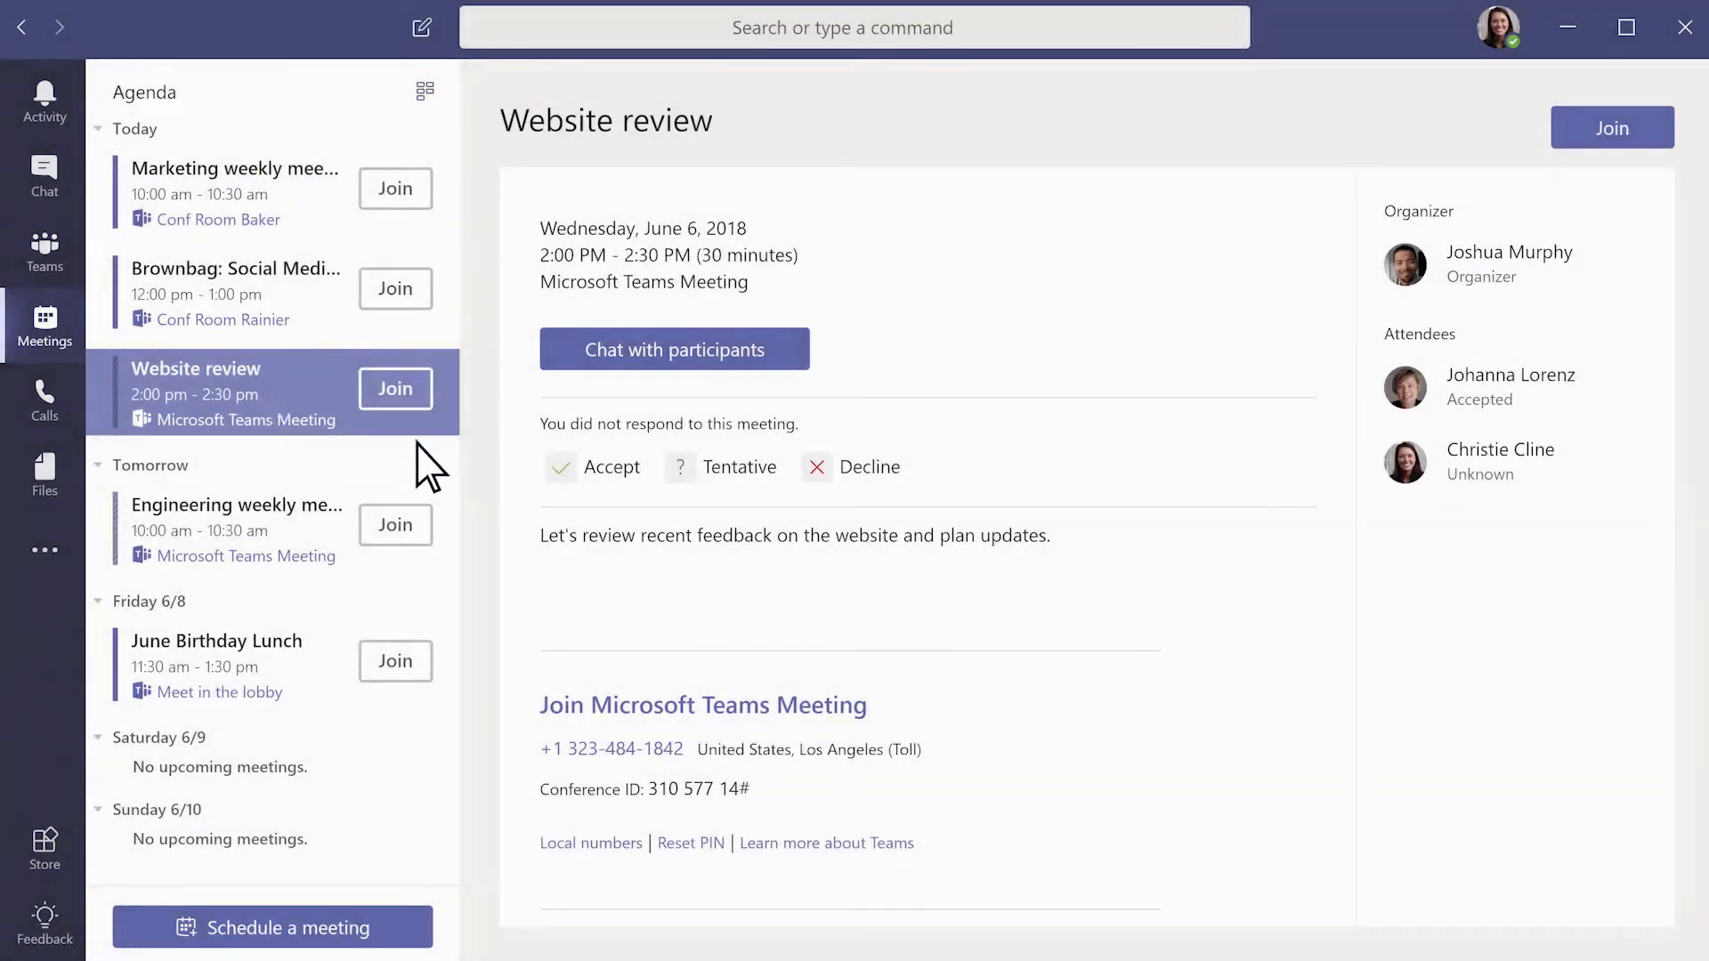
click(562, 475)
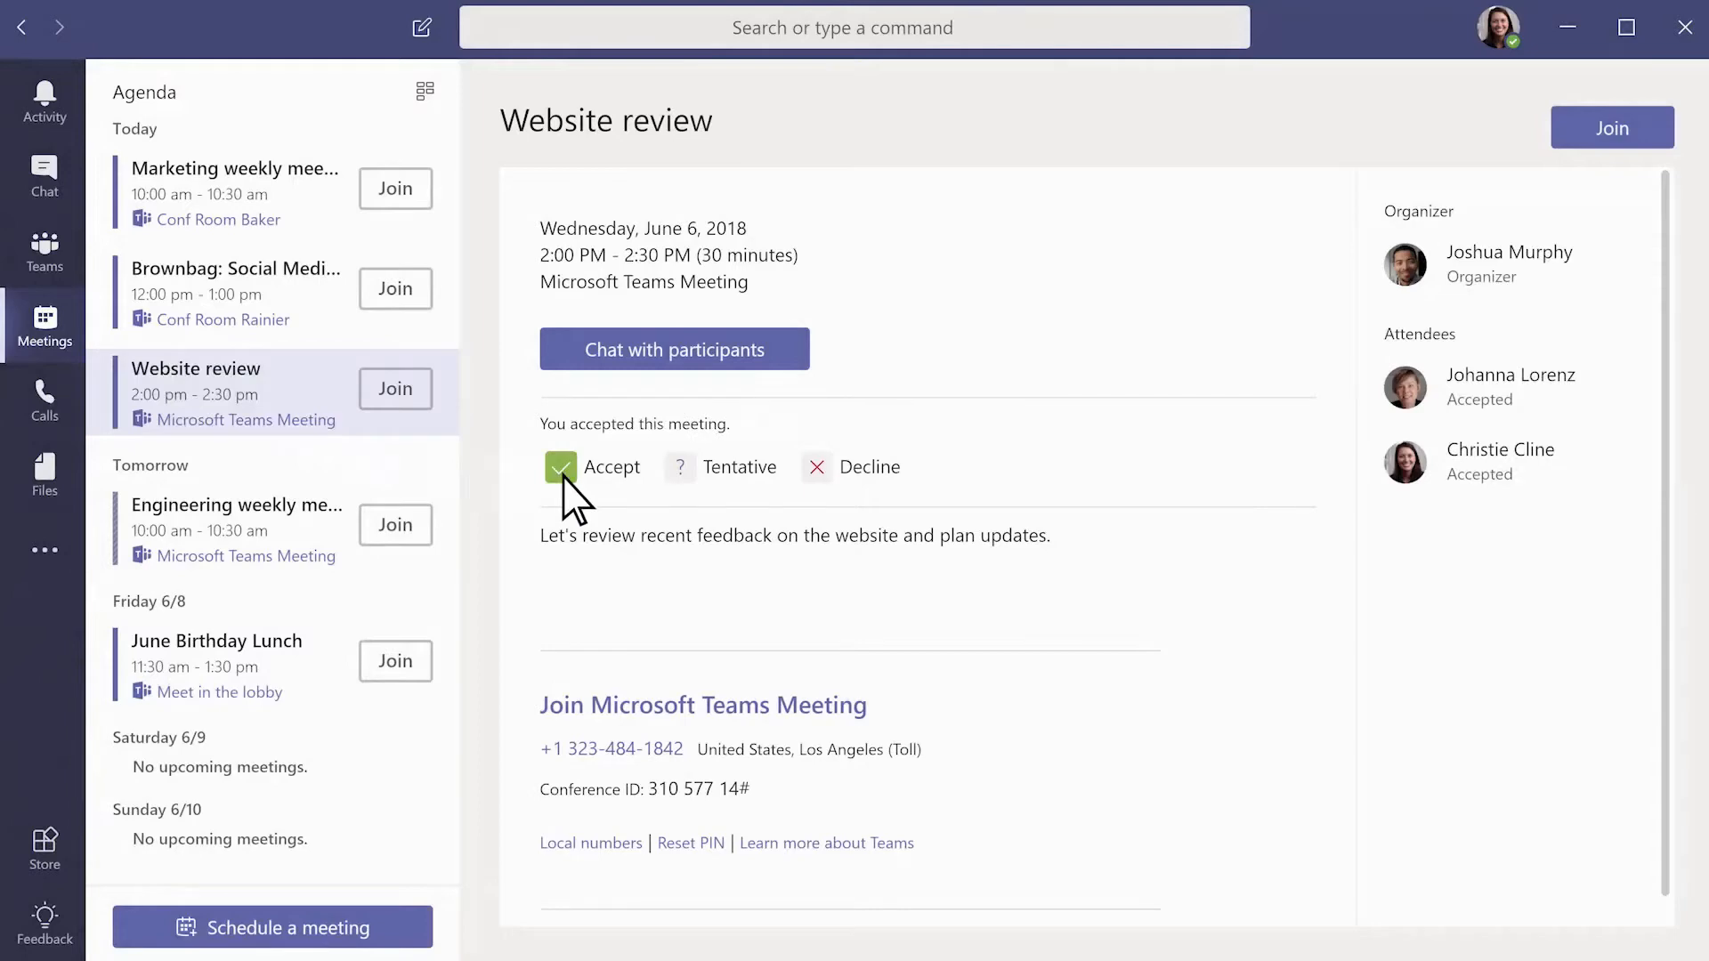
- Create a new meeting titled "Mark 8 campaign update" with its start time set to 1:00 PM
click(334, 934)
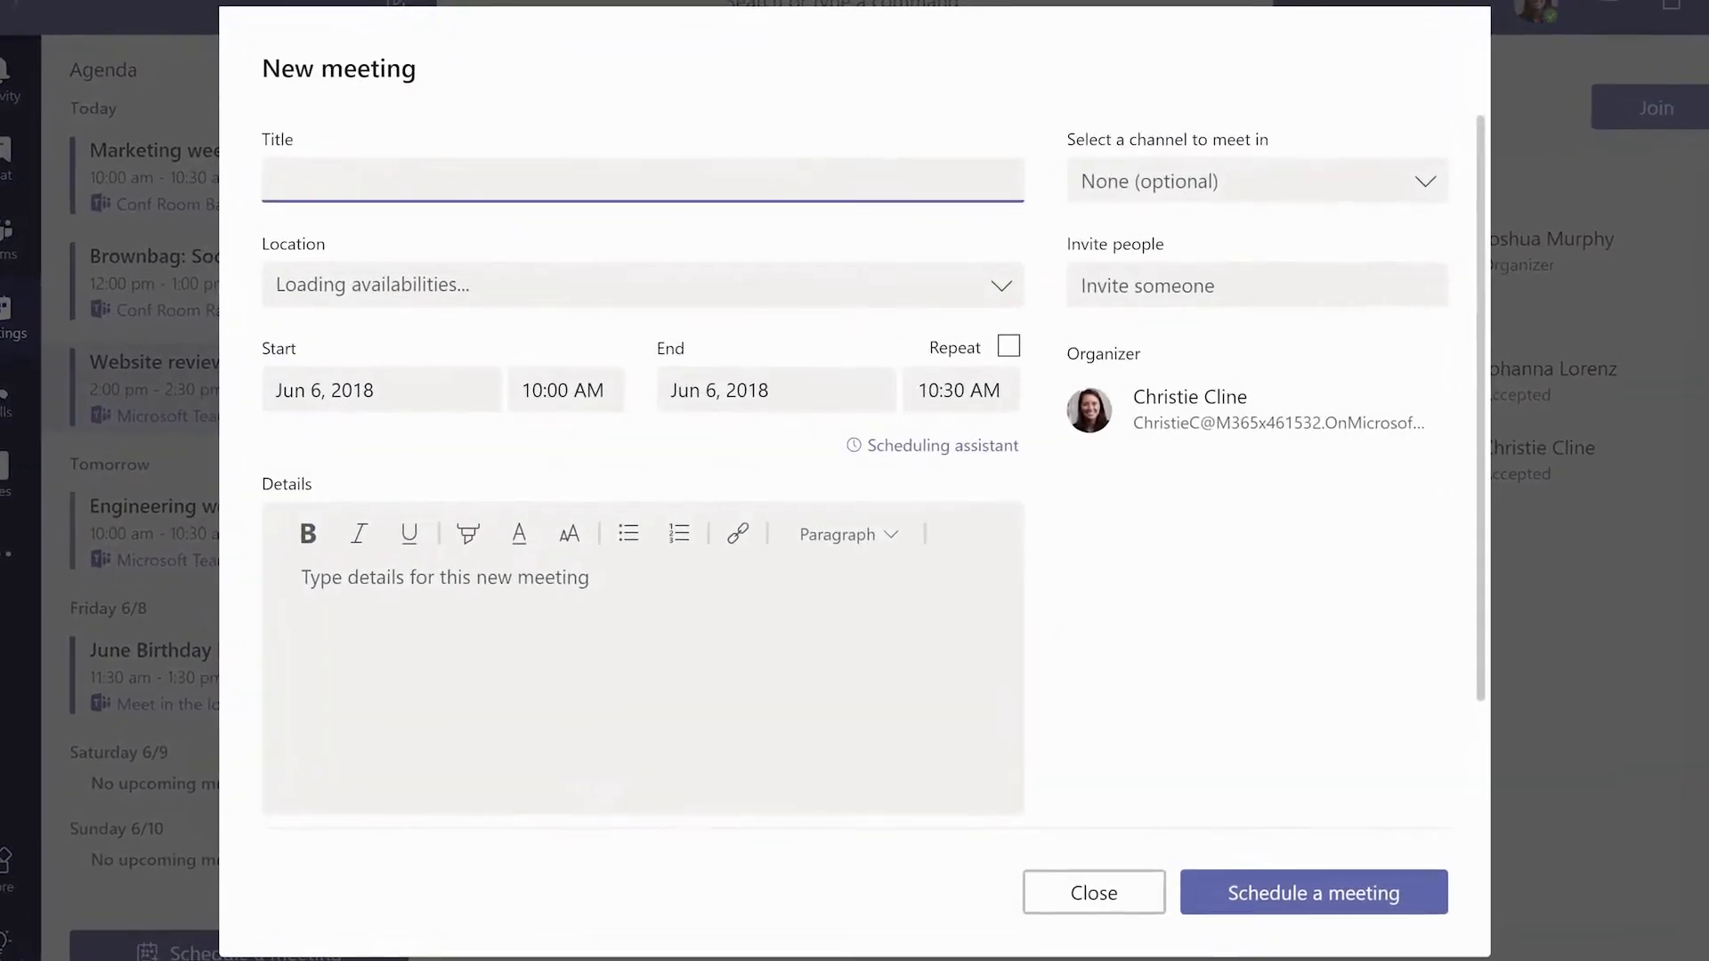
text(Mark 8 campa)
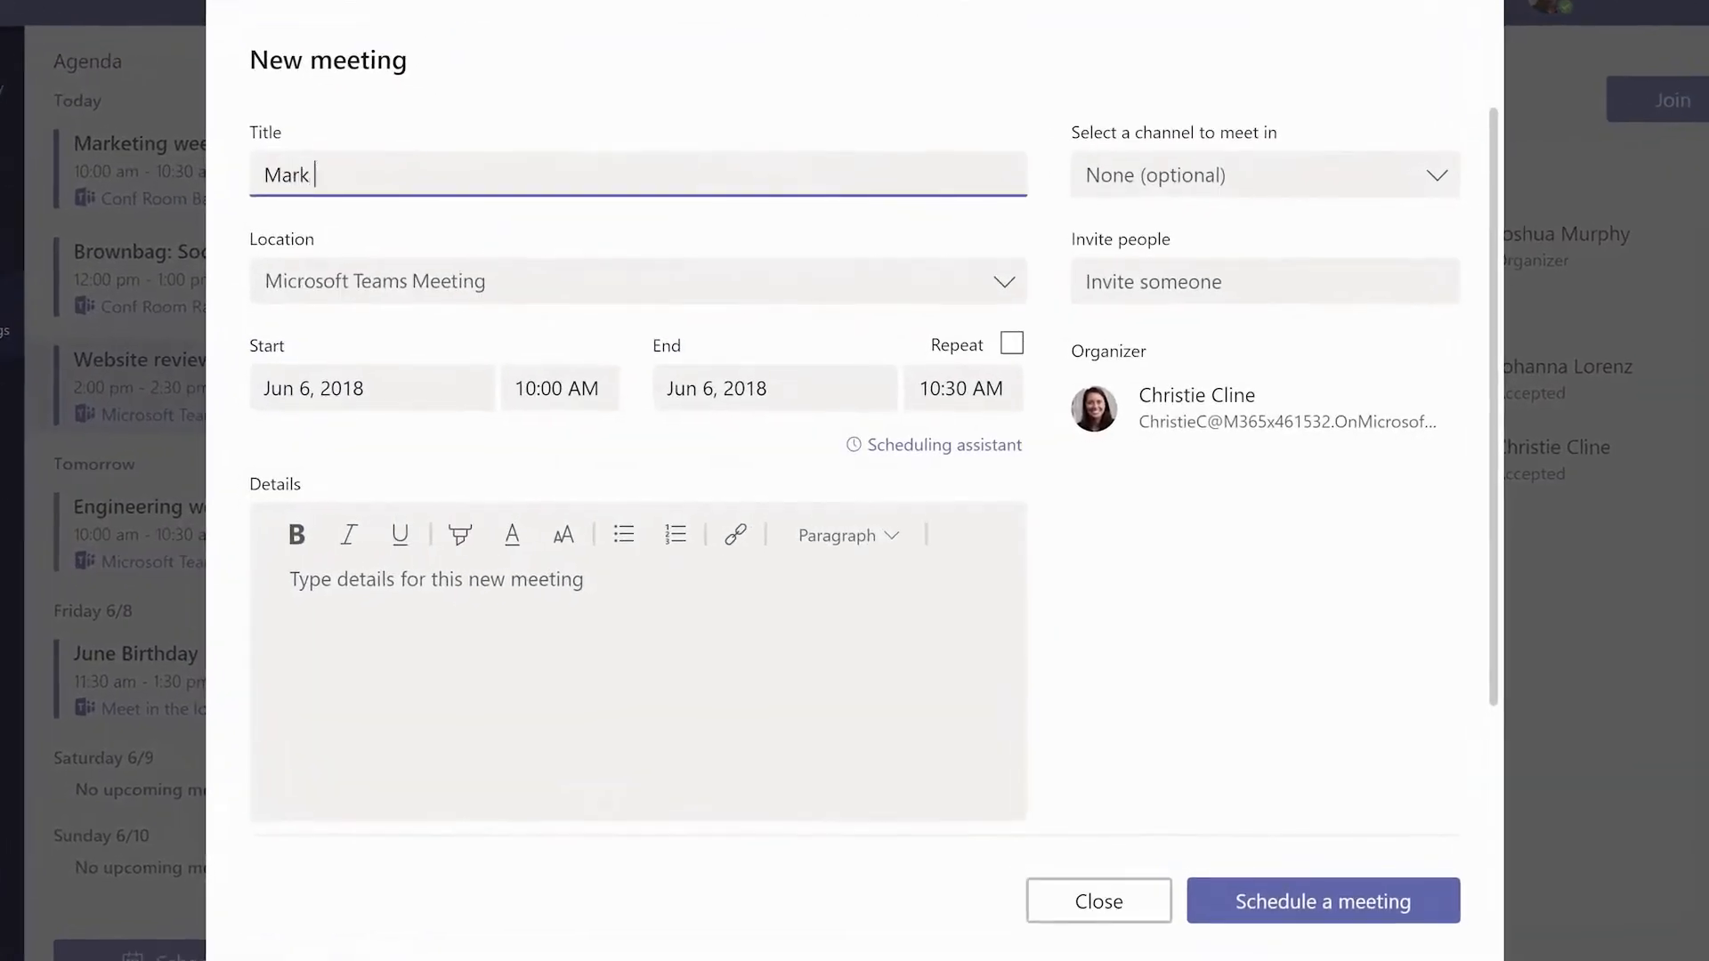
text(ign update)
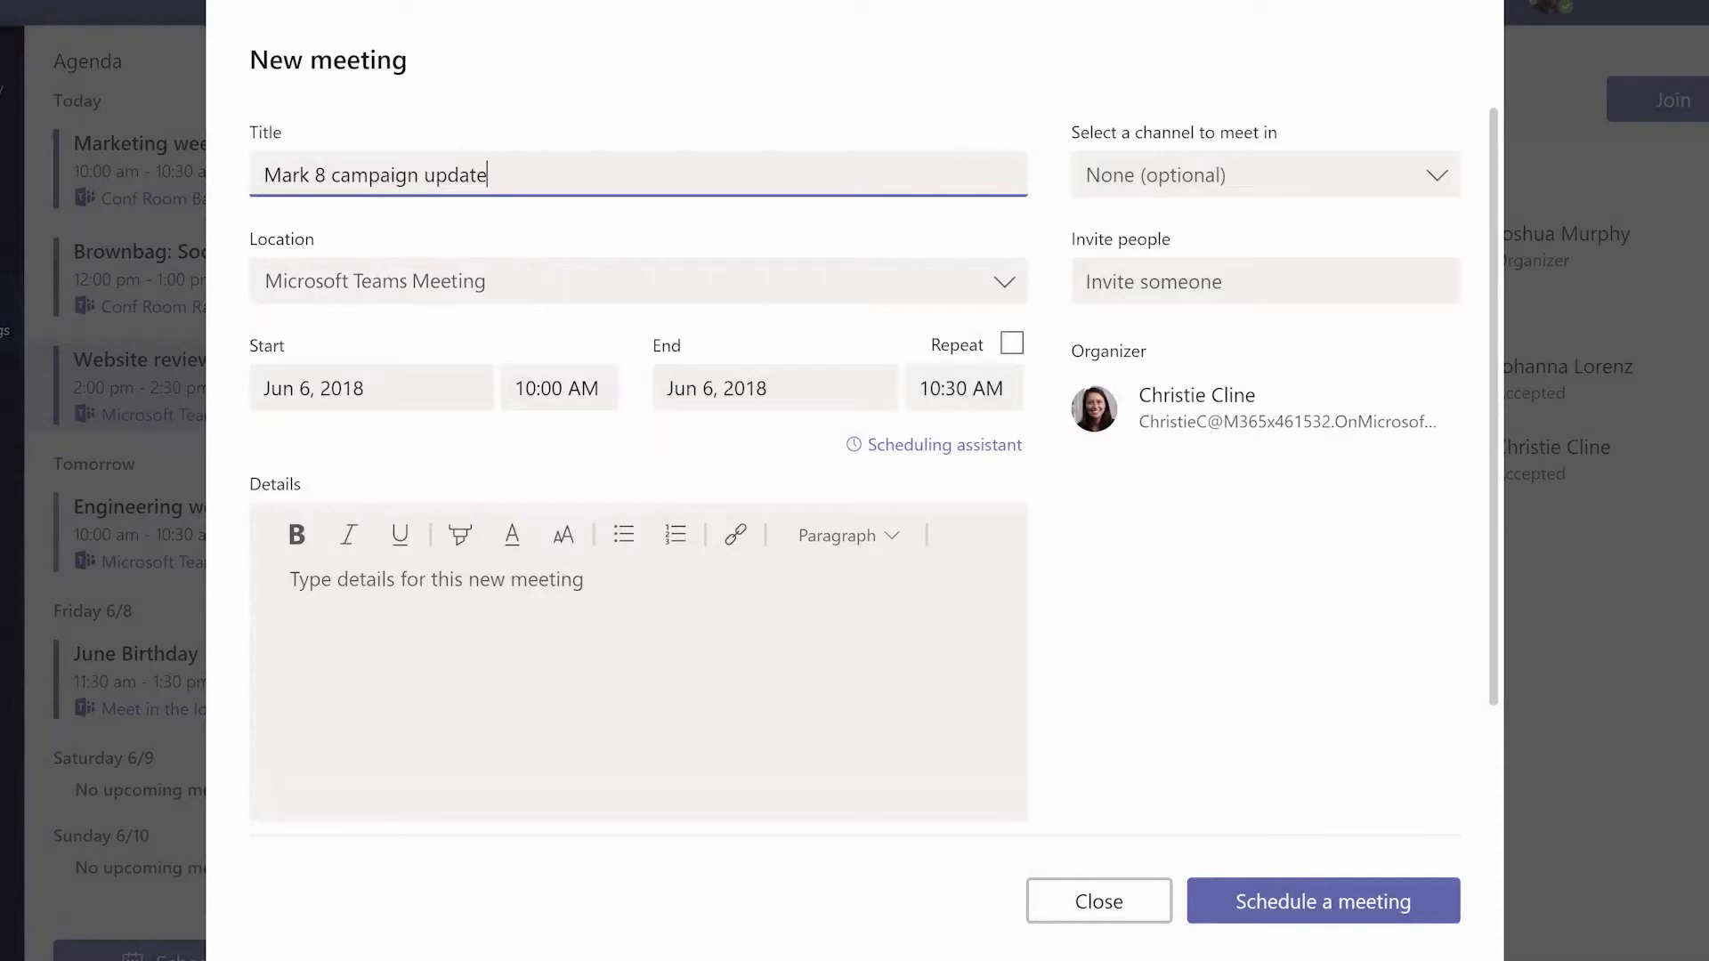
click(556, 392)
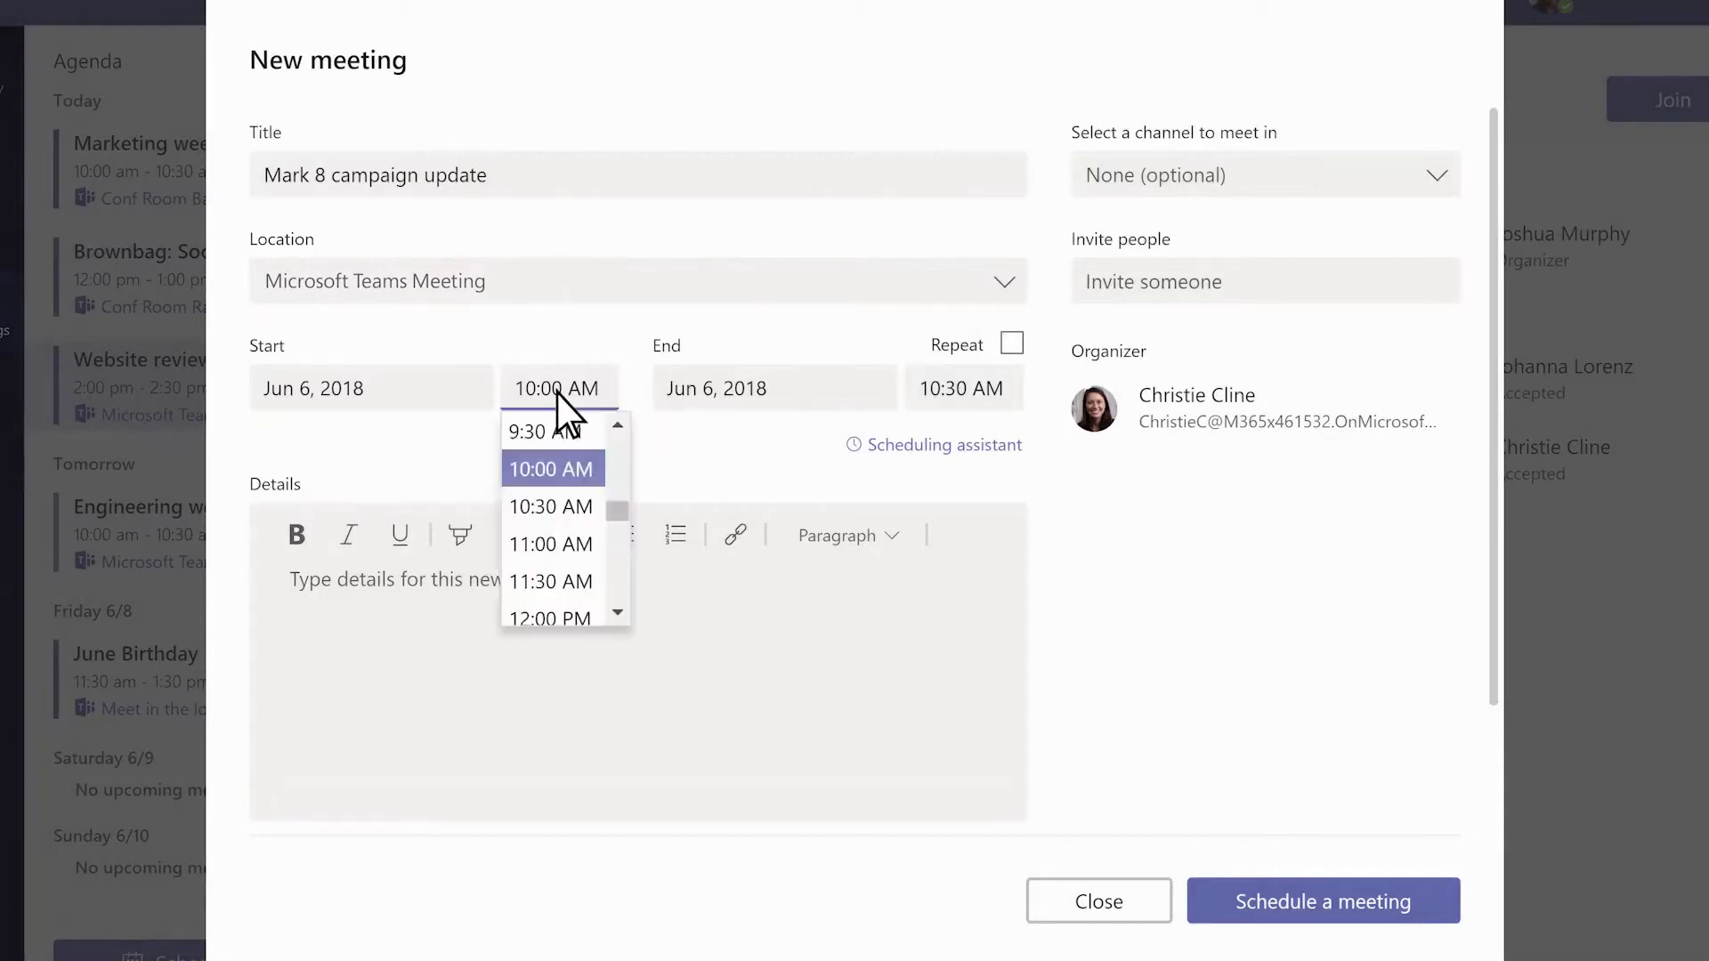
drag(619, 516, 617, 536)
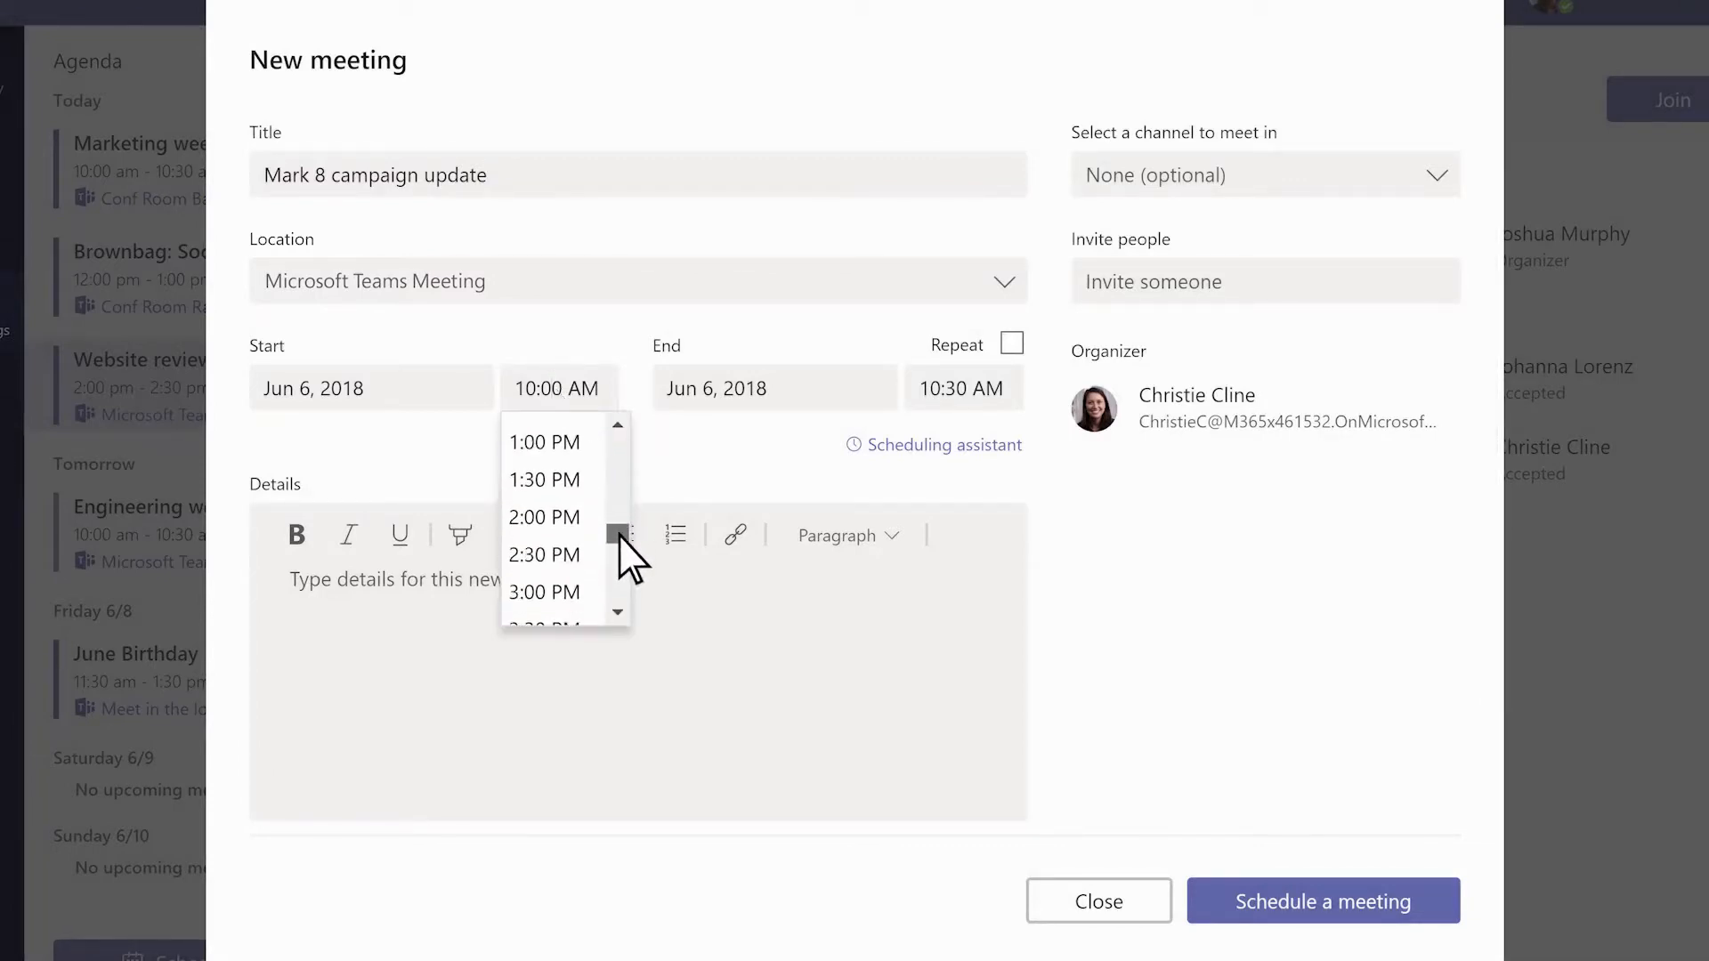
click(571, 451)
- Enter the meeting details "Let's review the results from the Mark 8 marketing campaign so far."
click(570, 583)
text(Let's review the results fro)
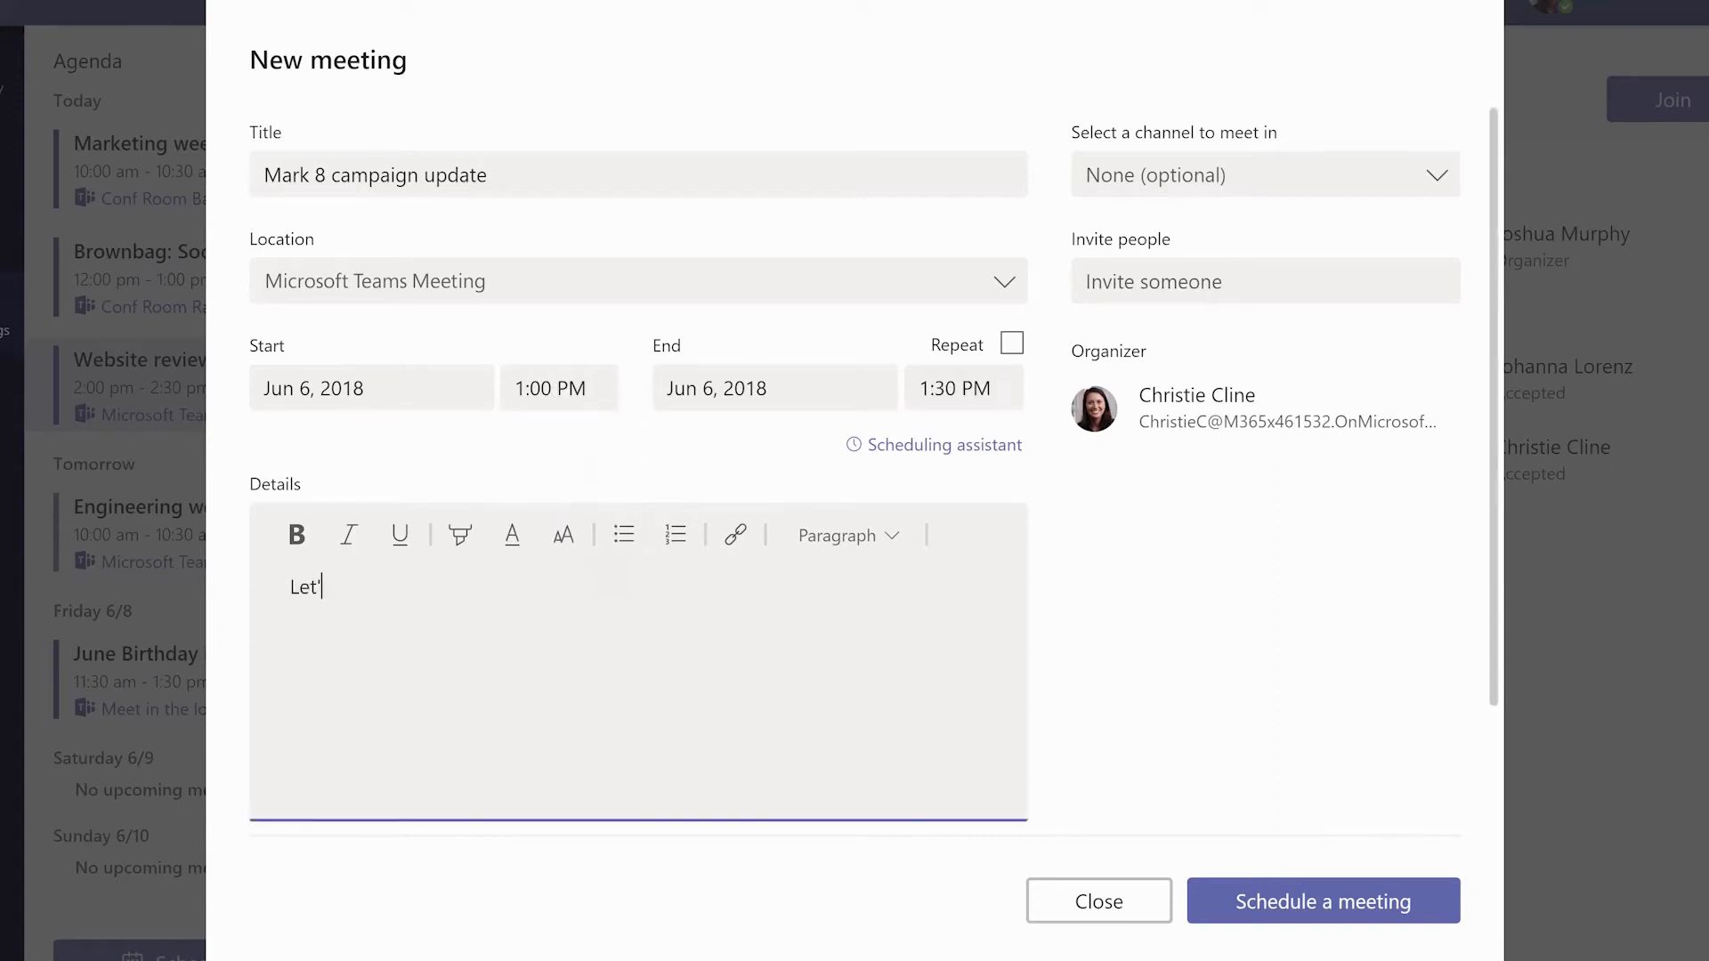
text(m the Mark 8 marketing campaign so far.)
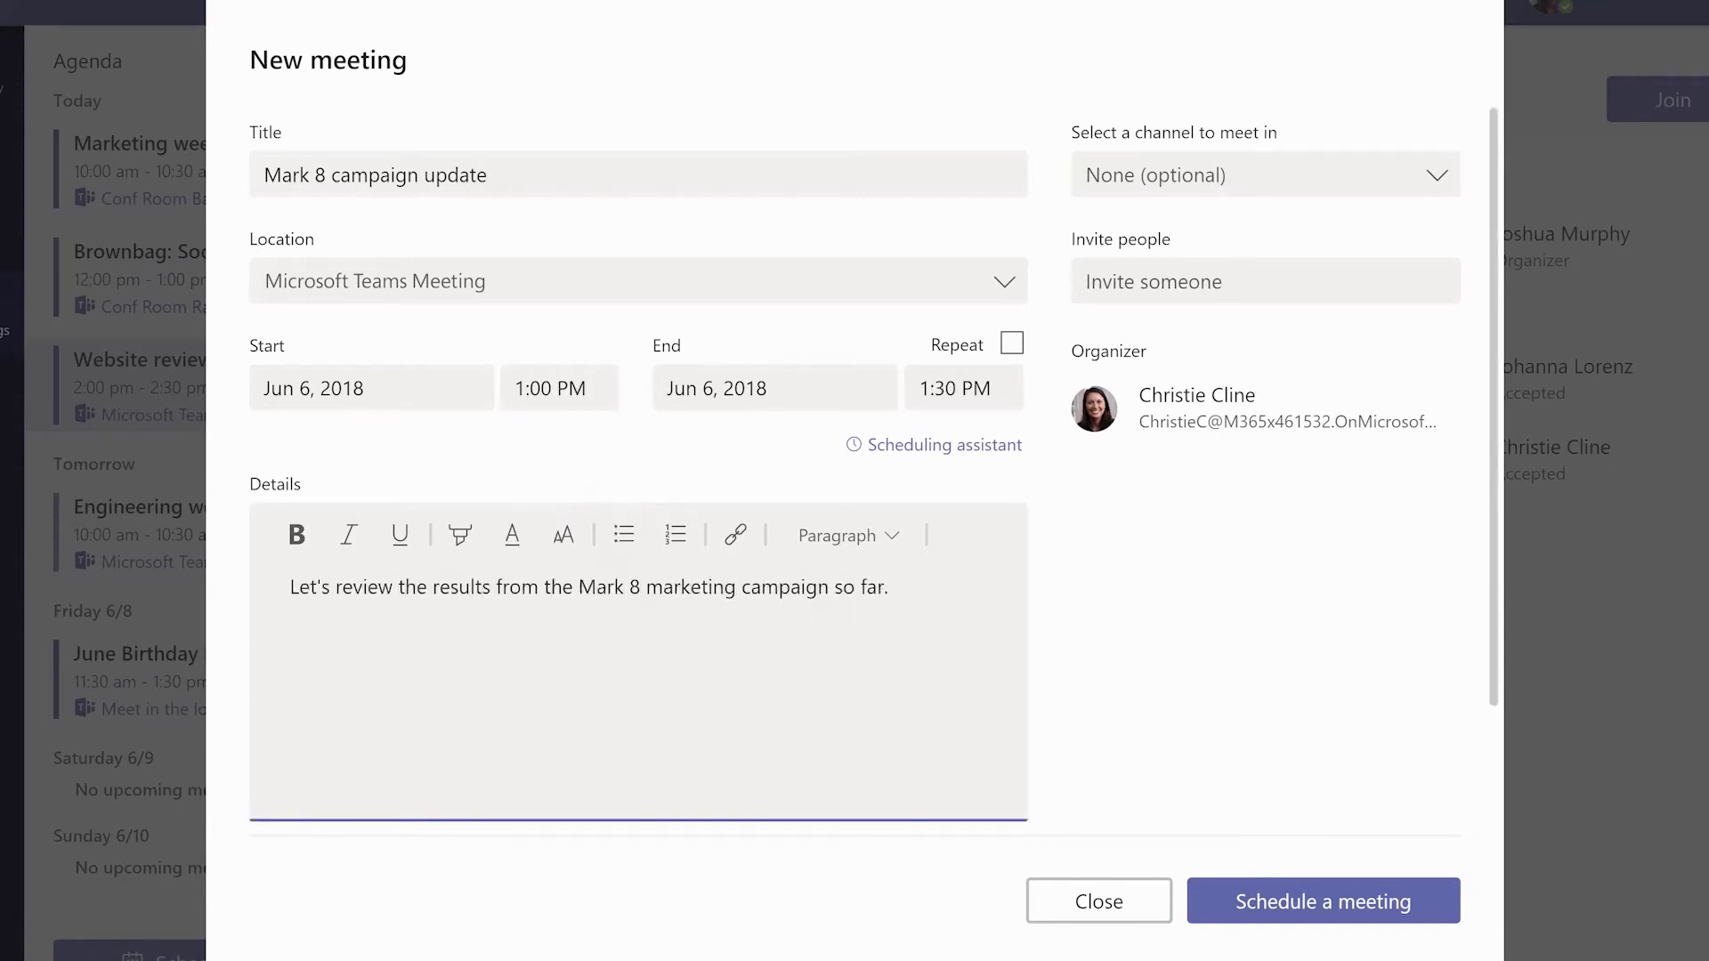
- Invite four colleagues from the organization as attendees of the Mark 8 campaign update meeting
click(1125, 285)
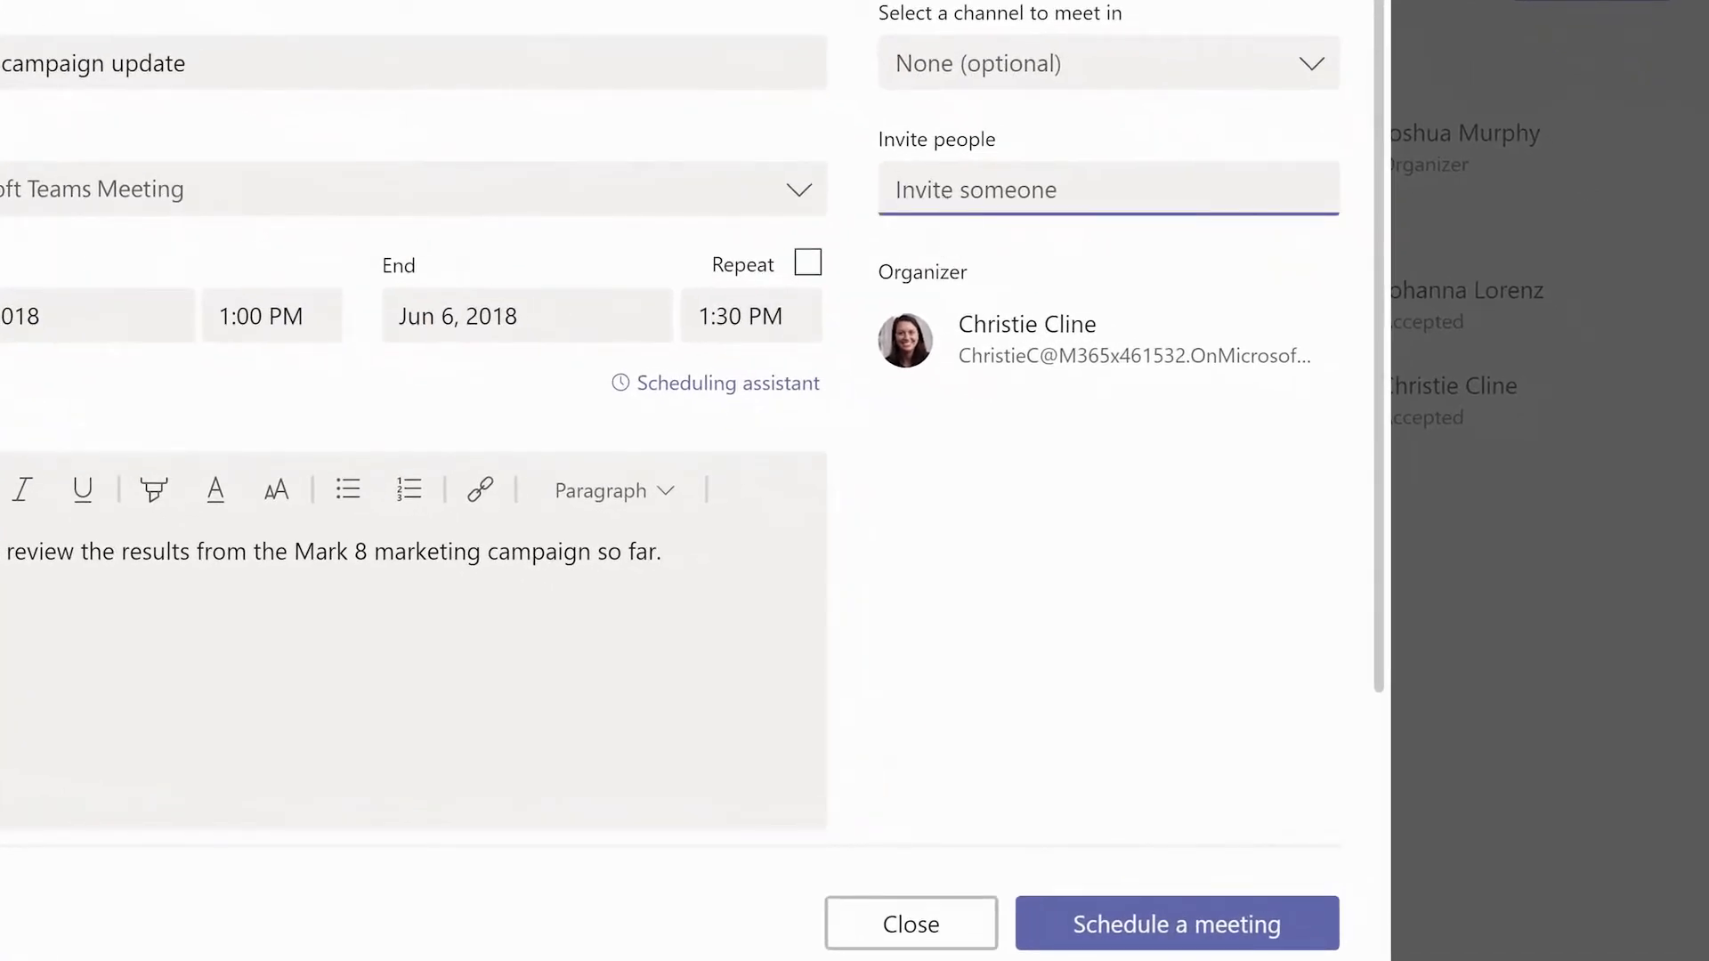
text(joh)
key(Return)
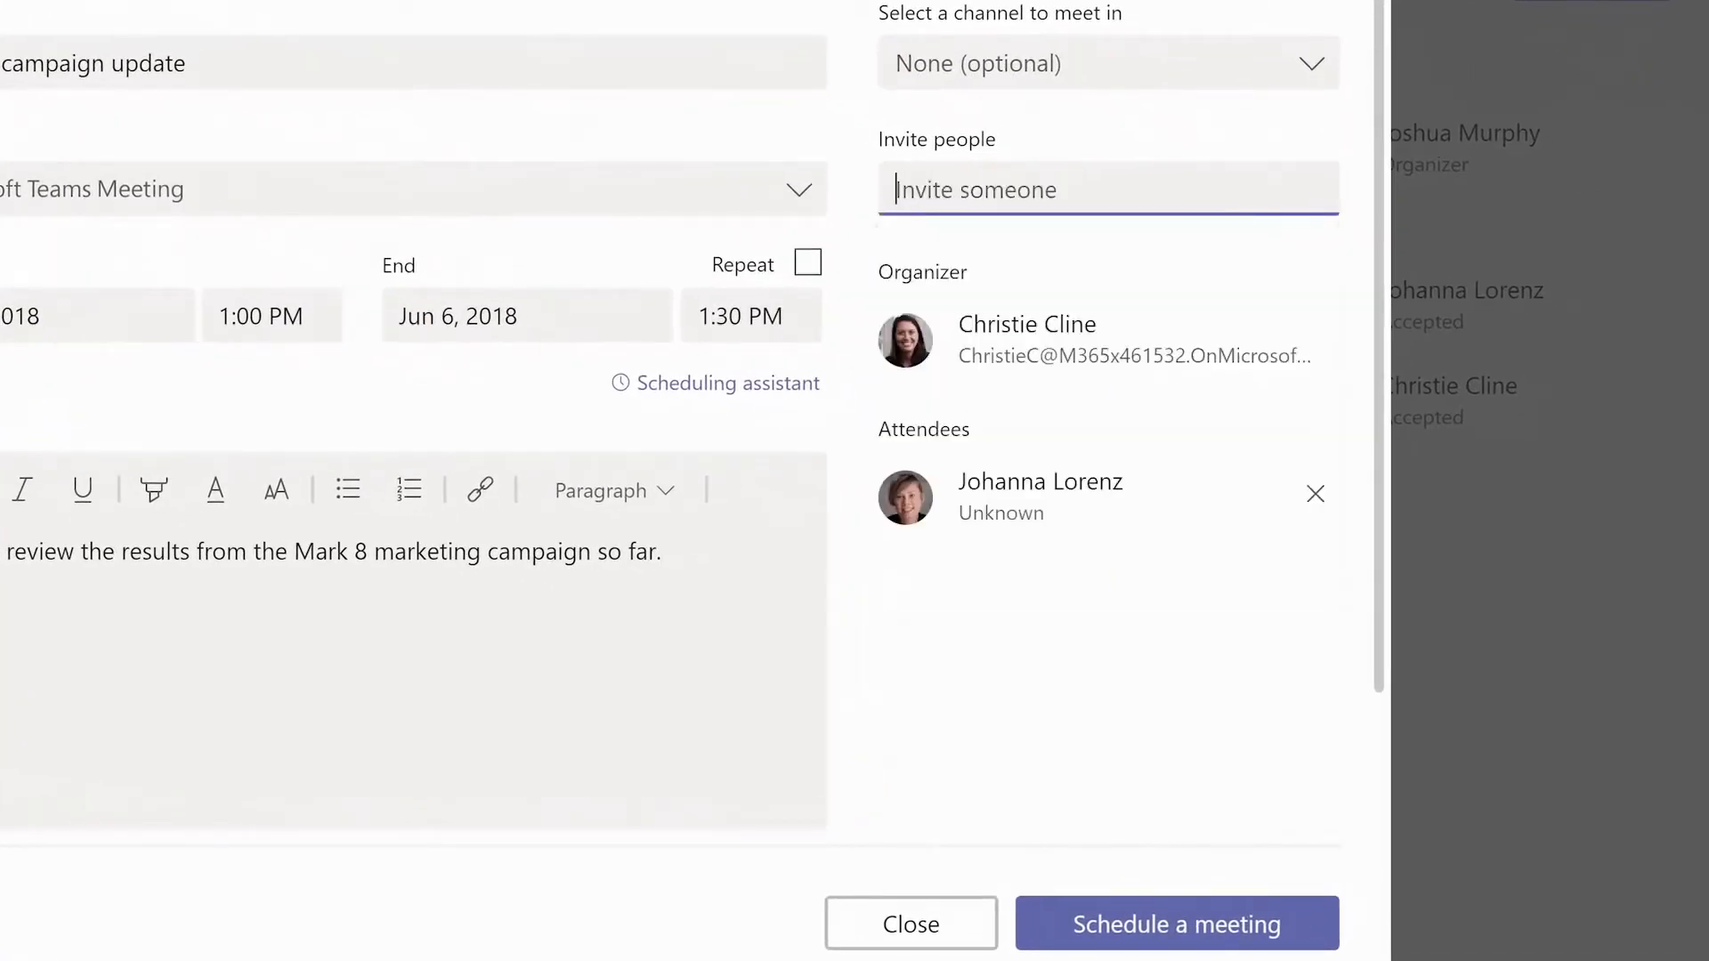
text(dieg)
key(Return)
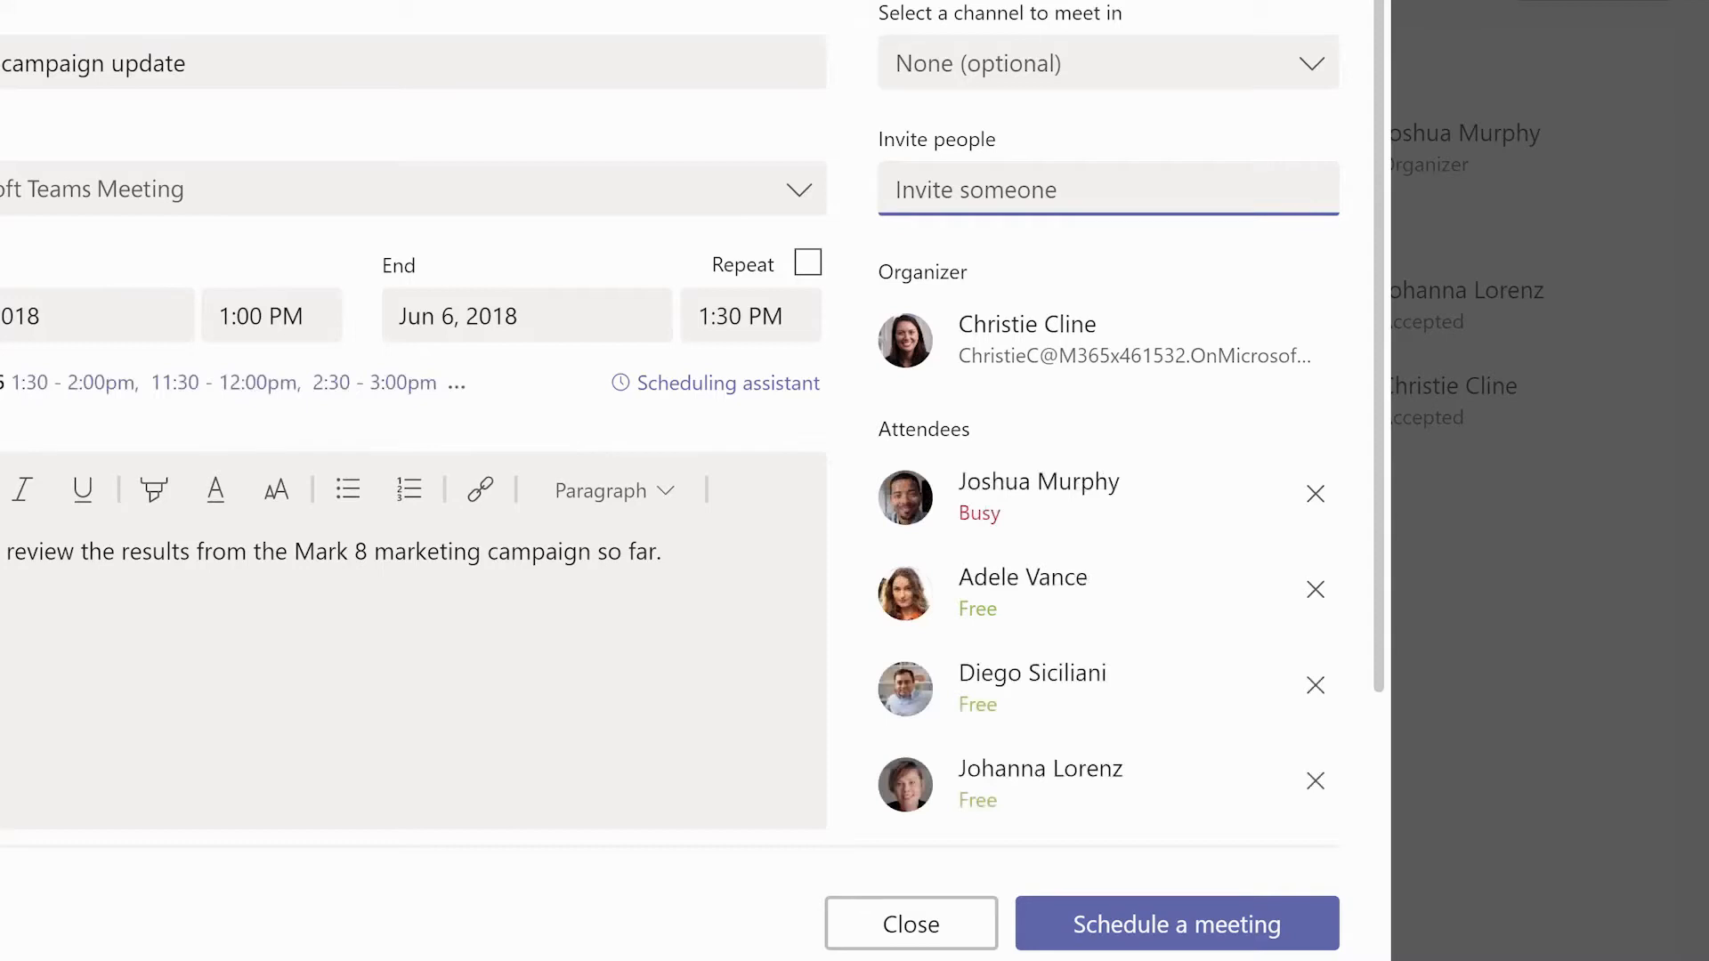
- Invite an external attendee to the meeting by entering the guest's e-mail address
text(CariD@example.com)
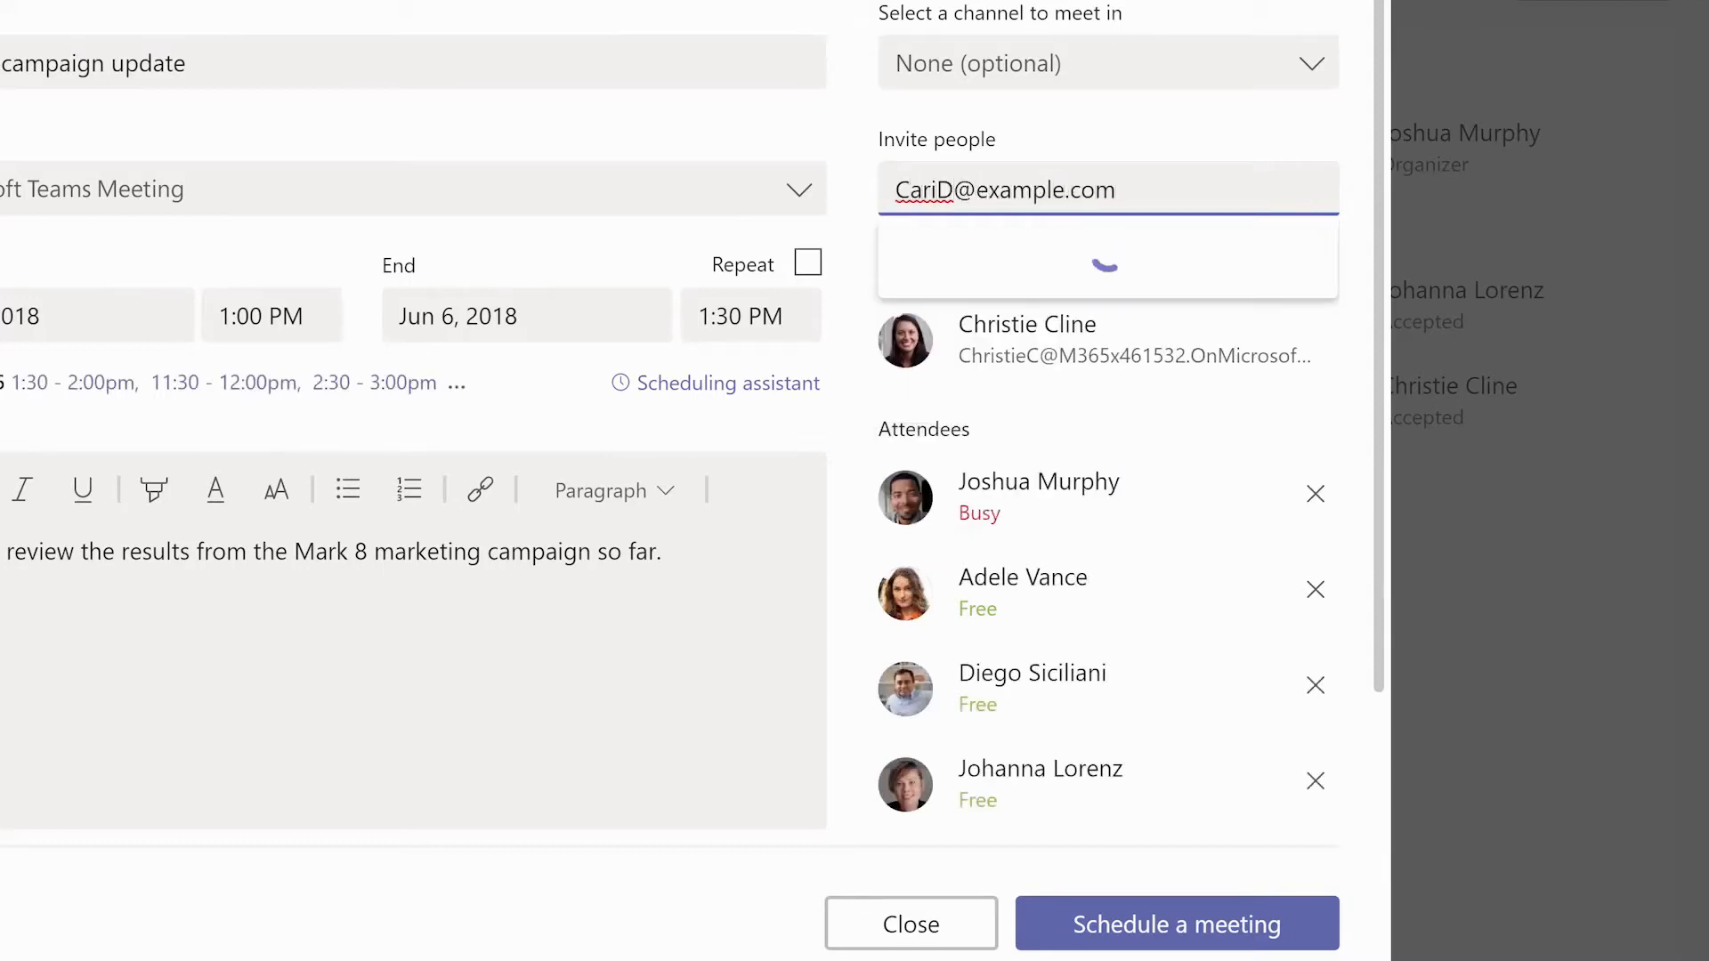
key(Down)
key(Return)
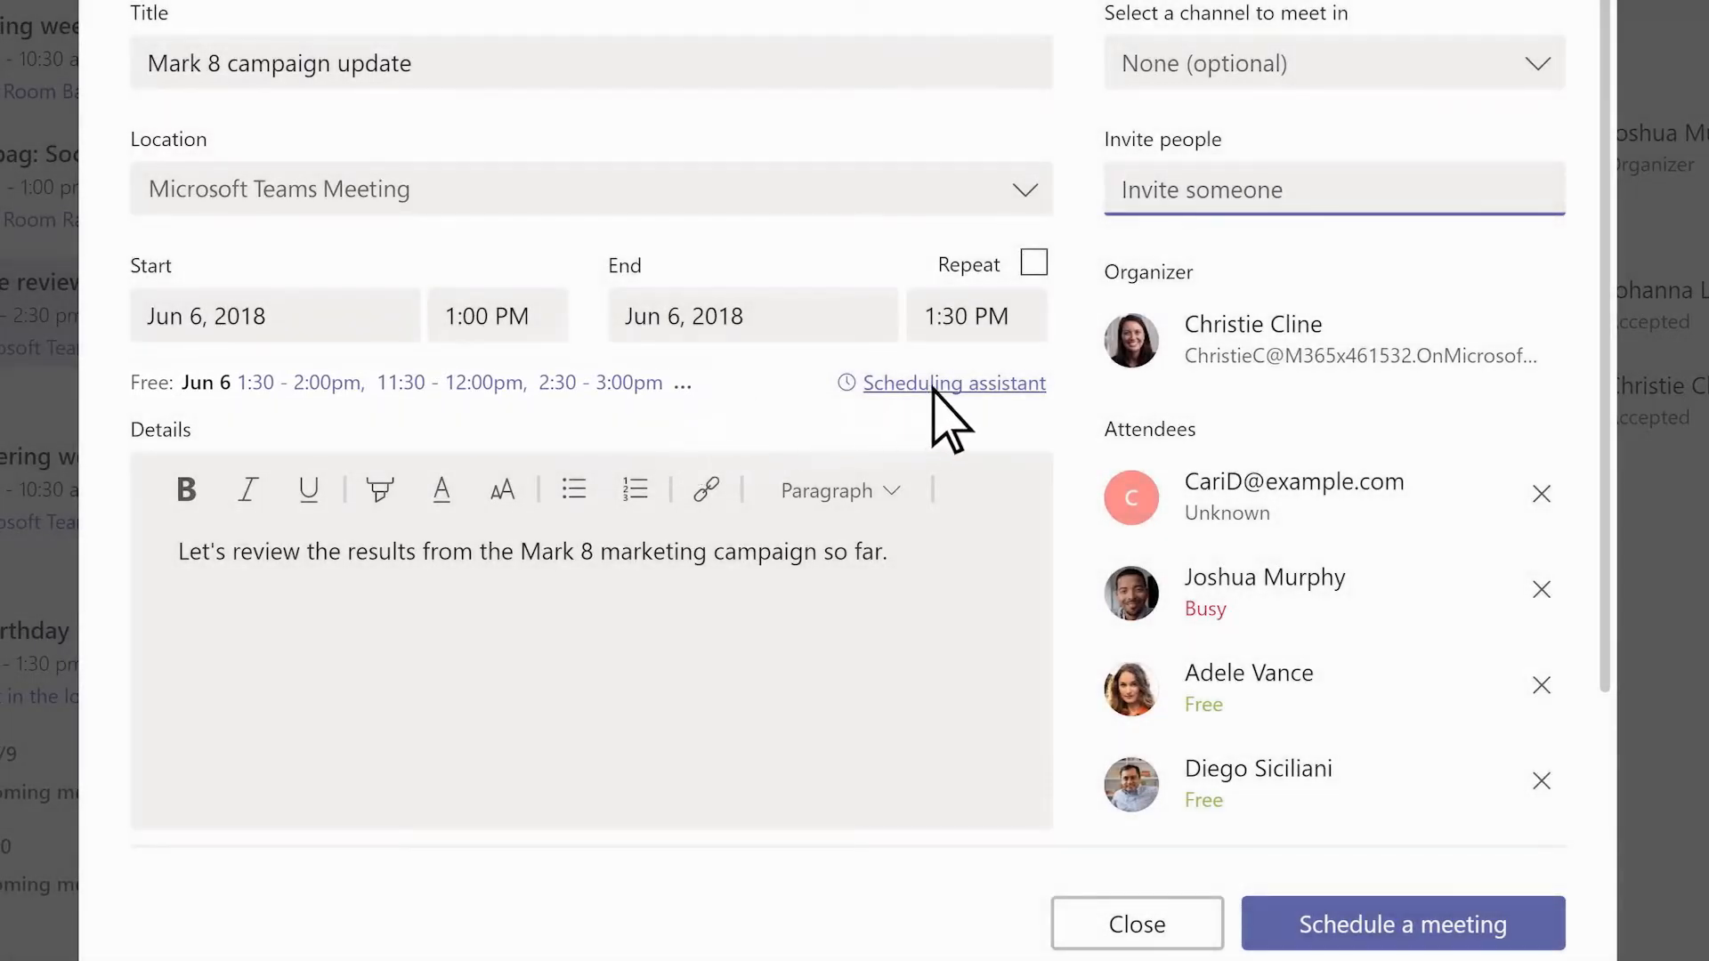
- Check attendee availability in the scheduling assistant, move the meeting to 1:30 PM – 2:00 PM and return to the meeting form
click(932, 389)
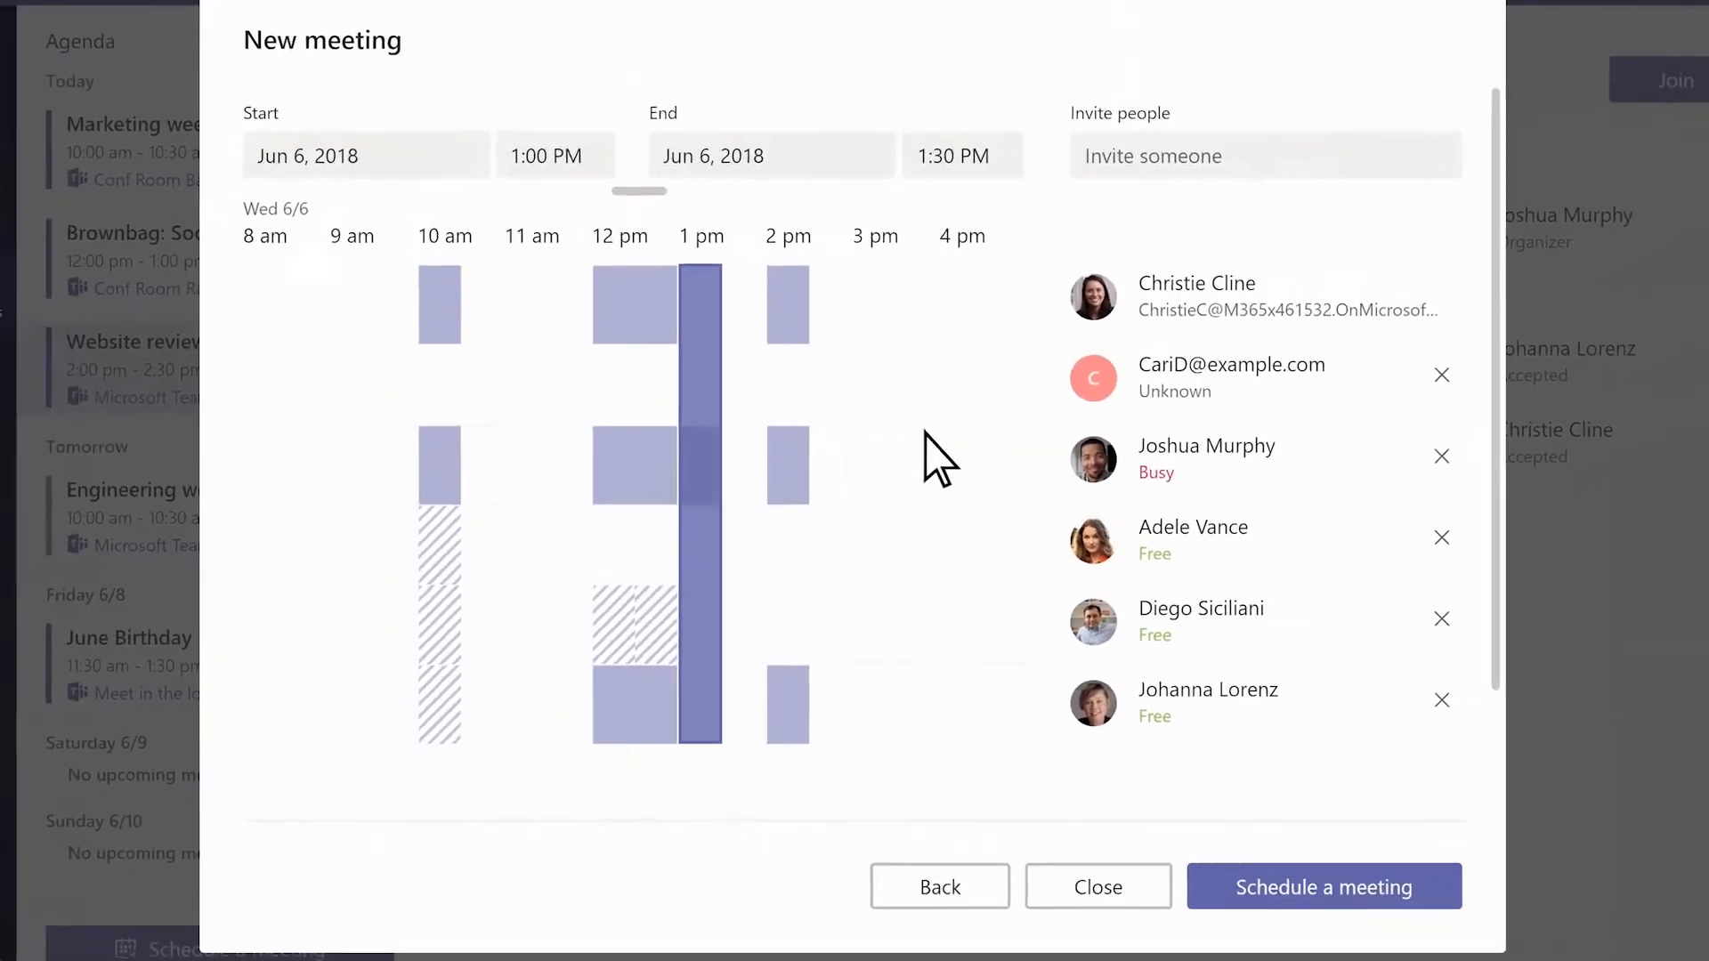
click(754, 330)
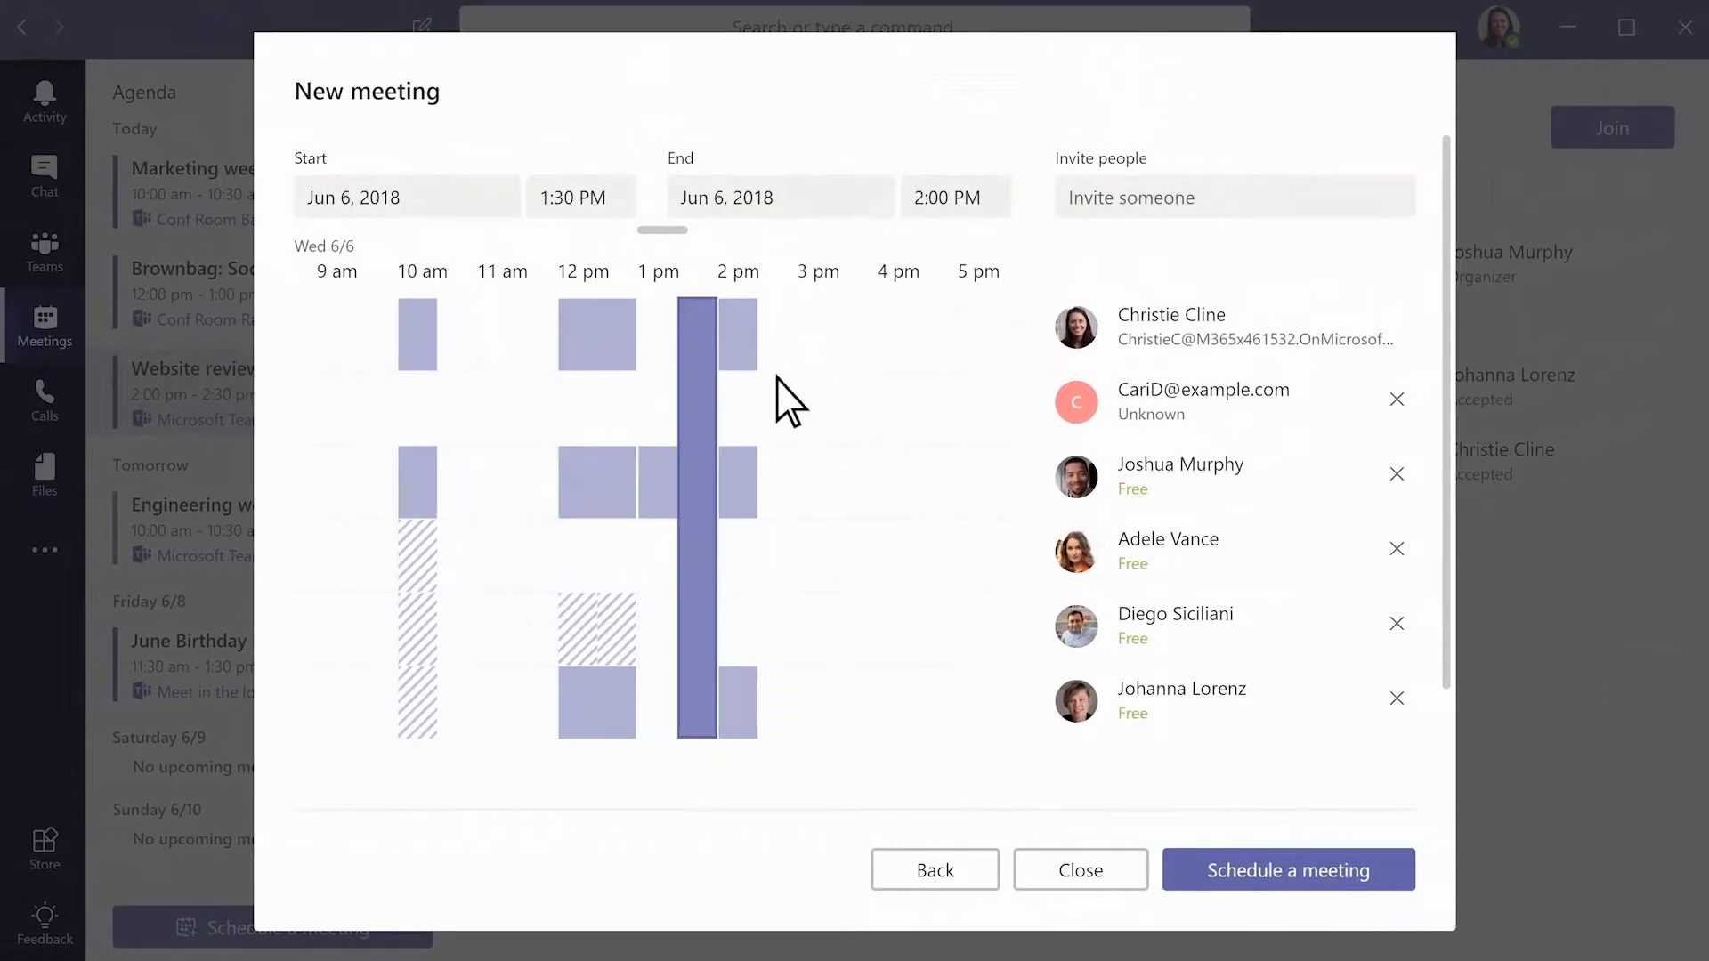
click(933, 877)
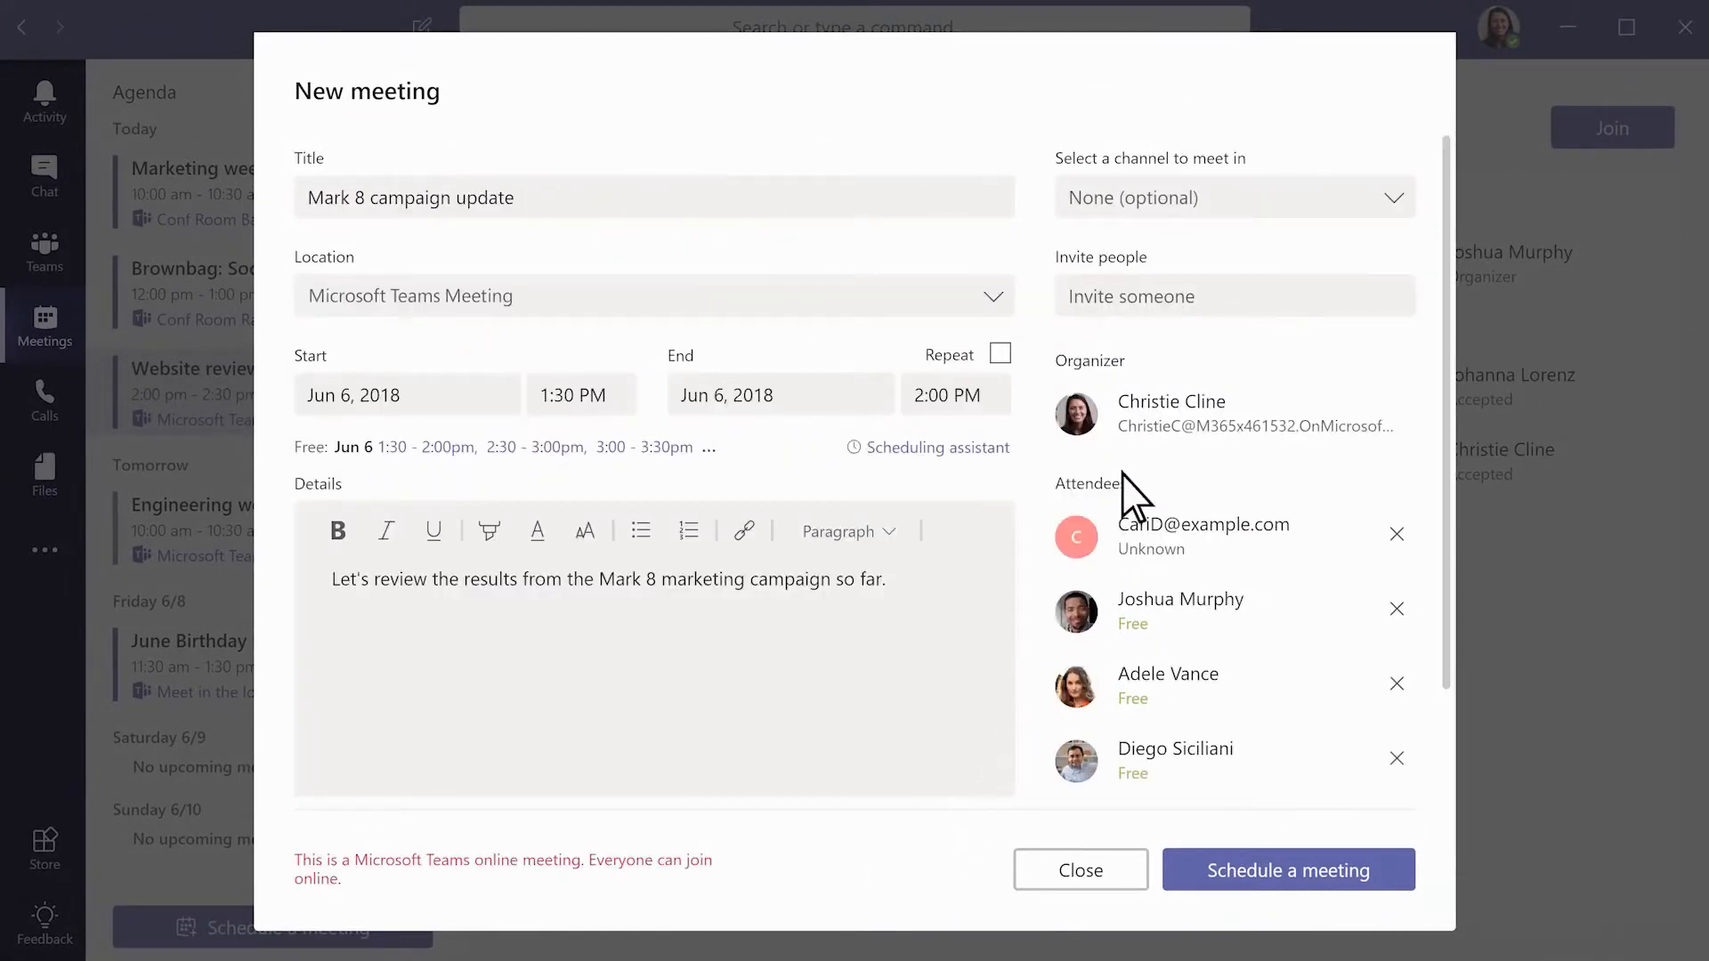
- Set the meeting channel to Mark 8 Project Team / Marketing and schedule the meeting
click(1258, 205)
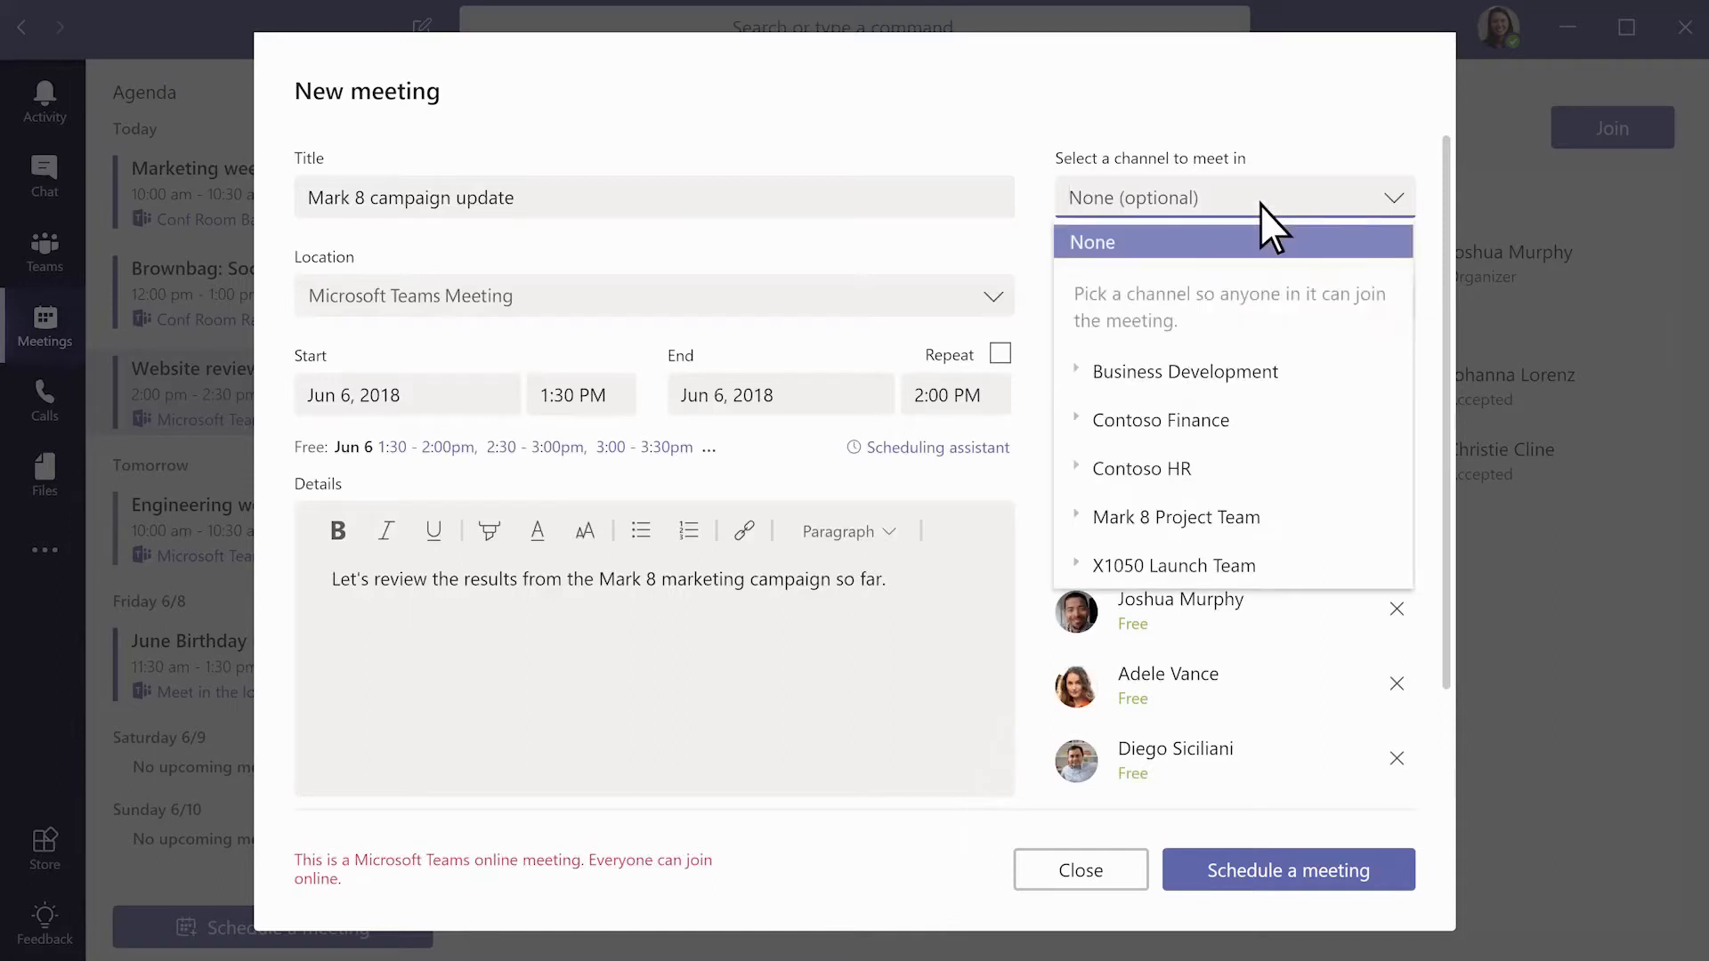
click(1203, 523)
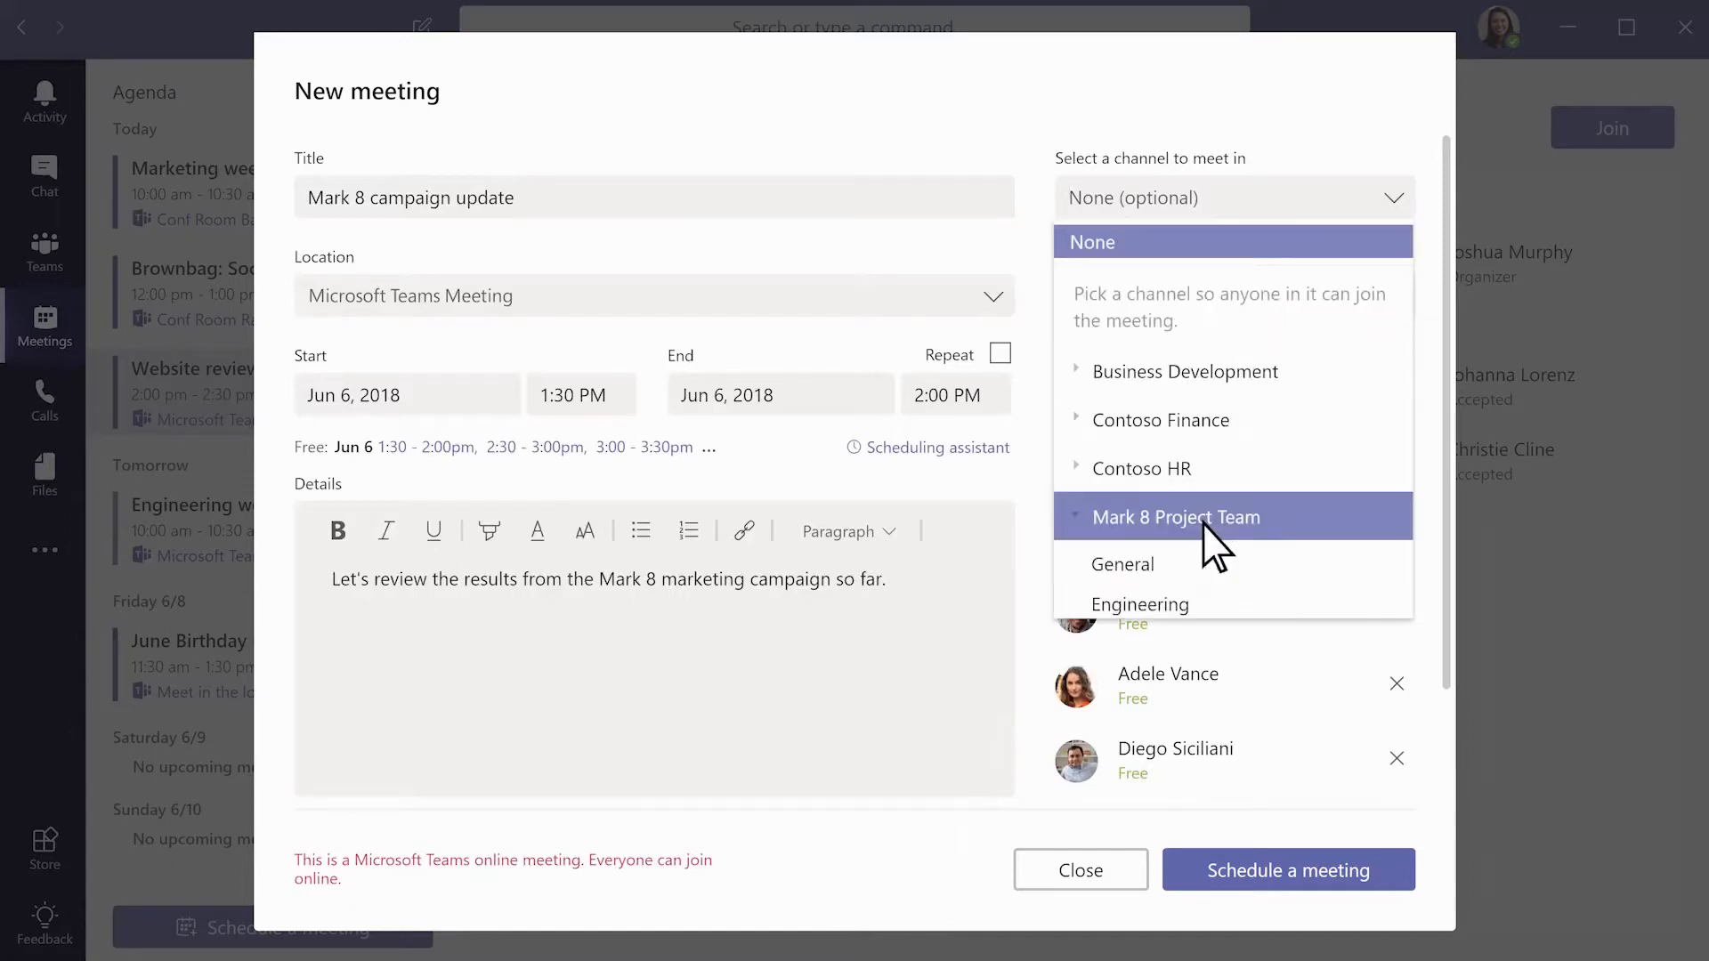
scroll(1203, 523, down, 1)
scroll(1203, 523, down, 1)
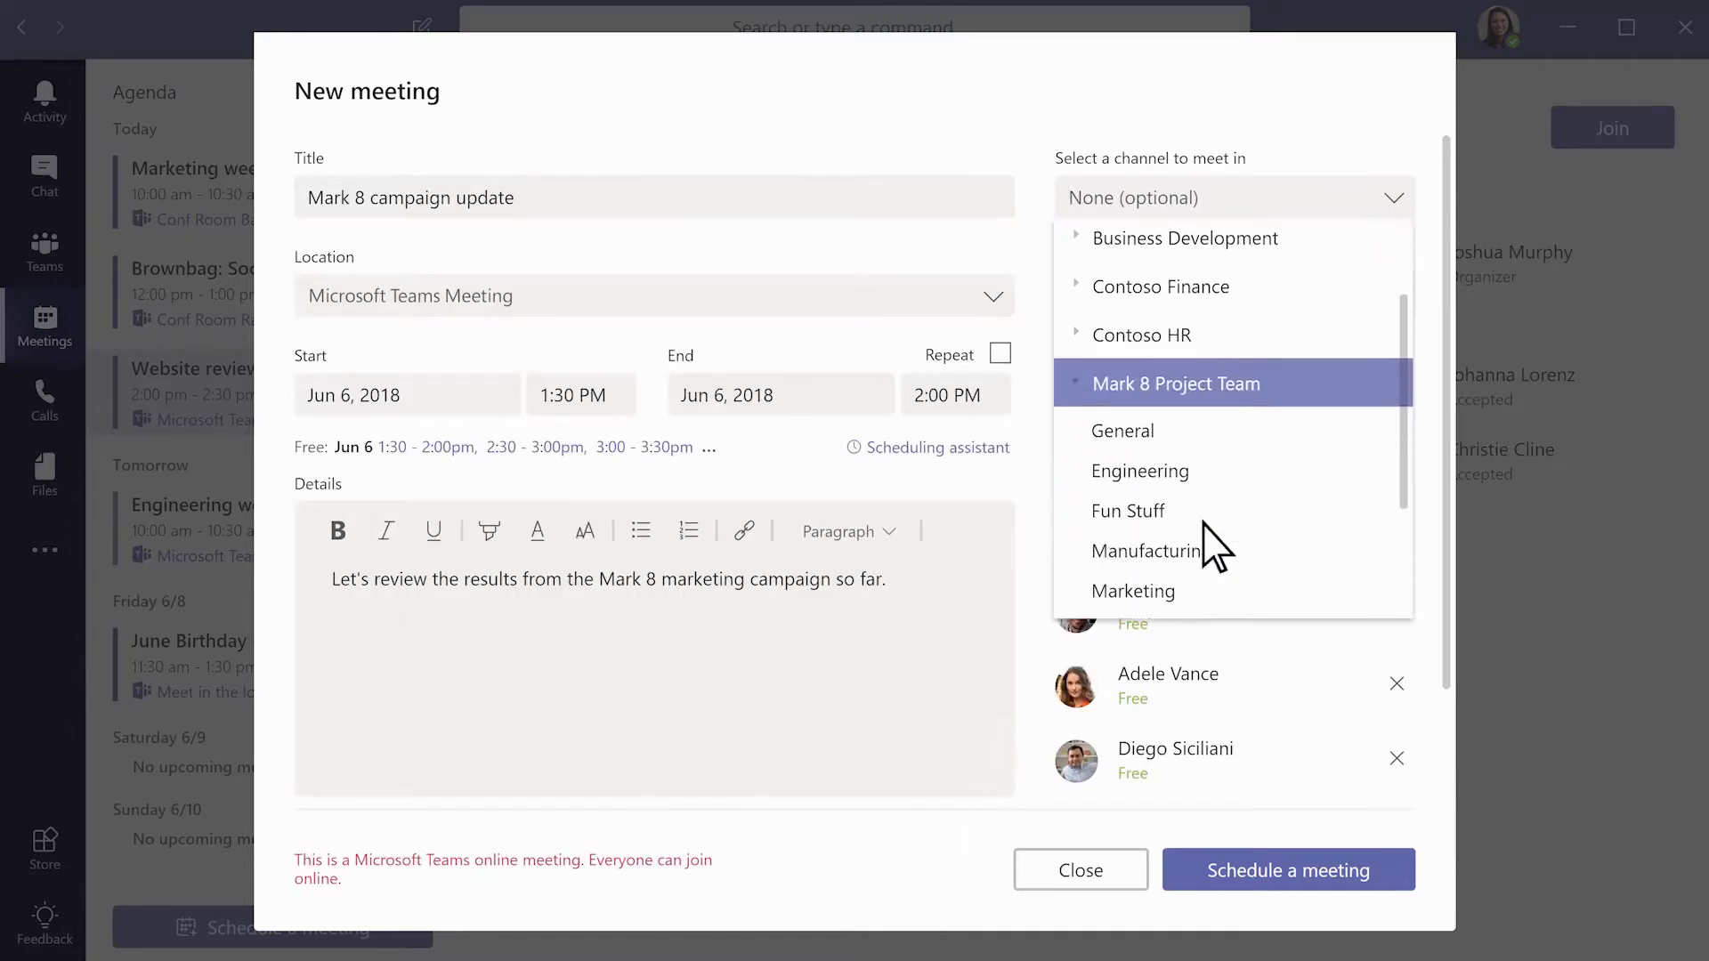
click(1164, 596)
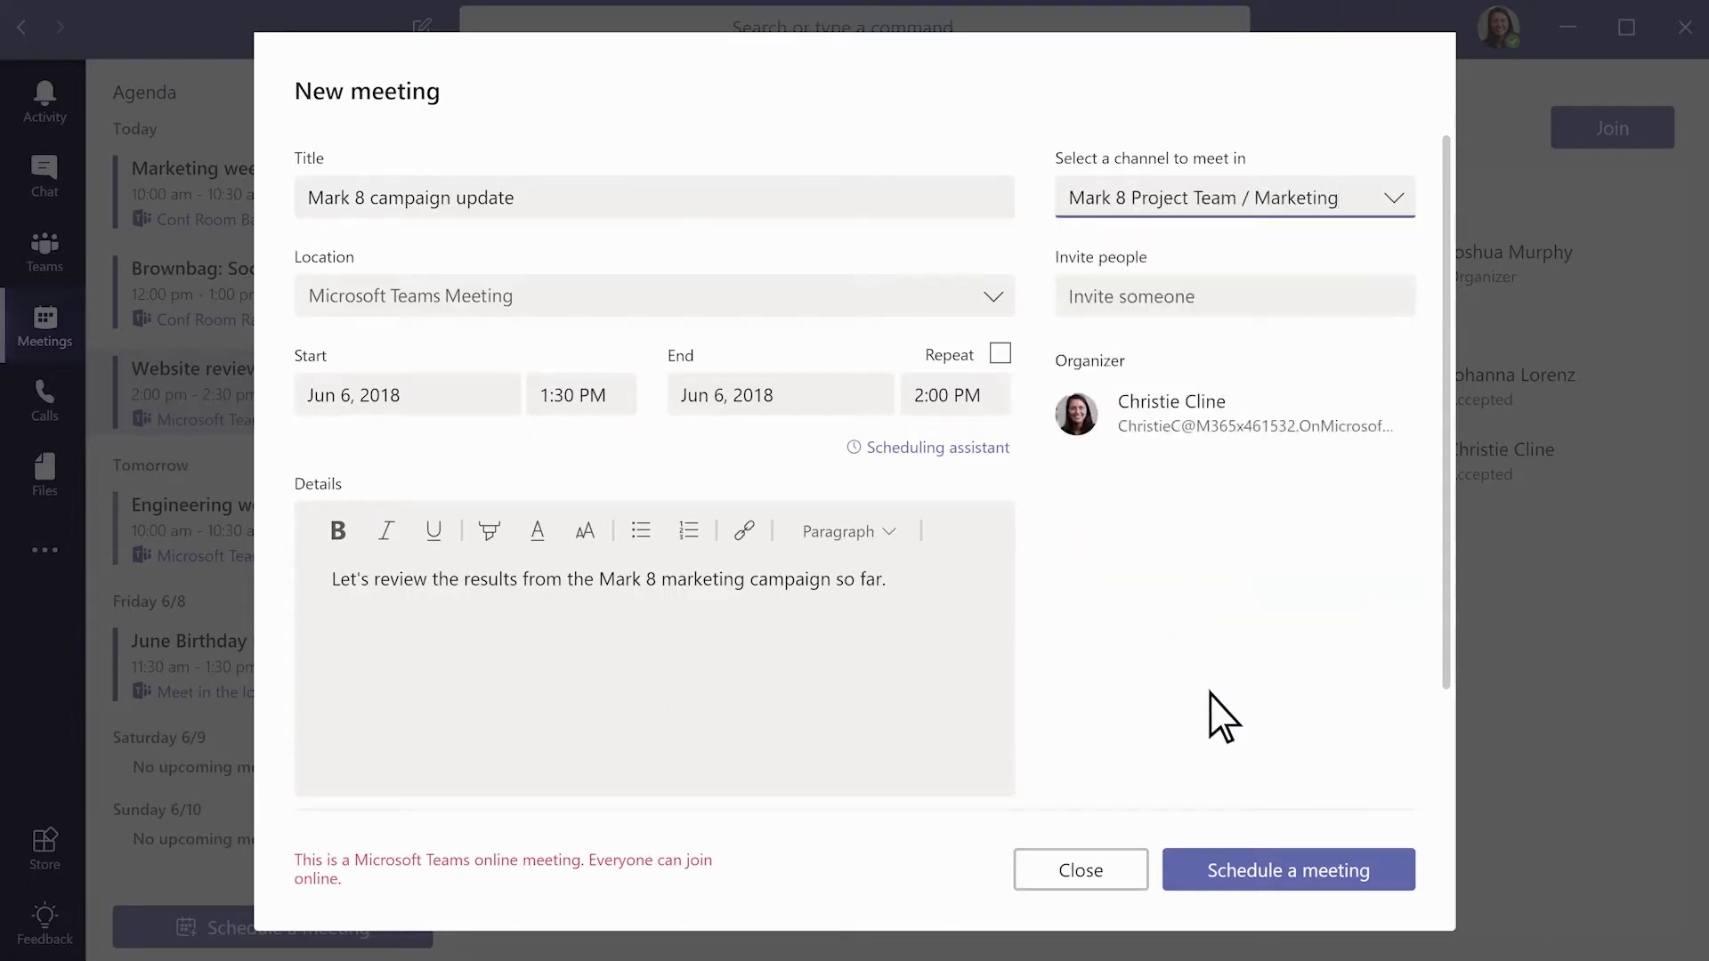
click(1277, 871)
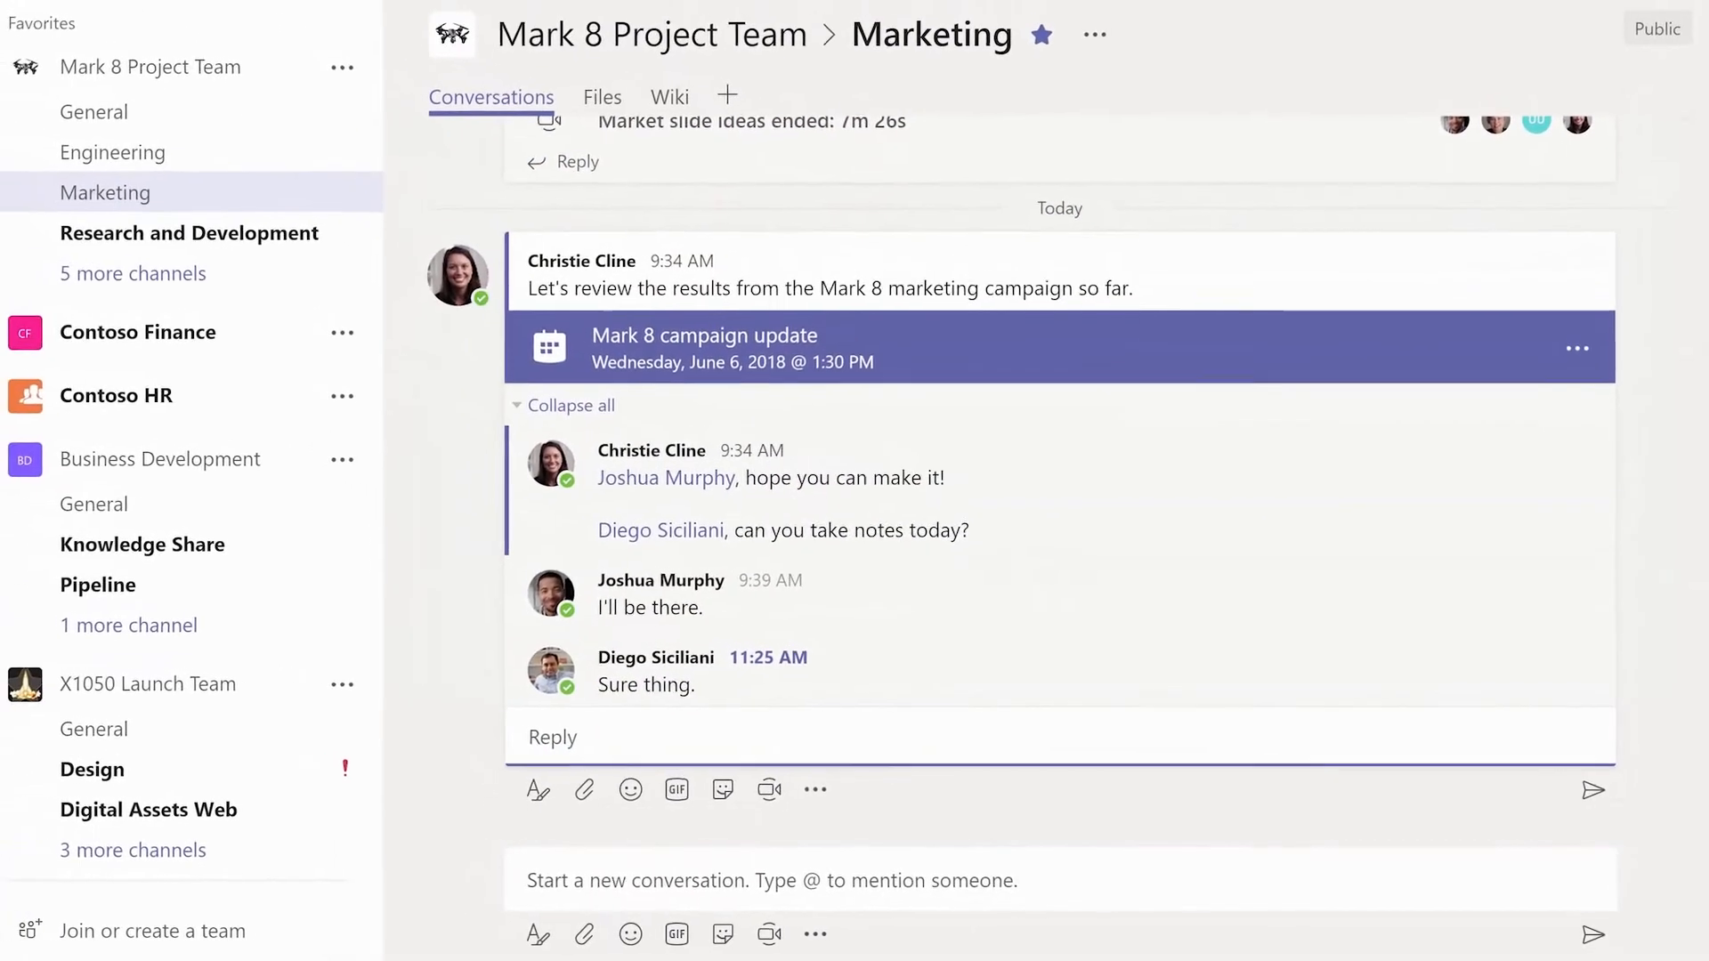
- Start adding a member to the Project Falcon team, entering the guest's e-mail address and selecting it as a guest
click(45, 329)
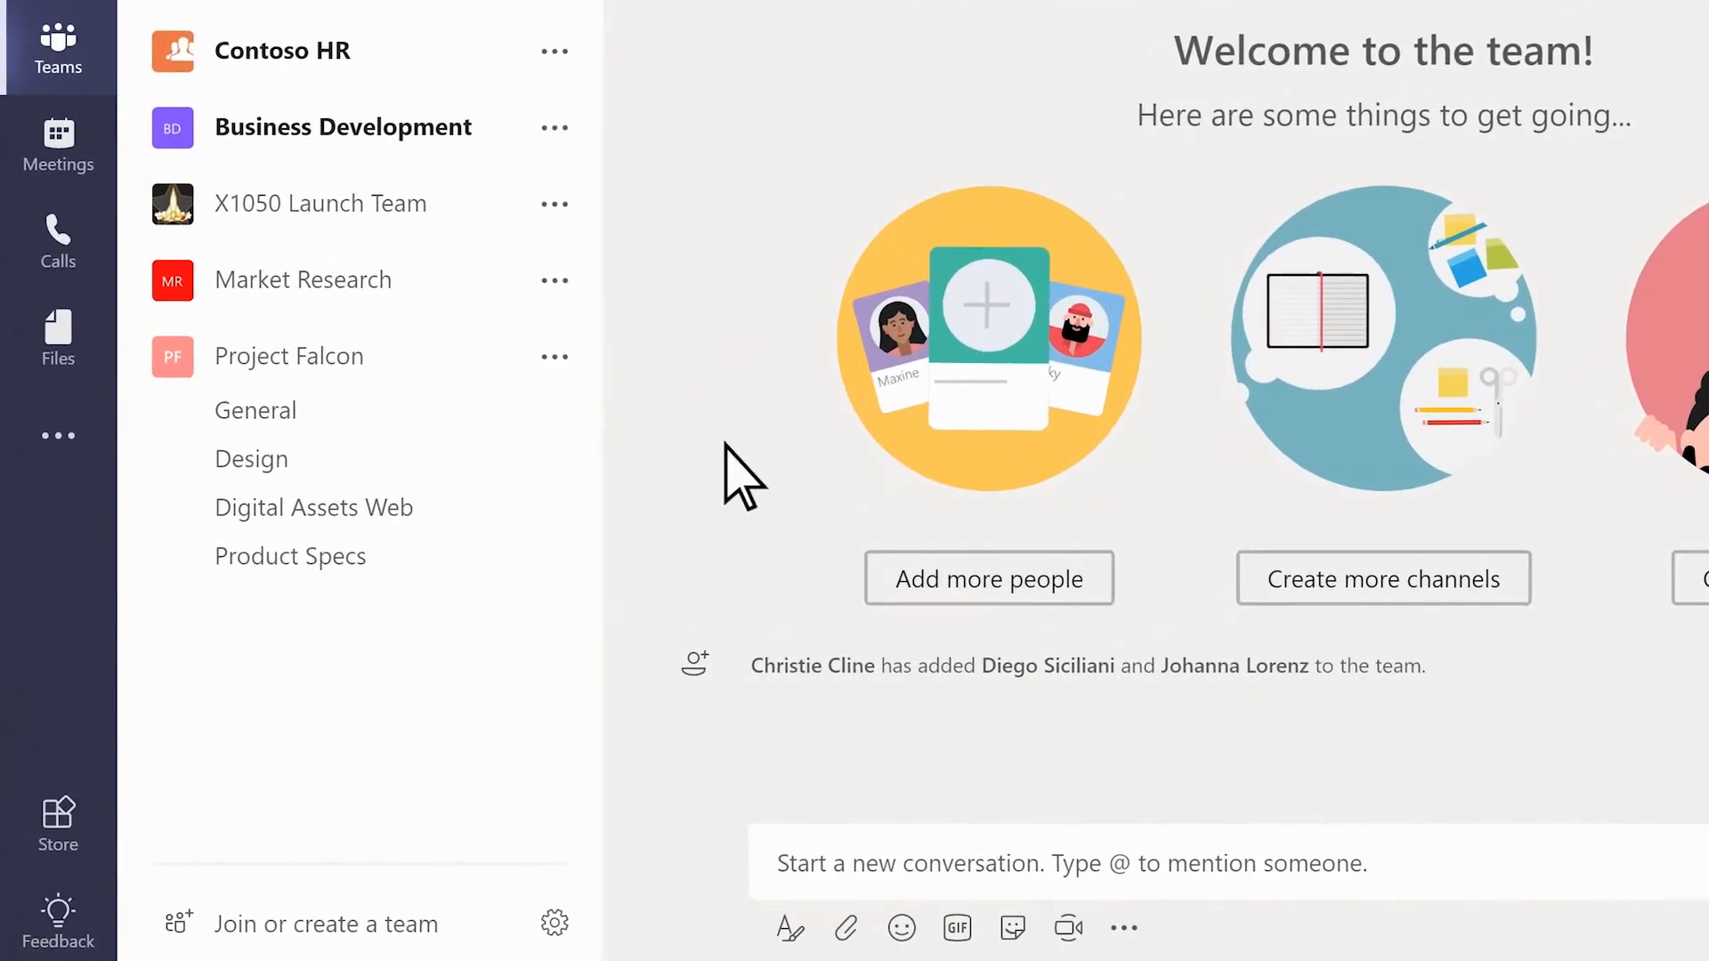
click(555, 357)
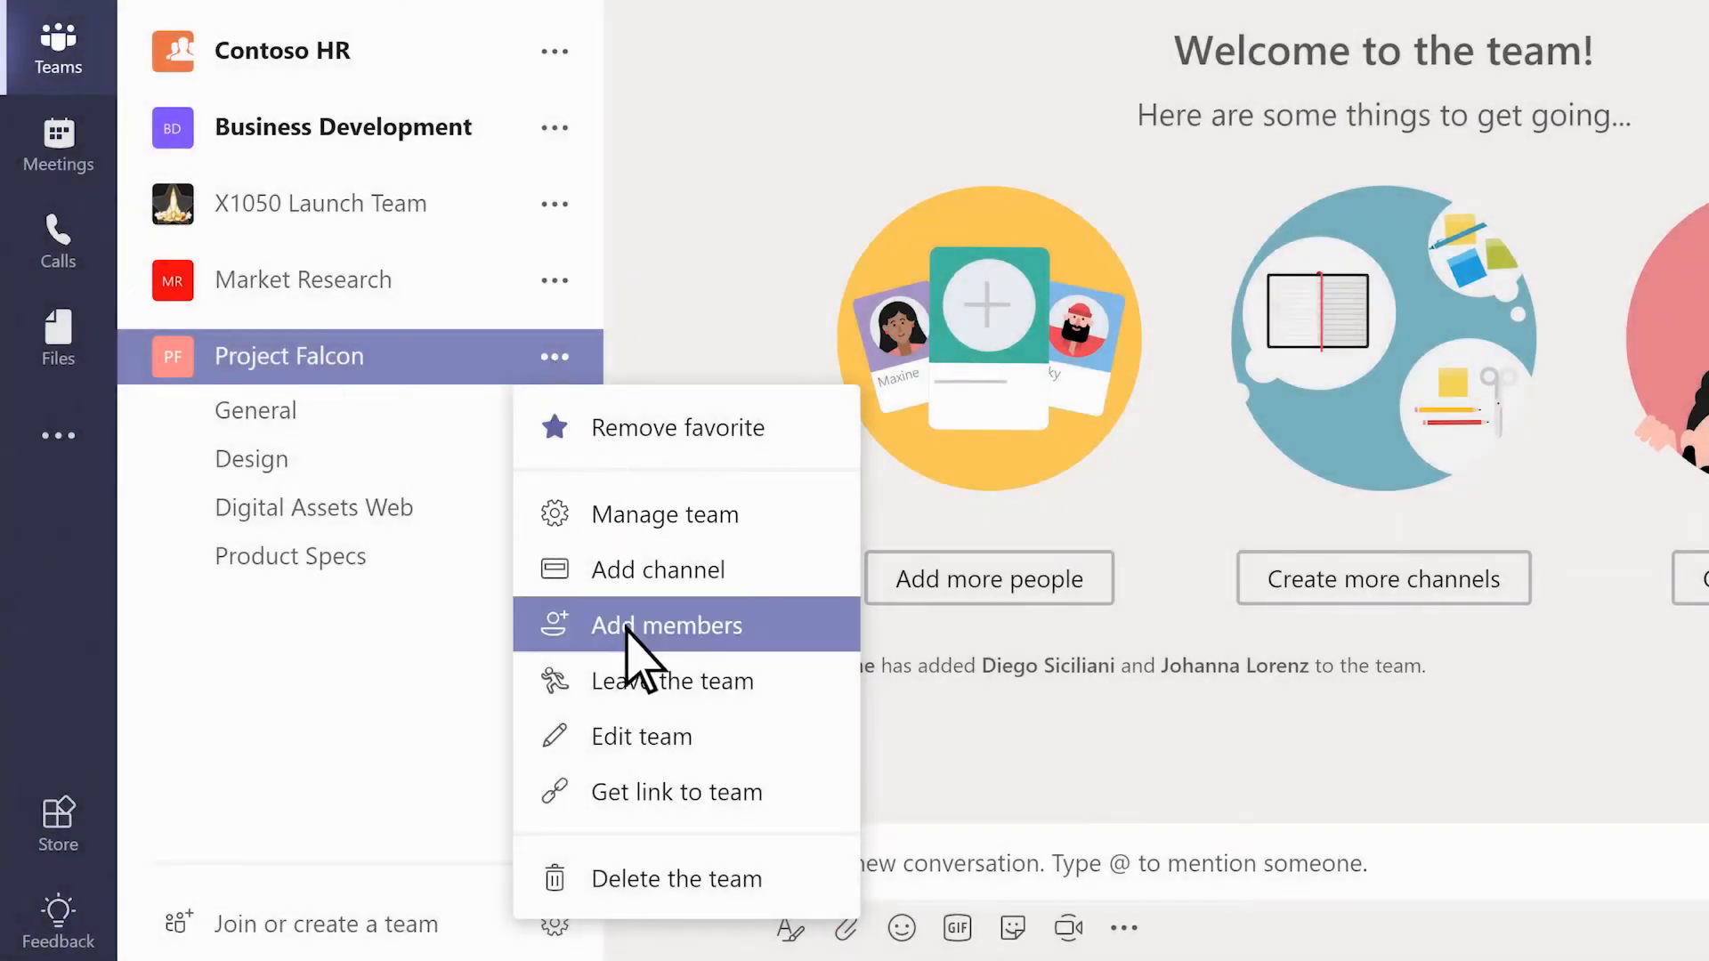
click(628, 627)
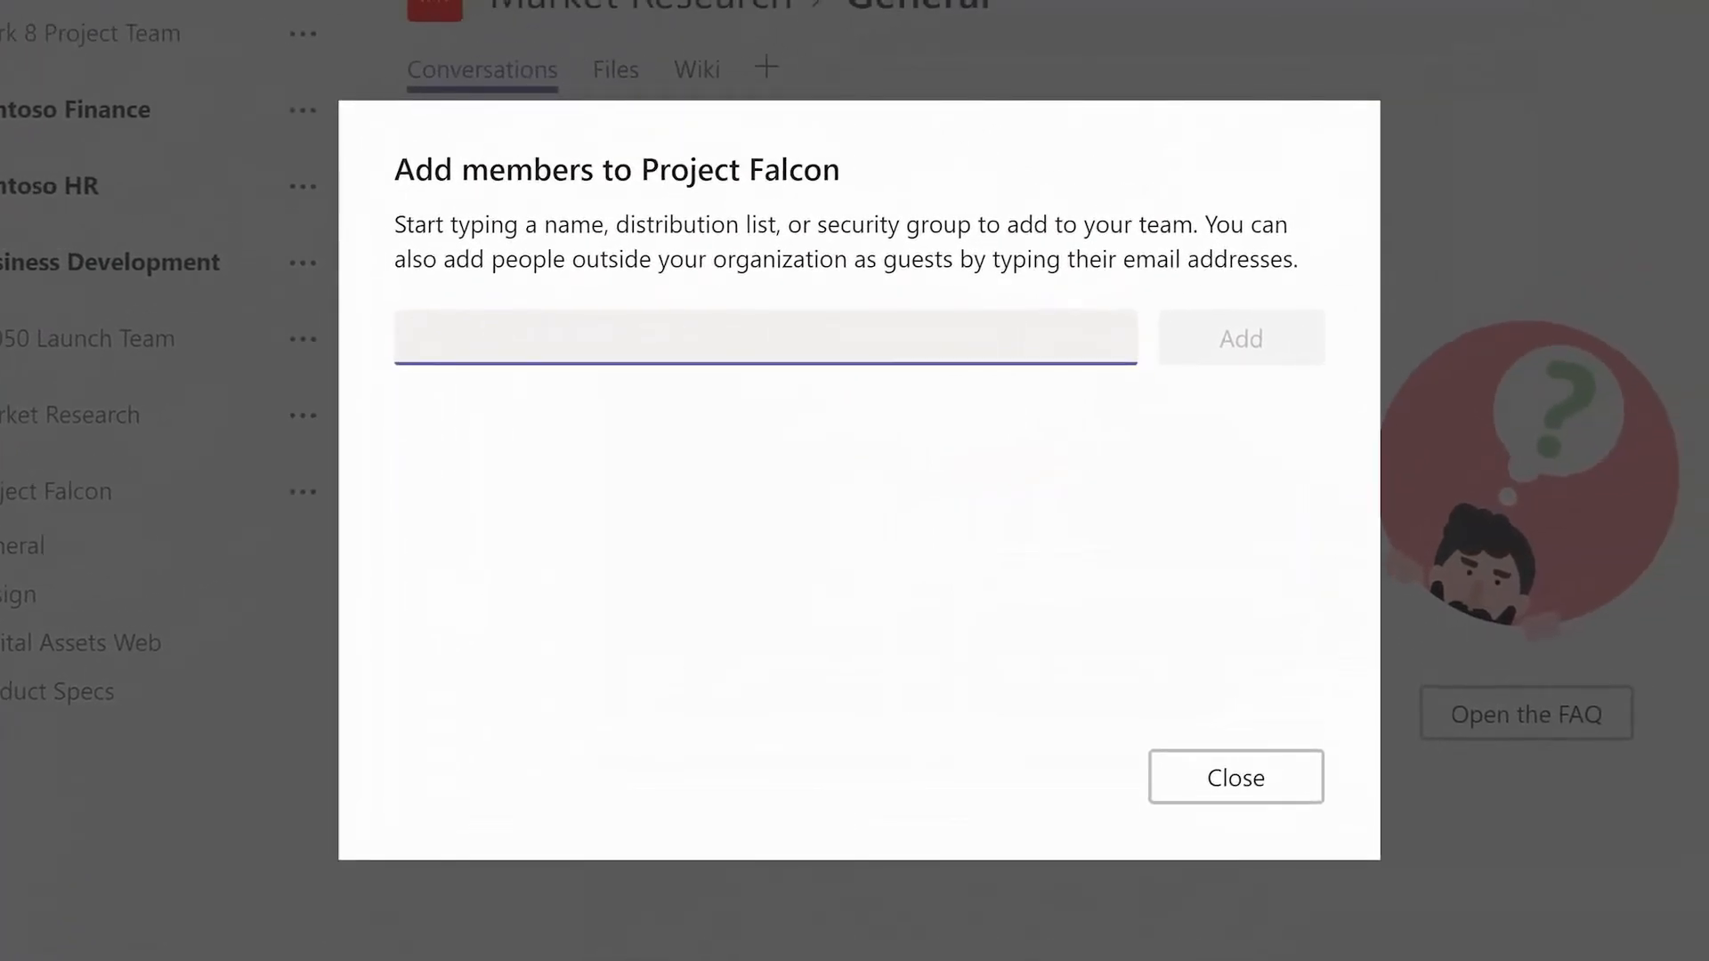
text(CaryK@example.com)
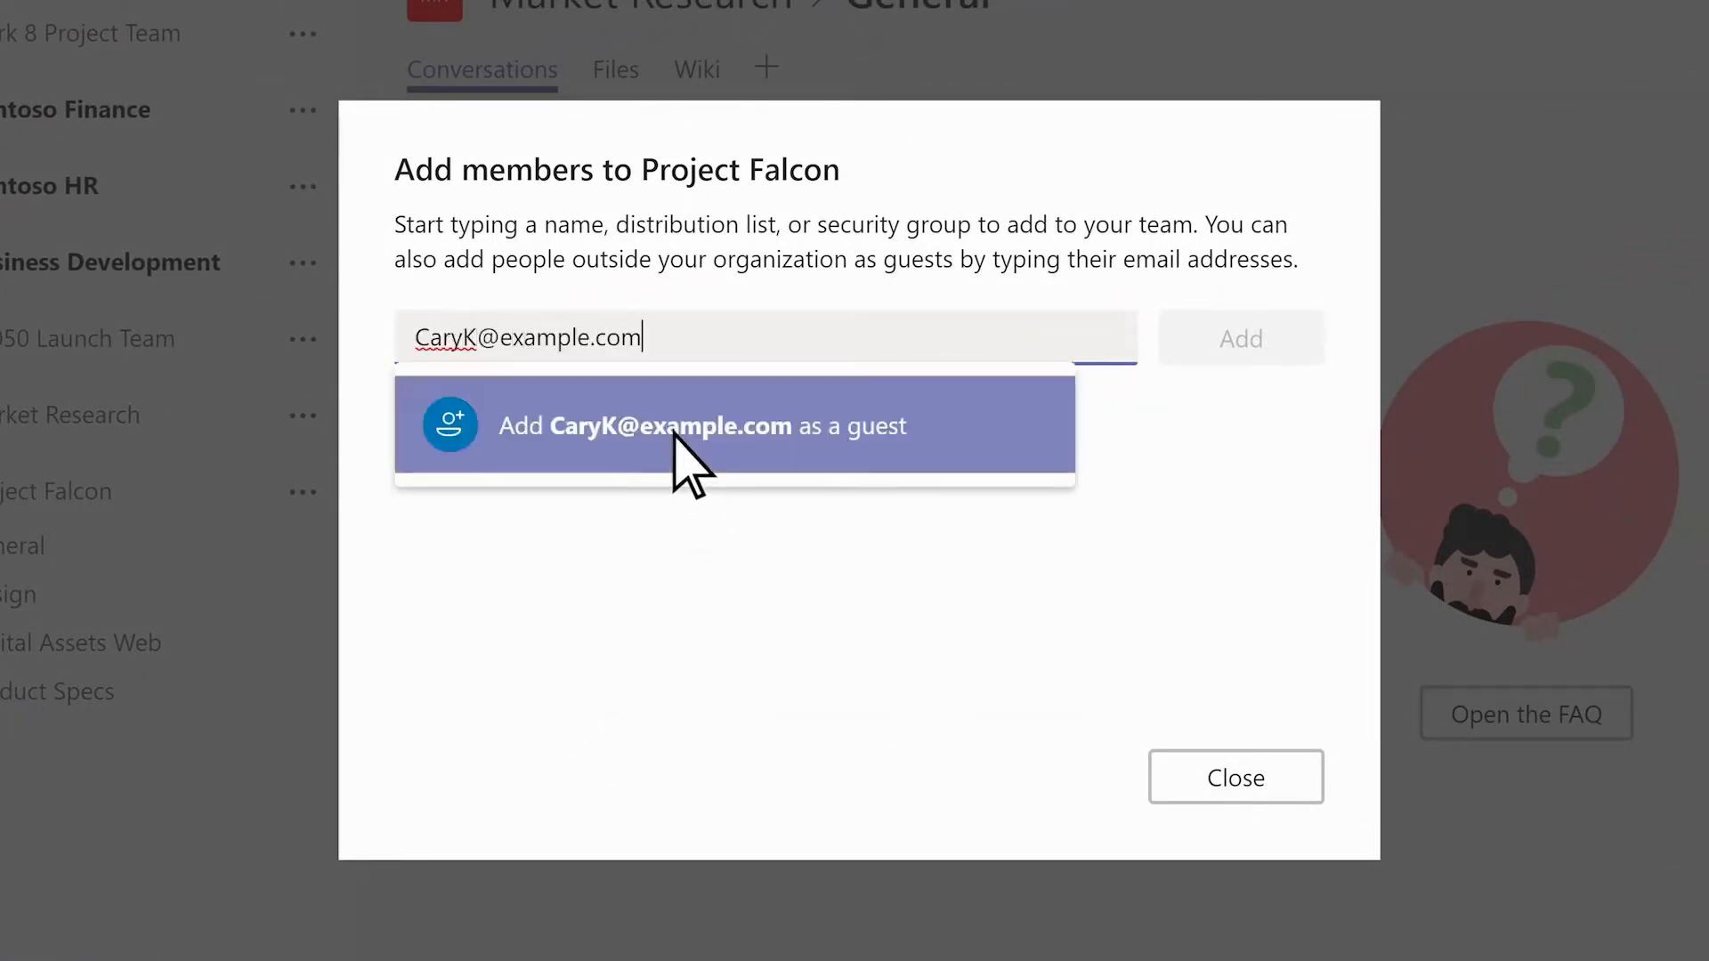
click(678, 442)
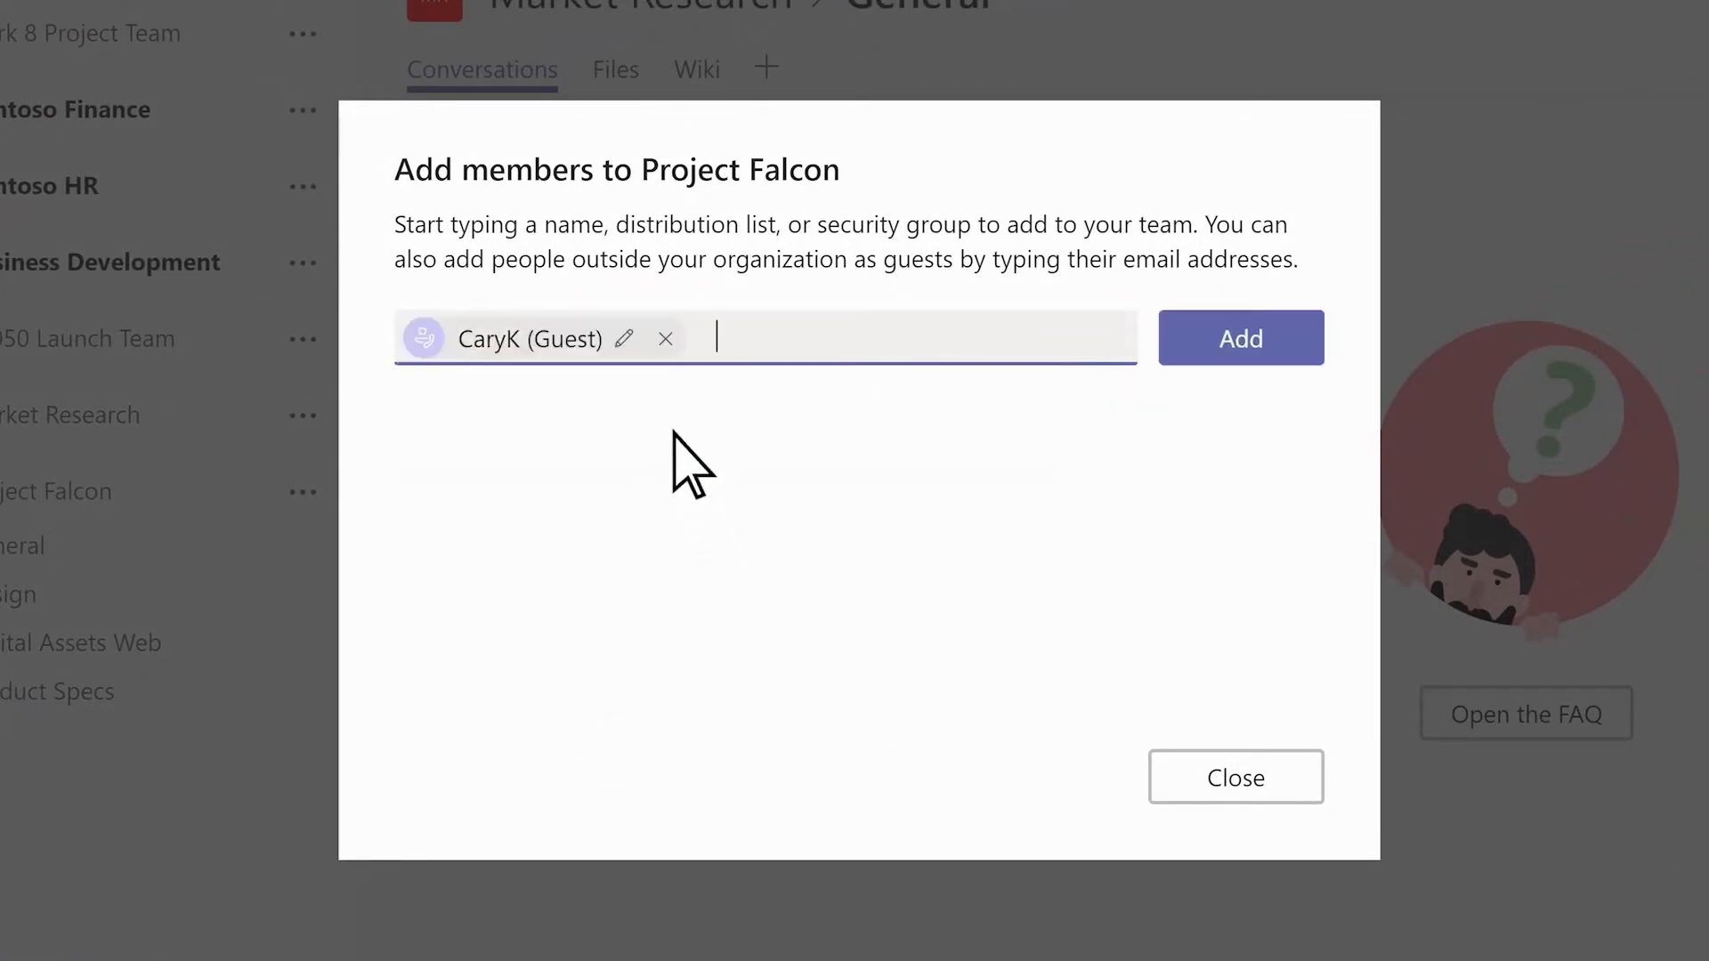
- Change the guest's display name to their full name and add the guest to the Project Falcon team
click(623, 340)
key(BackSpace)
text(Kish)
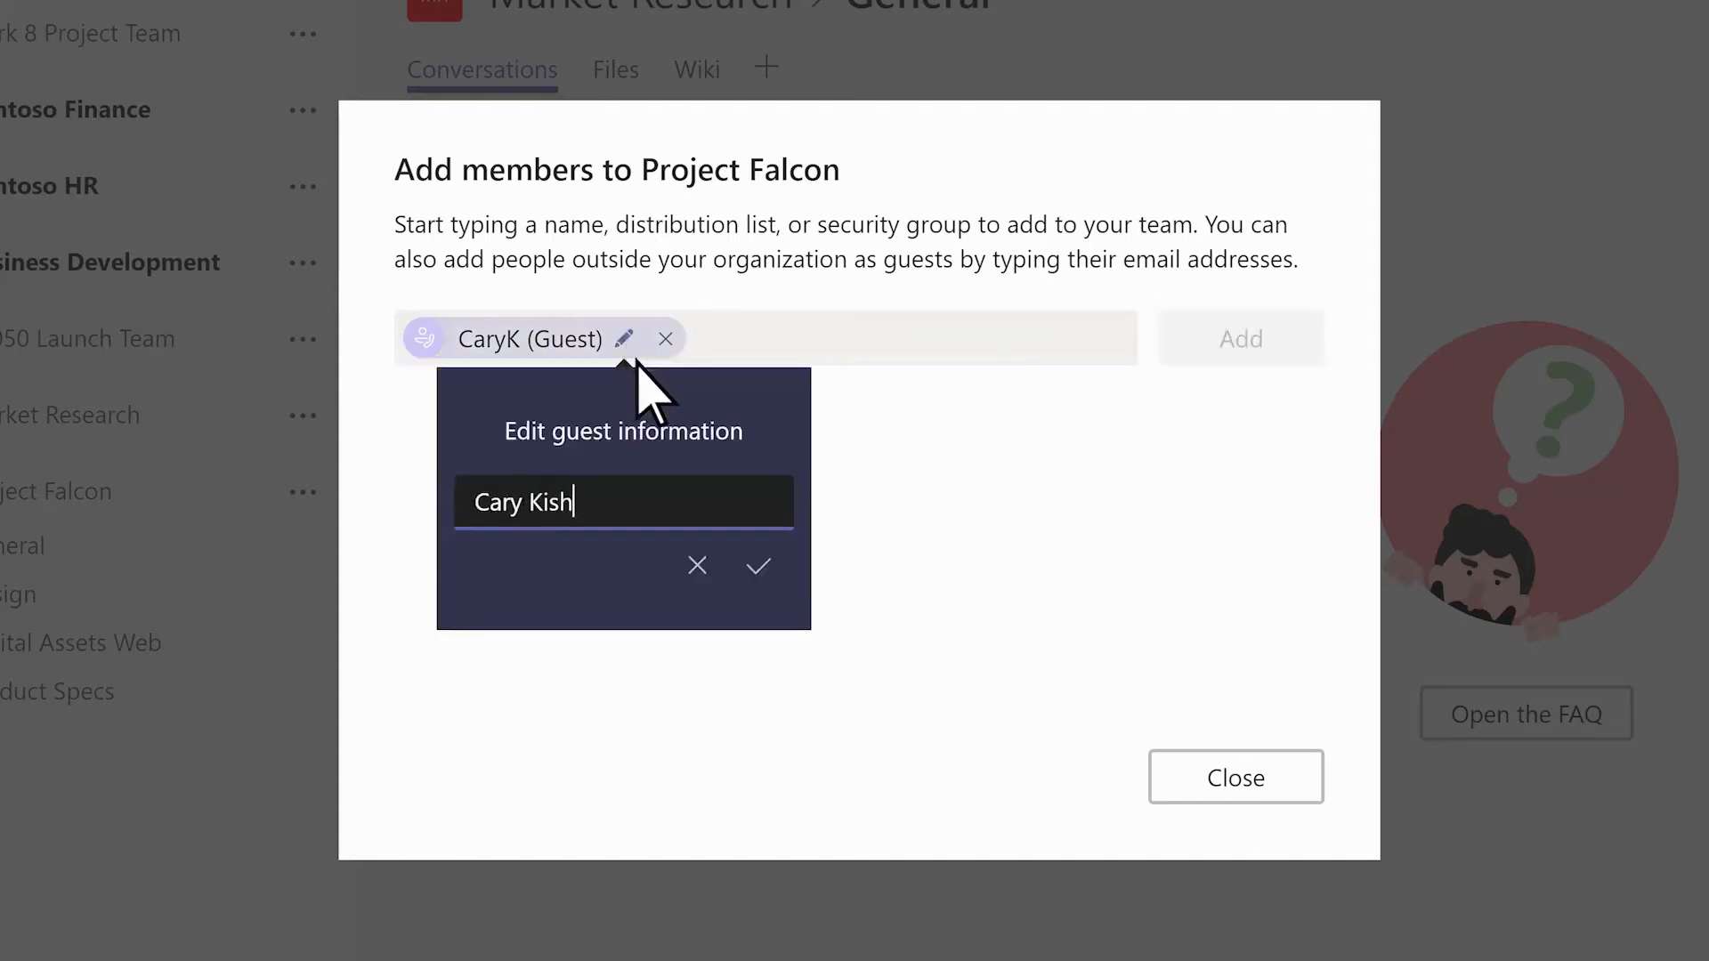
click(759, 570)
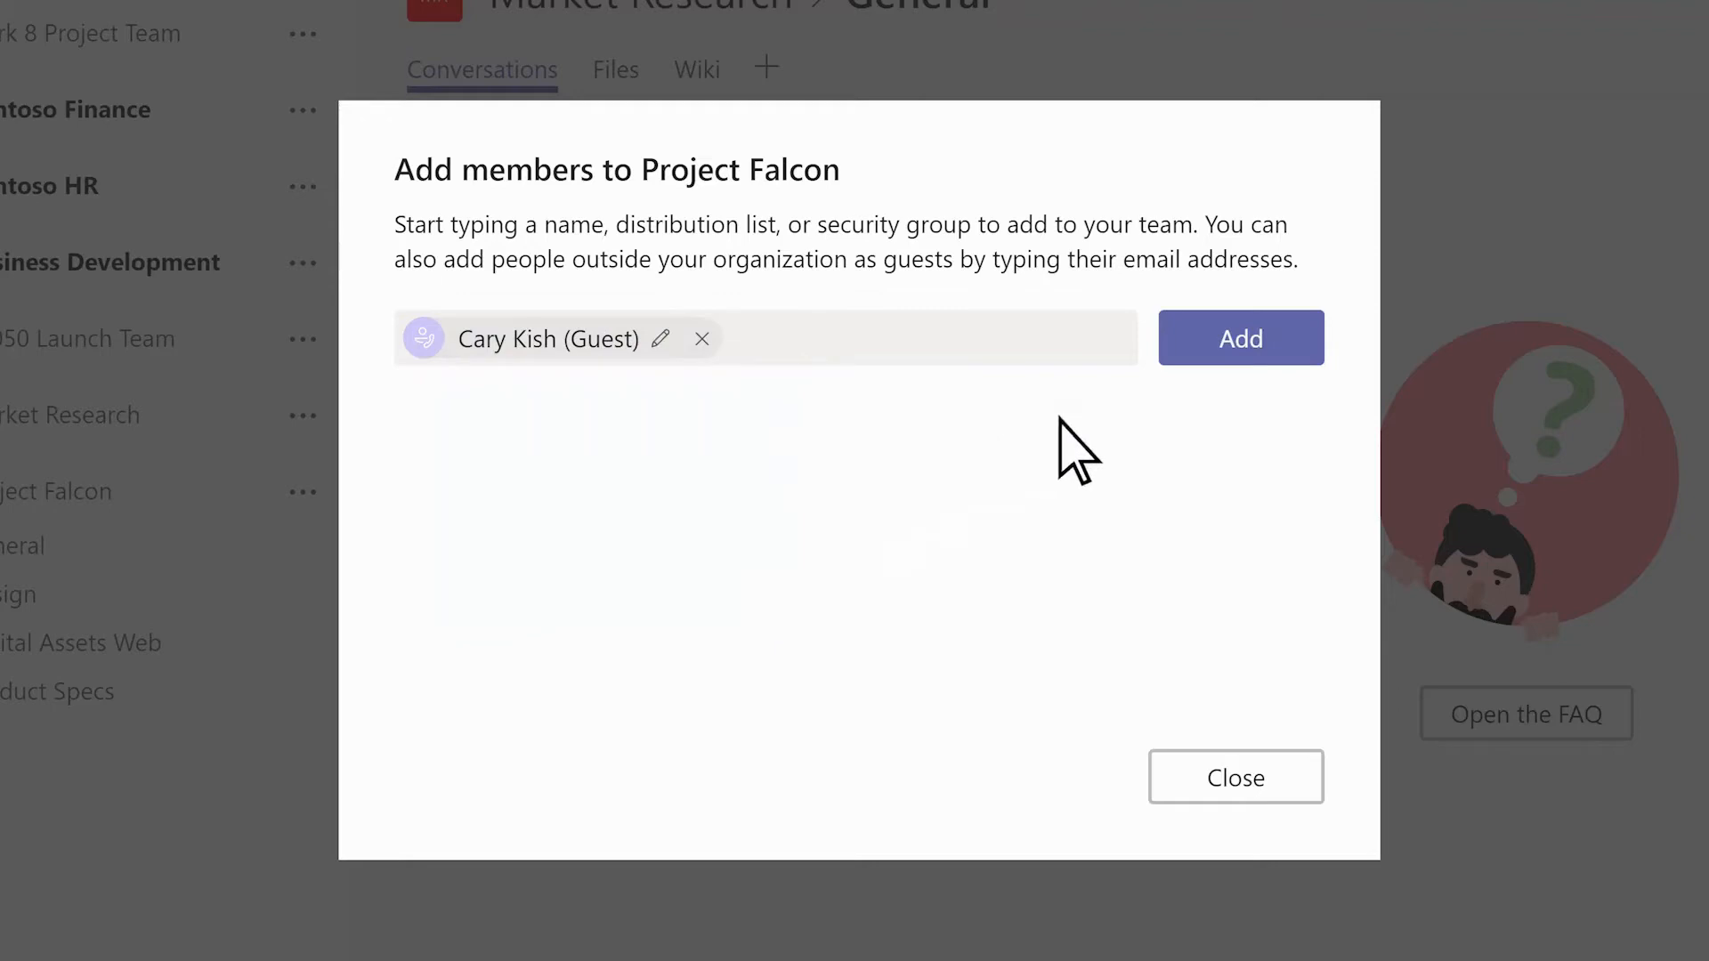
click(1235, 342)
click(1232, 783)
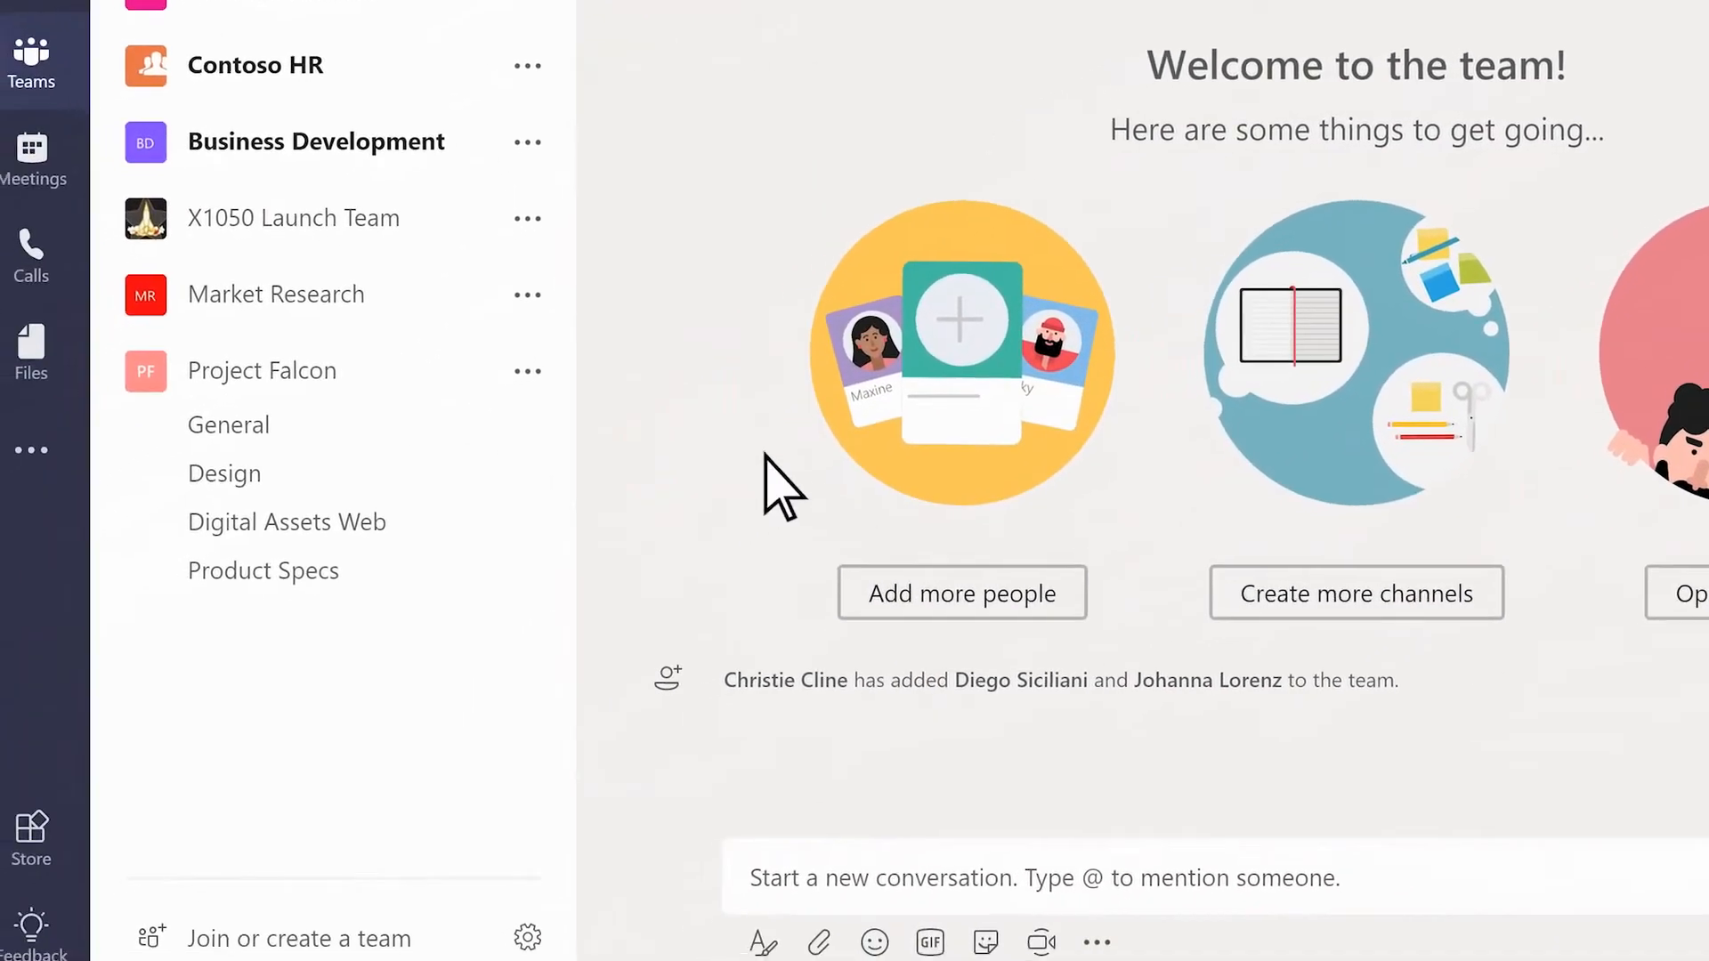
- Open team management for Project Falcon and change the marketing assistant's role to Owner
click(303, 492)
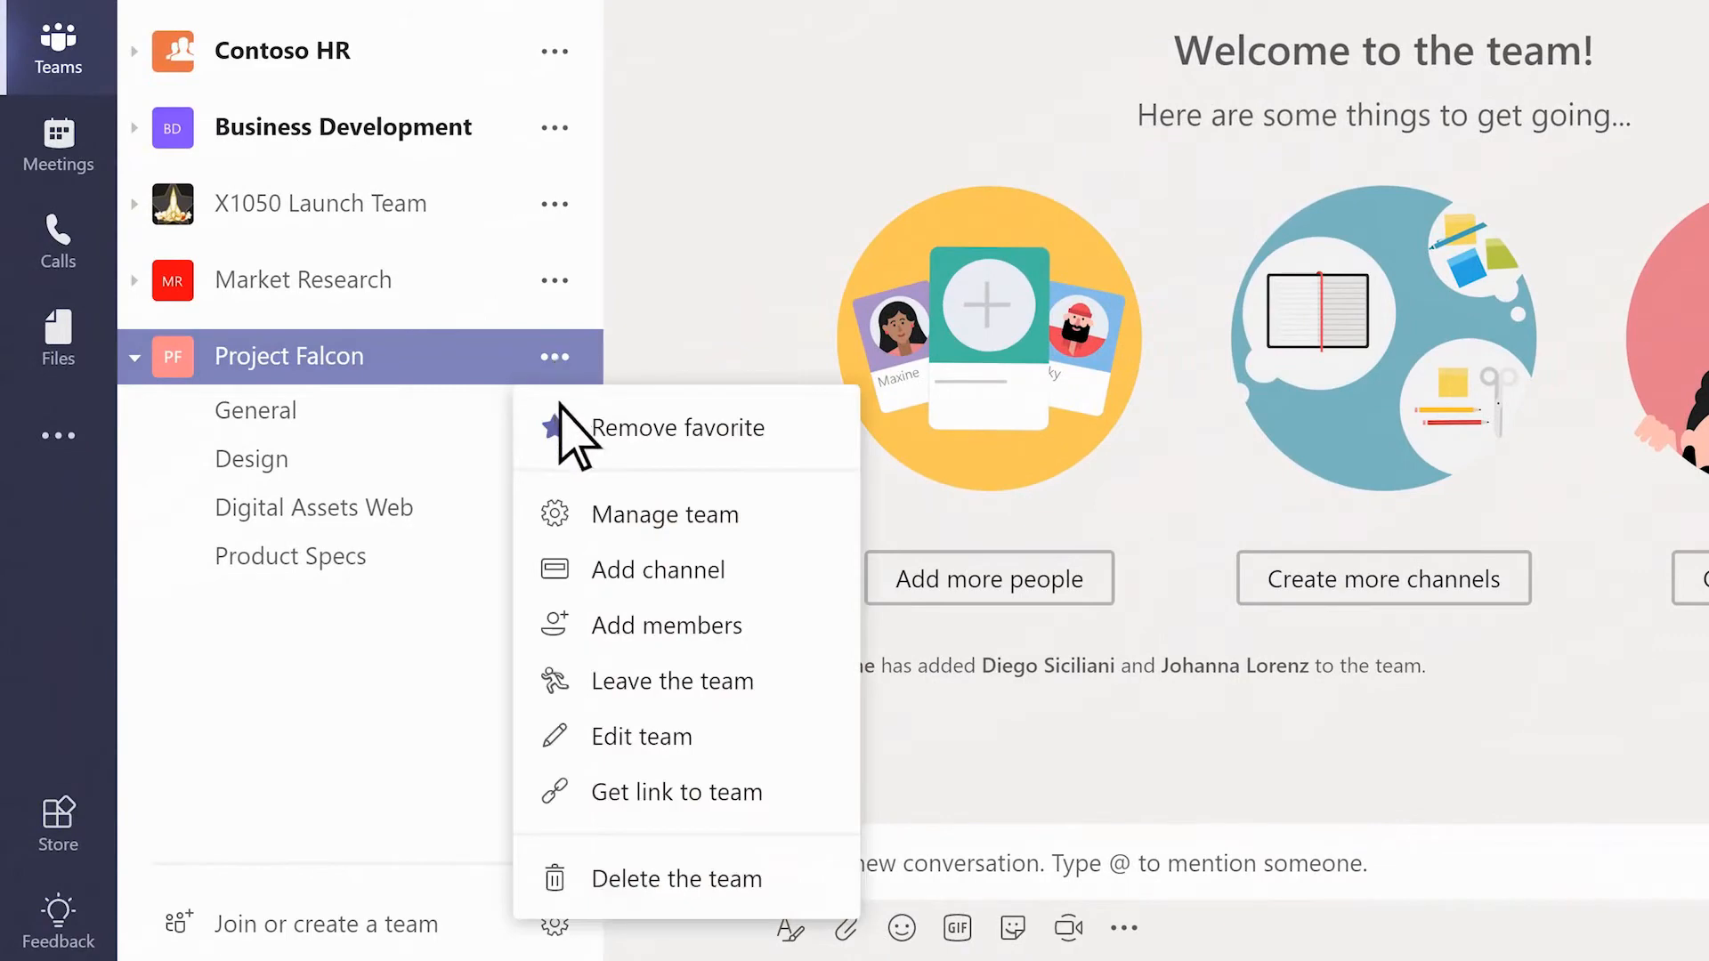
click(562, 531)
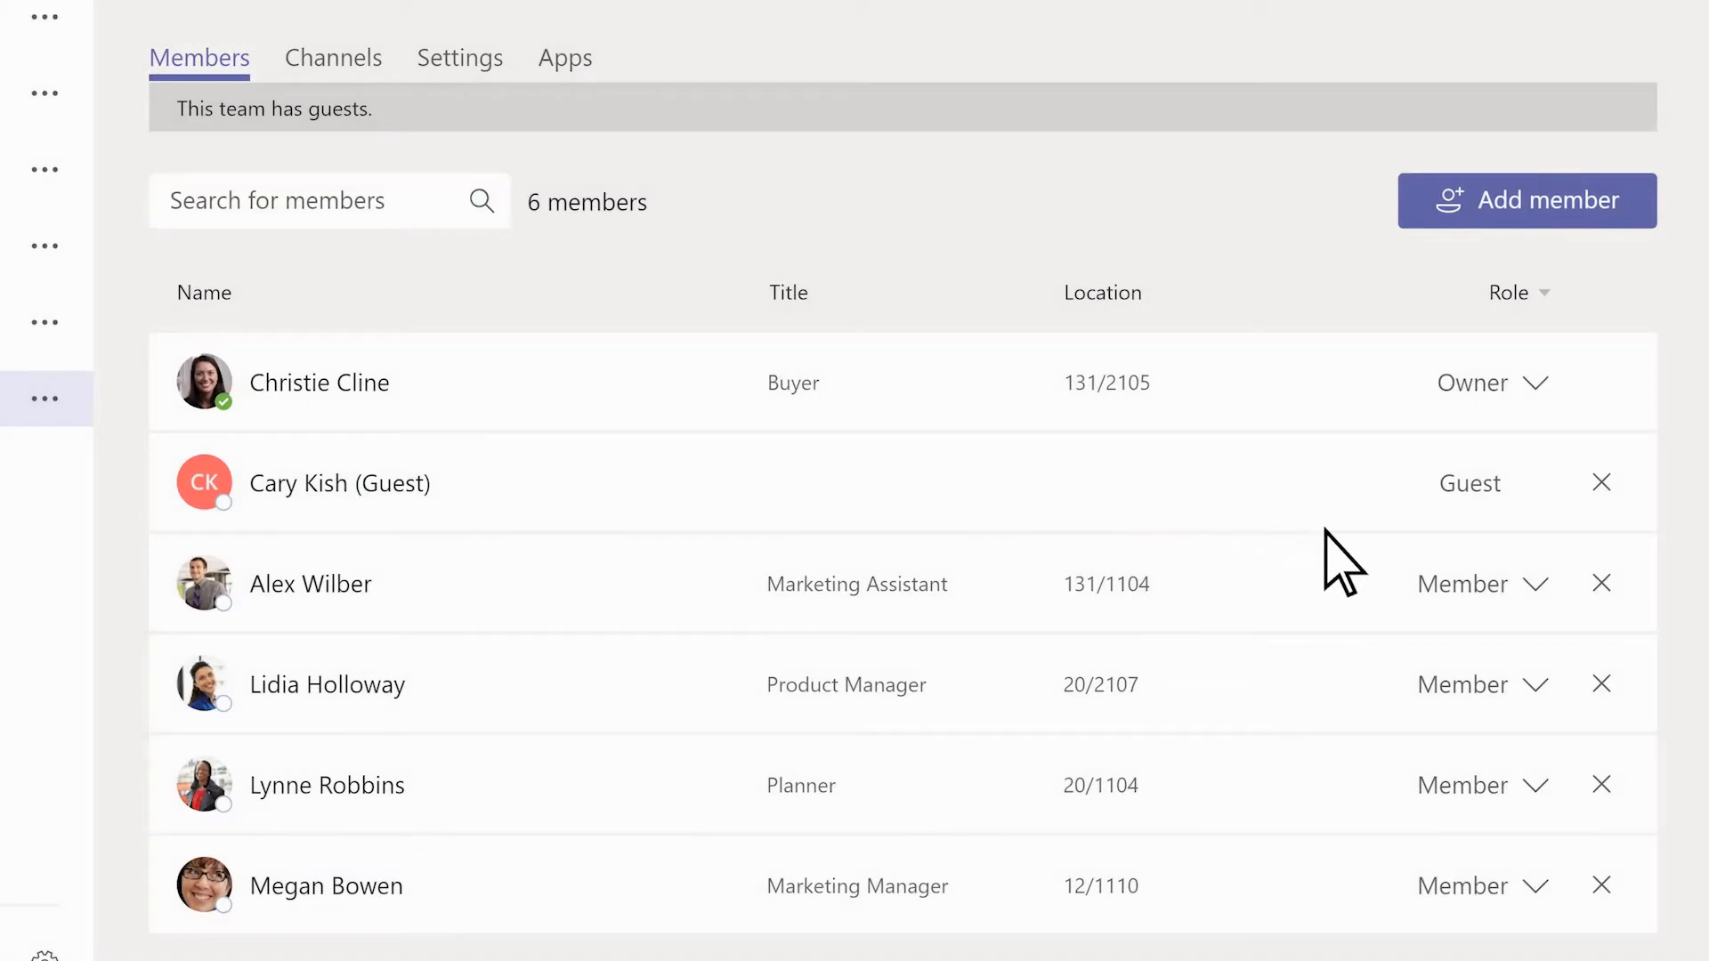
click(1535, 585)
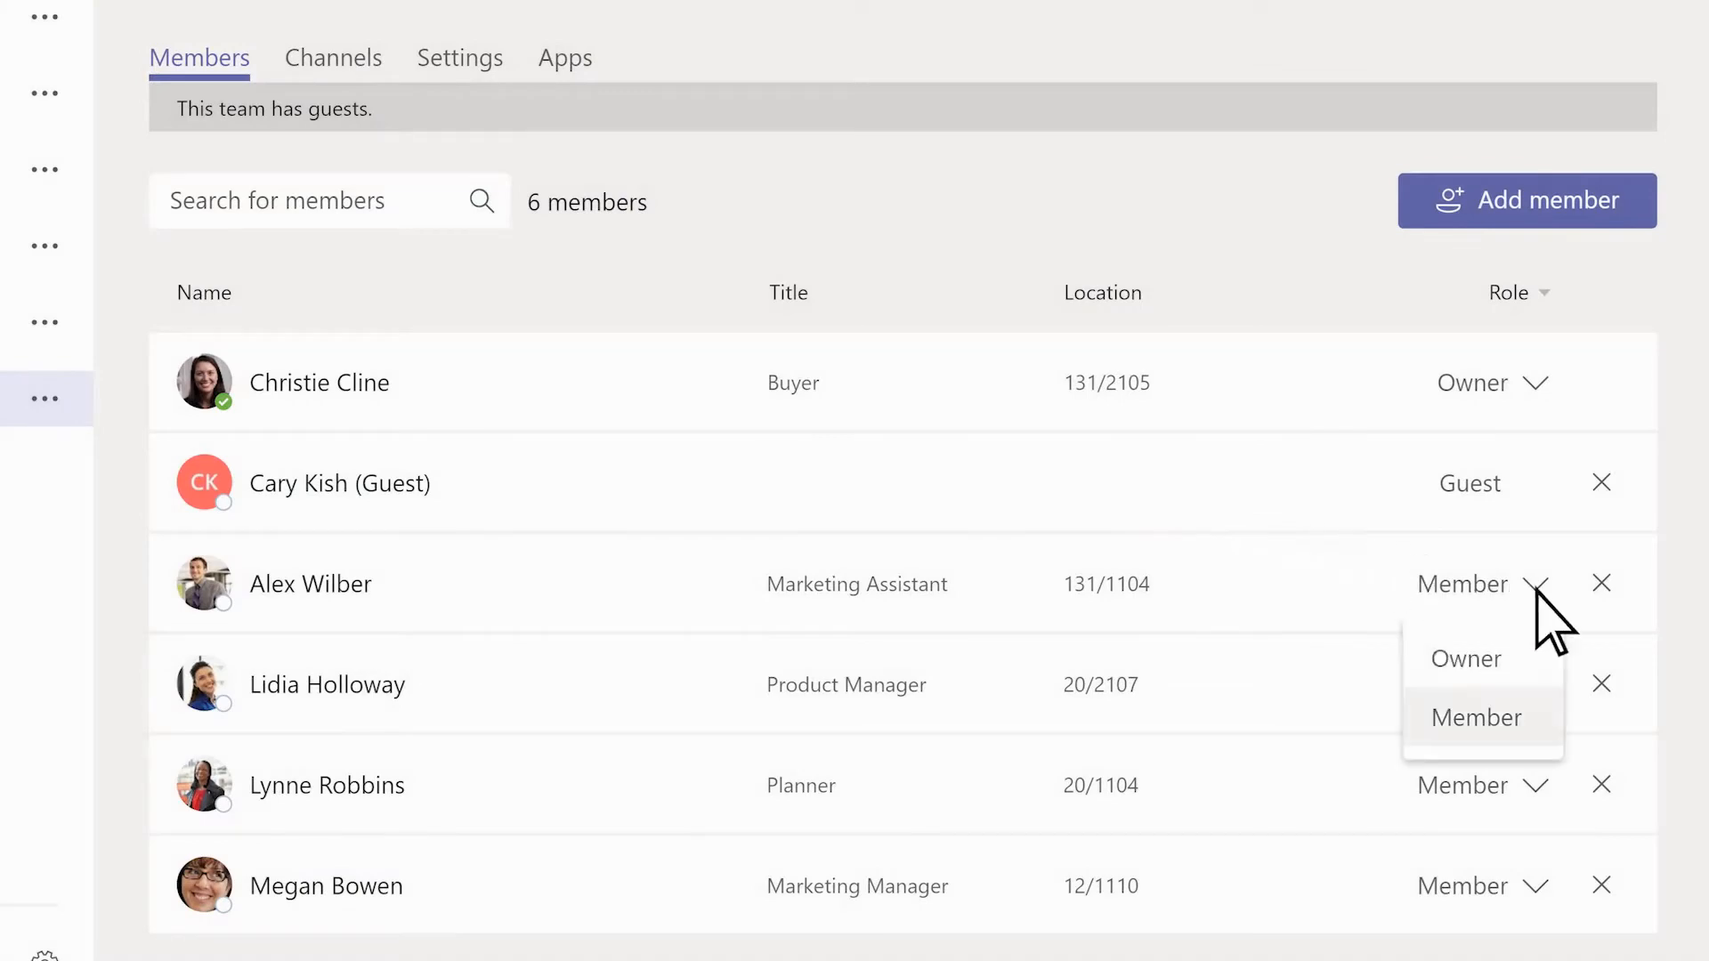
click(1495, 660)
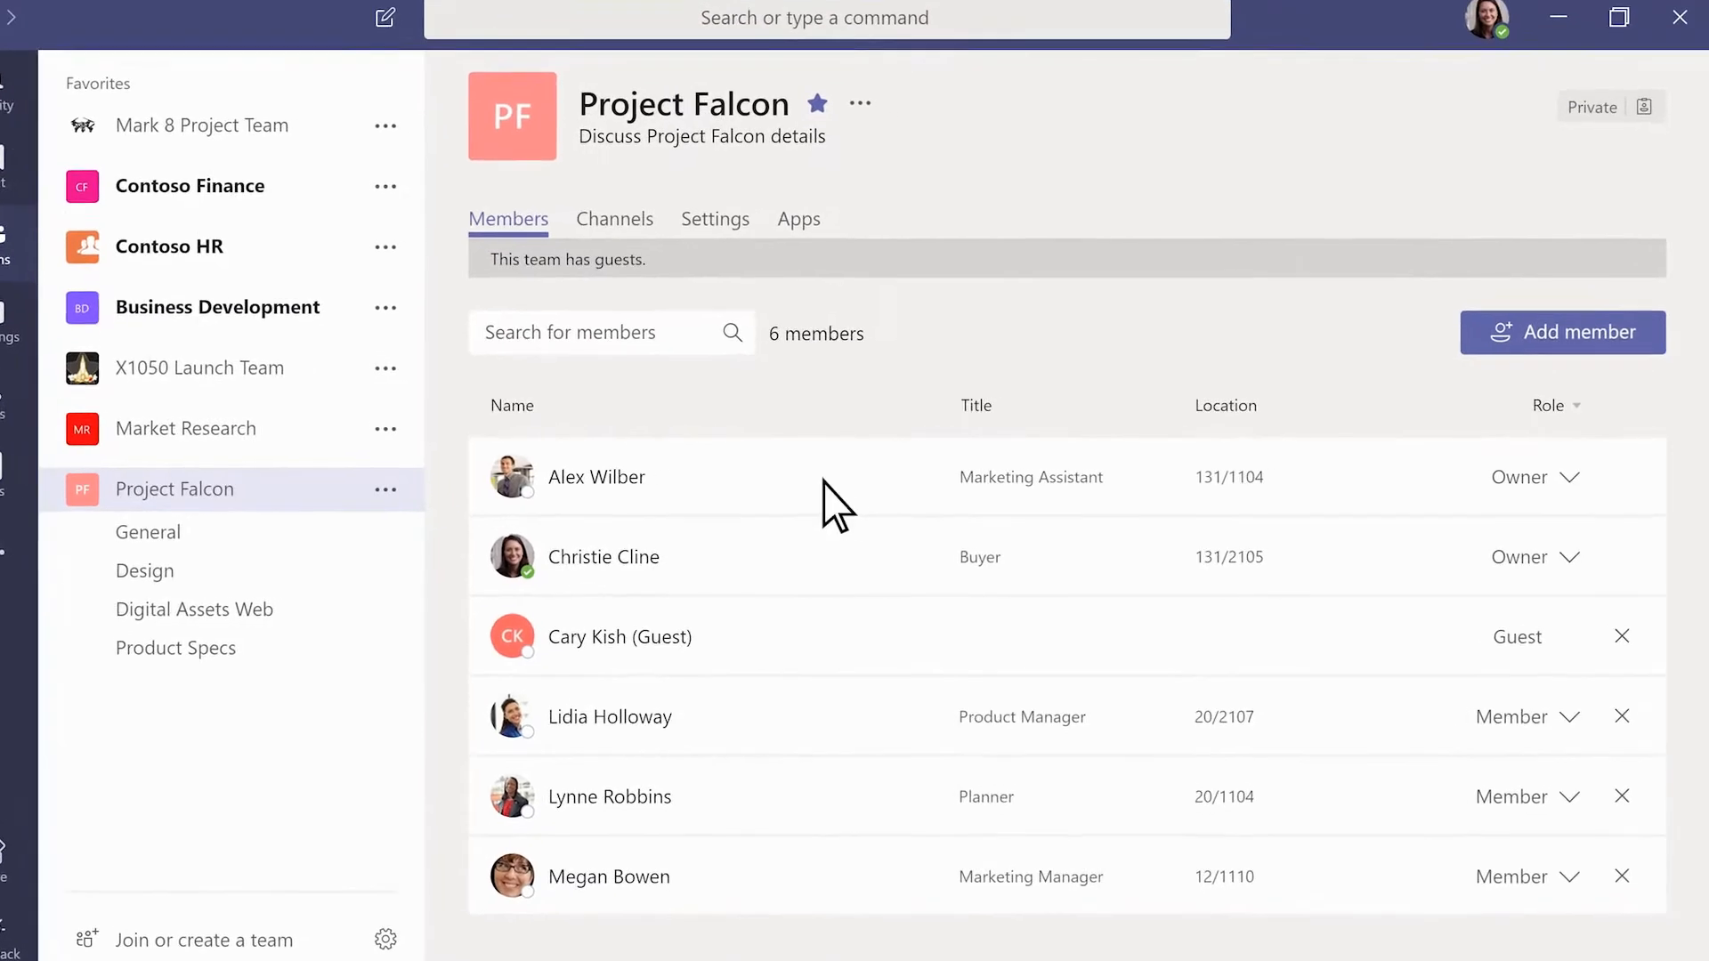
- View the team's channels and replace the team picture in the team settings with the illustration of the cheering group
click(497, 197)
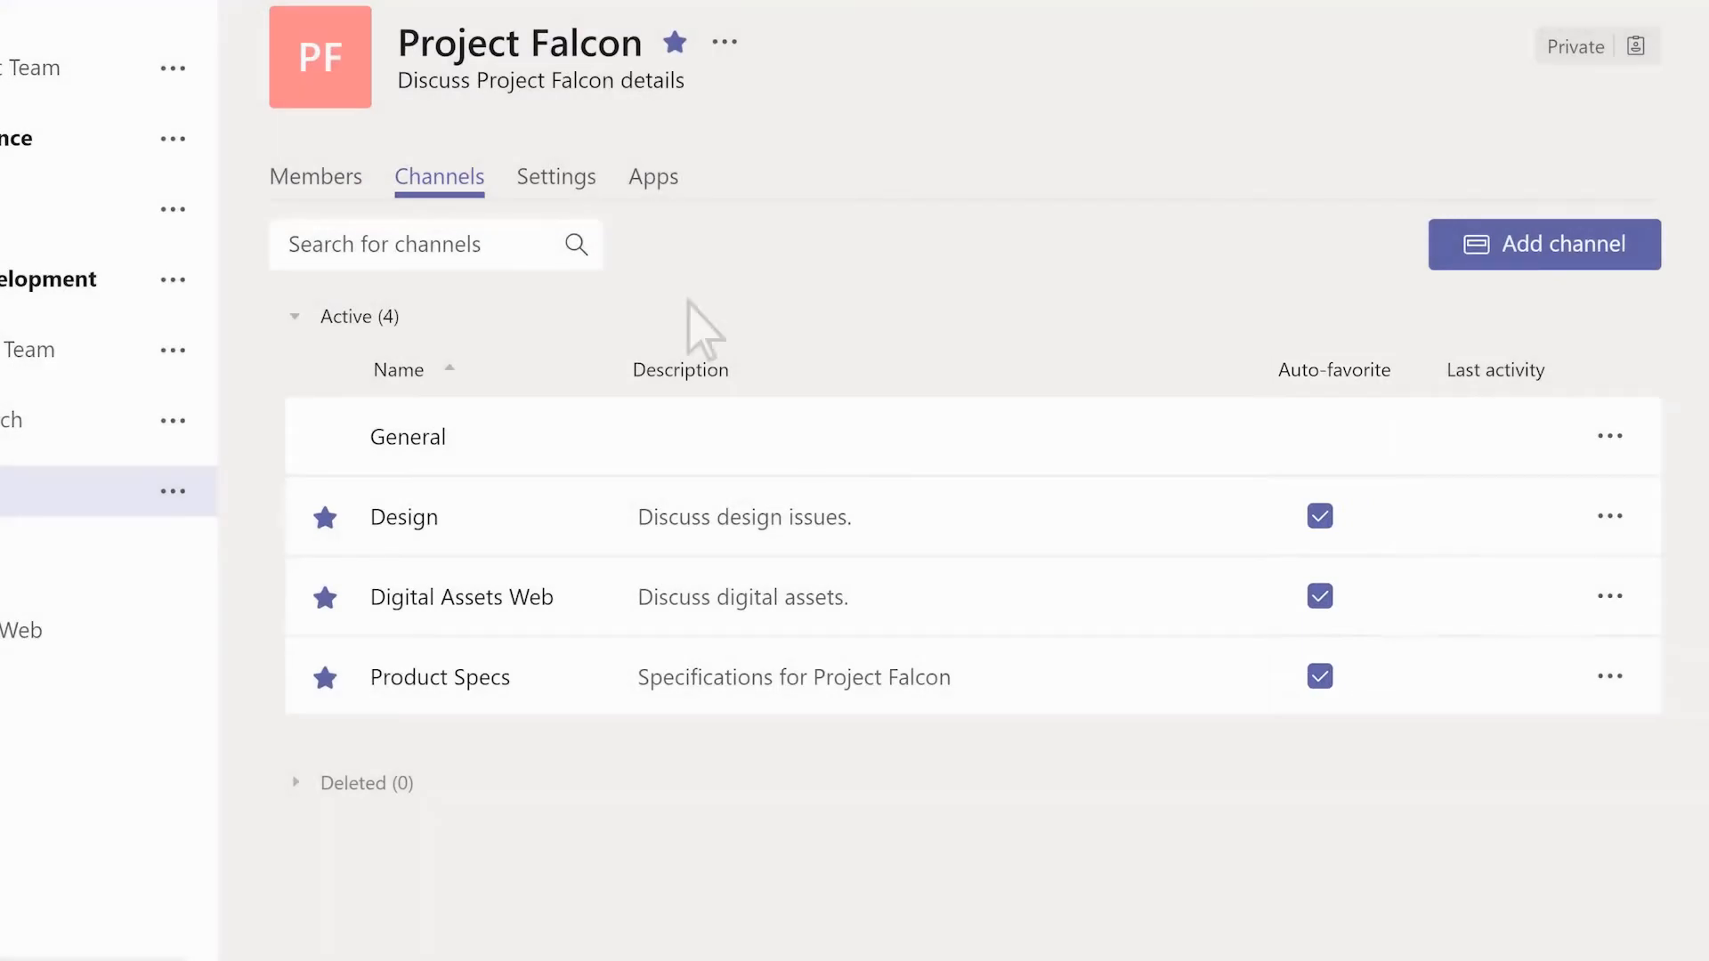
click(558, 182)
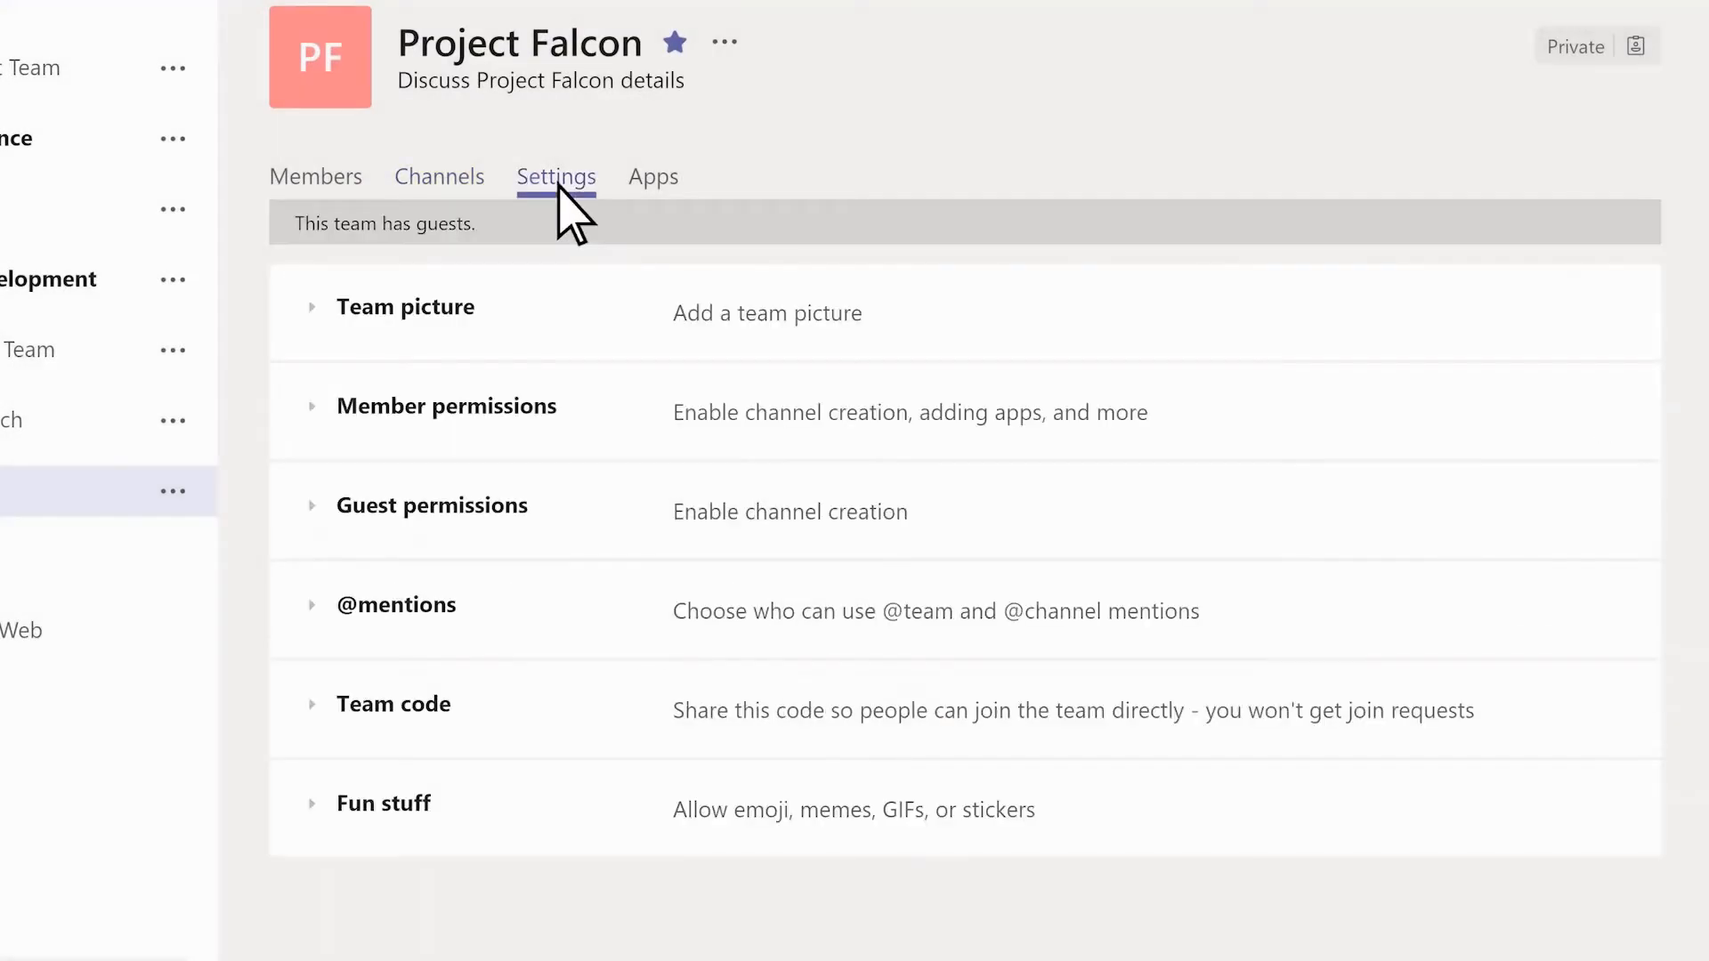
click(388, 311)
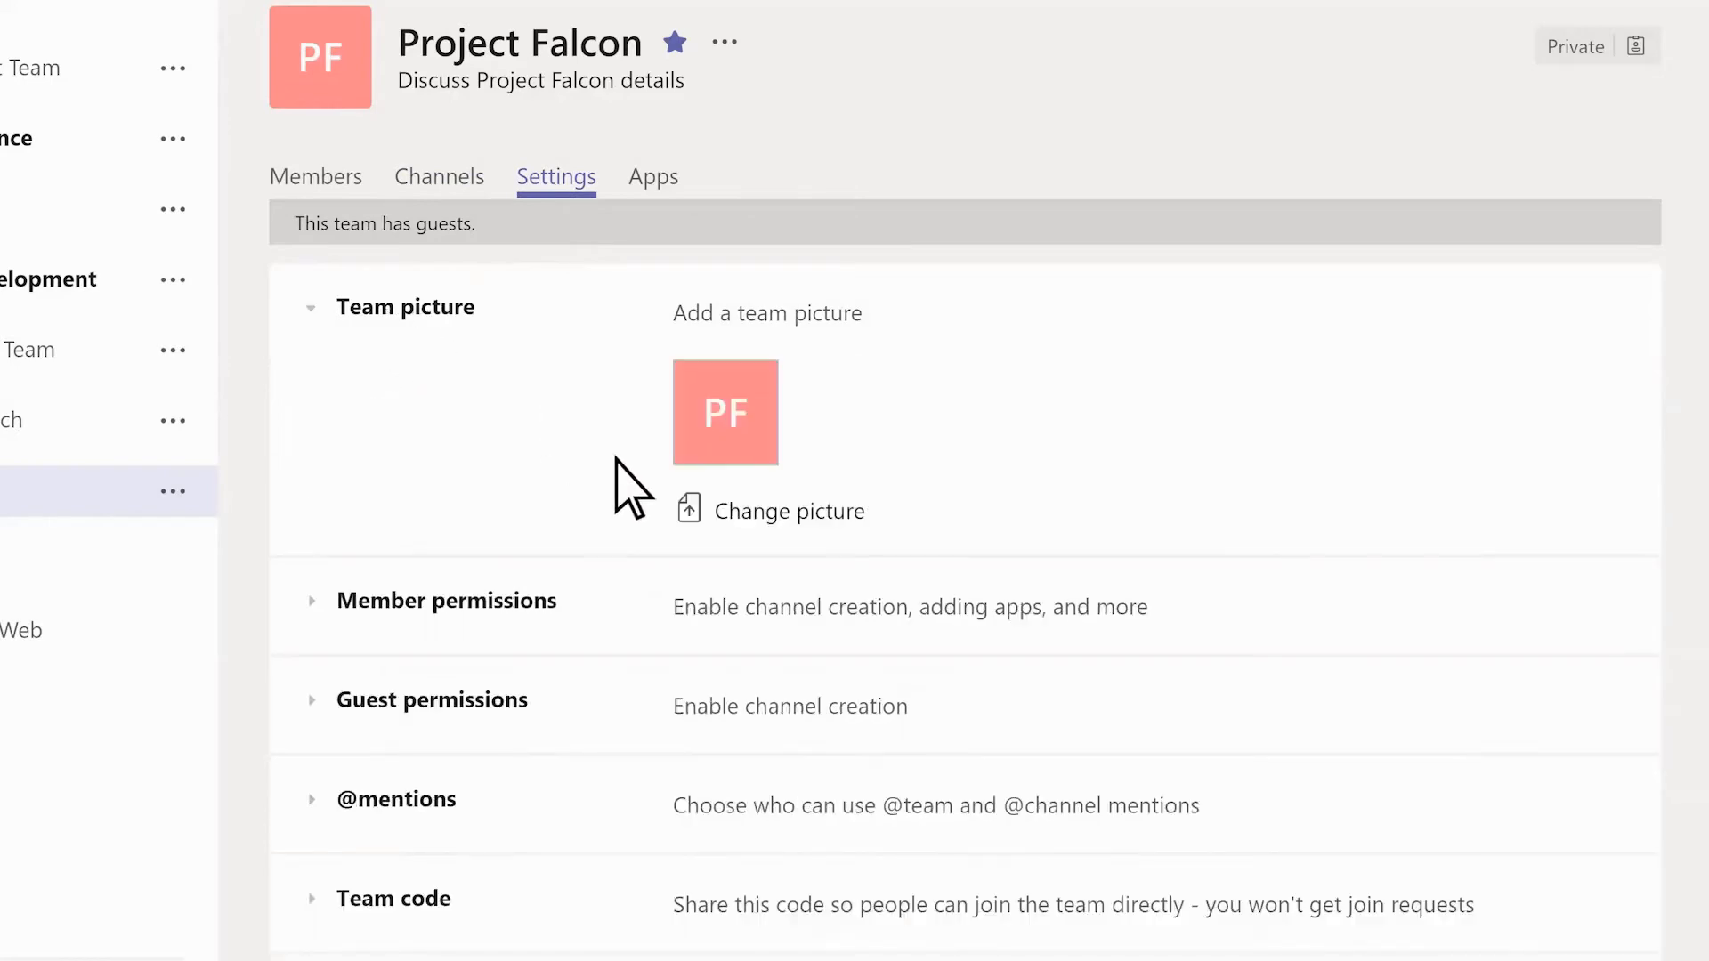
click(690, 509)
click(483, 447)
click(831, 678)
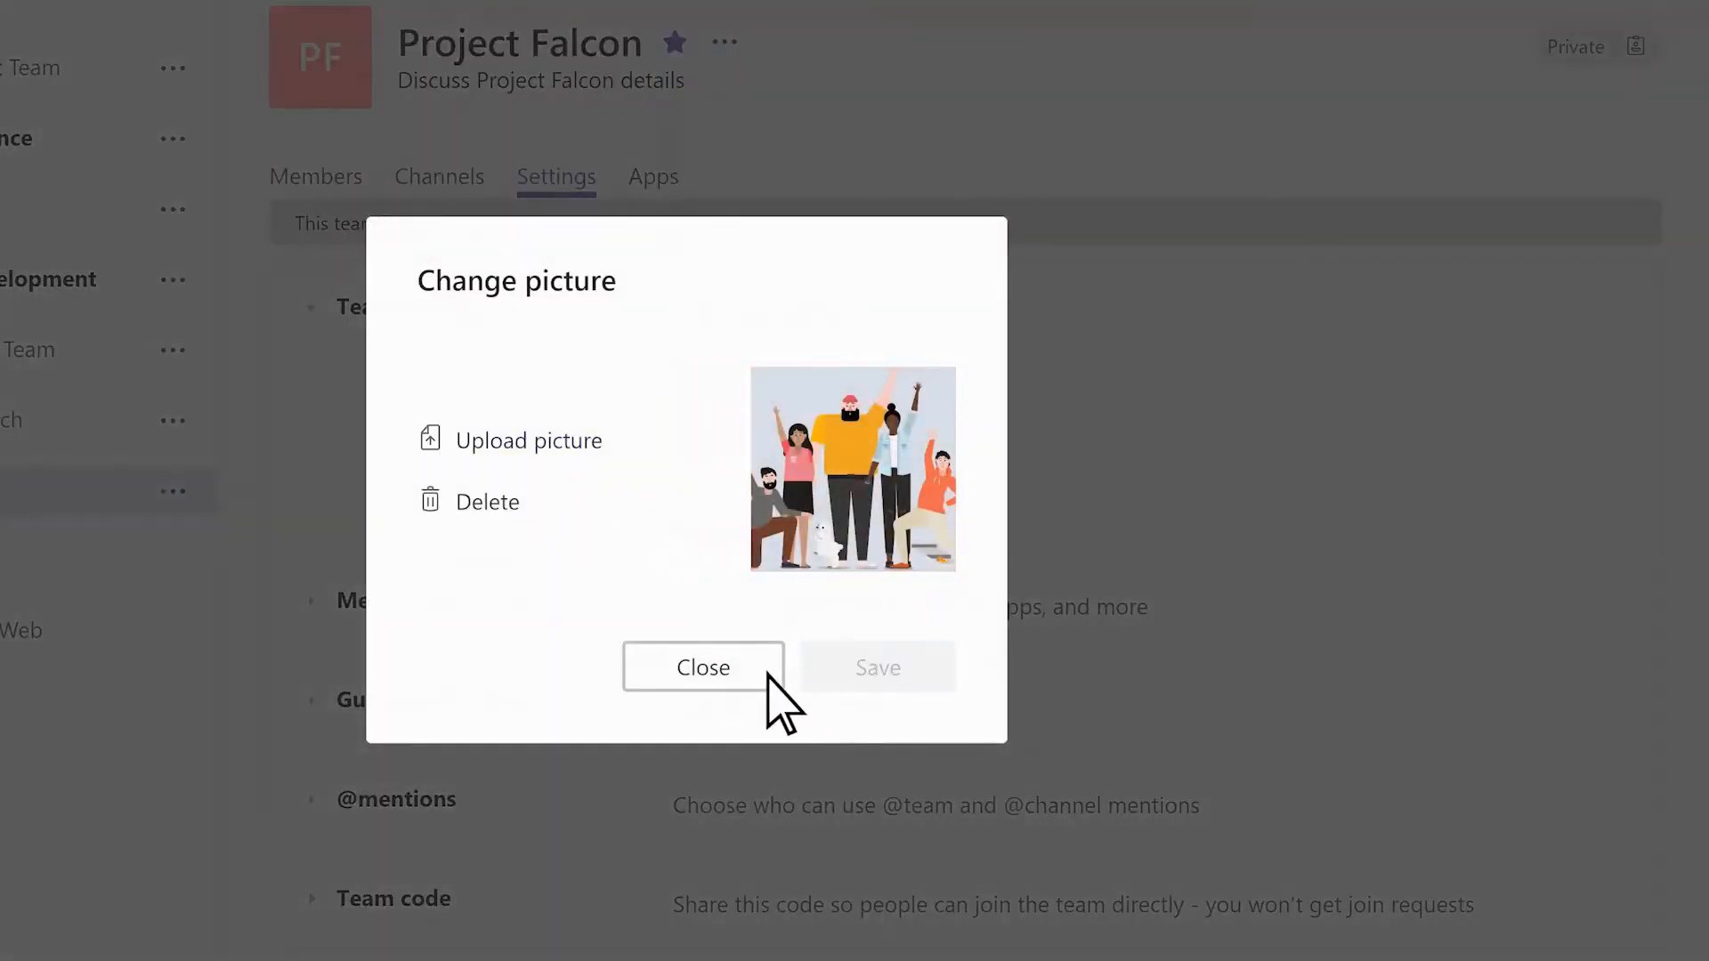
click(756, 676)
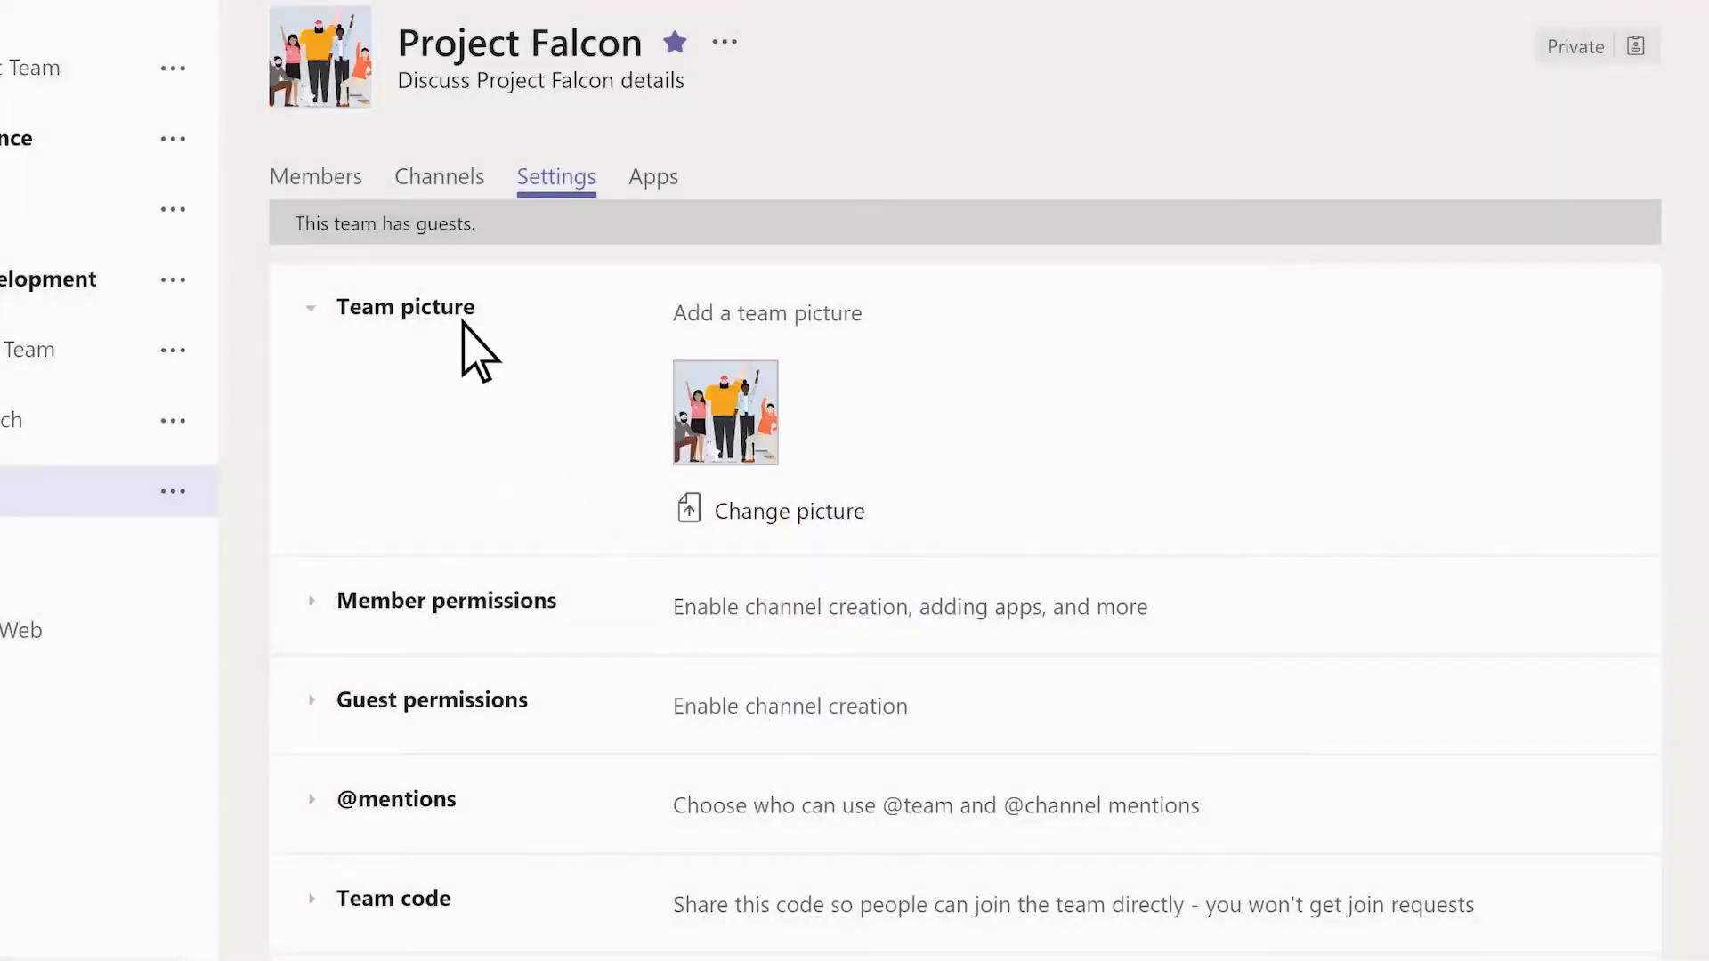
click(460, 320)
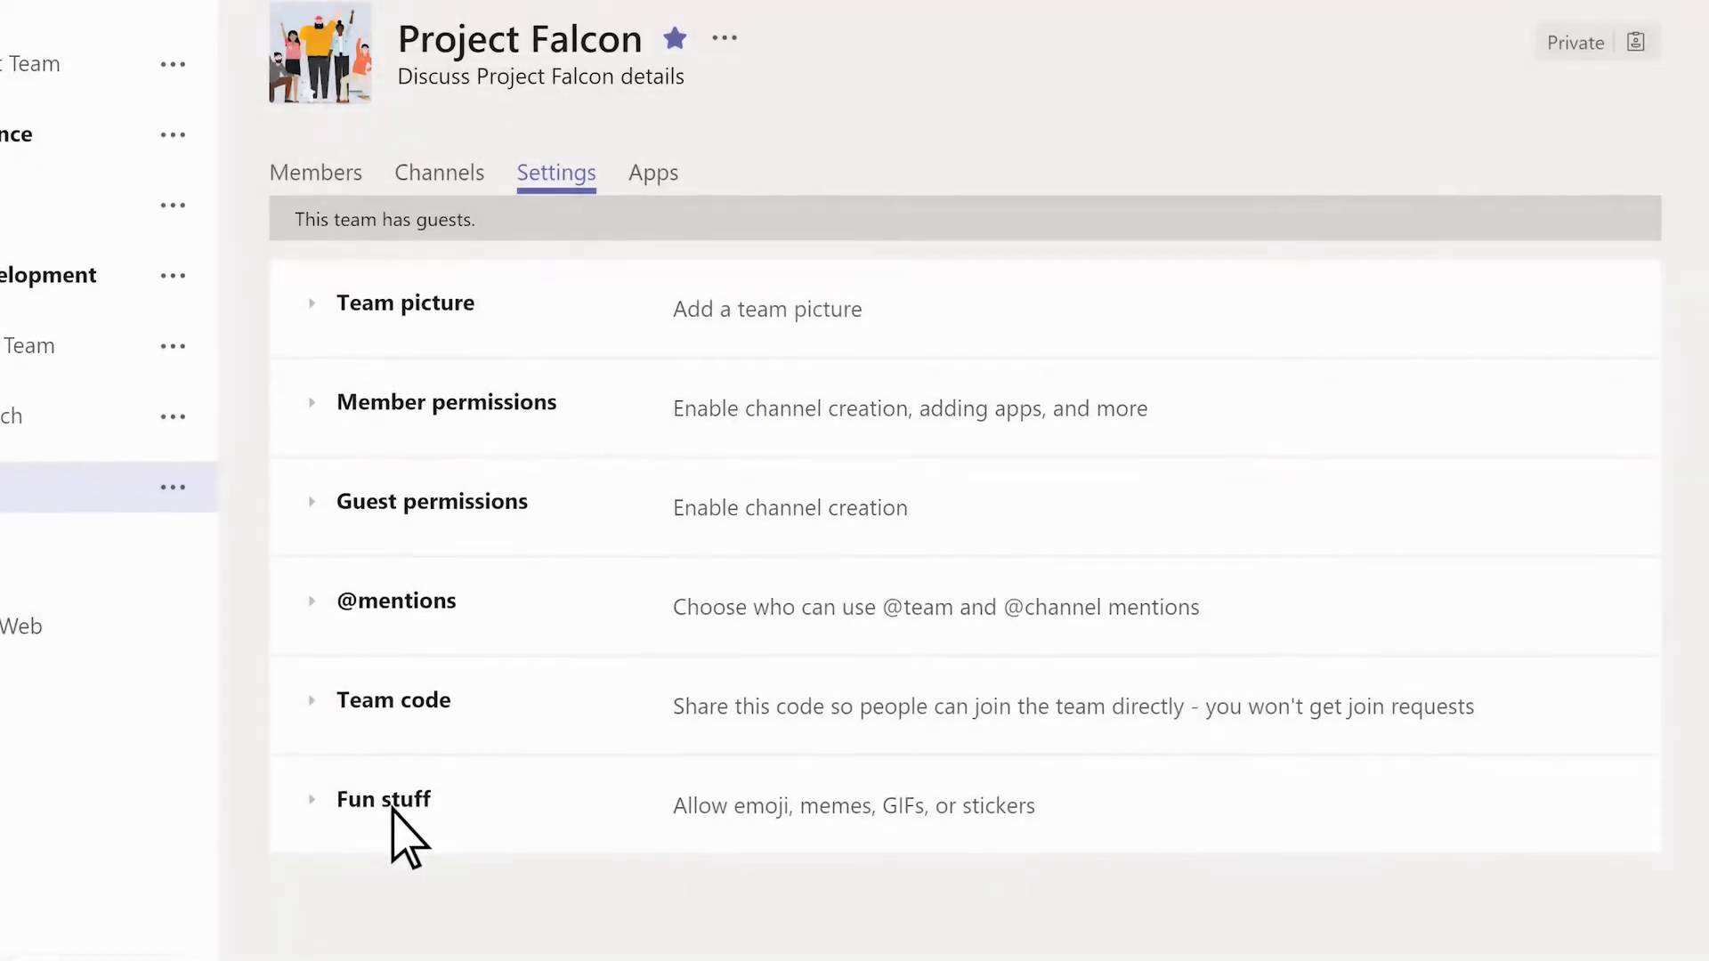
- Set the Giphy content filter to Strict in the Fun stuff settings and view the team's apps
click(391, 806)
scroll(572, 717, down, 3)
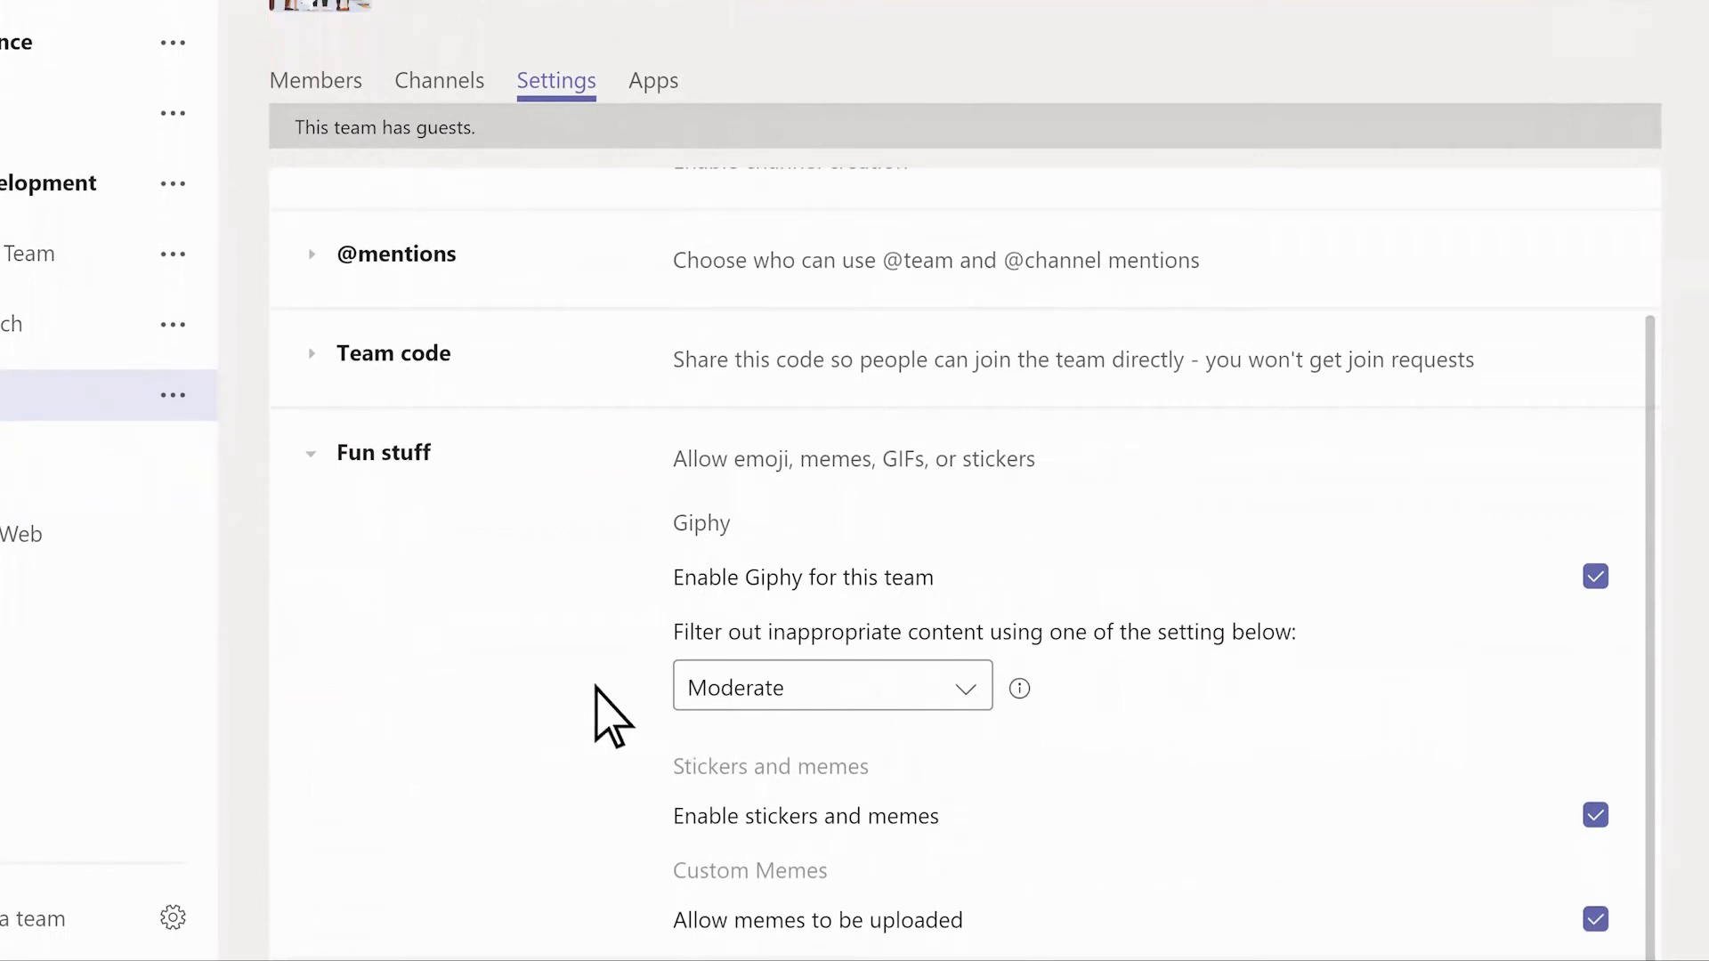
click(804, 695)
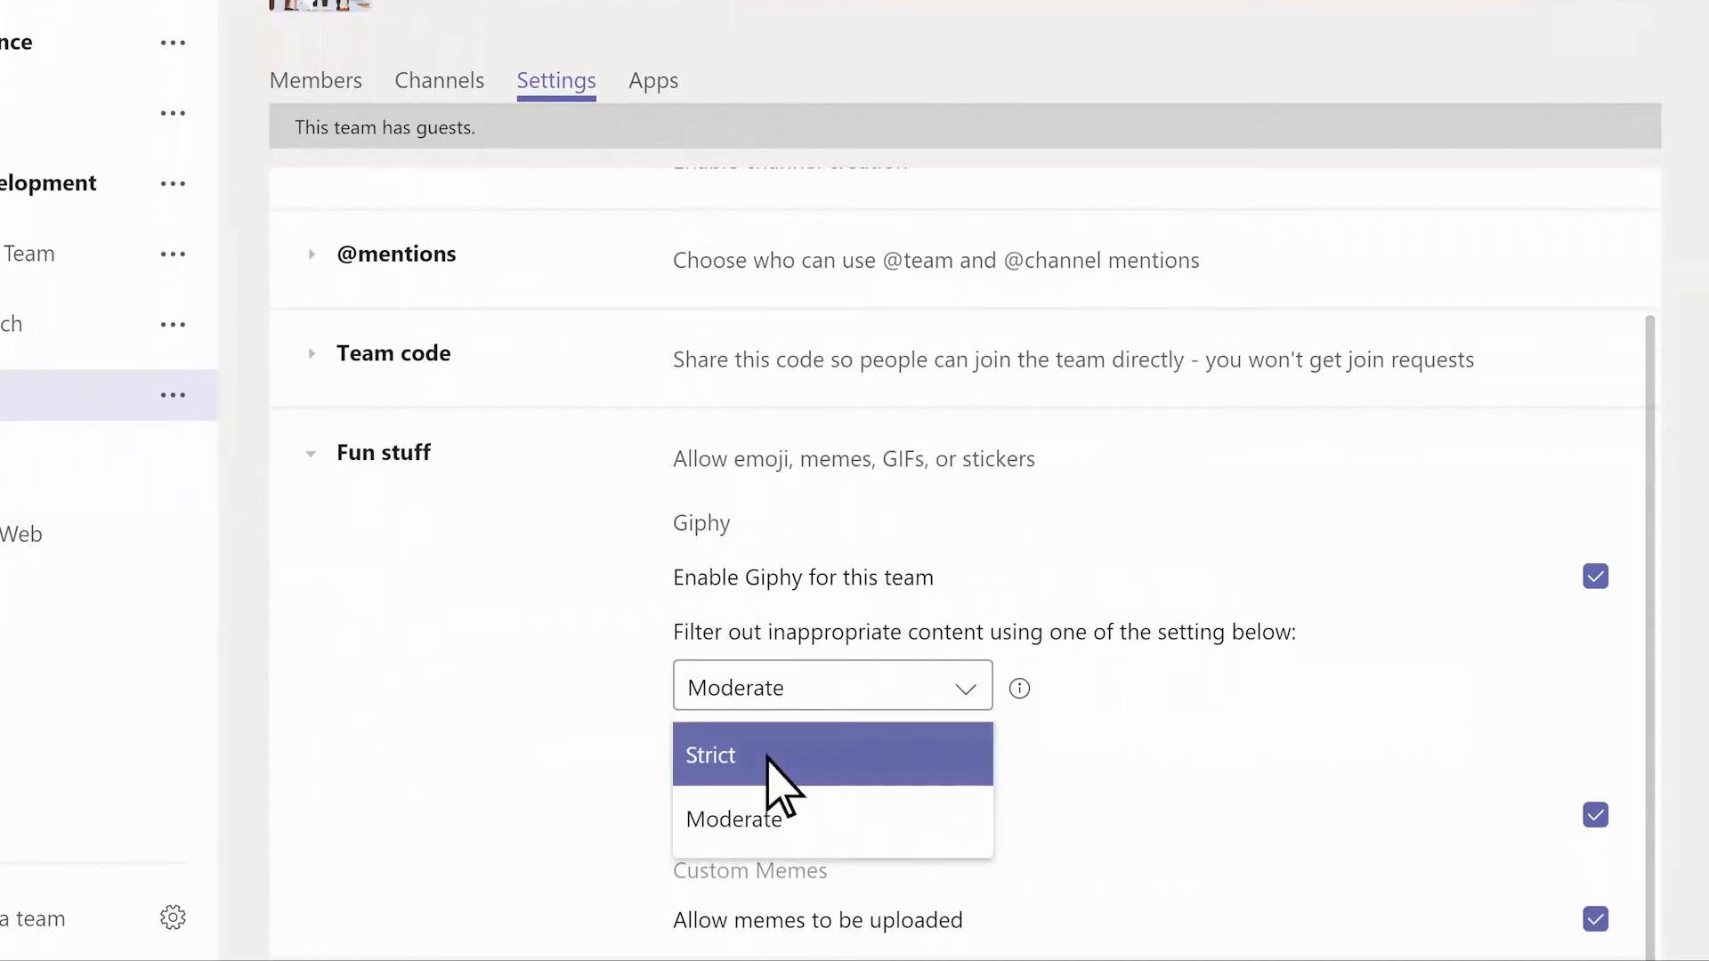
click(771, 759)
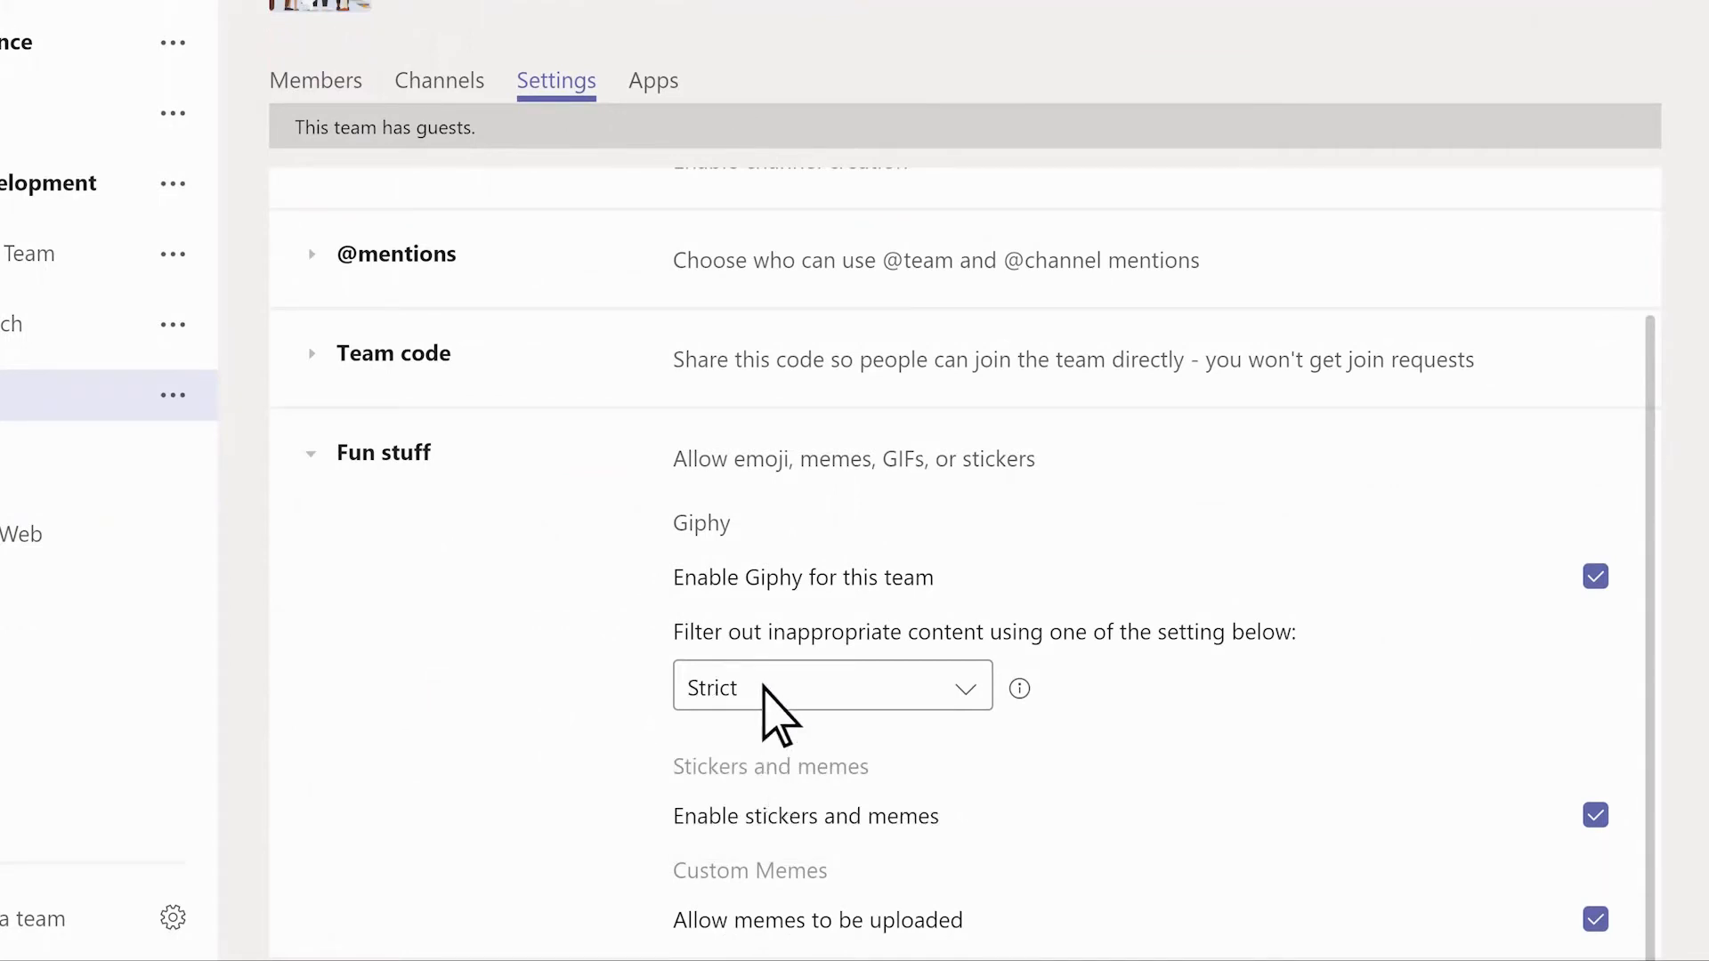
click(654, 89)
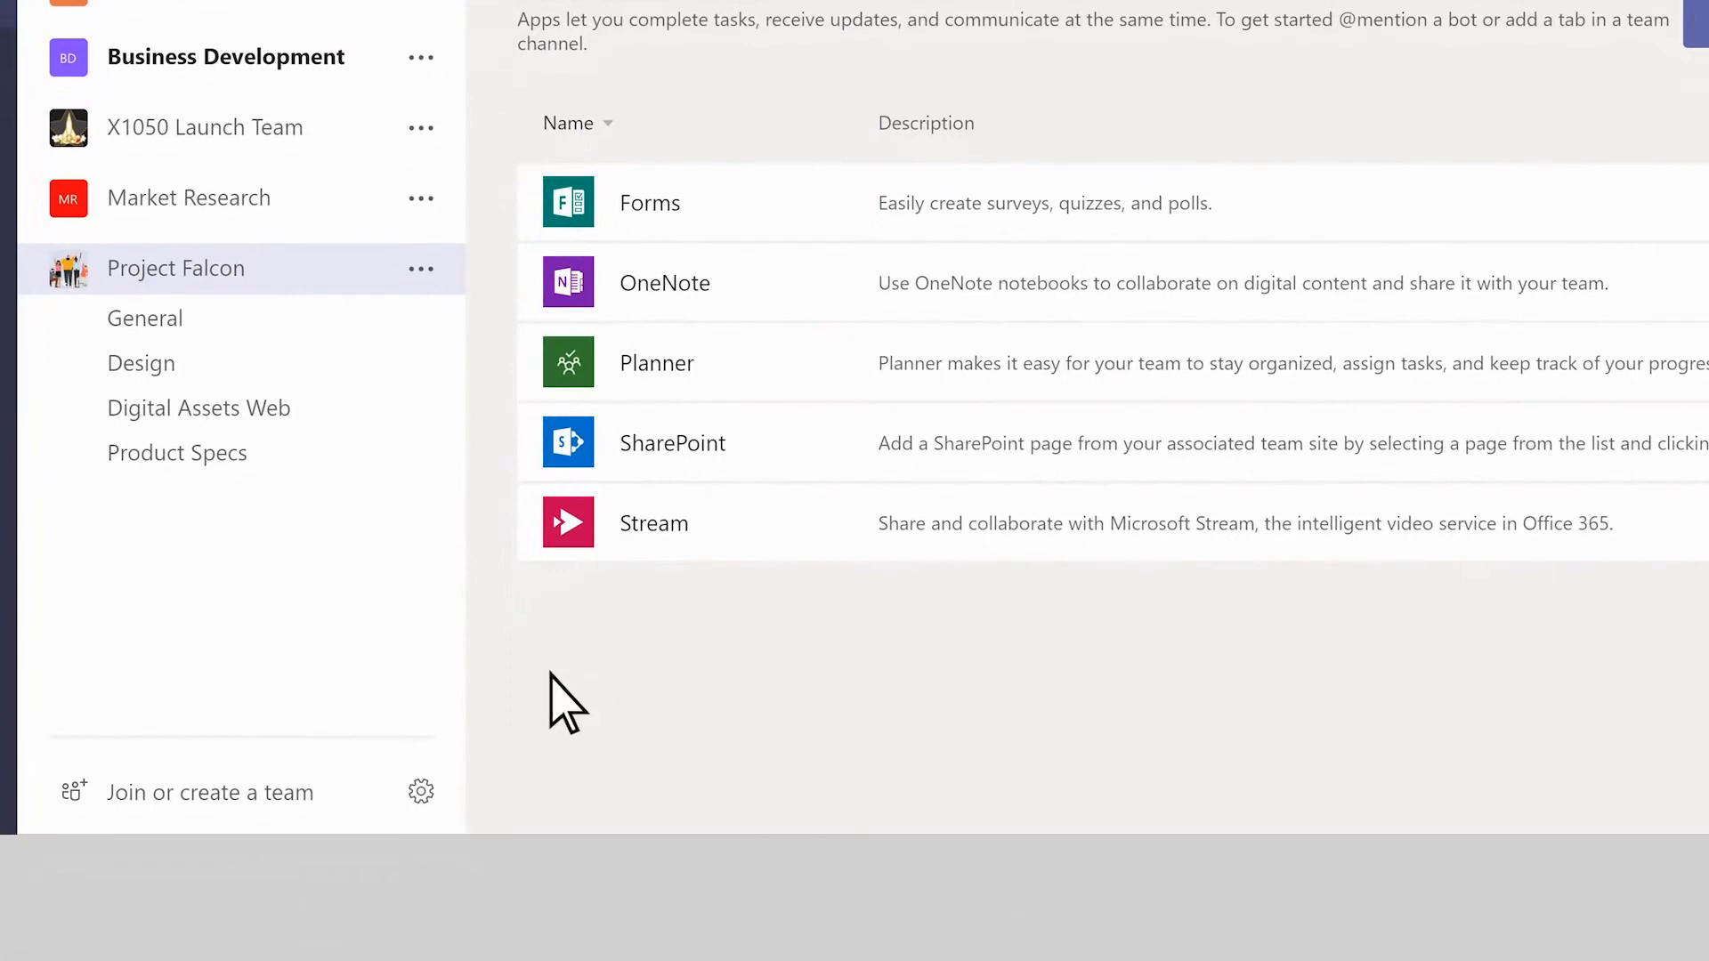
- Archive the Market Research team from the list of all teams and restore it from the archived teams
click(422, 793)
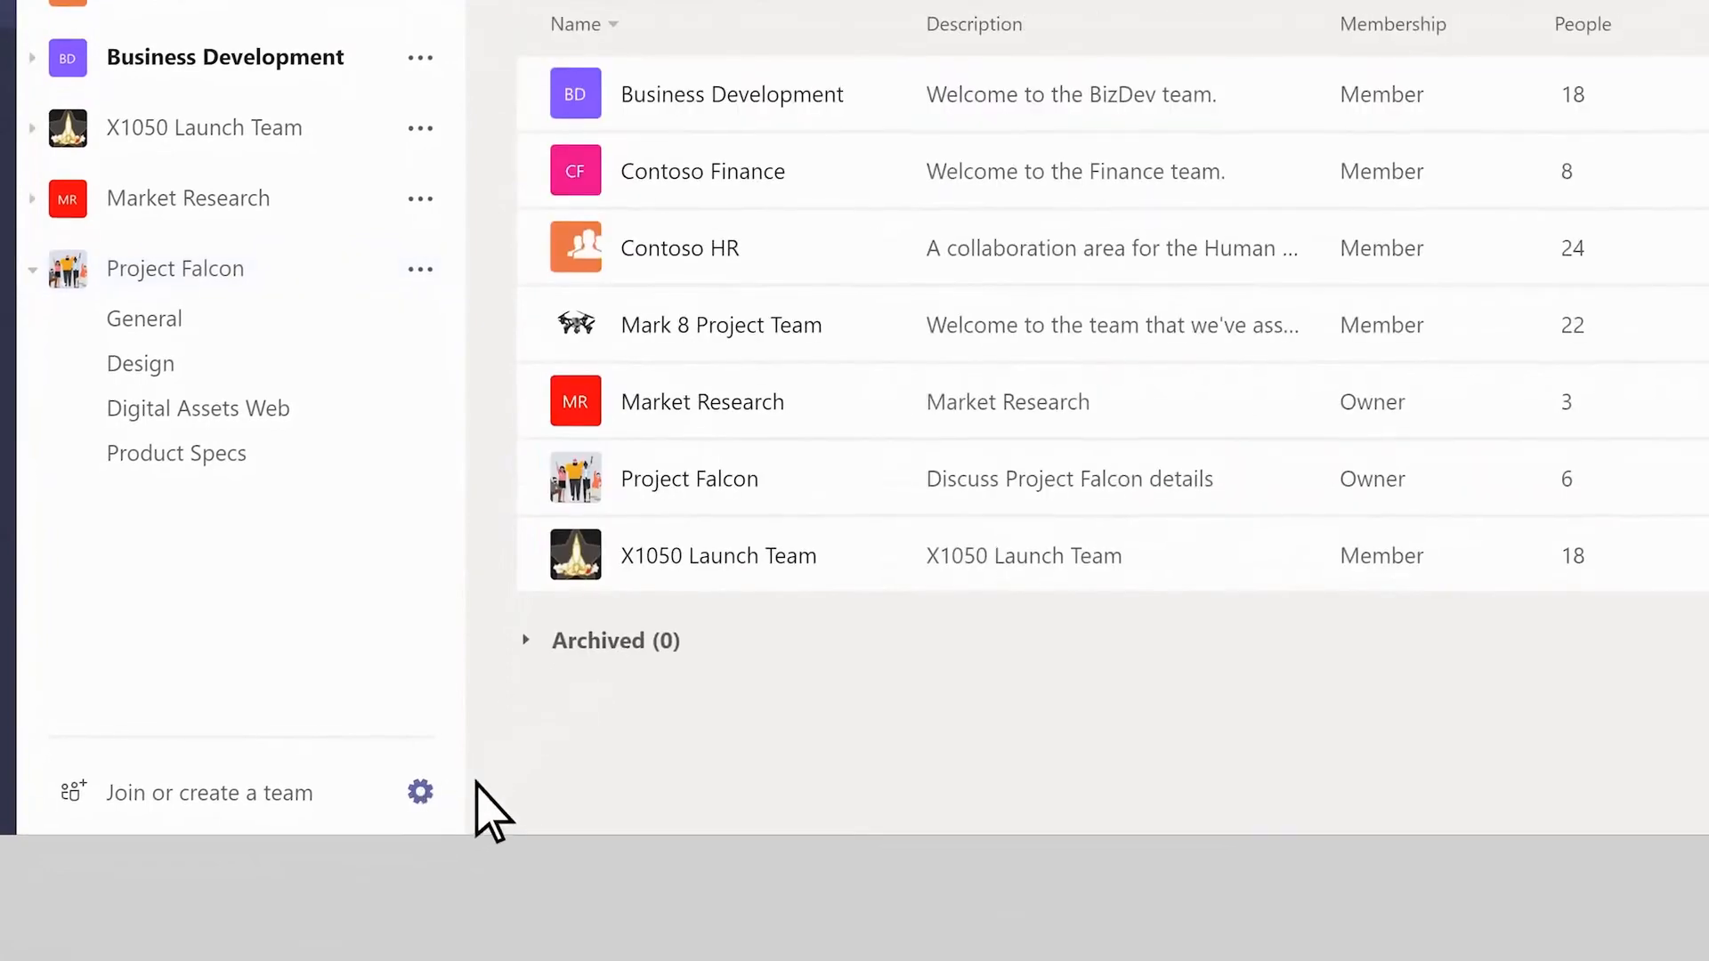
click(1593, 531)
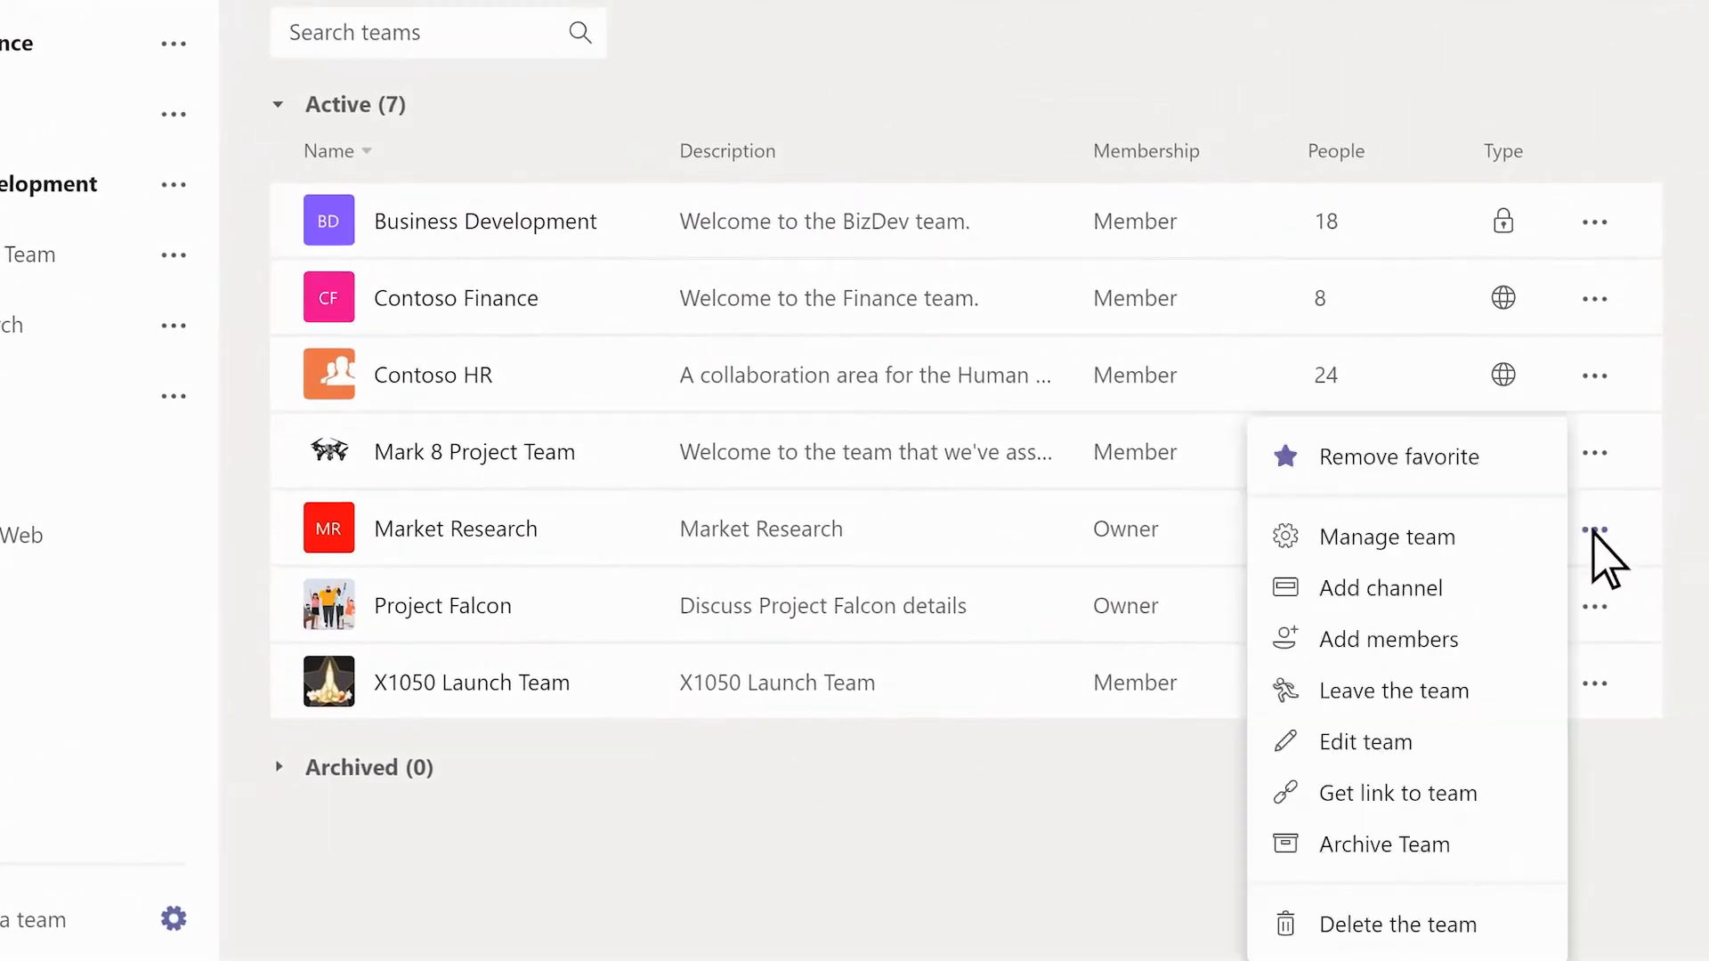
click(1395, 845)
click(341, 694)
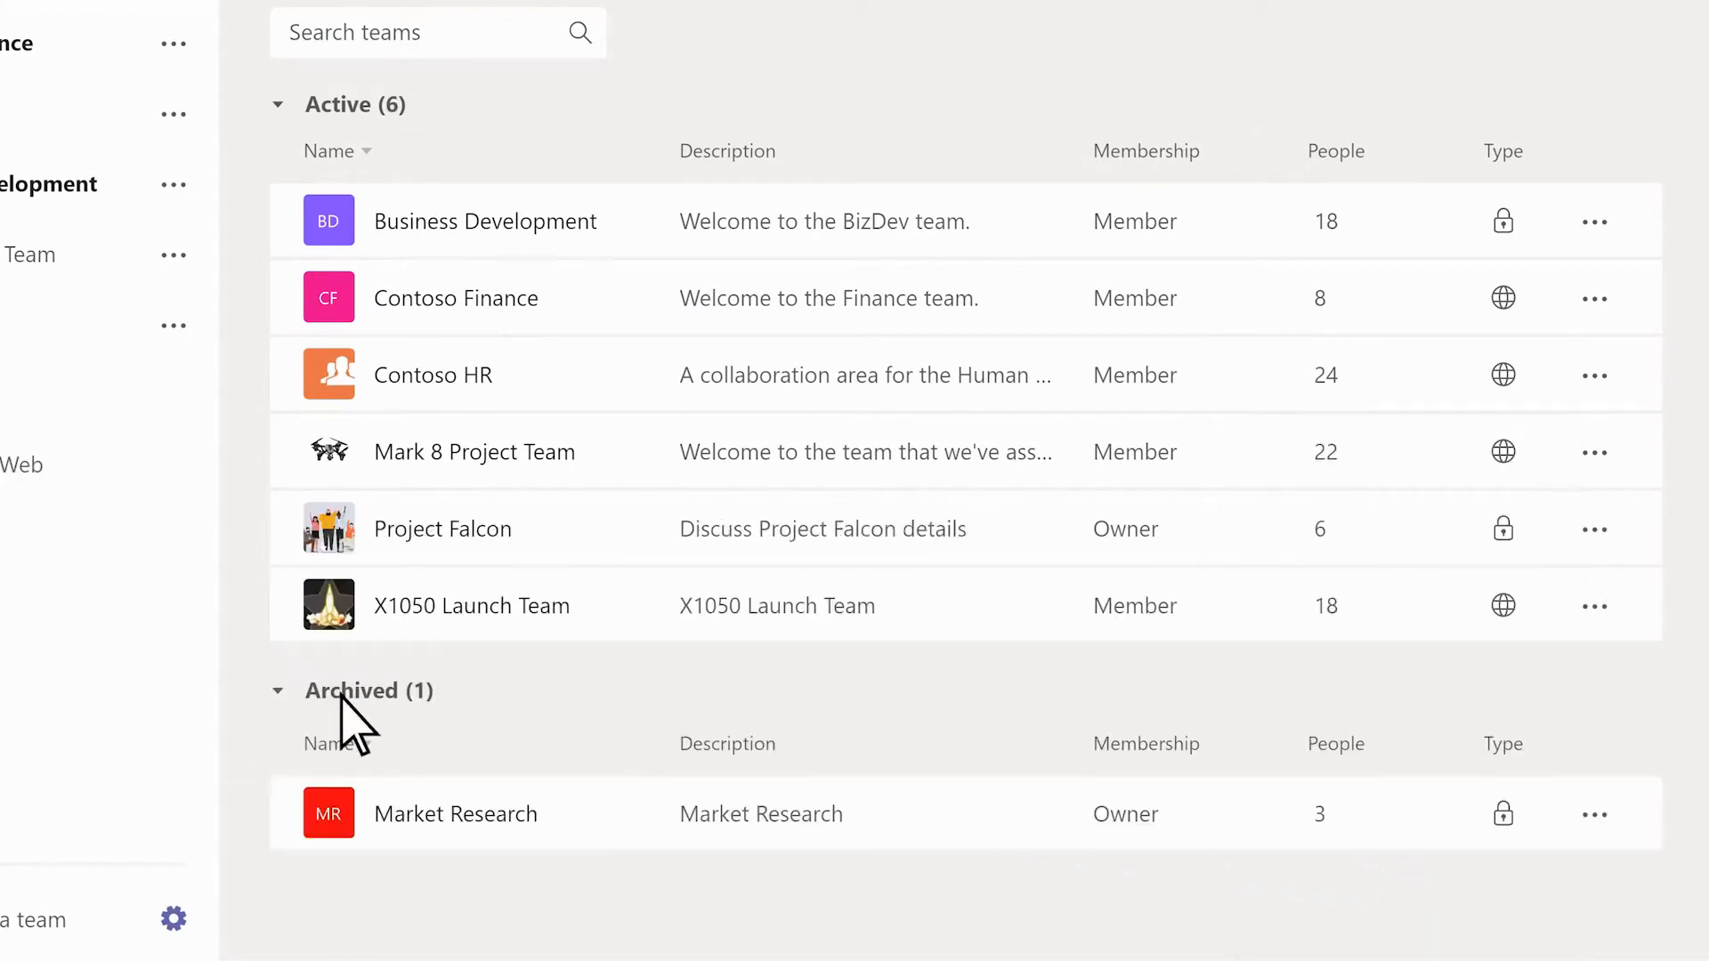
click(1594, 815)
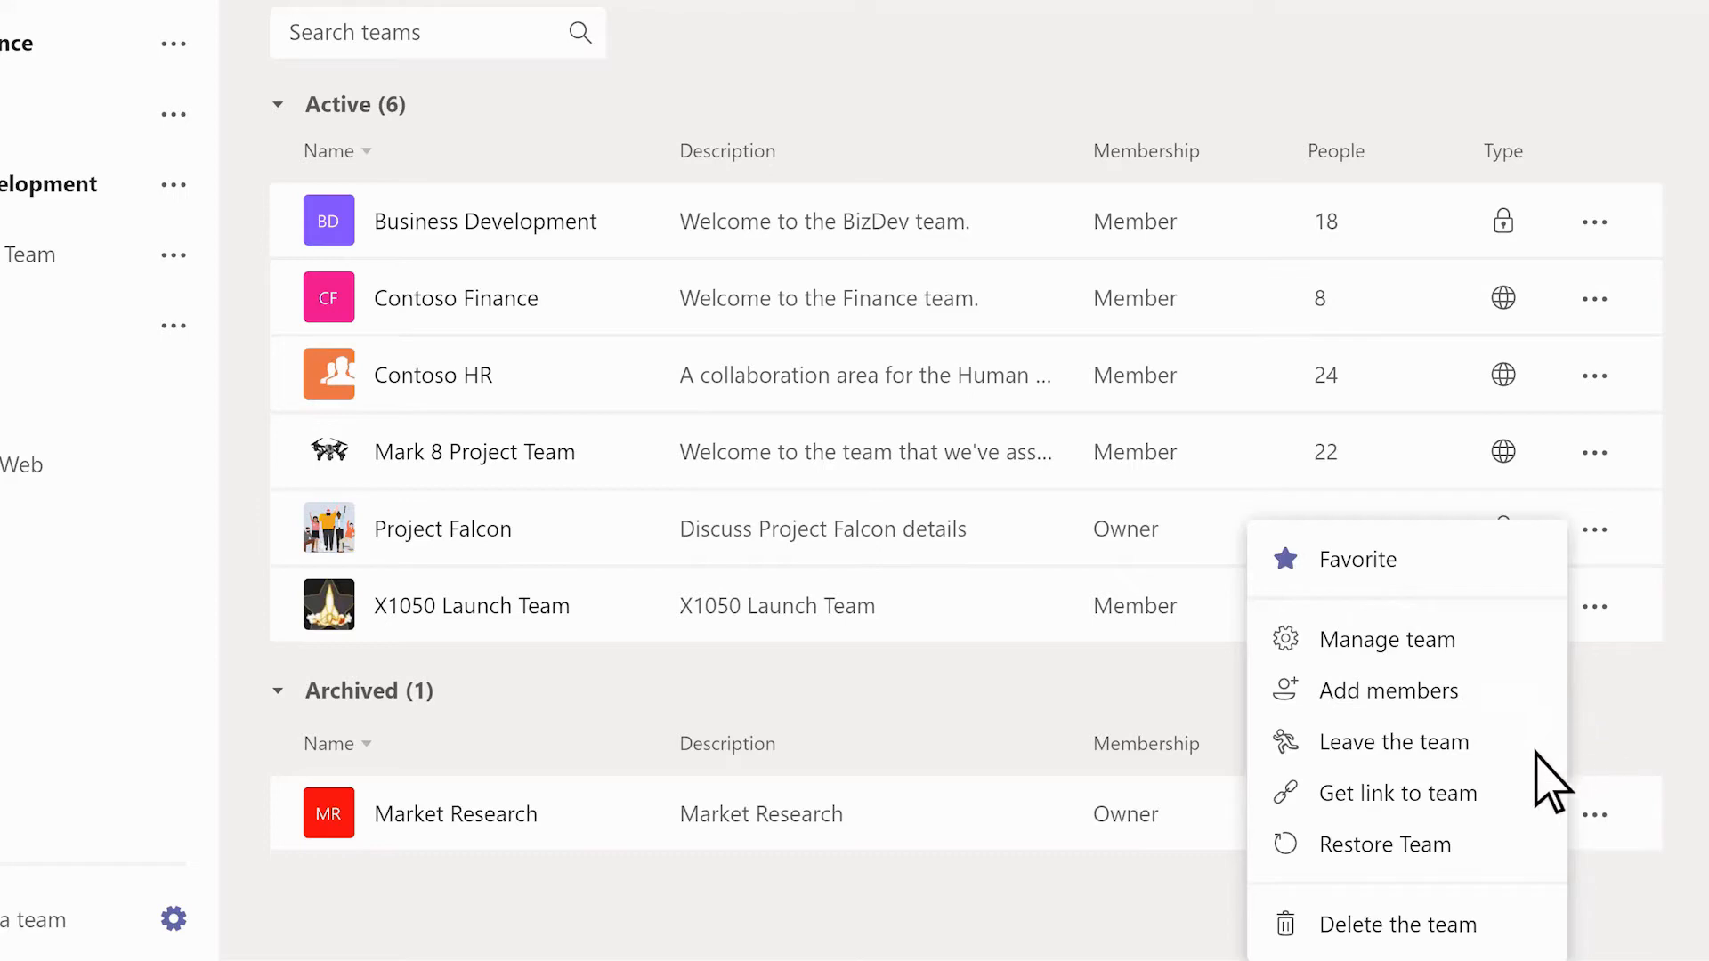
click(1439, 848)
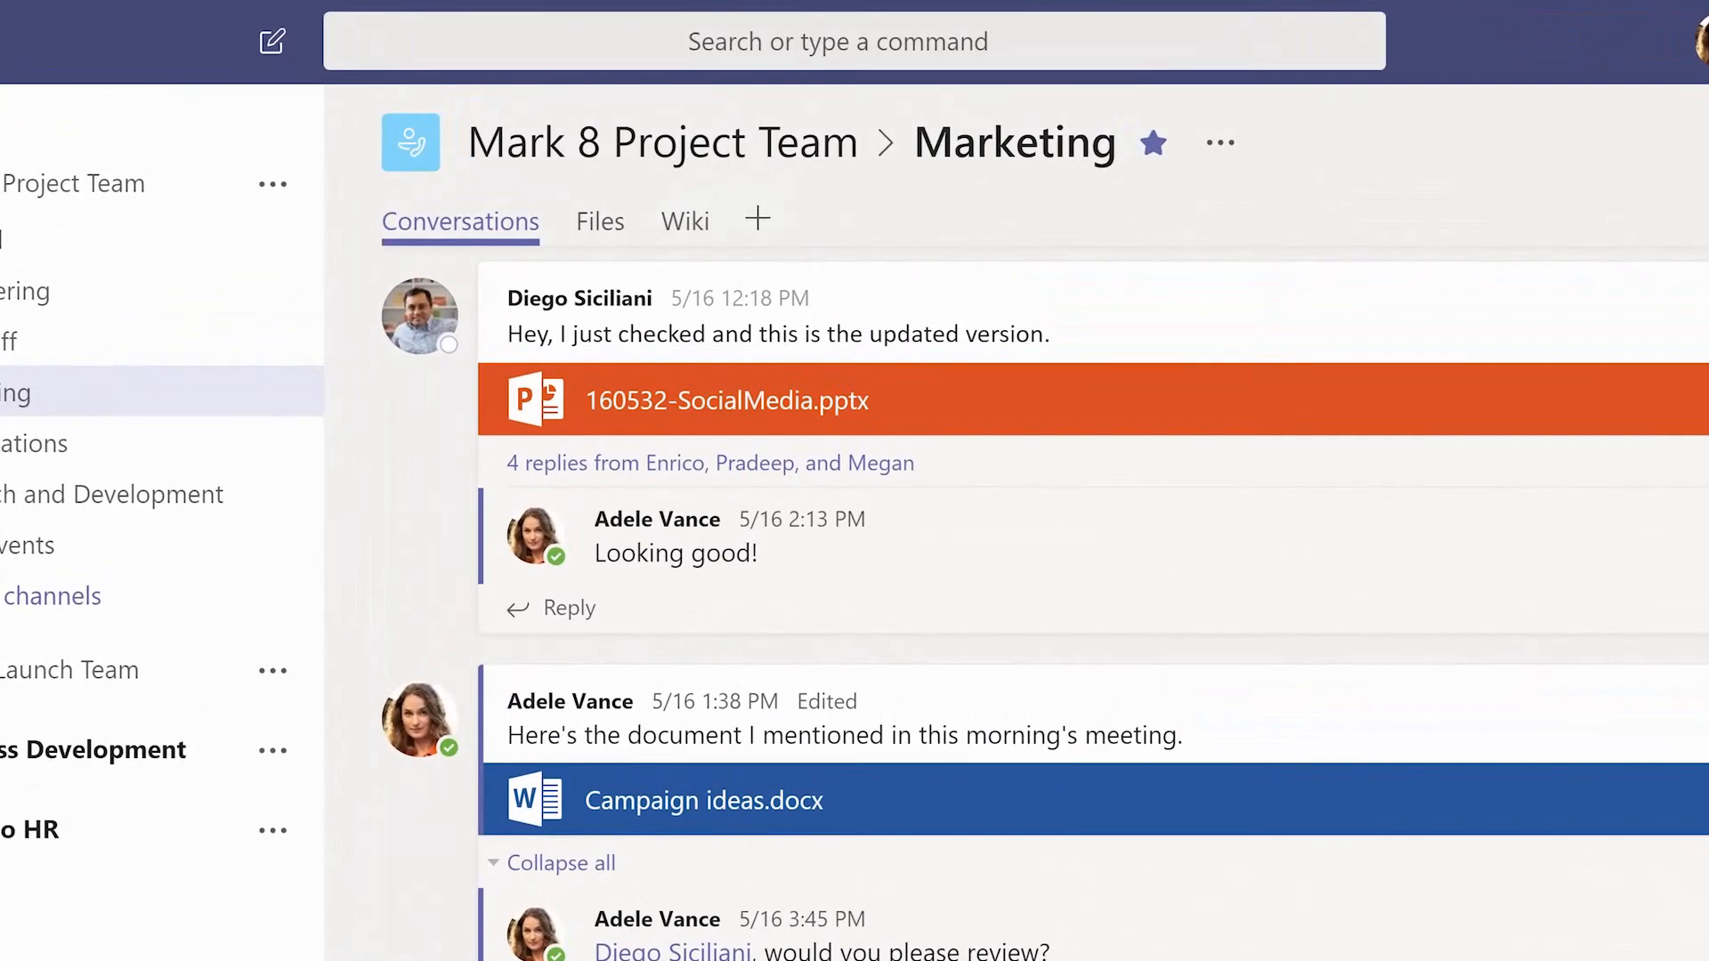
- Search Teams for "market" and view the matching messages, people and files
click(527, 43)
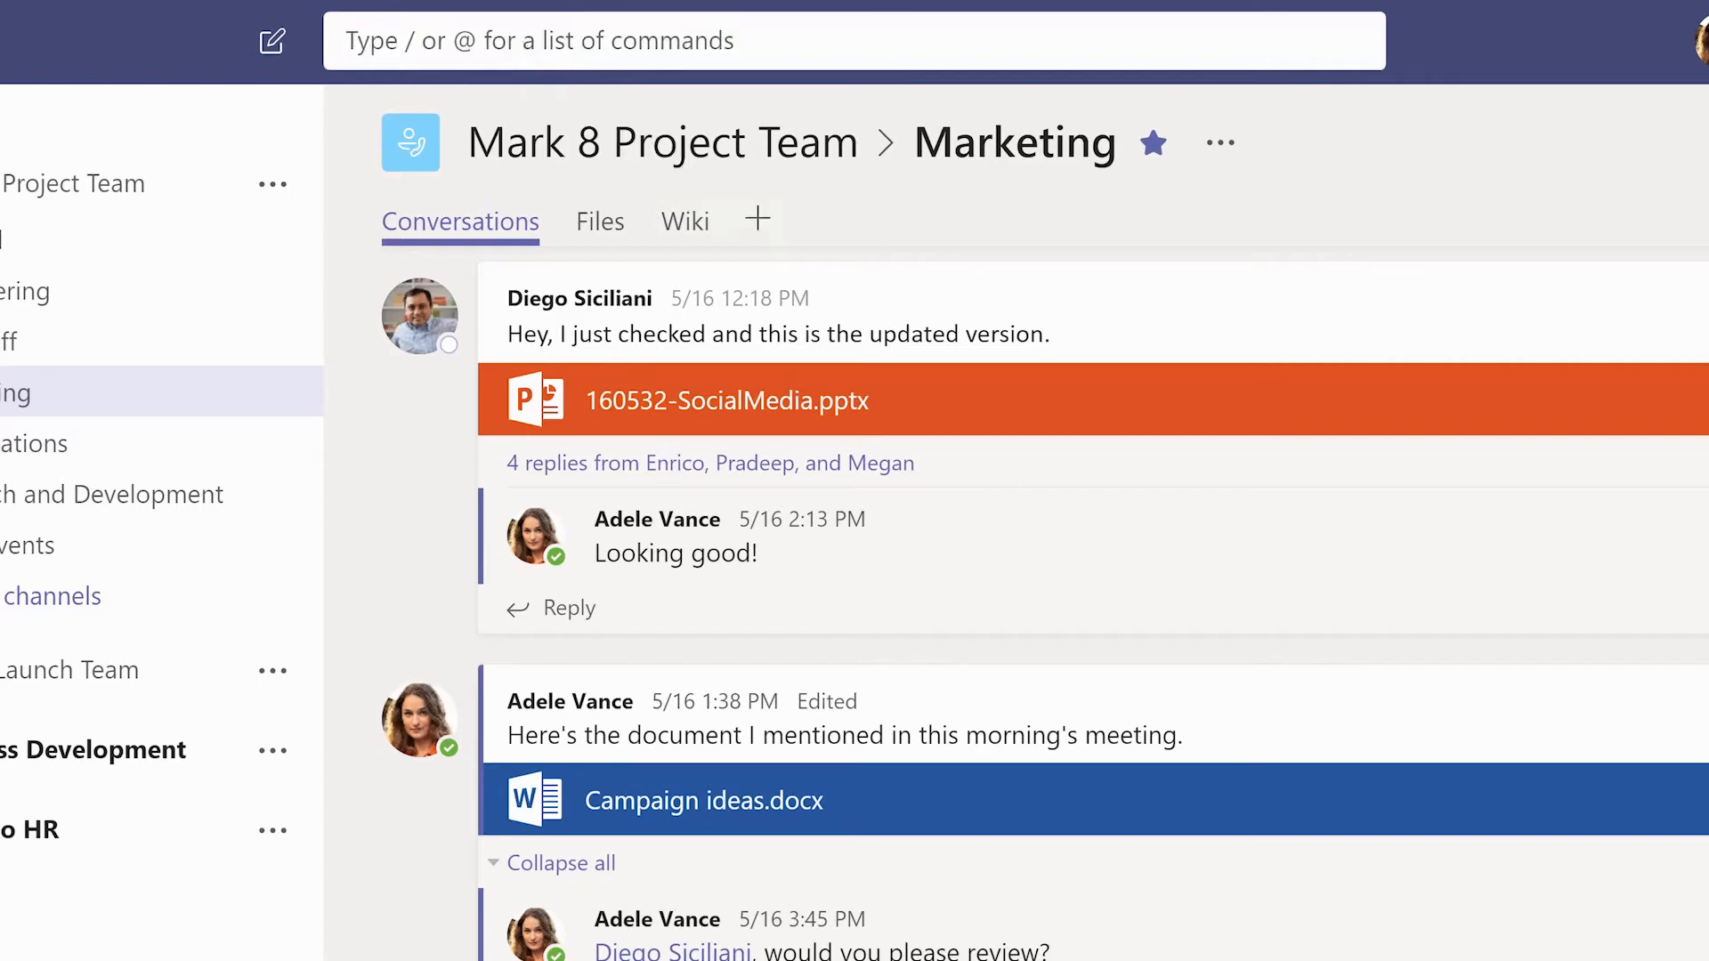
text(market)
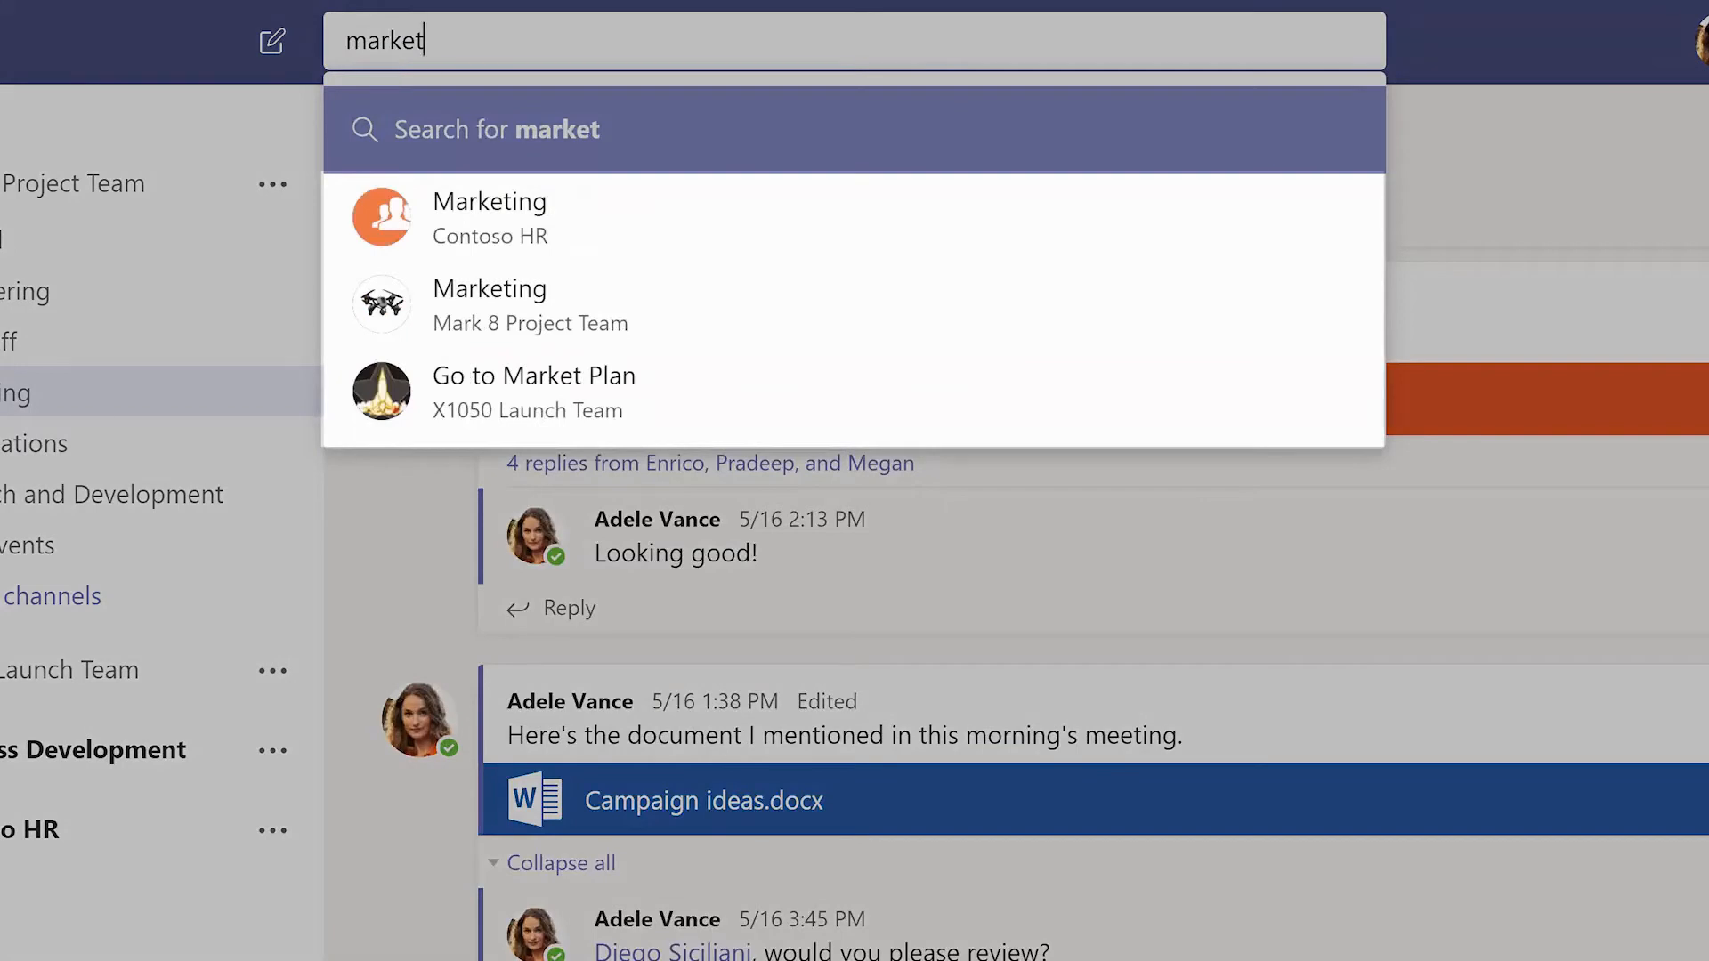
key(Return)
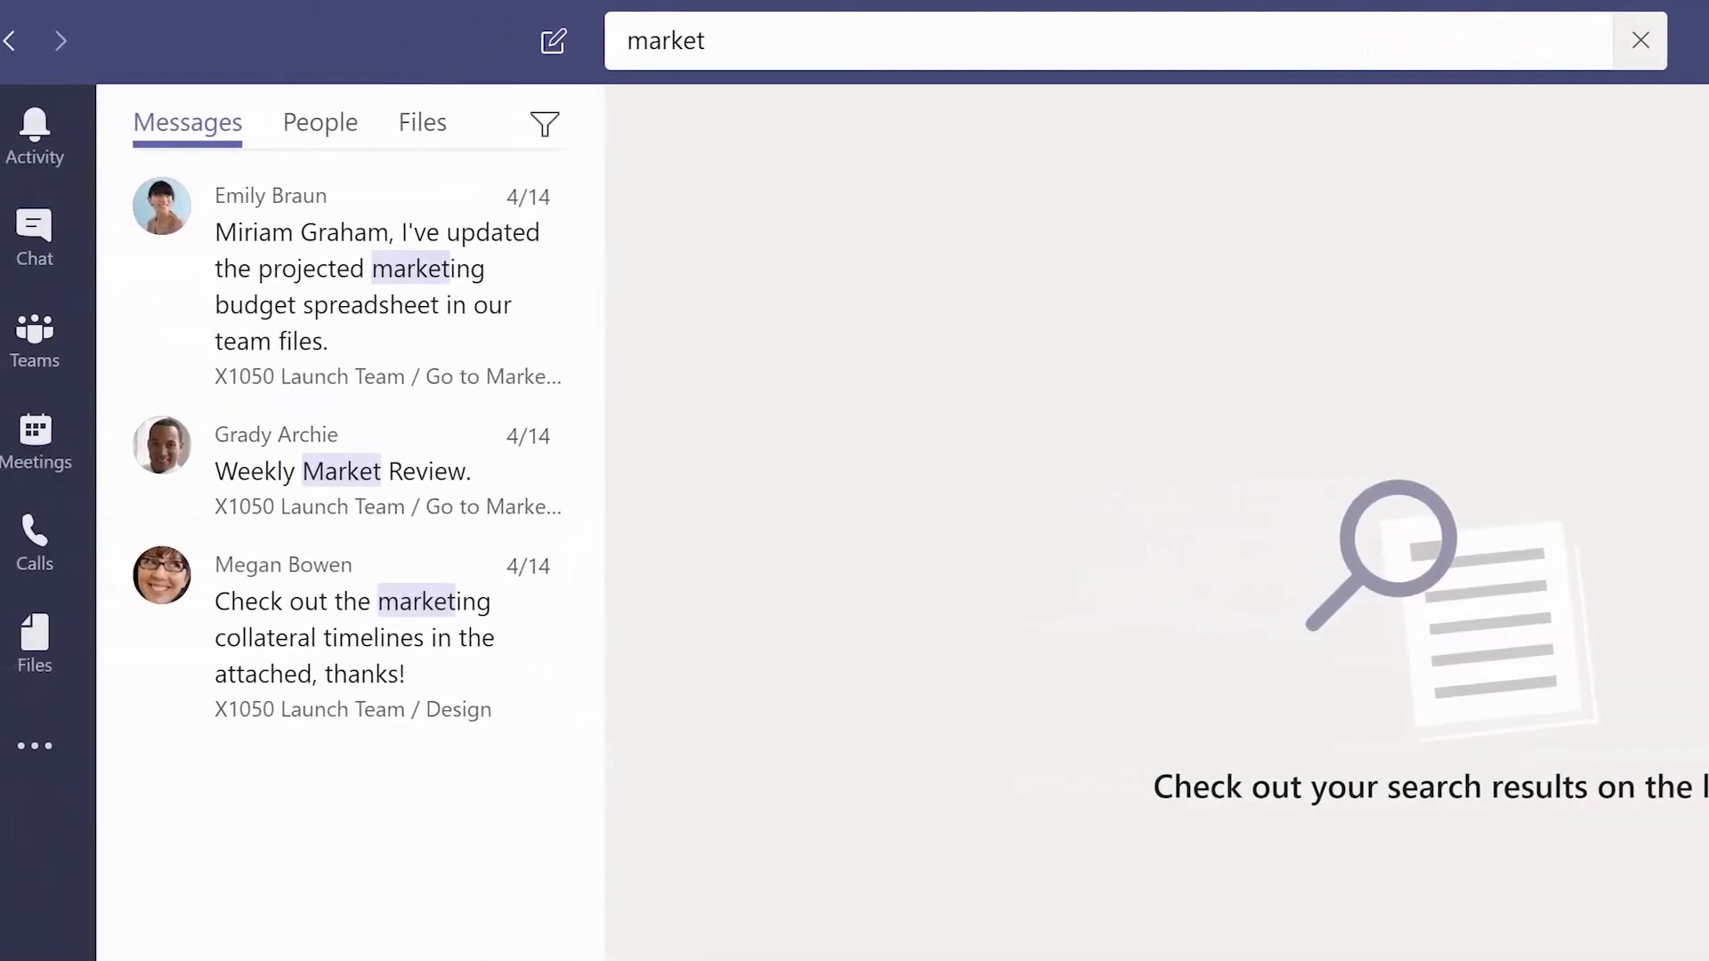
click(344, 127)
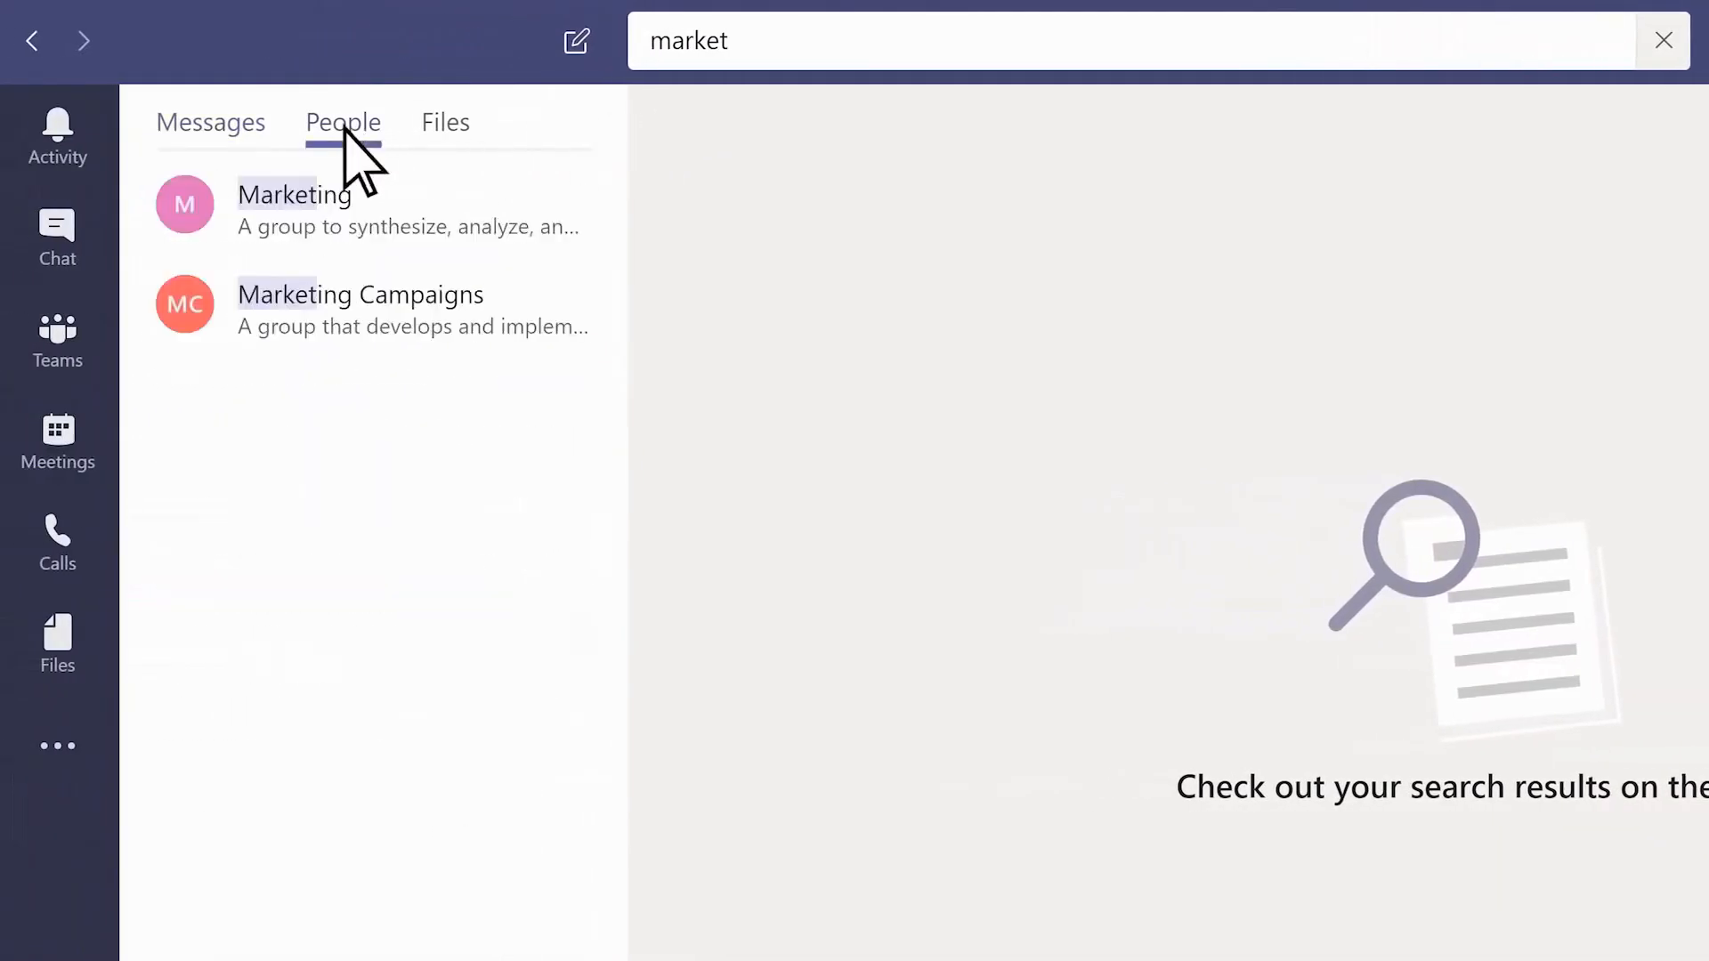
click(450, 127)
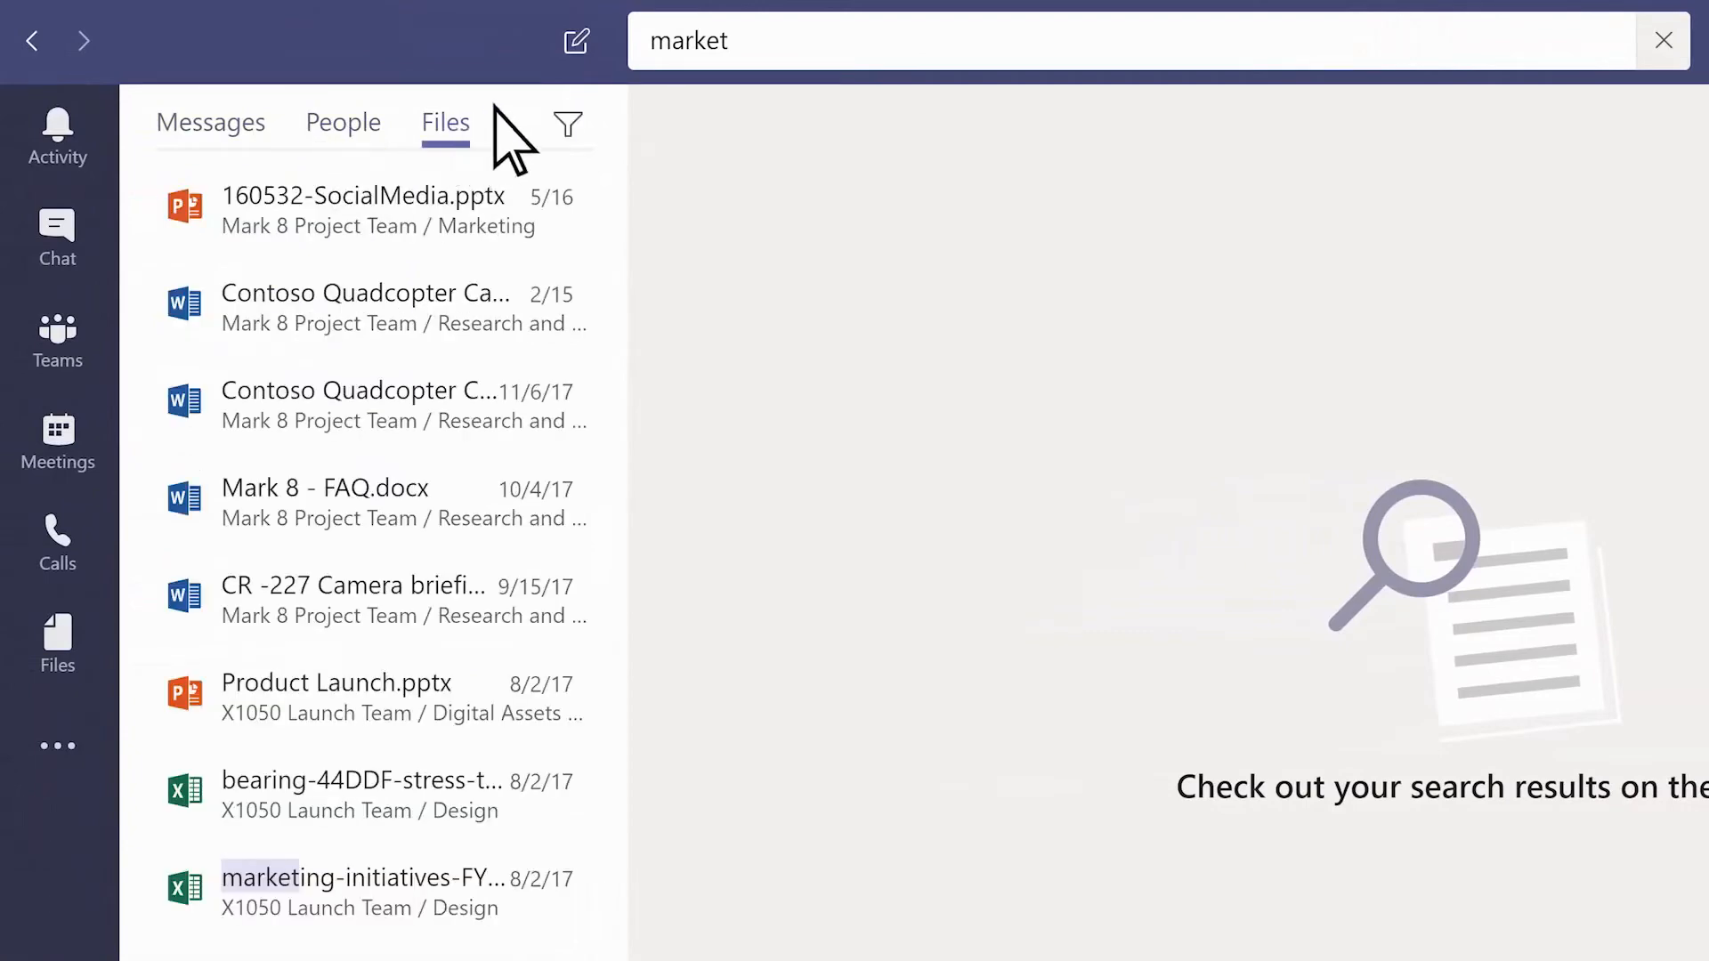
- Run the /call command and call the third suggested contact
click(698, 47)
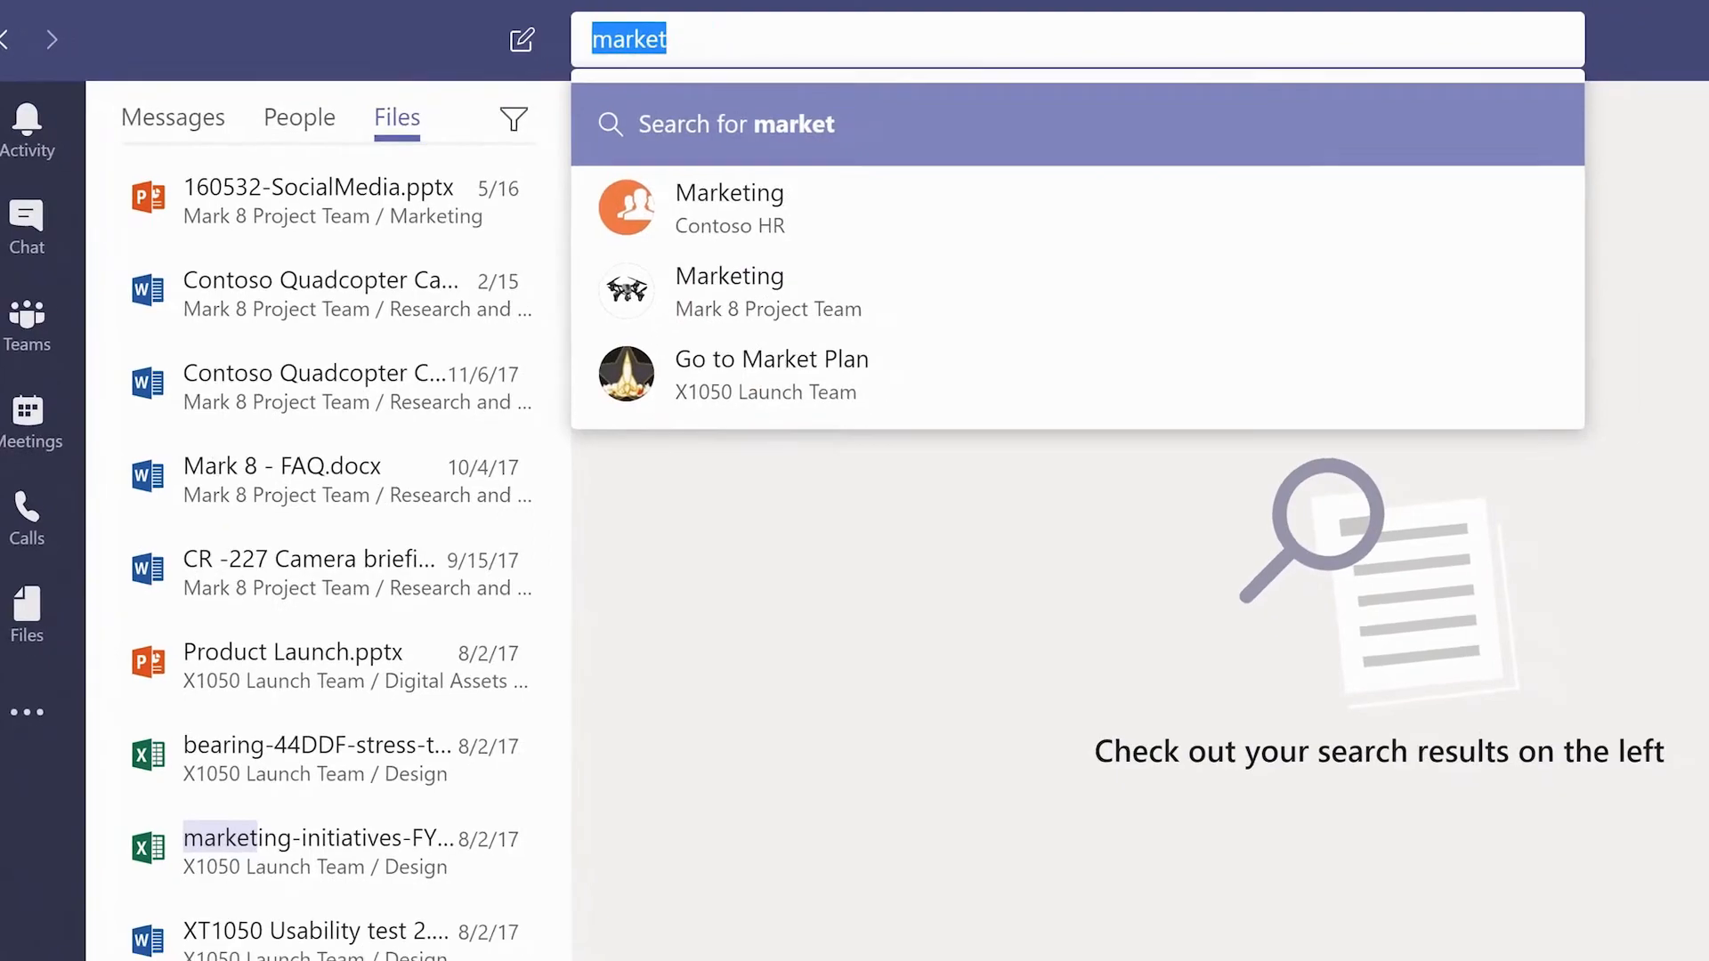
text(/)
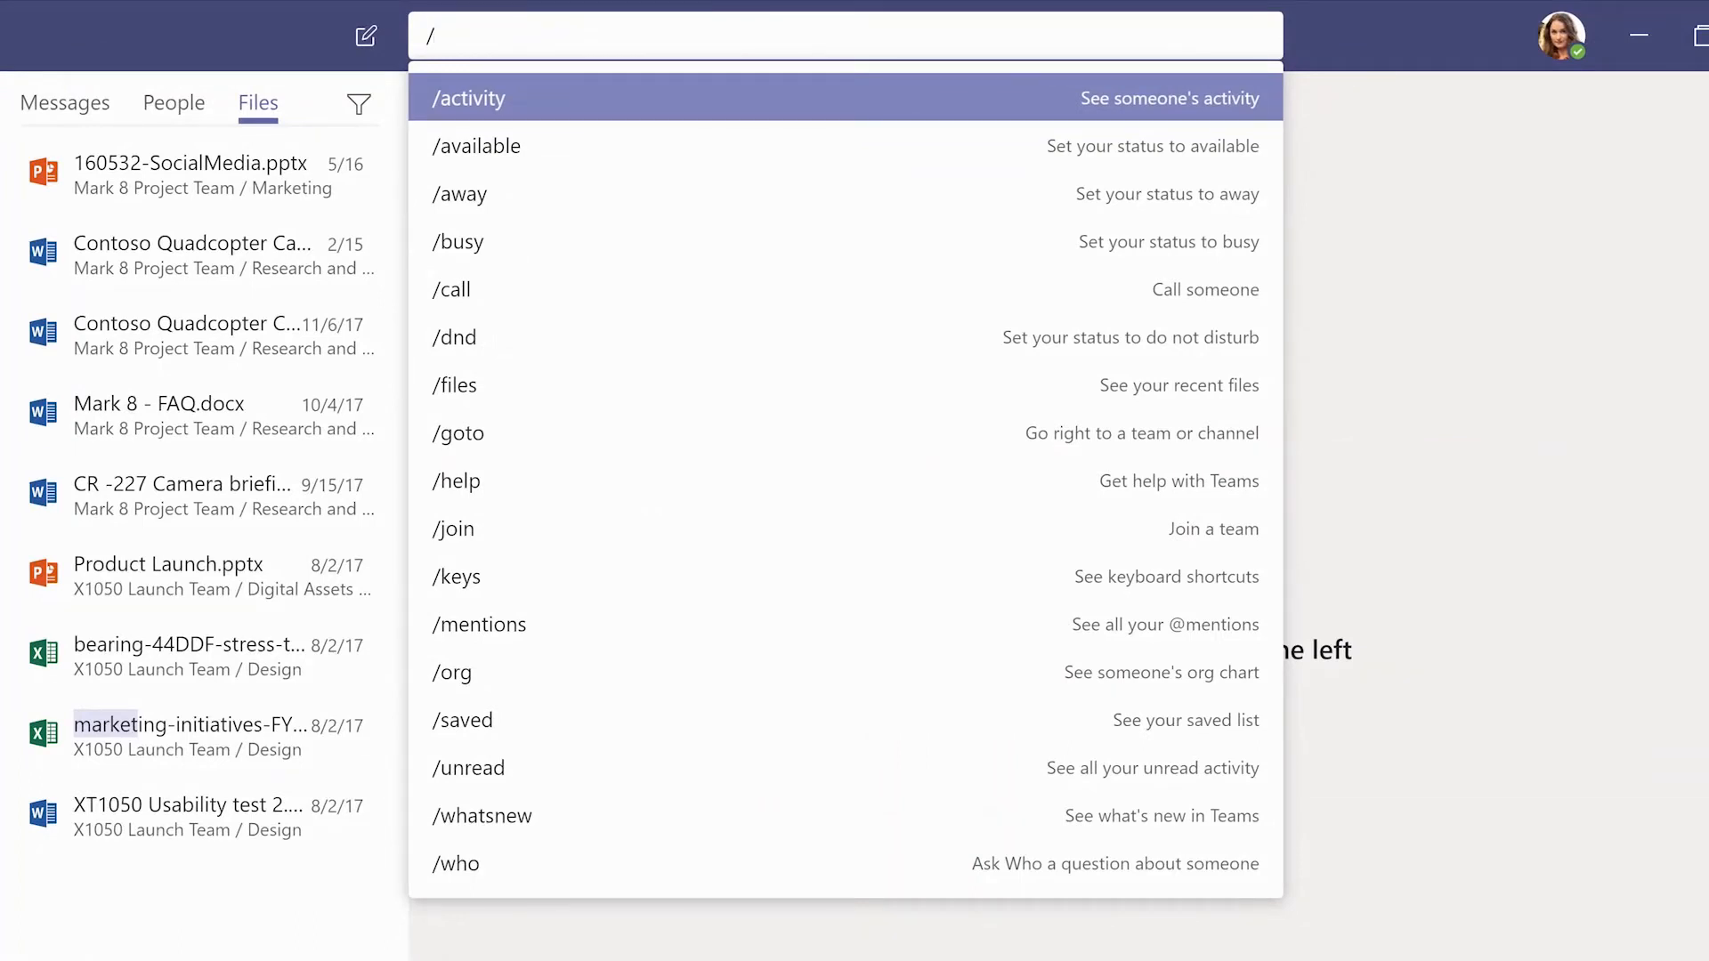
text(call)
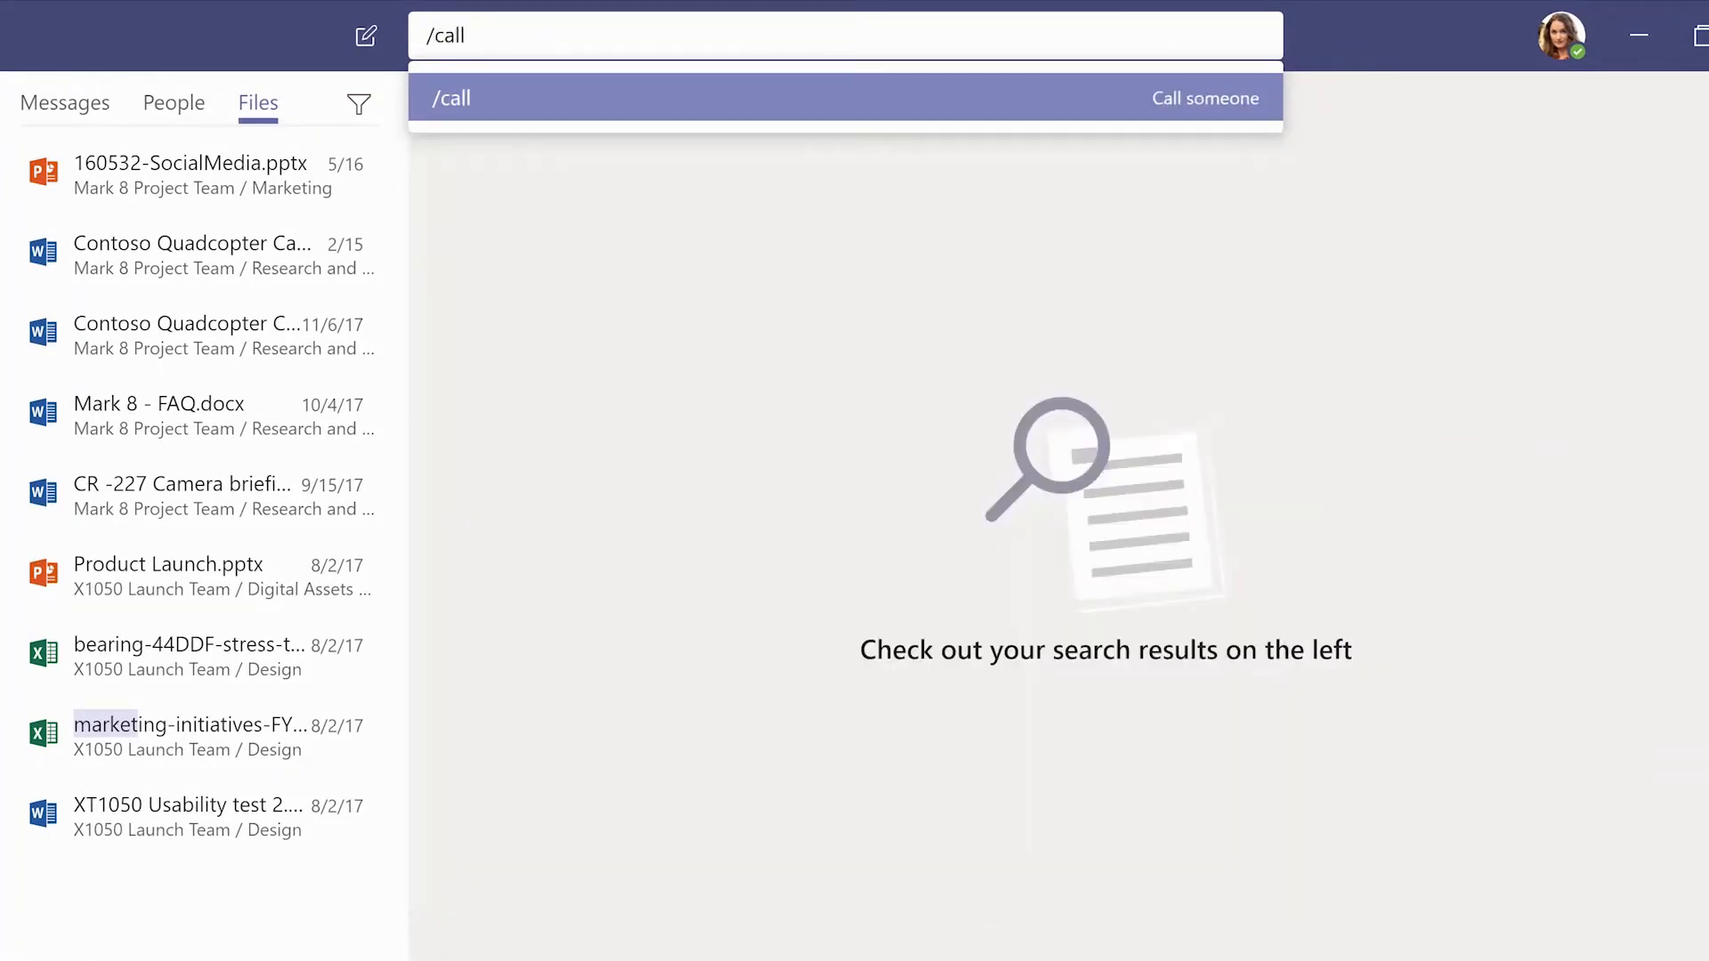
key(Return)
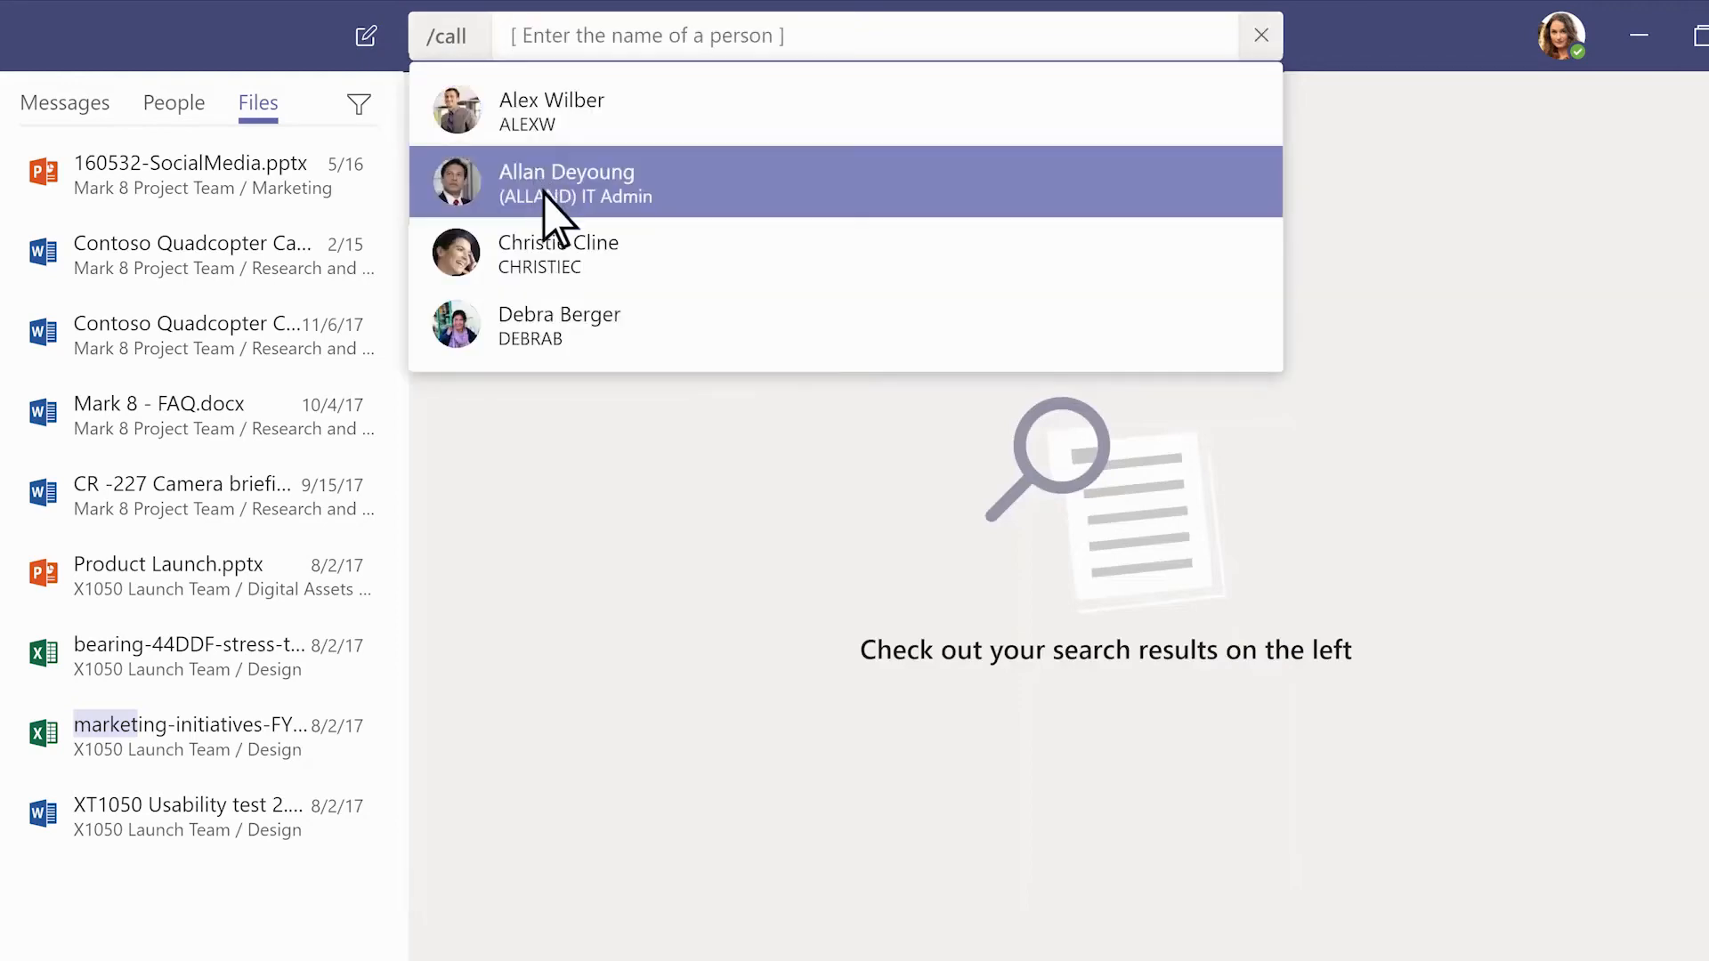
click(572, 260)
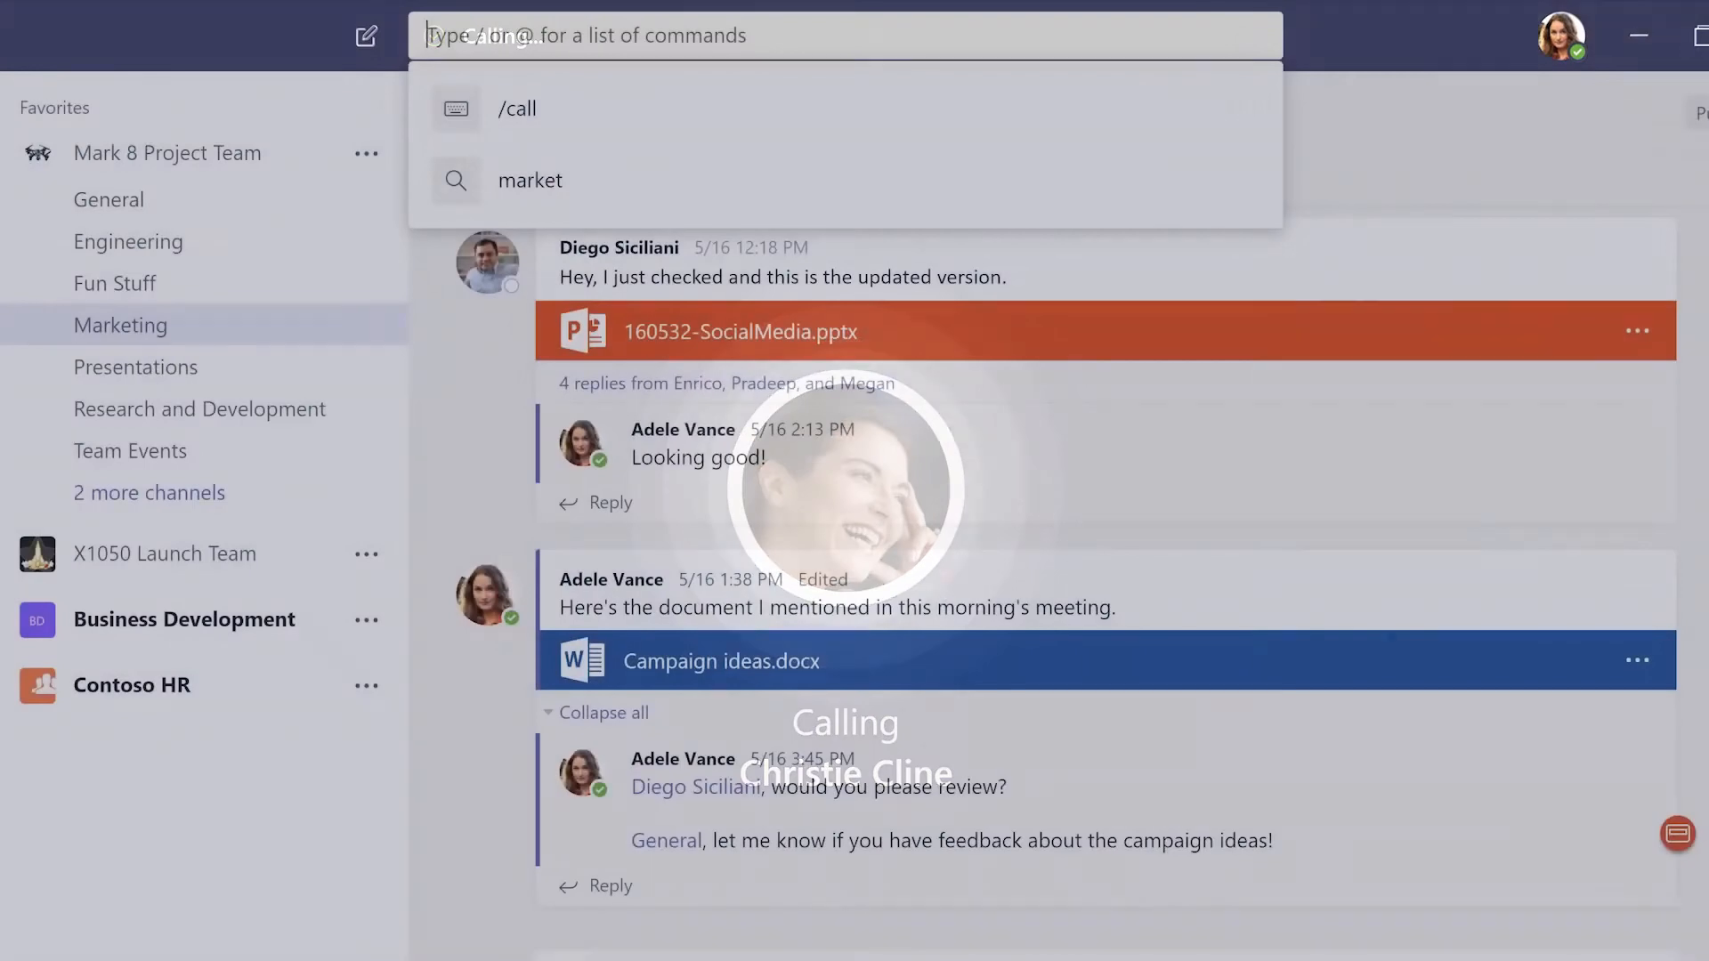
- List the recent files with the /files command, view ZT6006 Marketing Plan.docx and close it
text(/files)
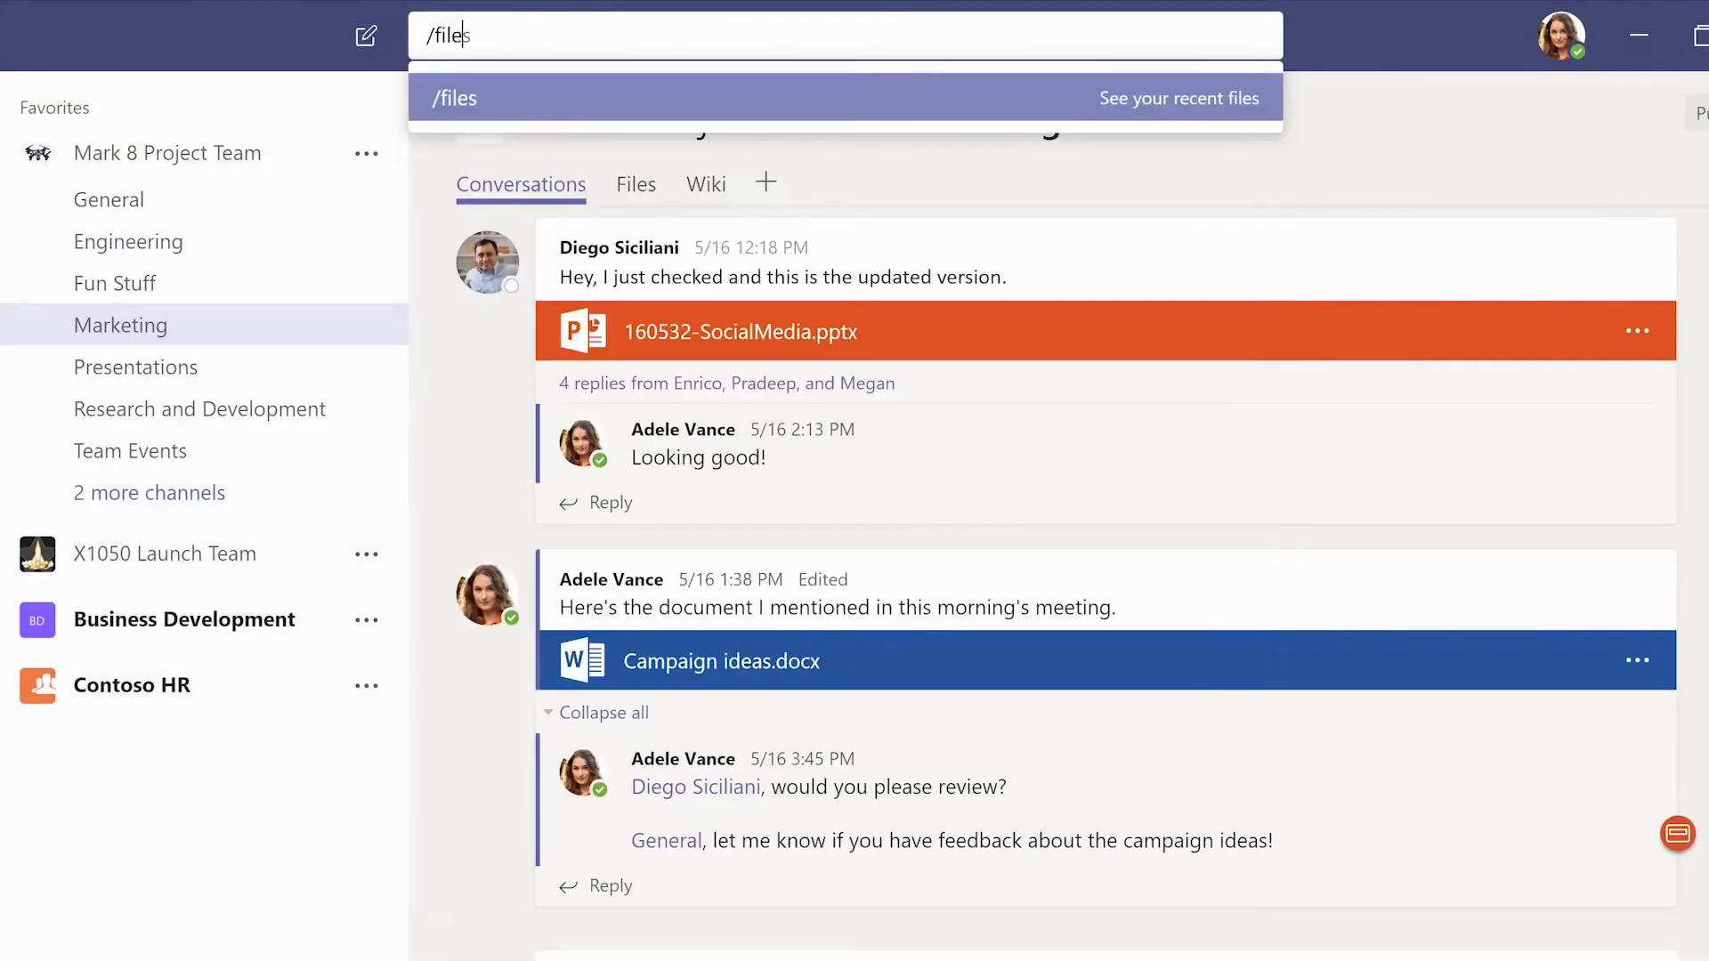
key(Return)
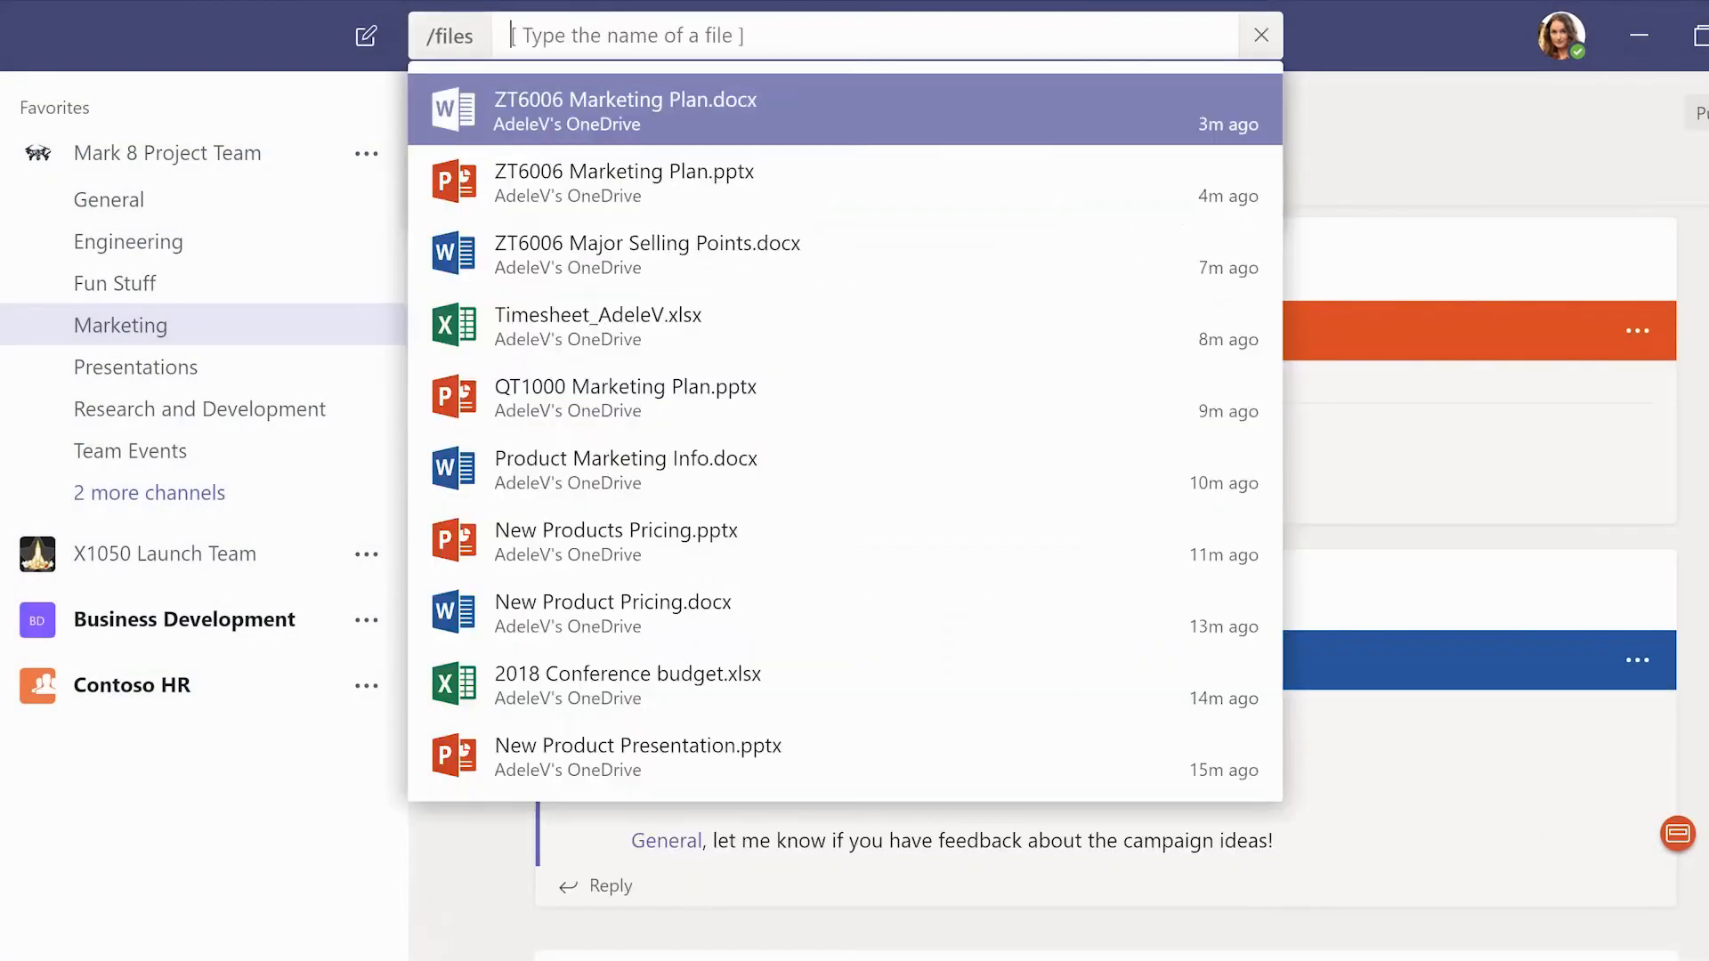
click(574, 114)
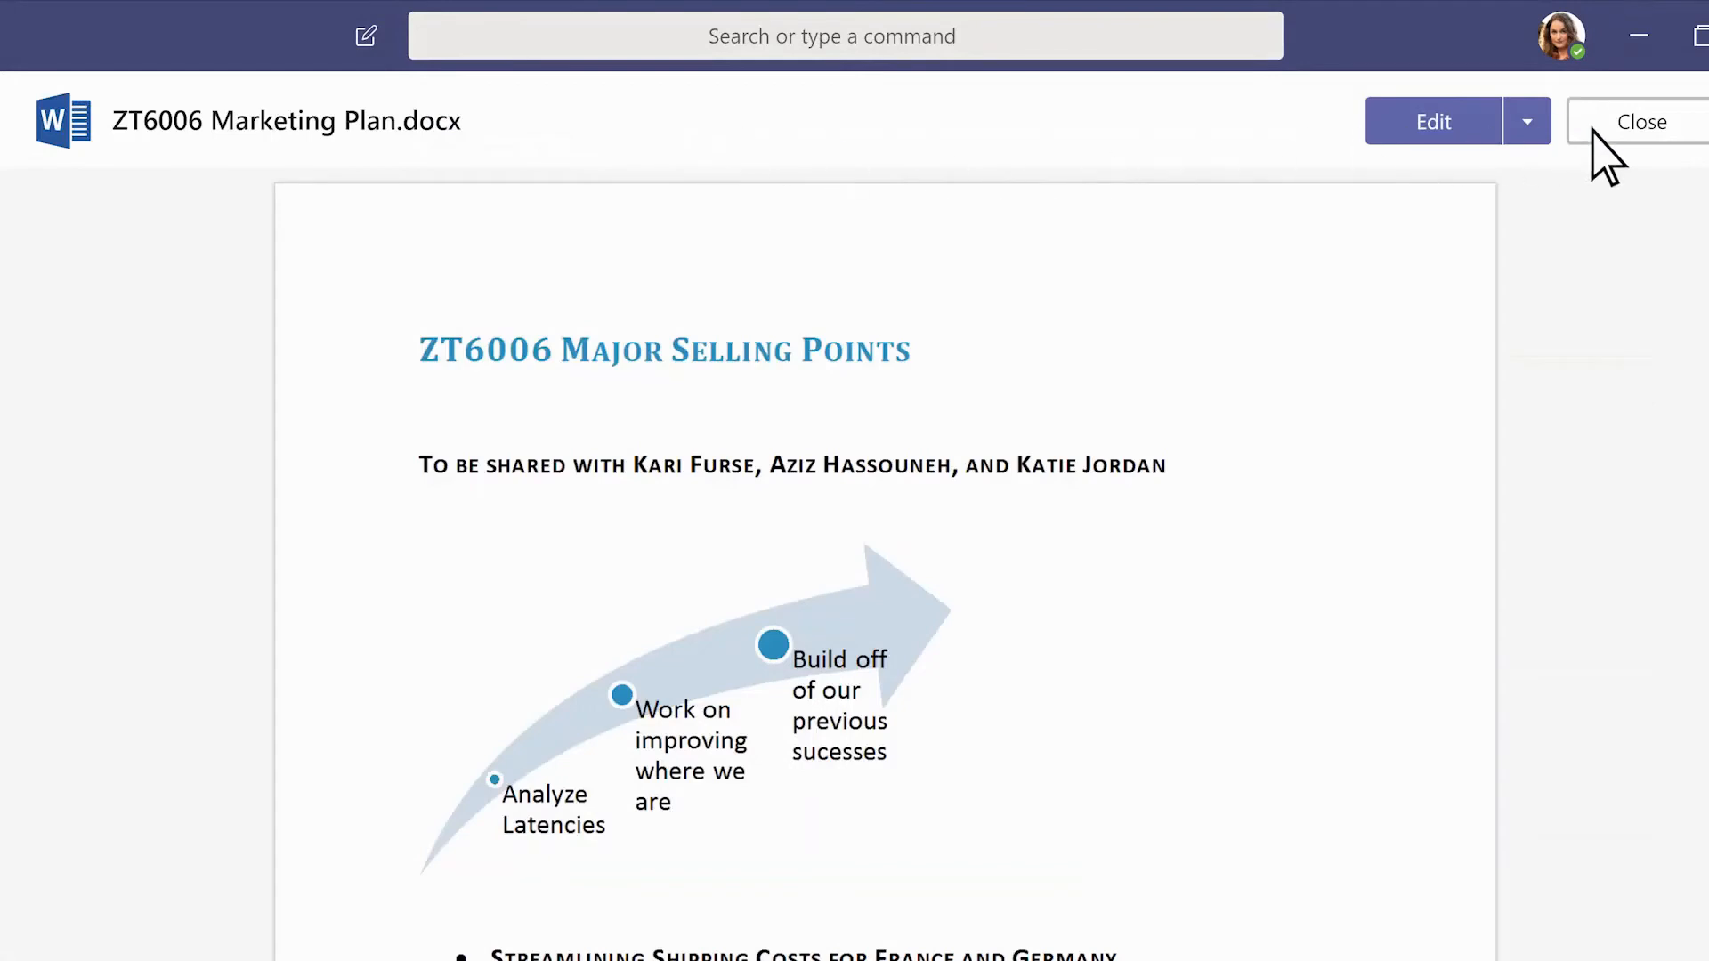
click(1646, 132)
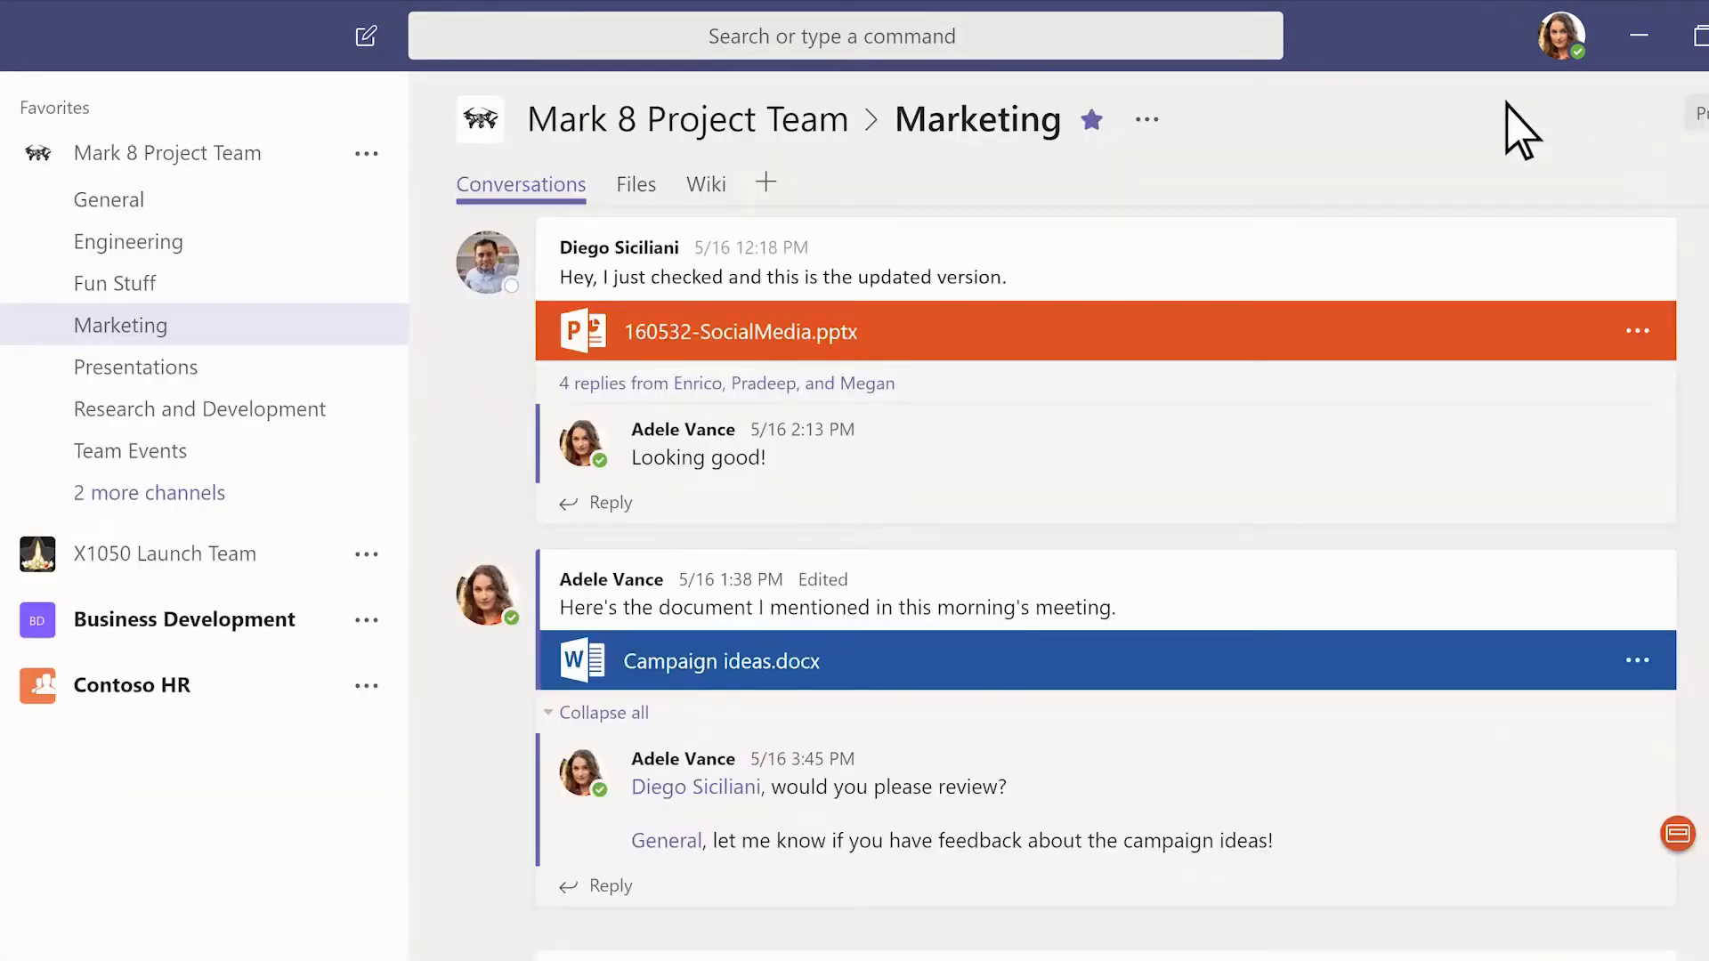
- Use an @ command to send the author of the 160532-SocialMedia.pptx post the message "See you in the meeting later"
click(849, 37)
text(@)
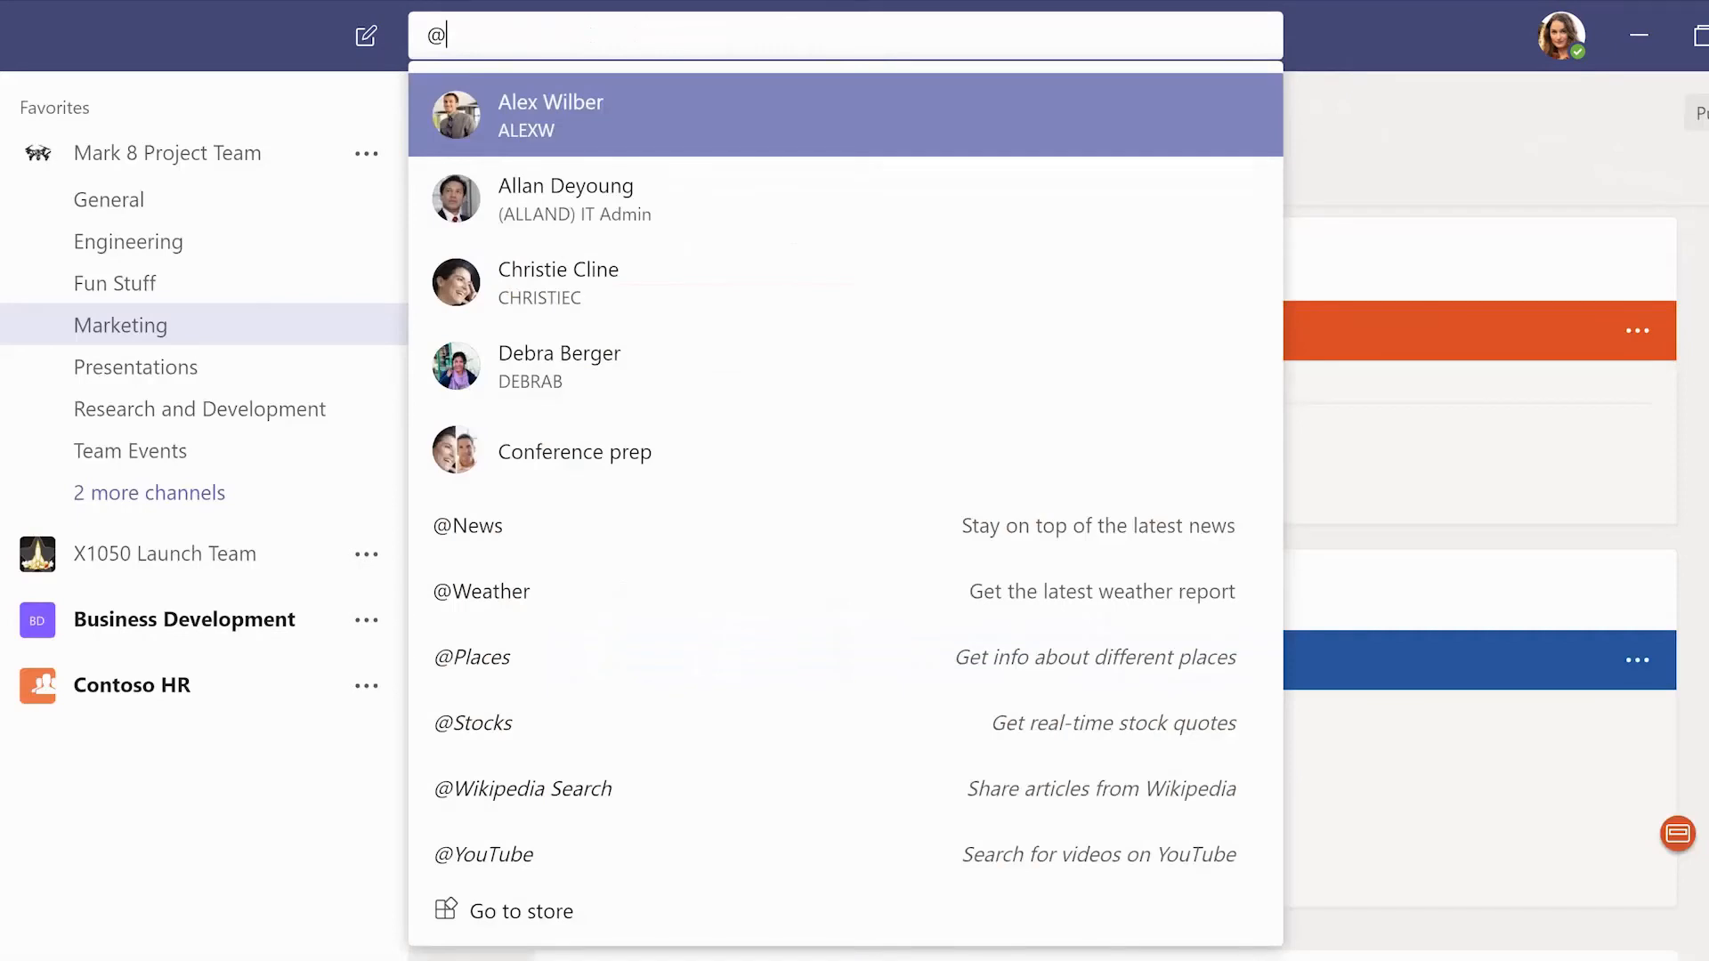
text(dieg)
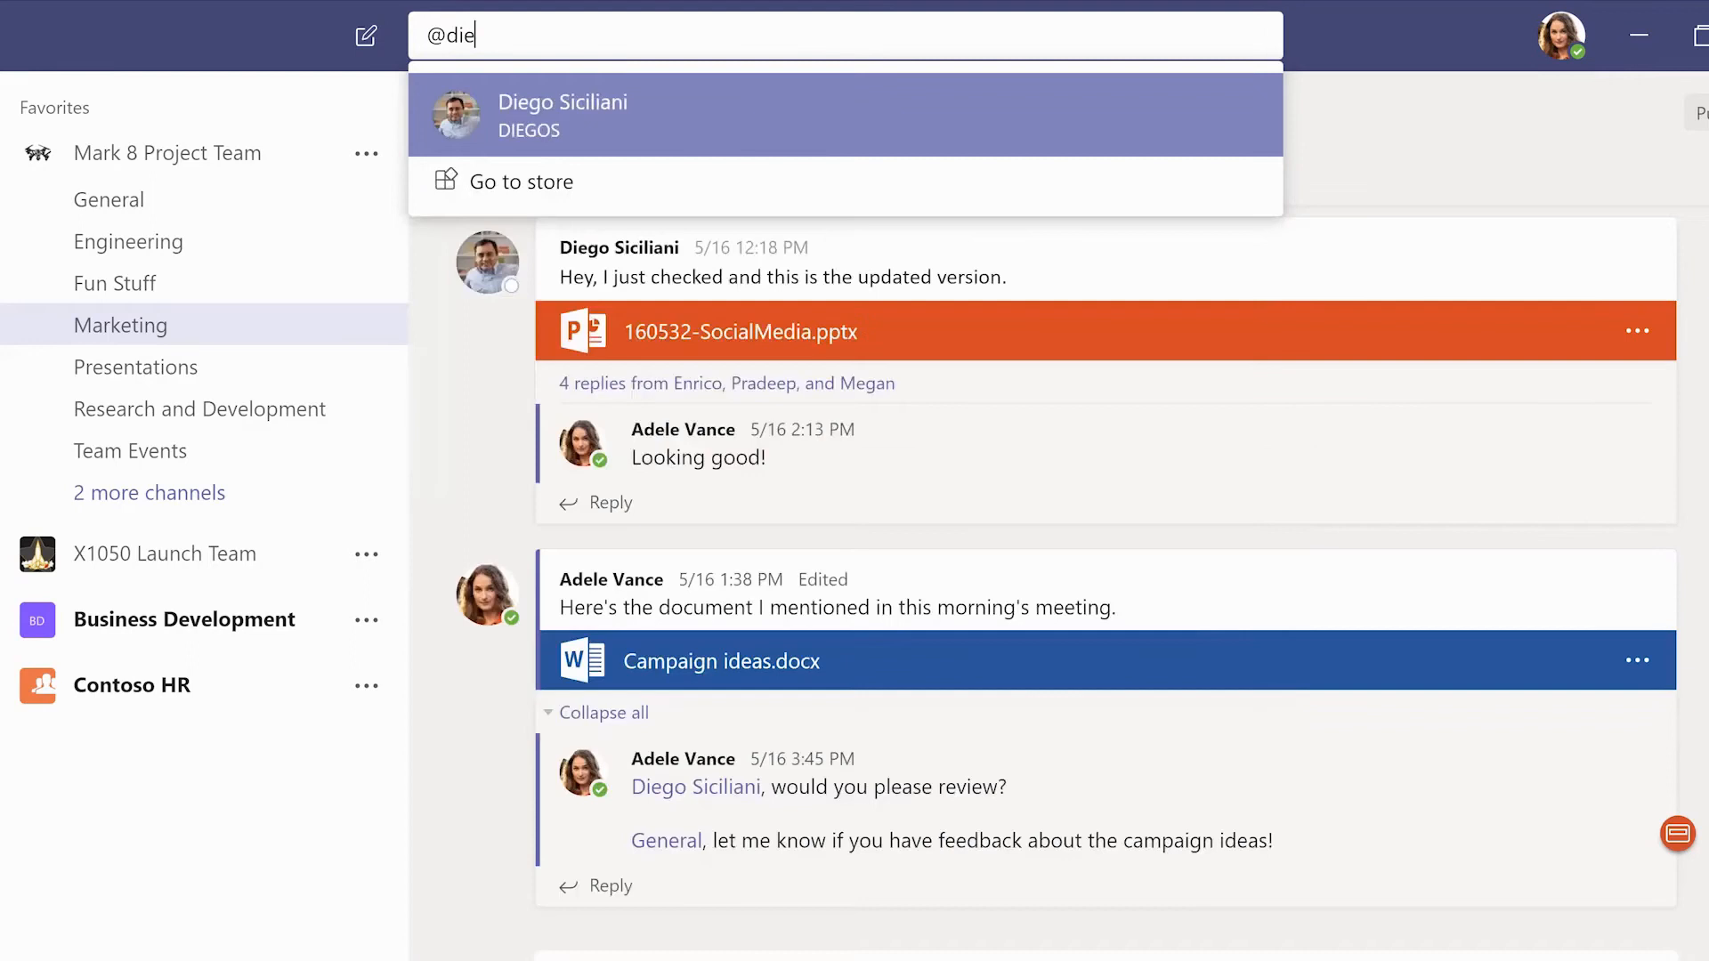
click(574, 116)
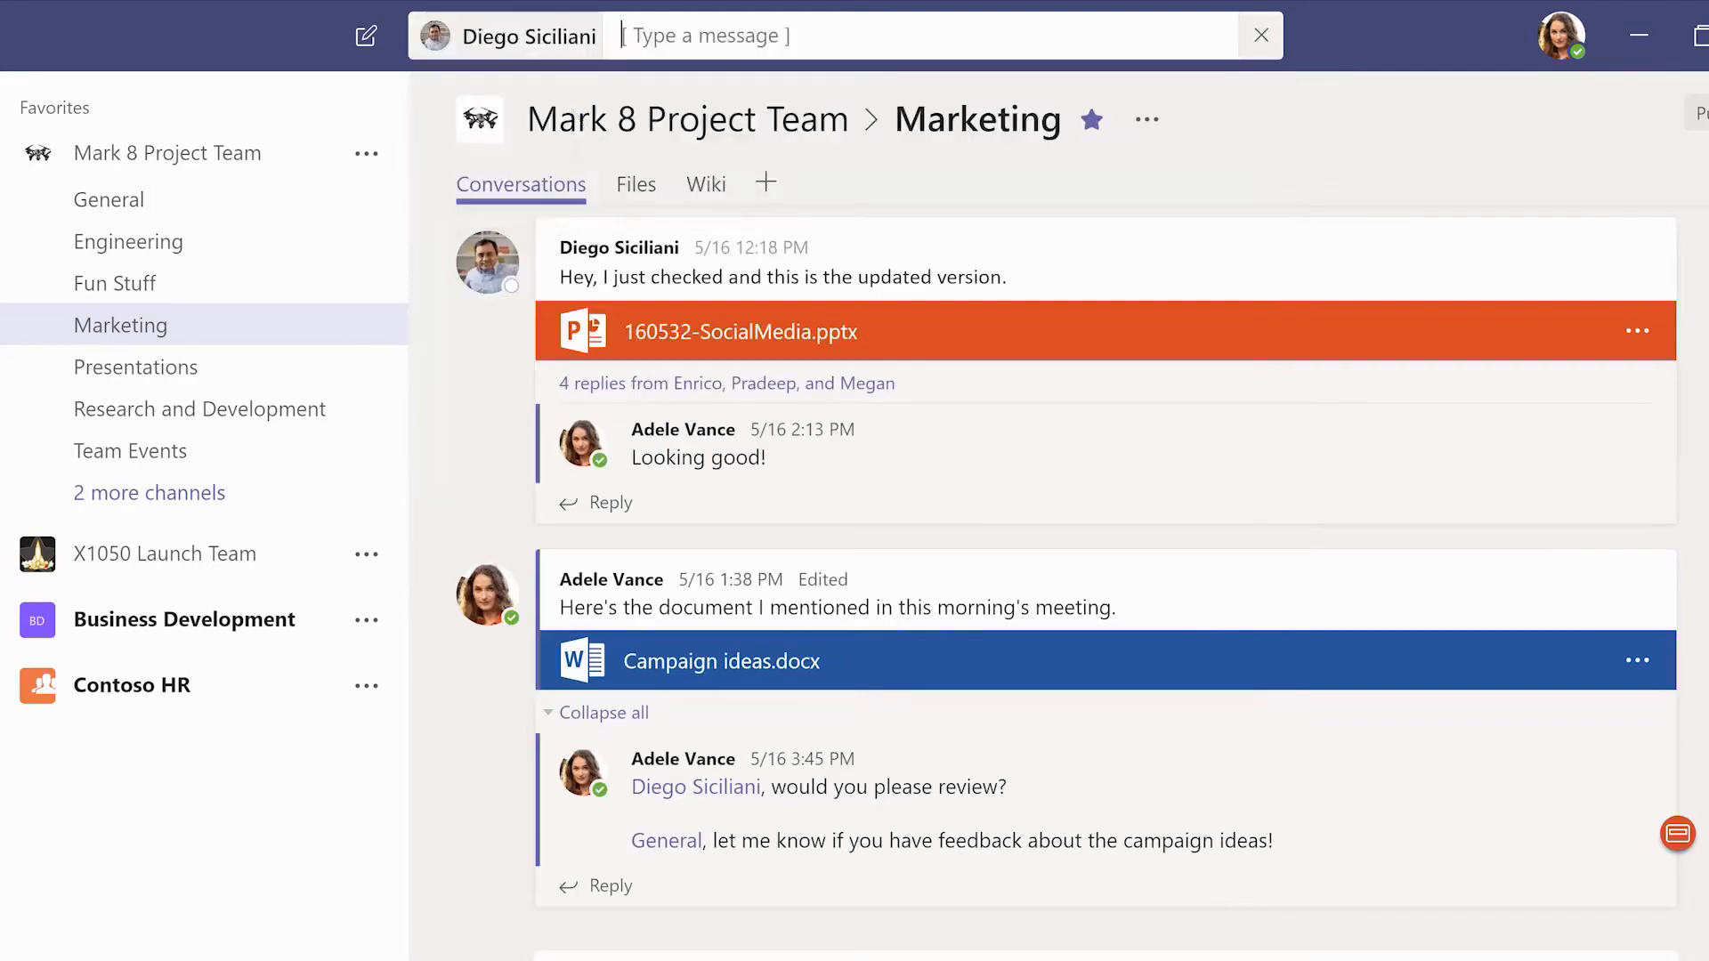
text(See you in the meeting later)
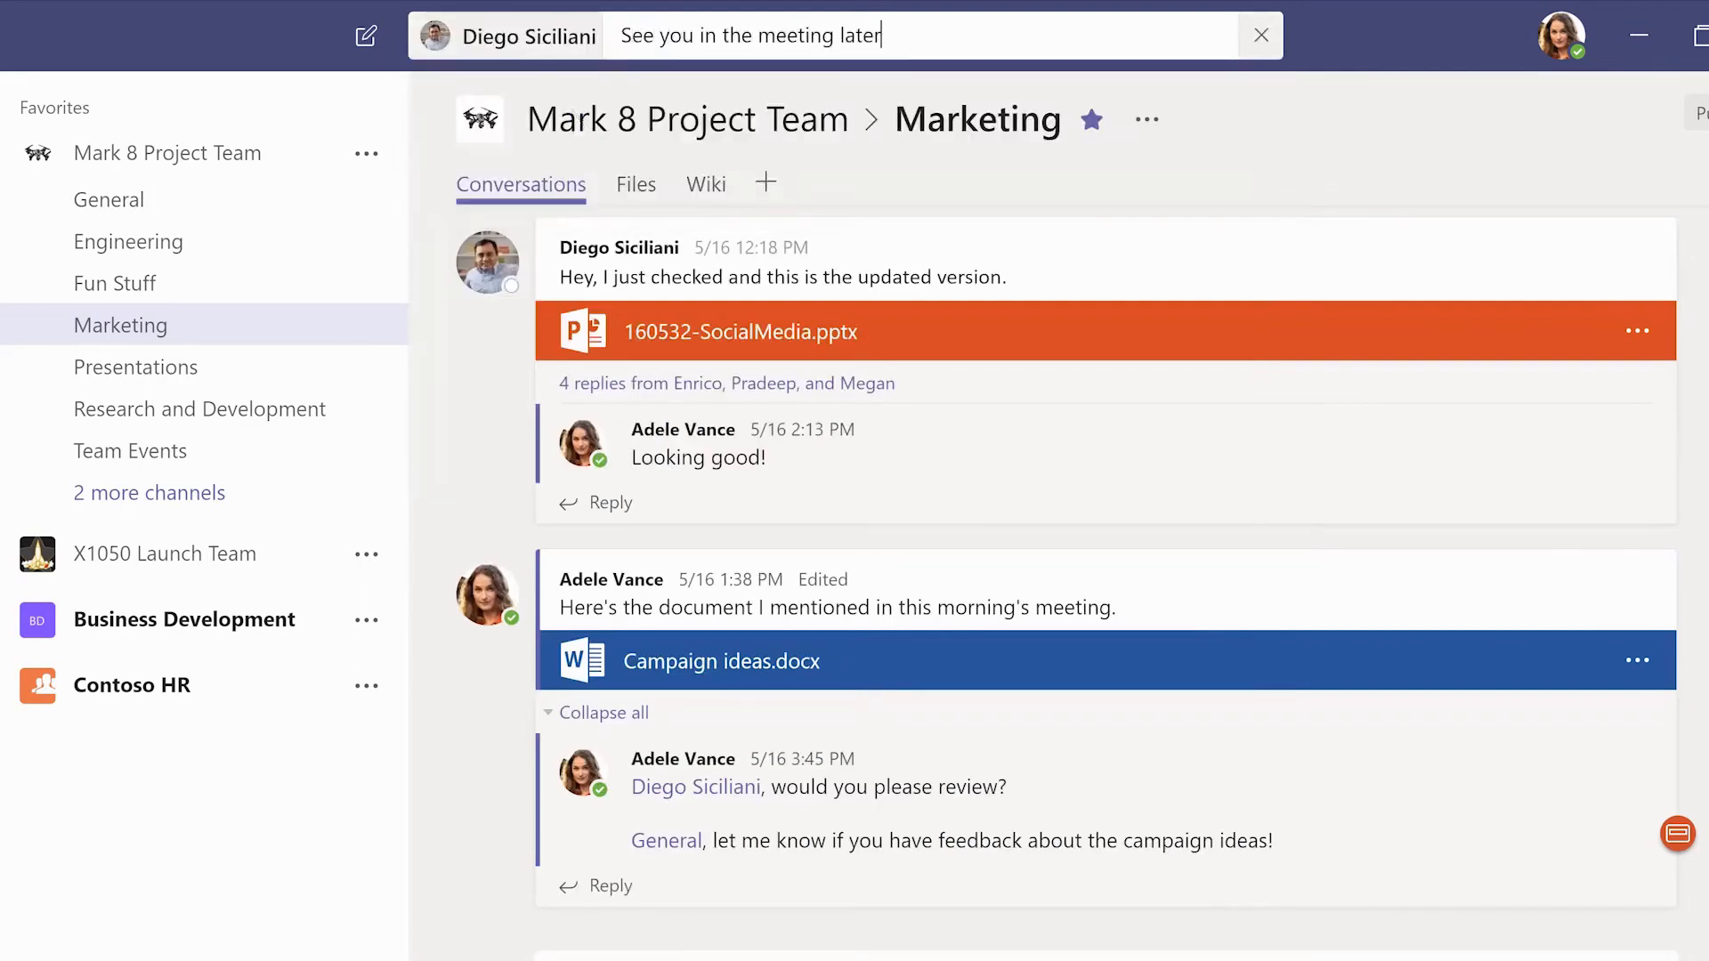
key(Return)
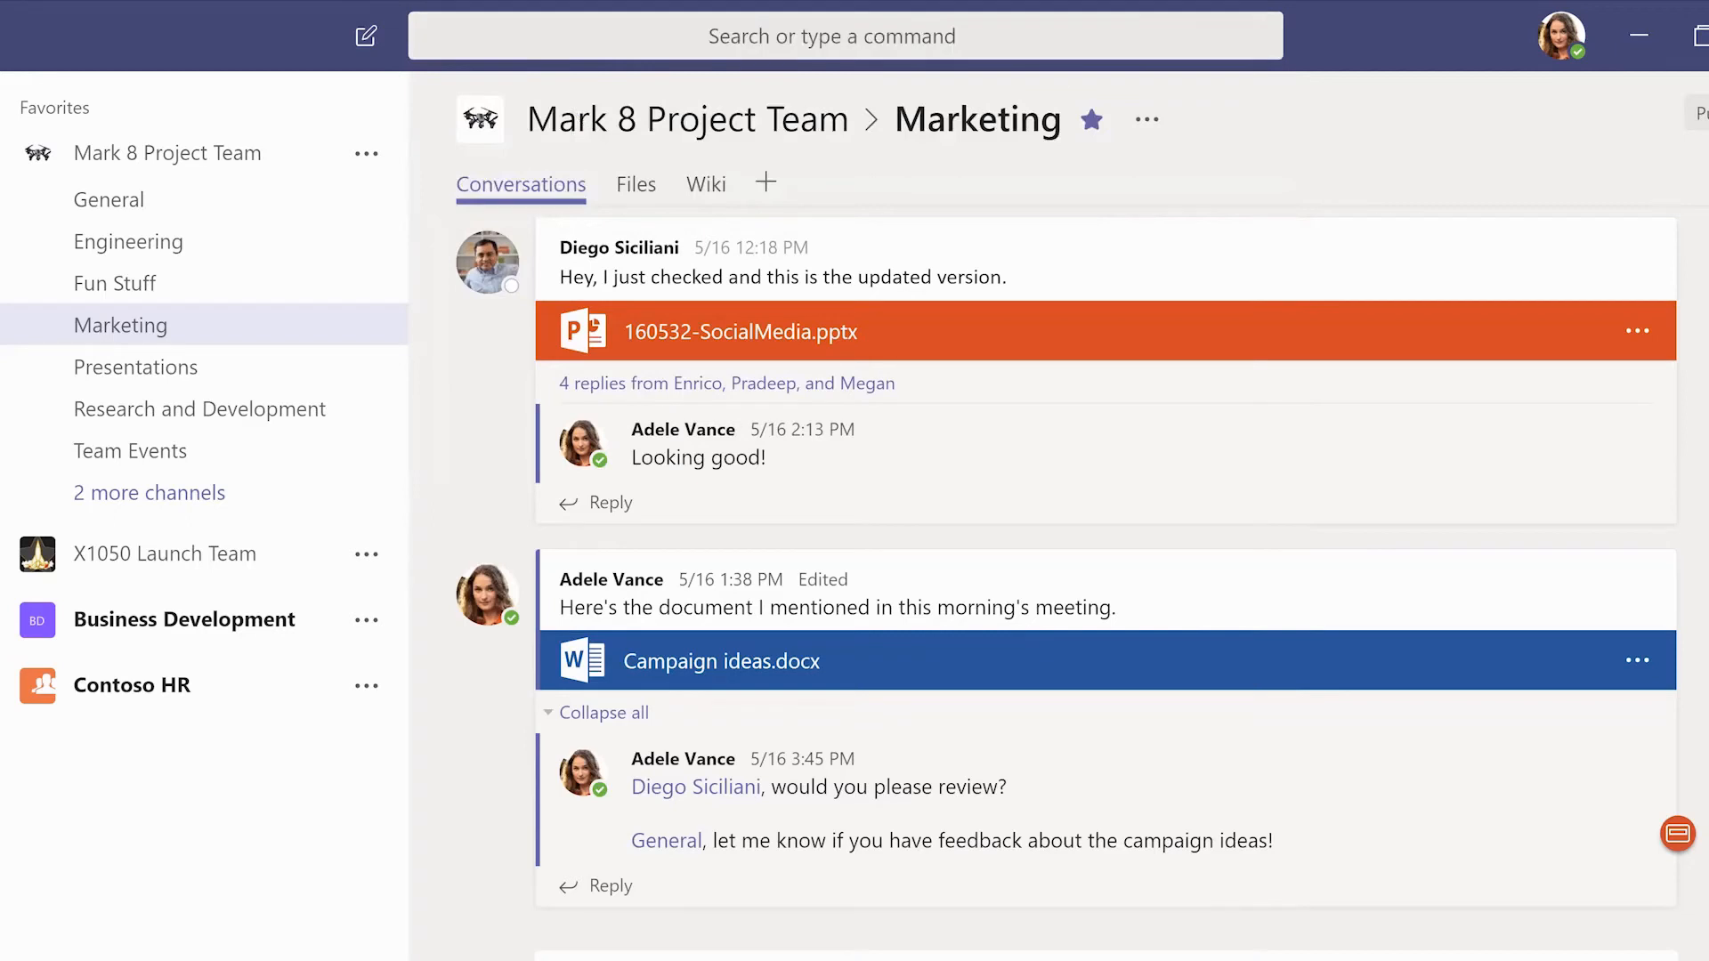
click(574, 38)
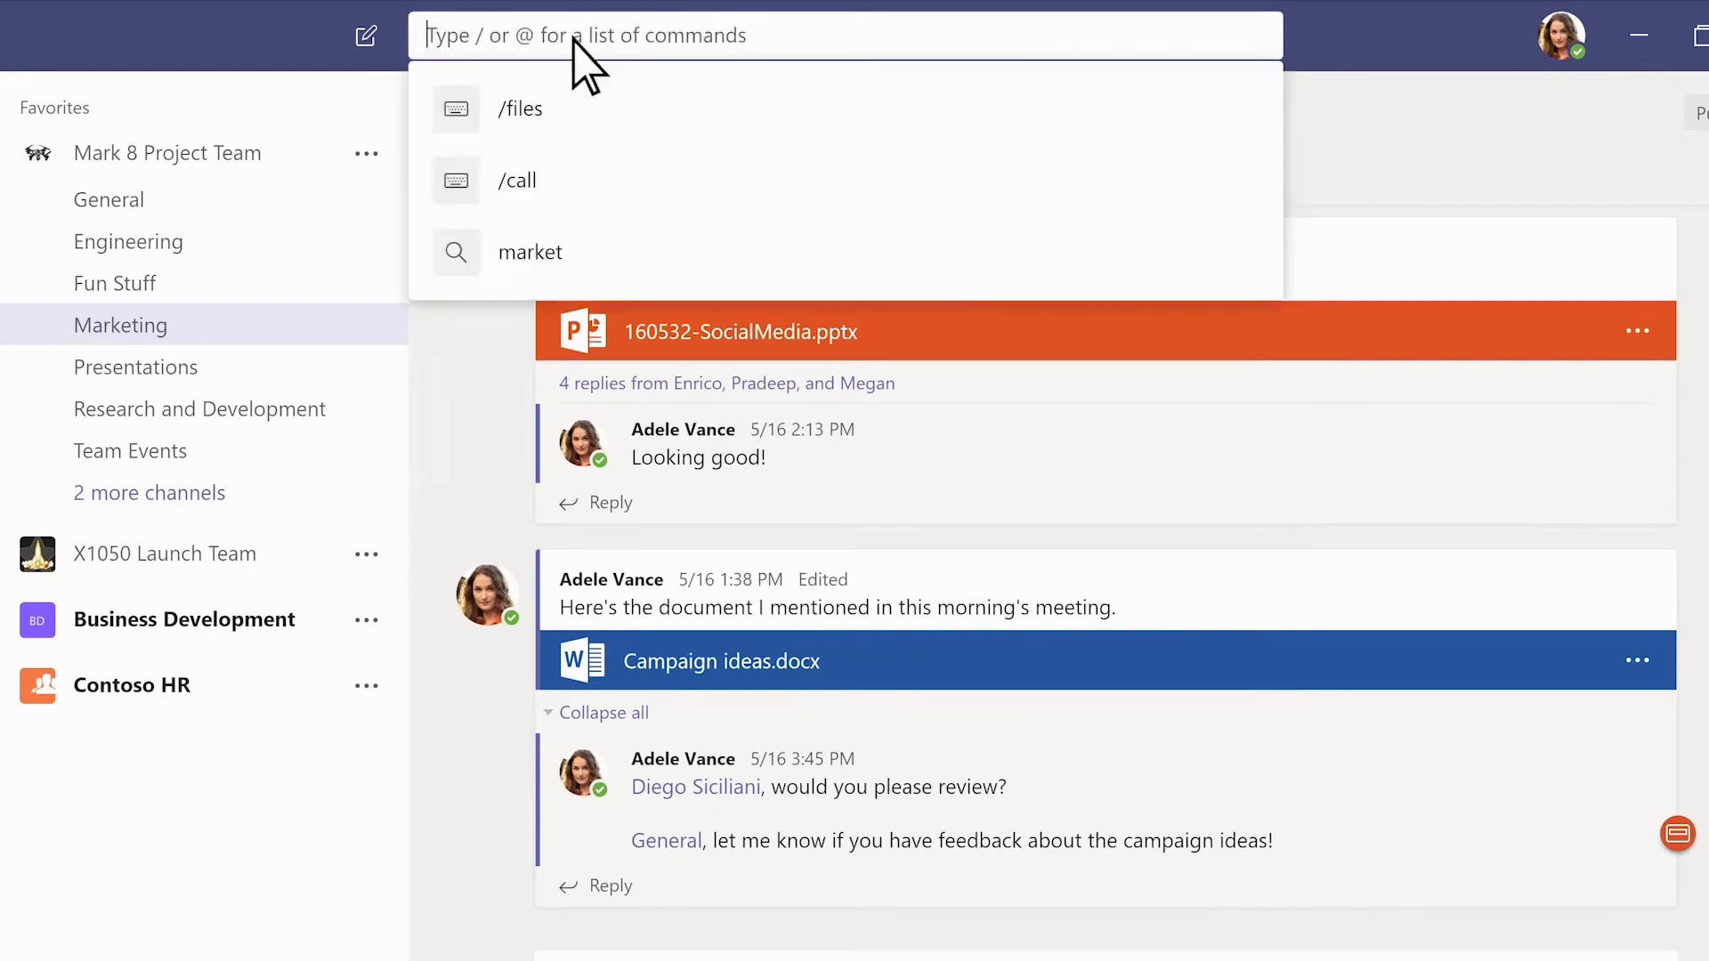
text(@)
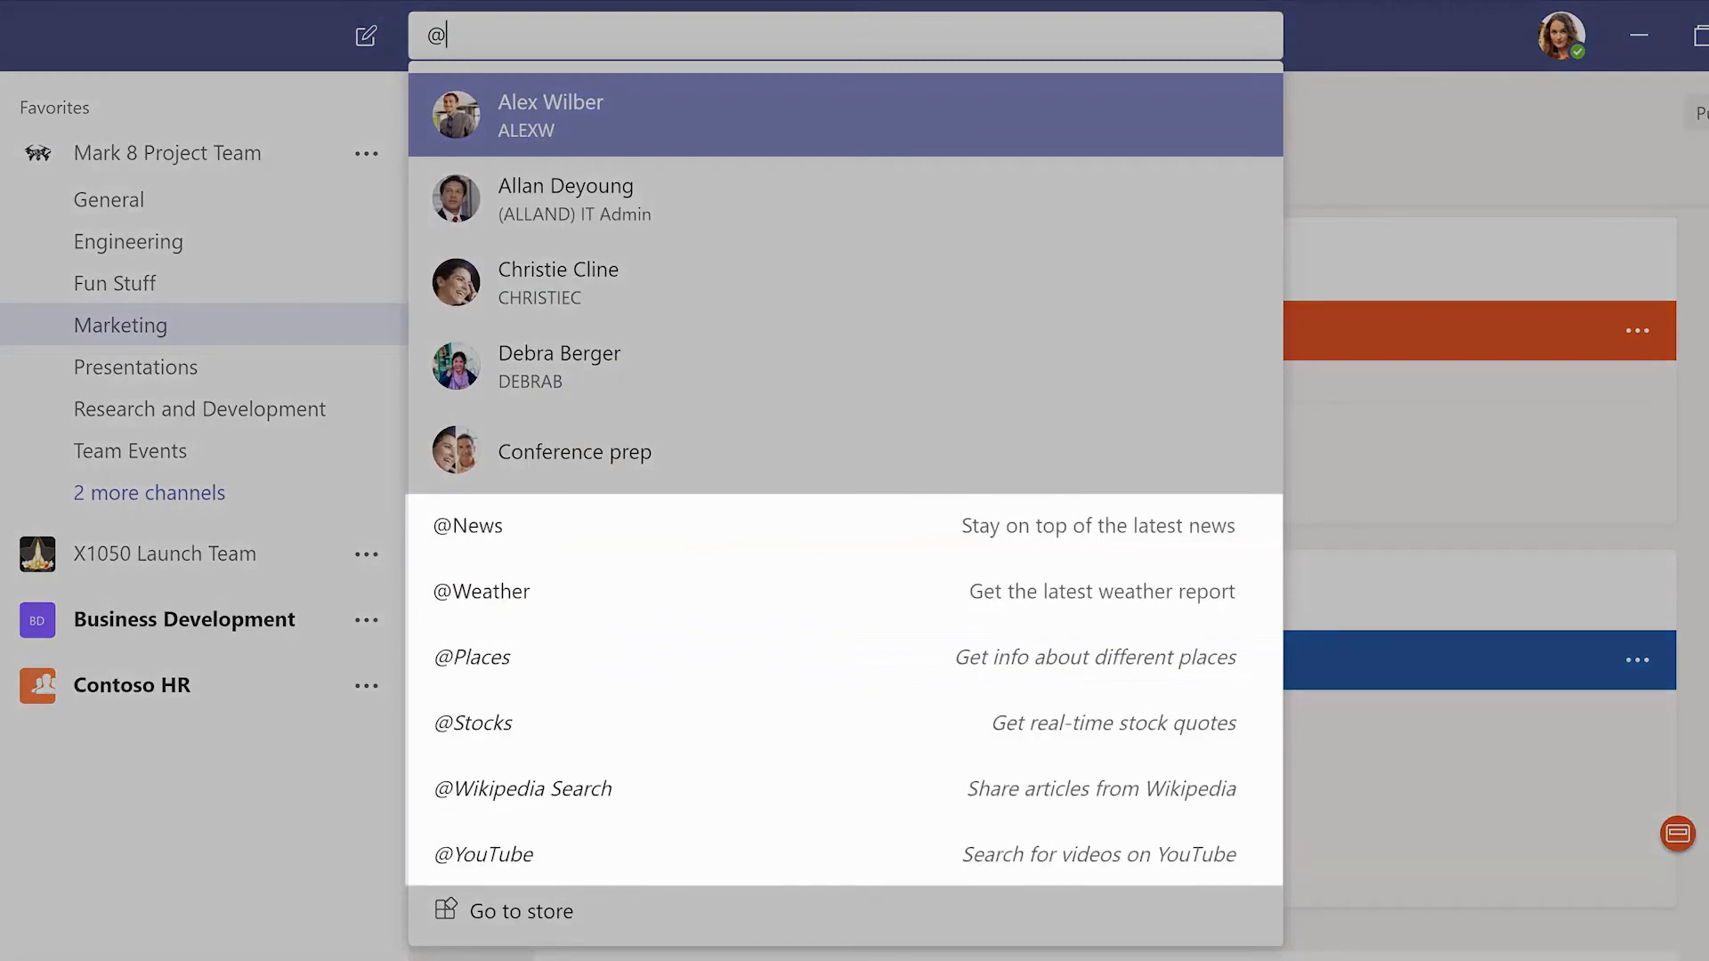
text(Weather)
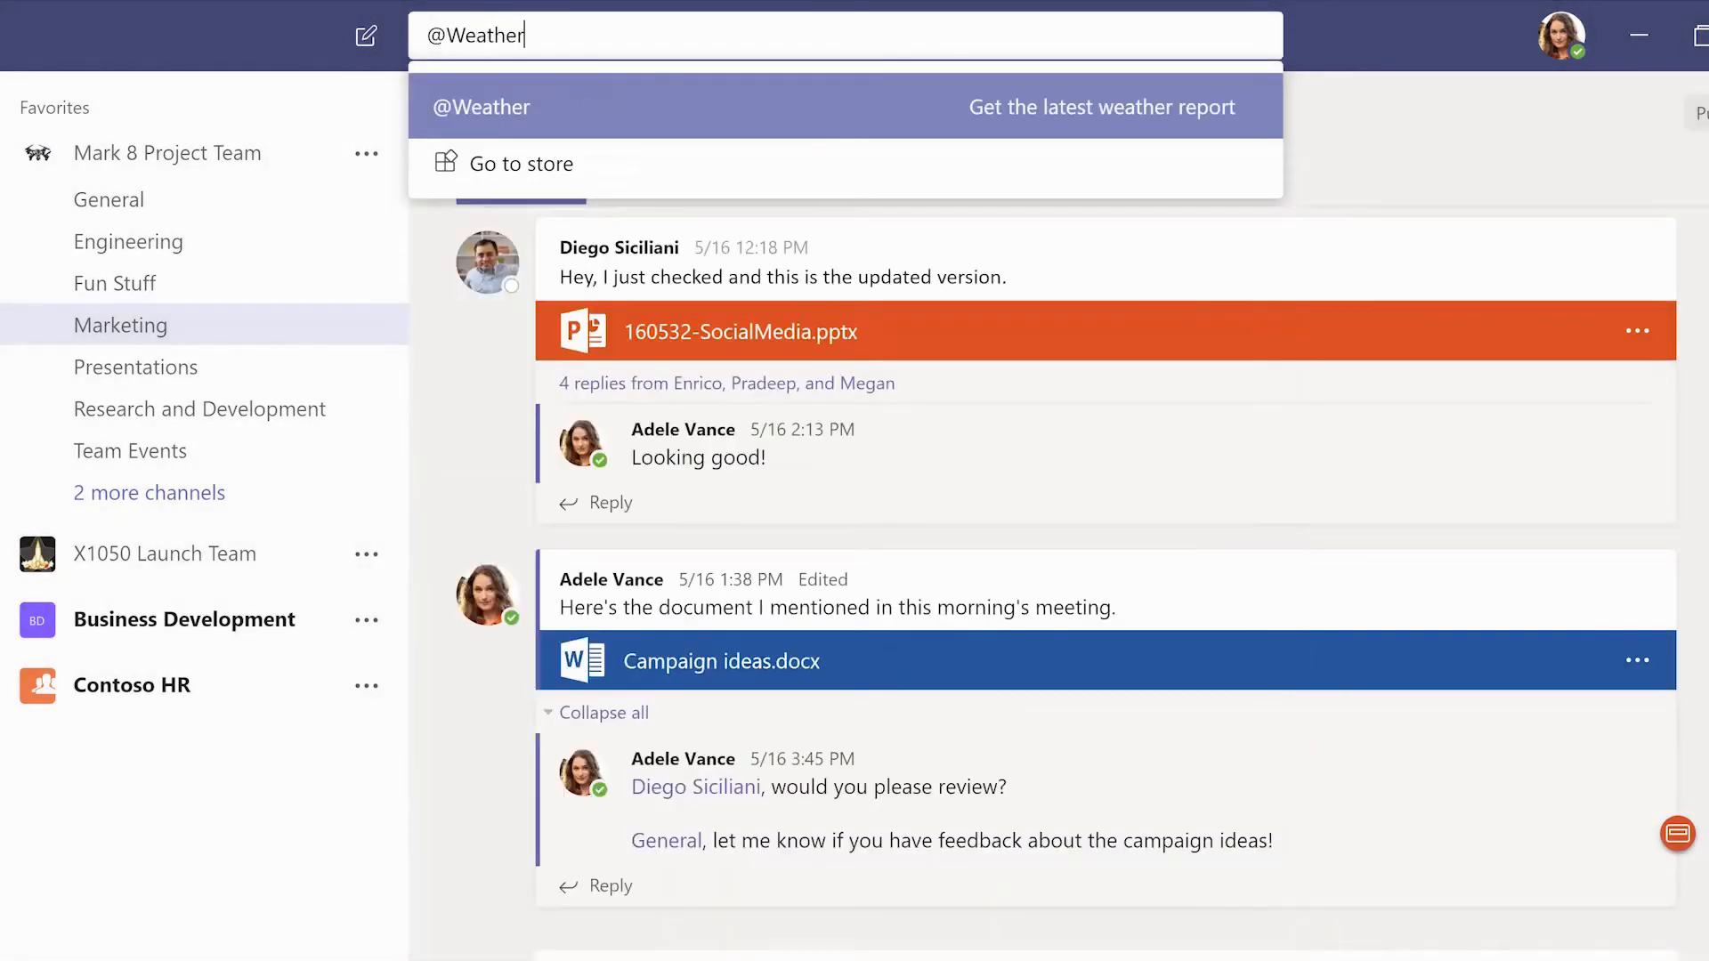
key(Return)
text(Seattle)
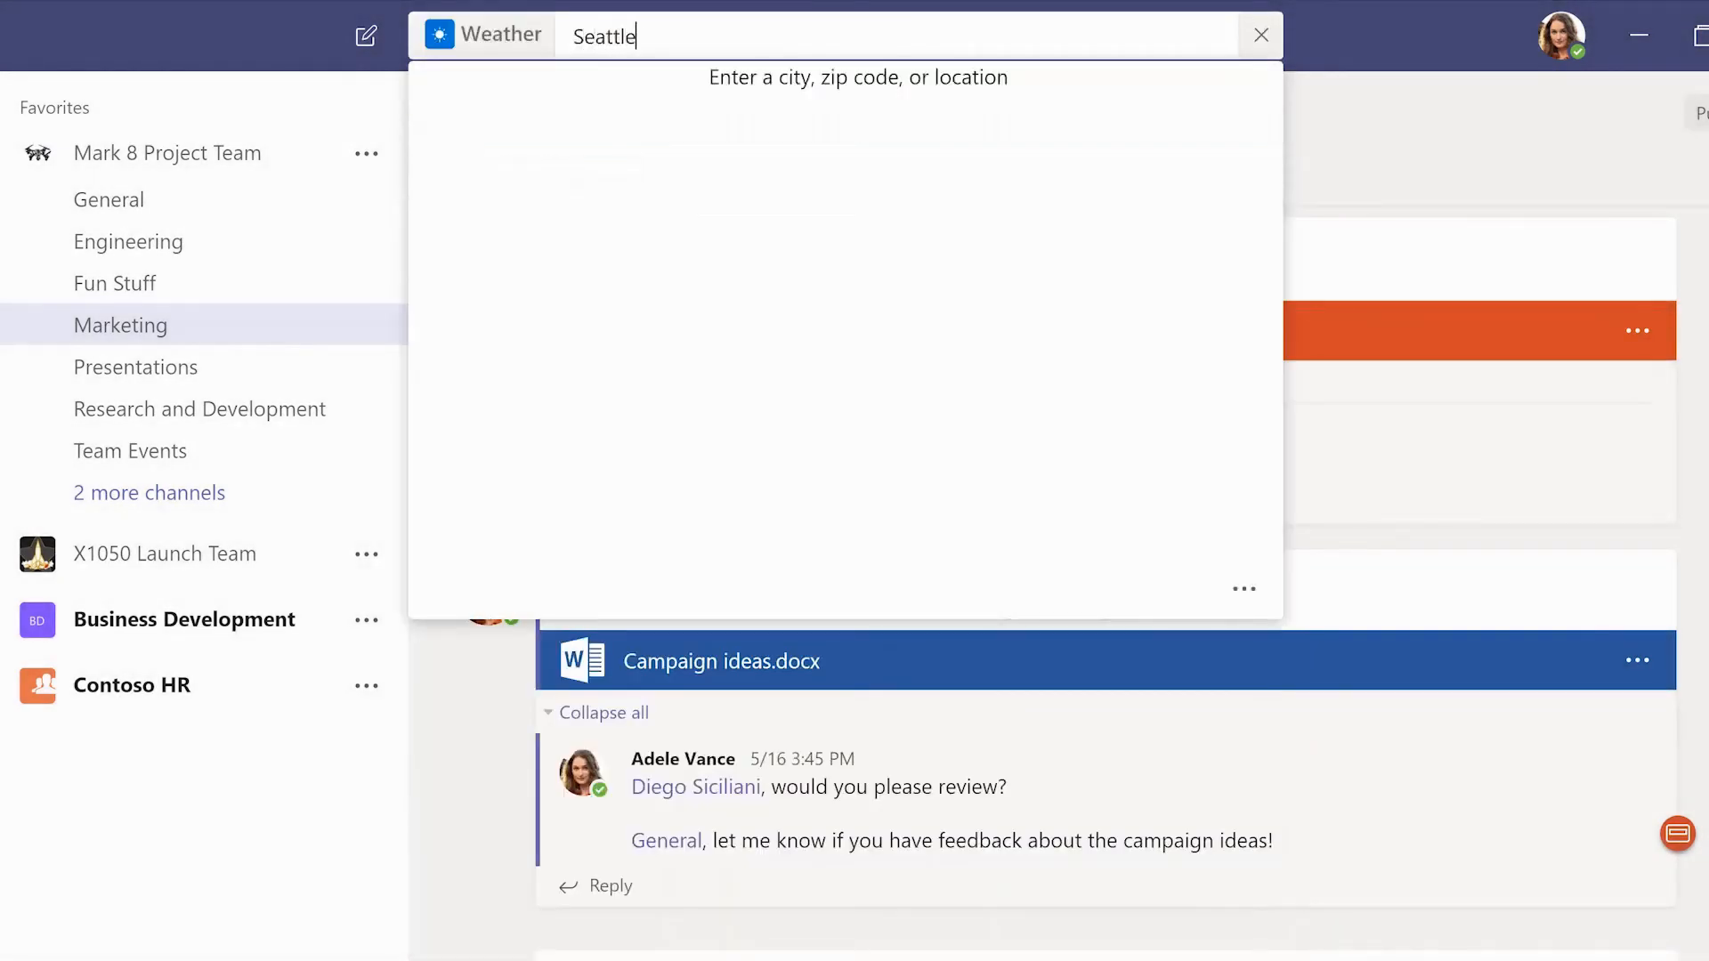
click(589, 147)
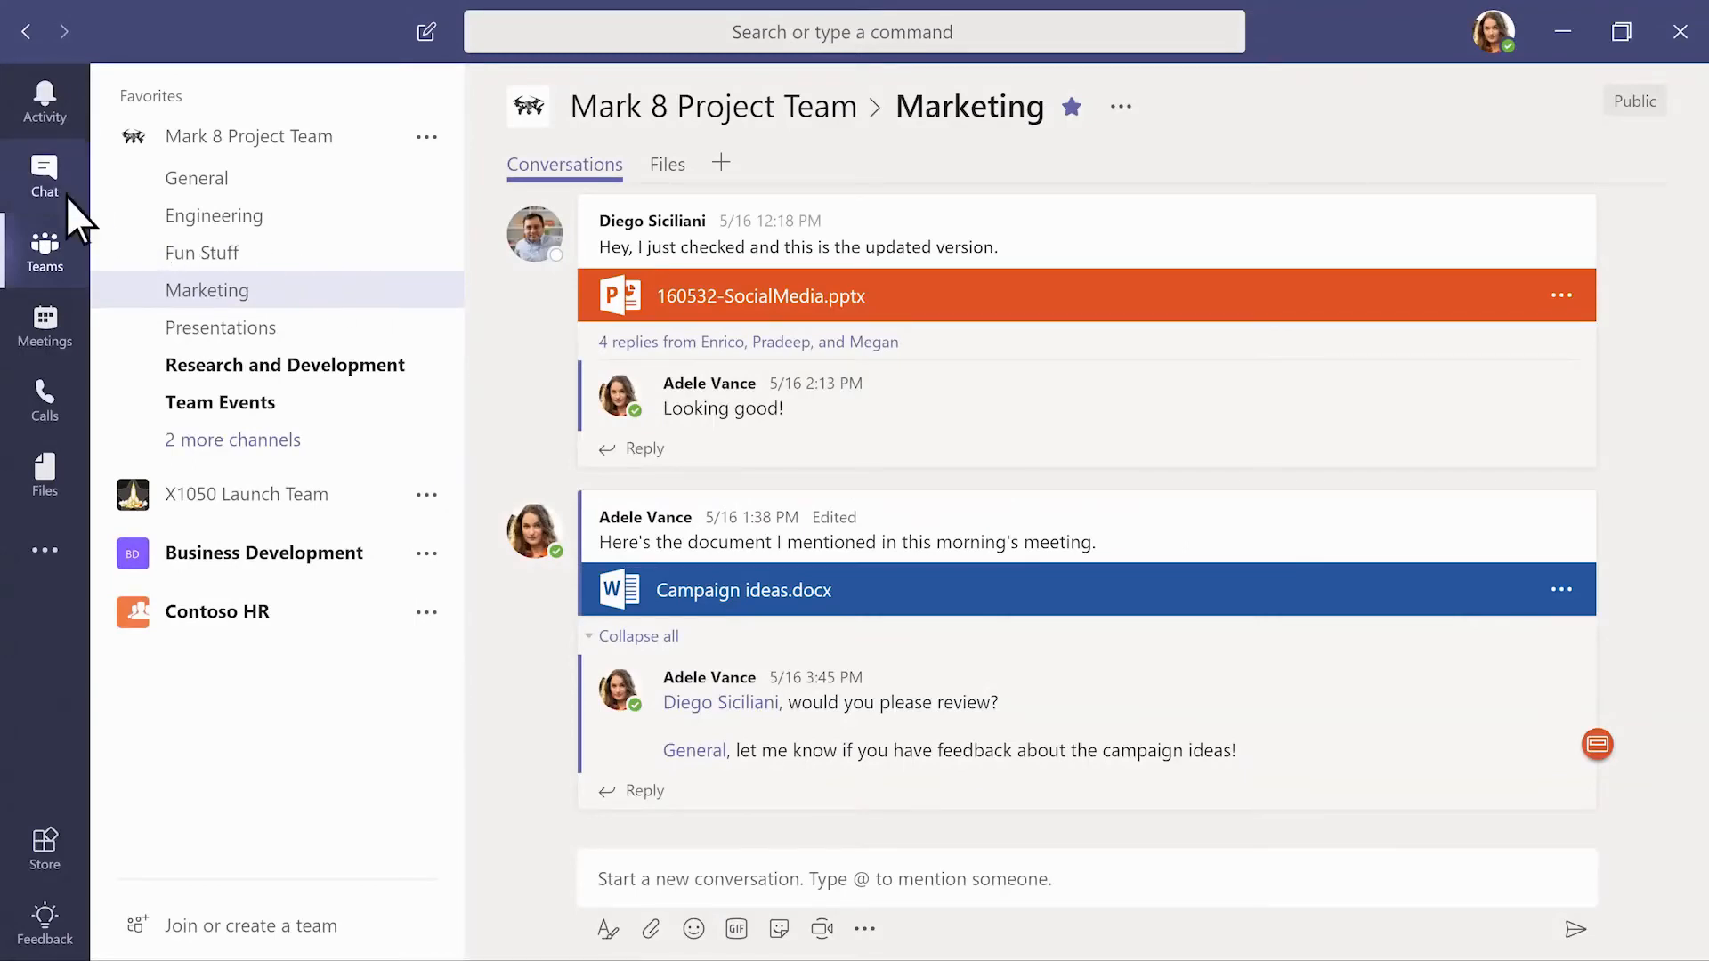
- Go to the chats and view the favorite group chat with two coworkers
click(68, 196)
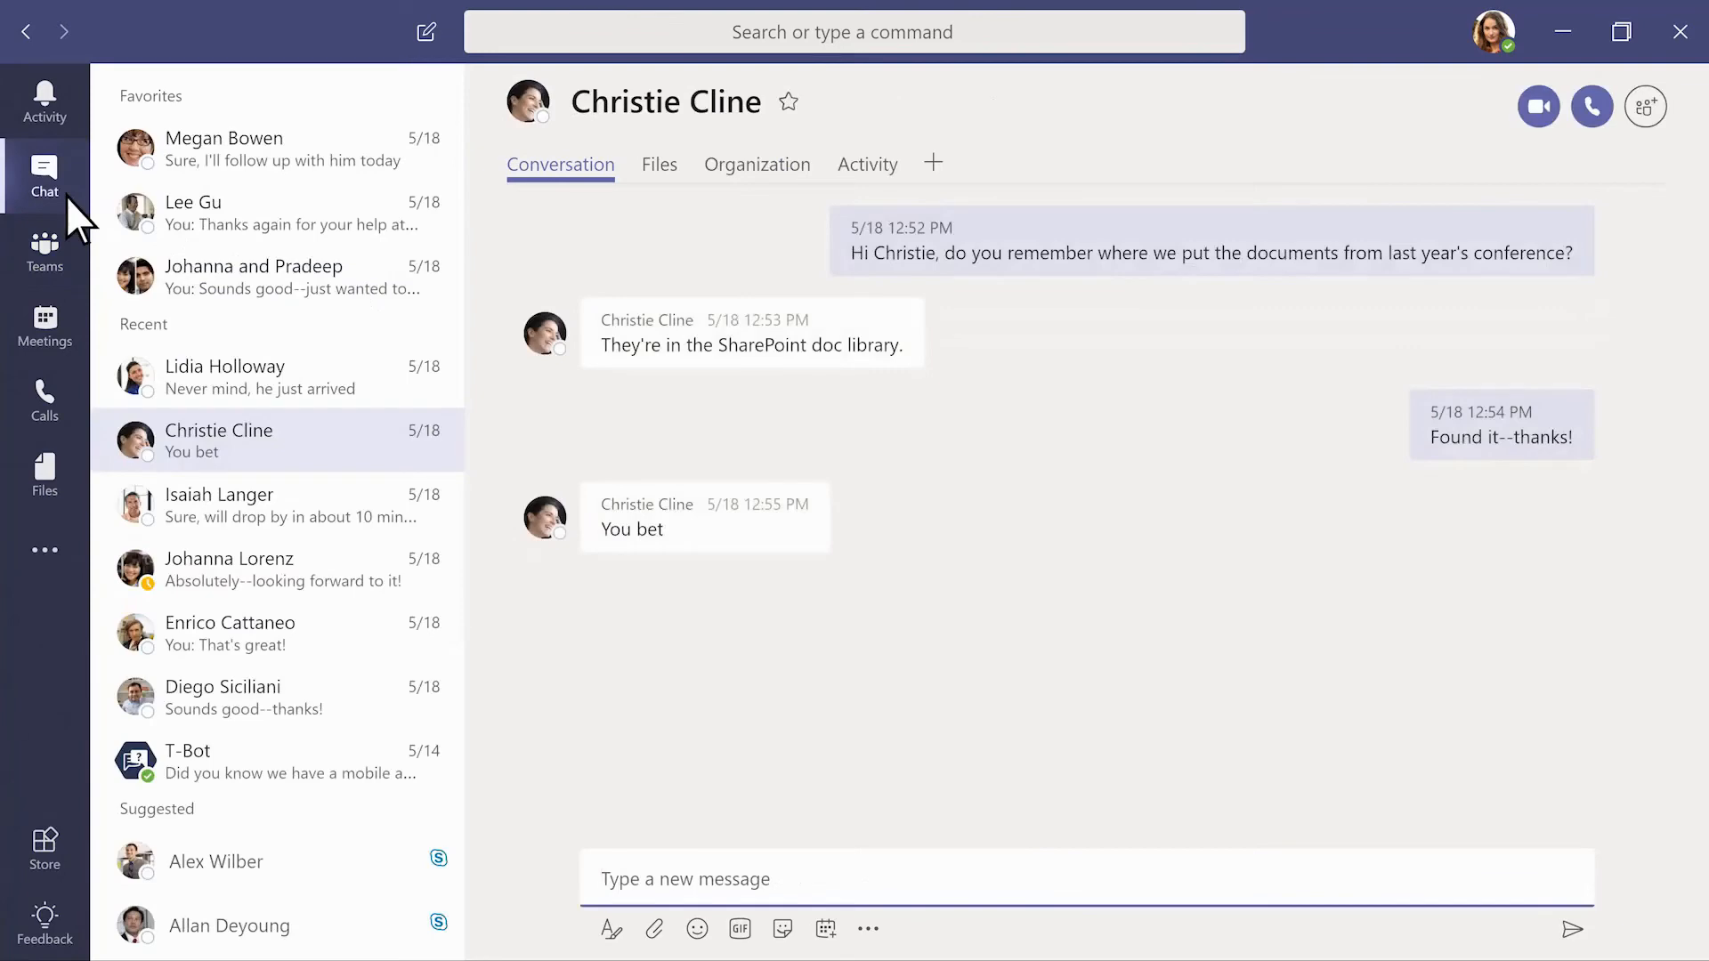
click(141, 276)
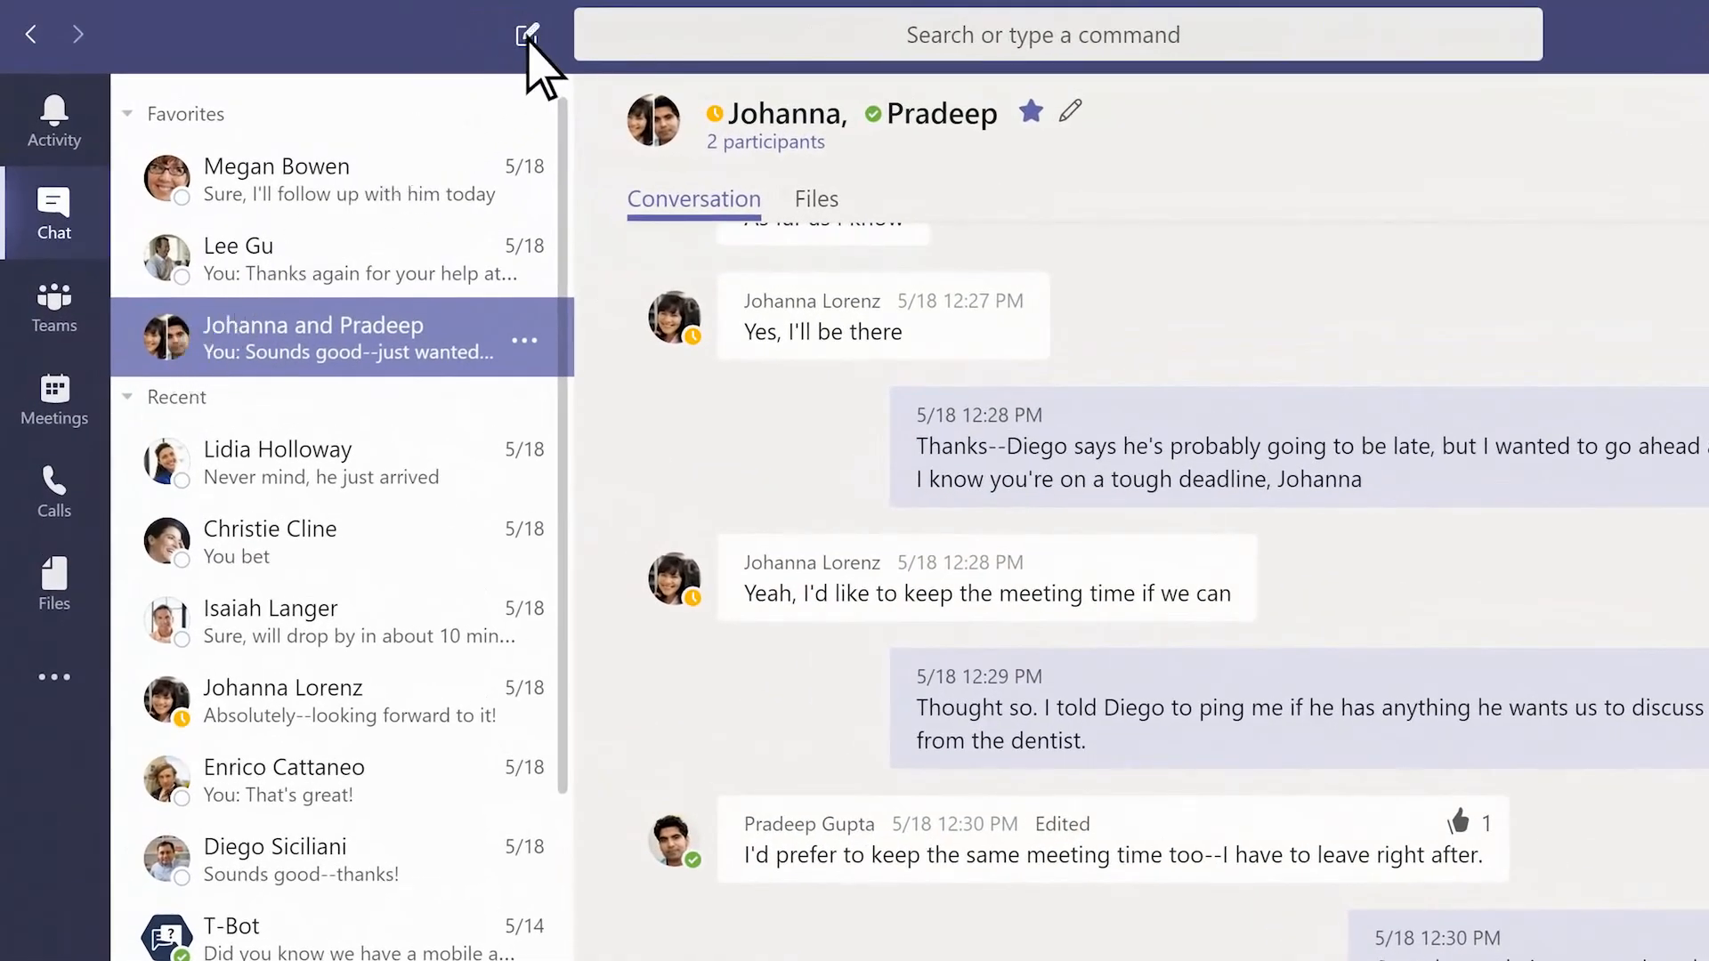
- Start a new group chat with two coworkers and name the group "Conference prep"
click(526, 40)
text(is)
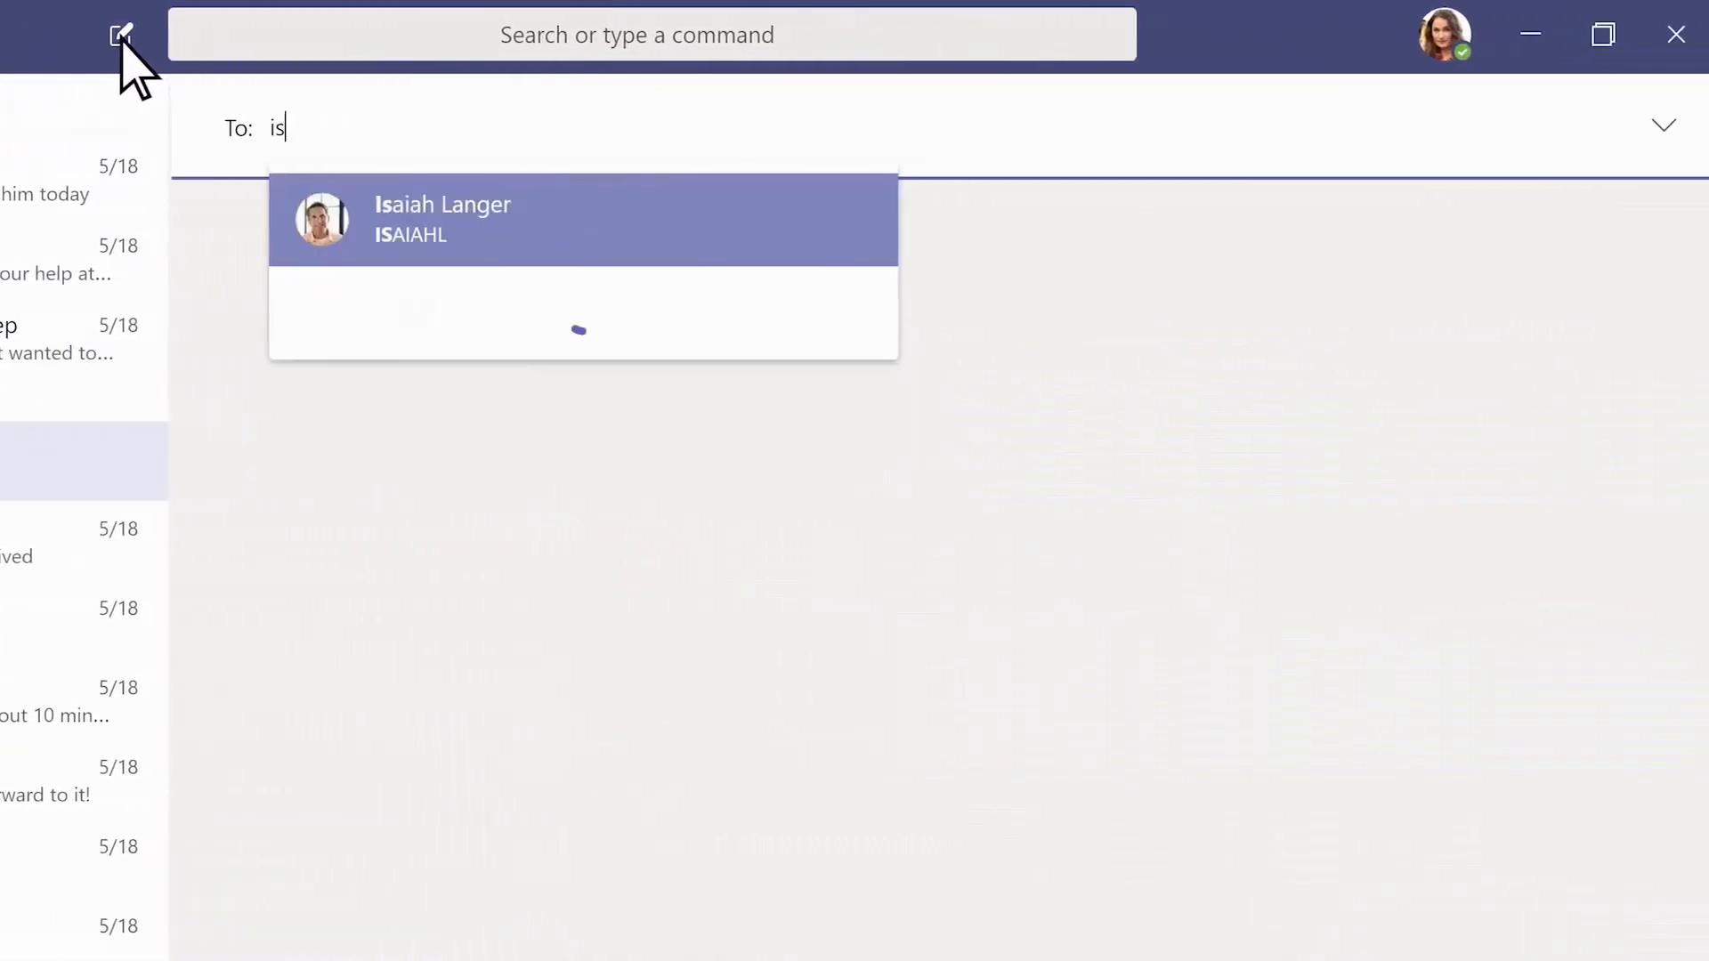
text(ai)
click(406, 237)
text(christ)
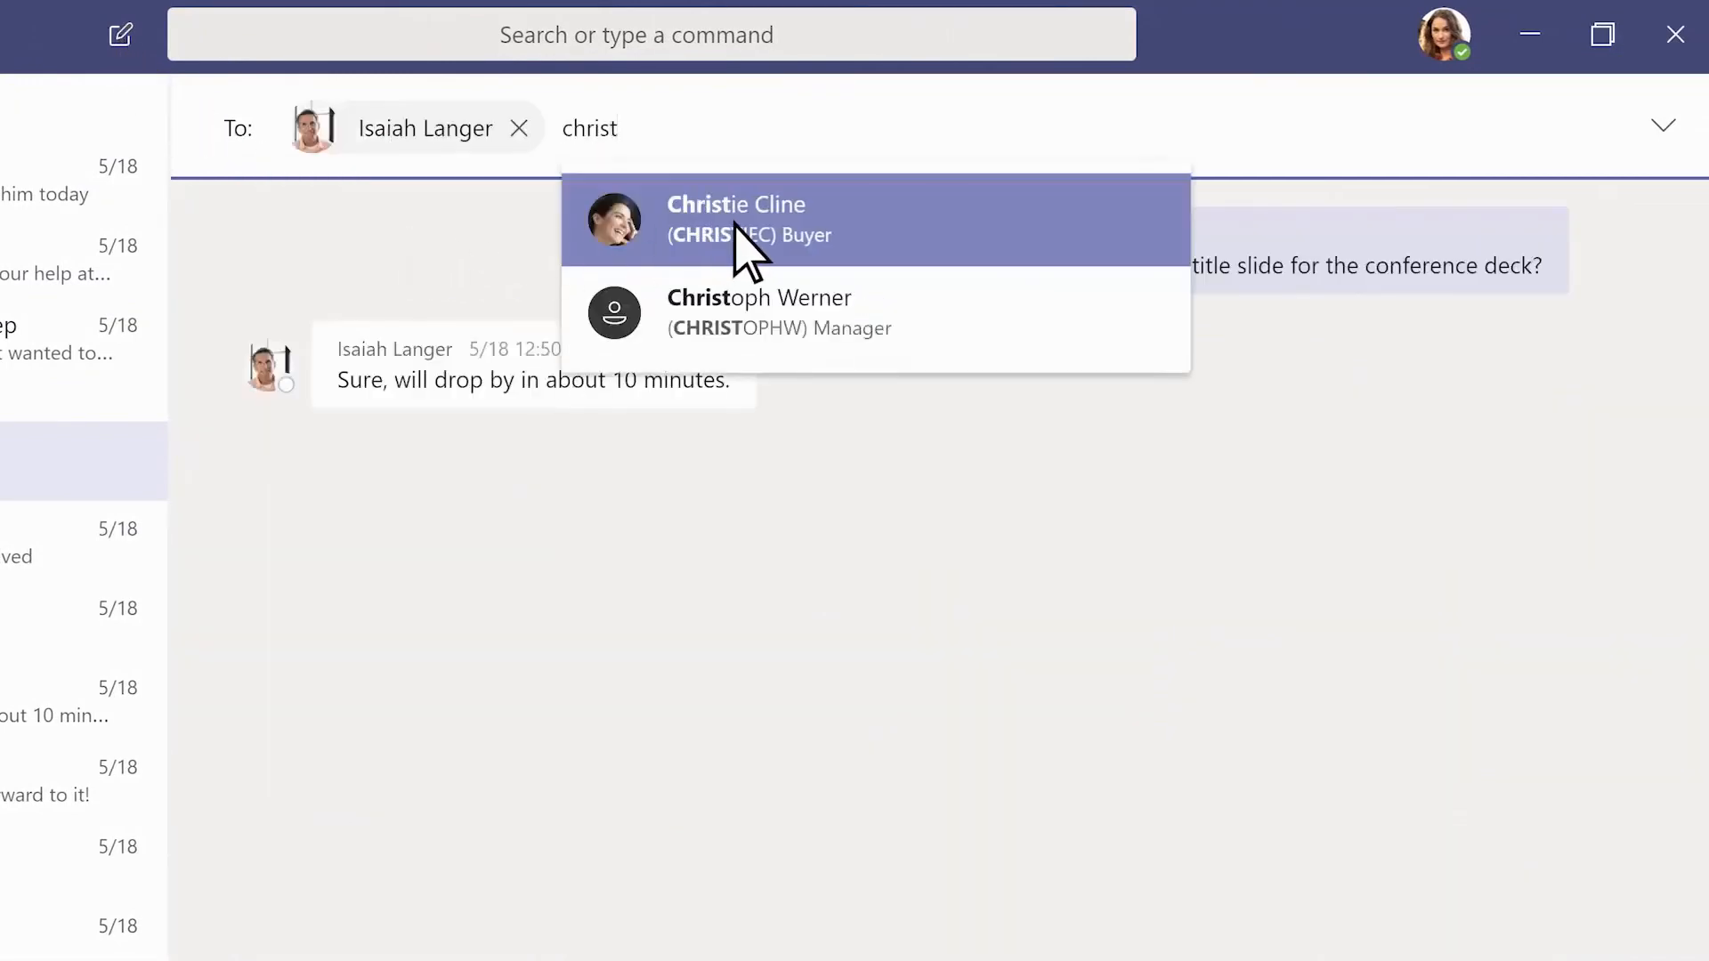
click(735, 224)
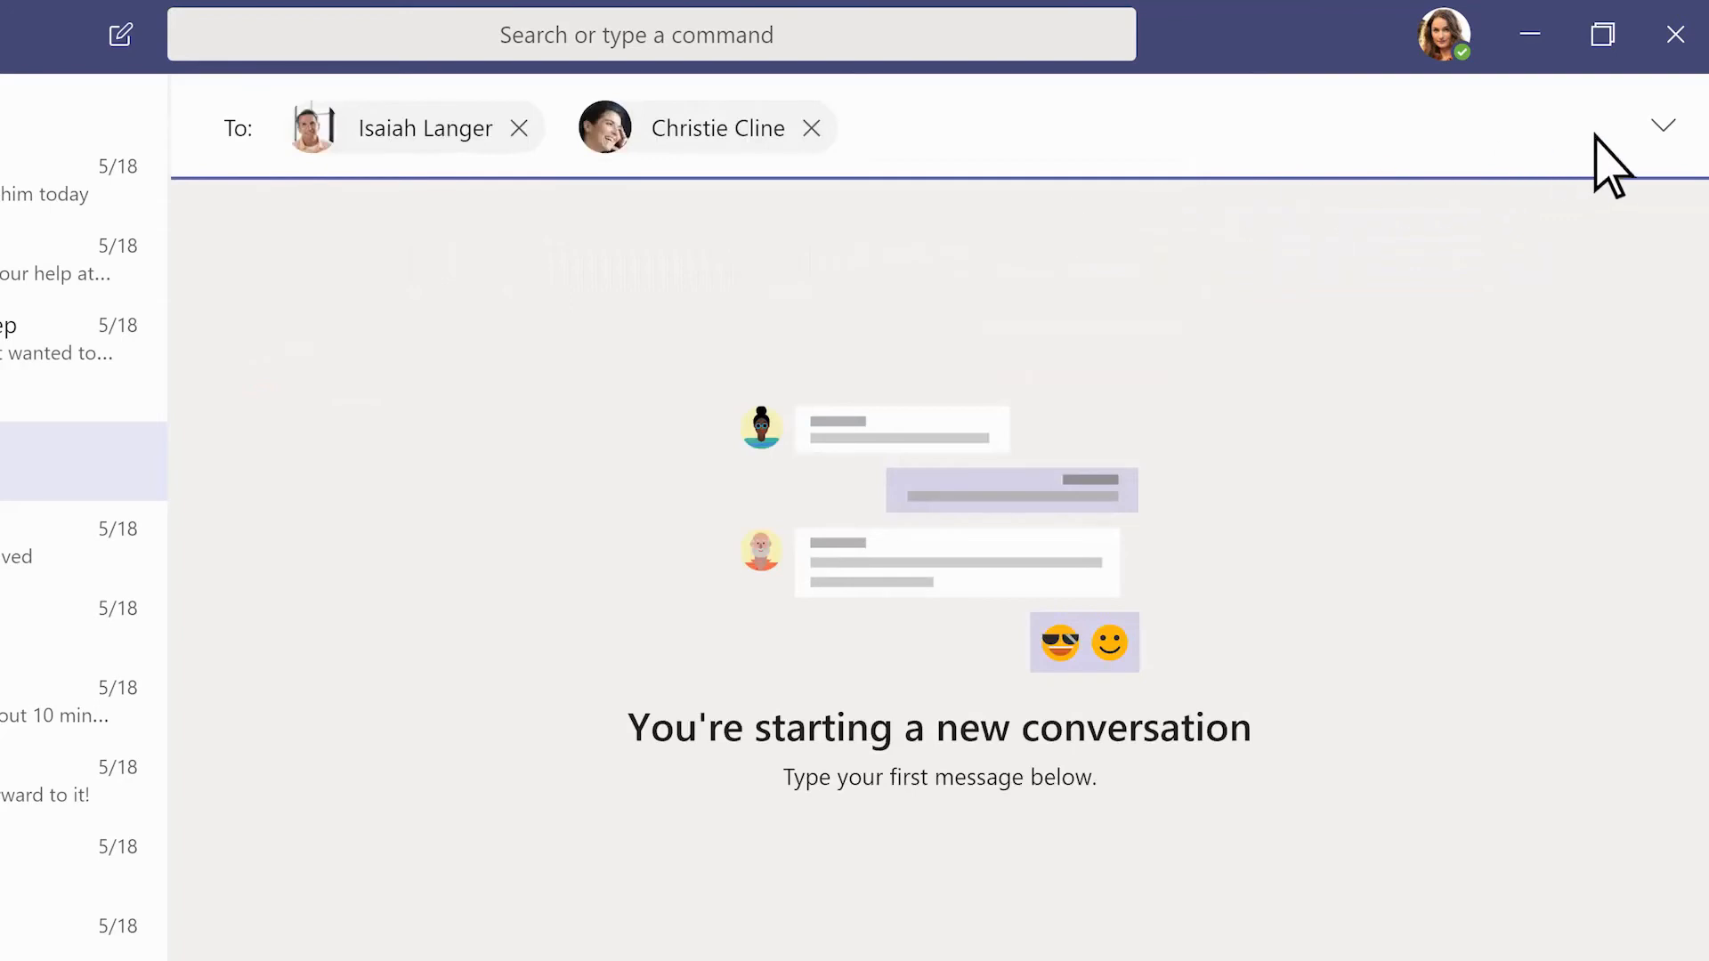
click(1661, 126)
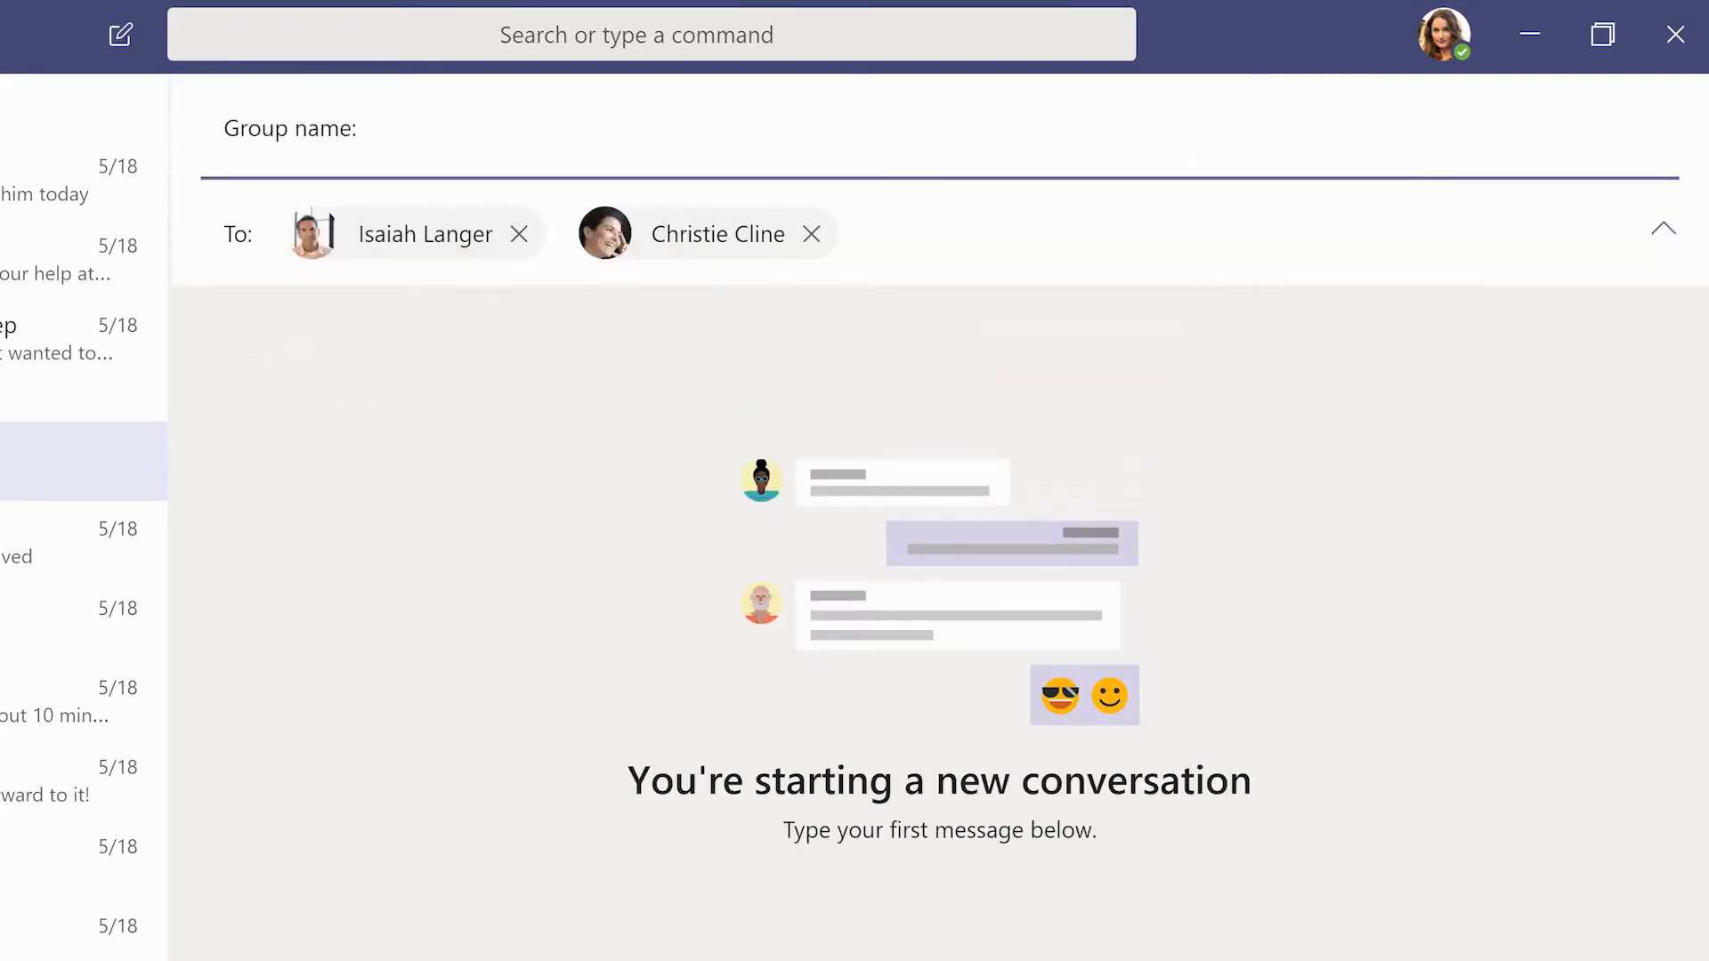
text(Conference prep)
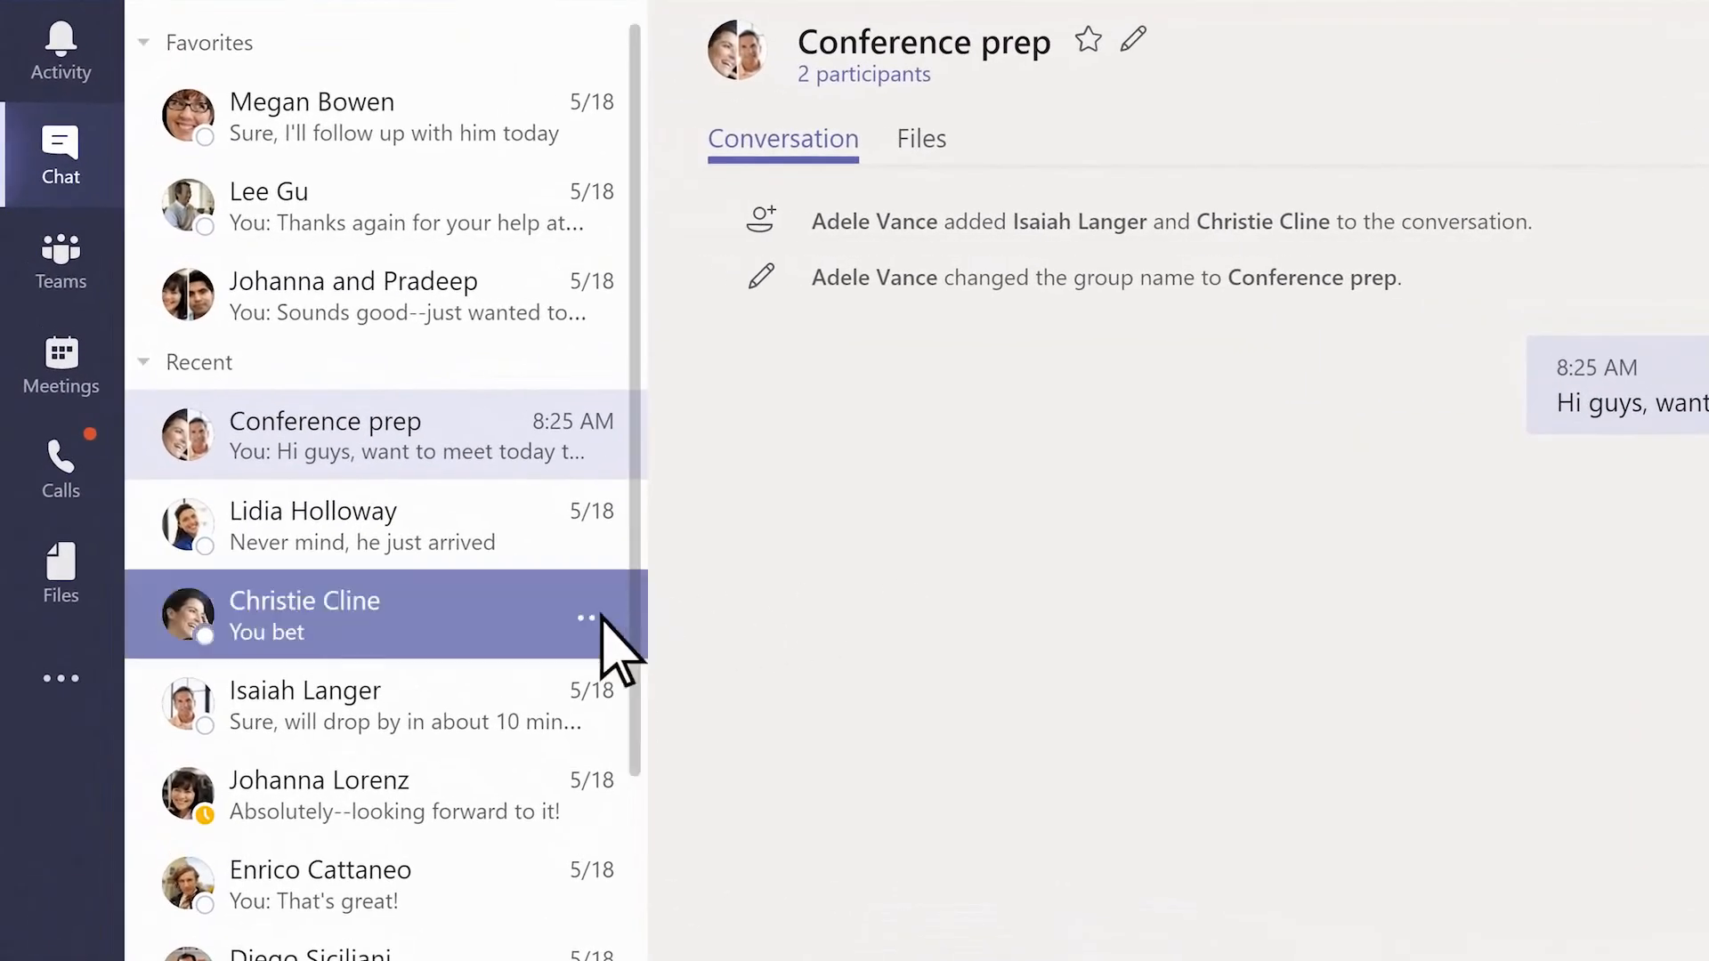
- Add the recent one-on-one chat whose last message is "You bet" to the favorites
click(582, 615)
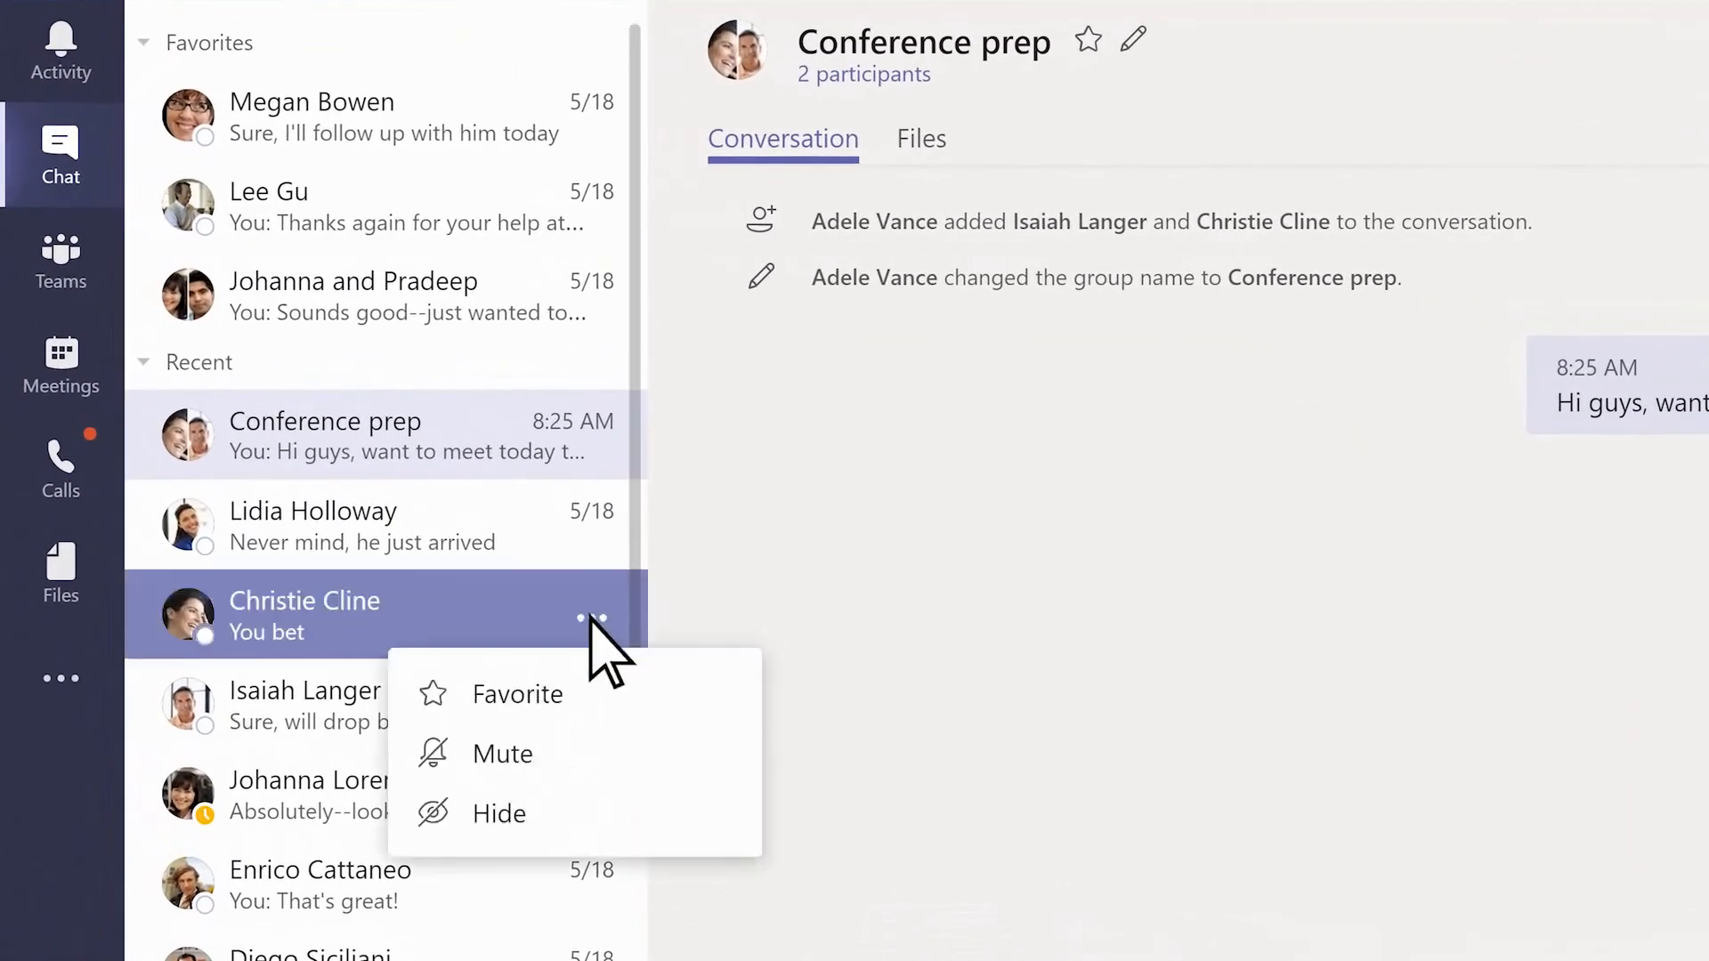
click(538, 703)
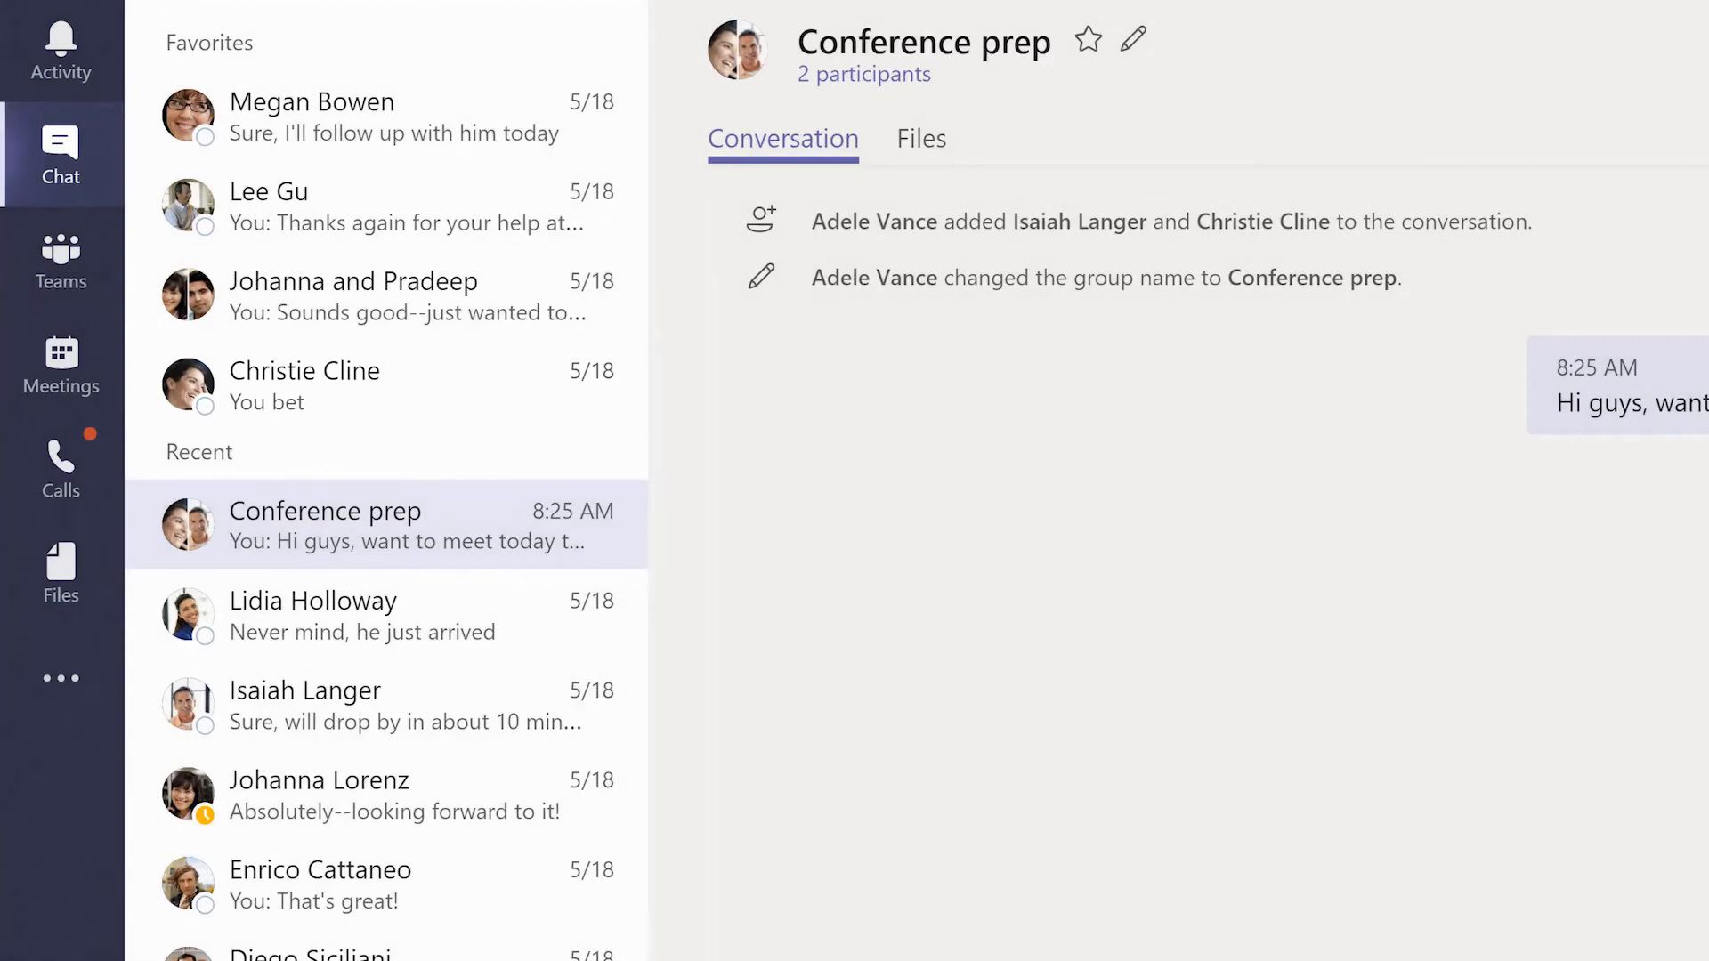
- Go to the calls area, enter a phone number on the dial pad and place the call
click(90, 476)
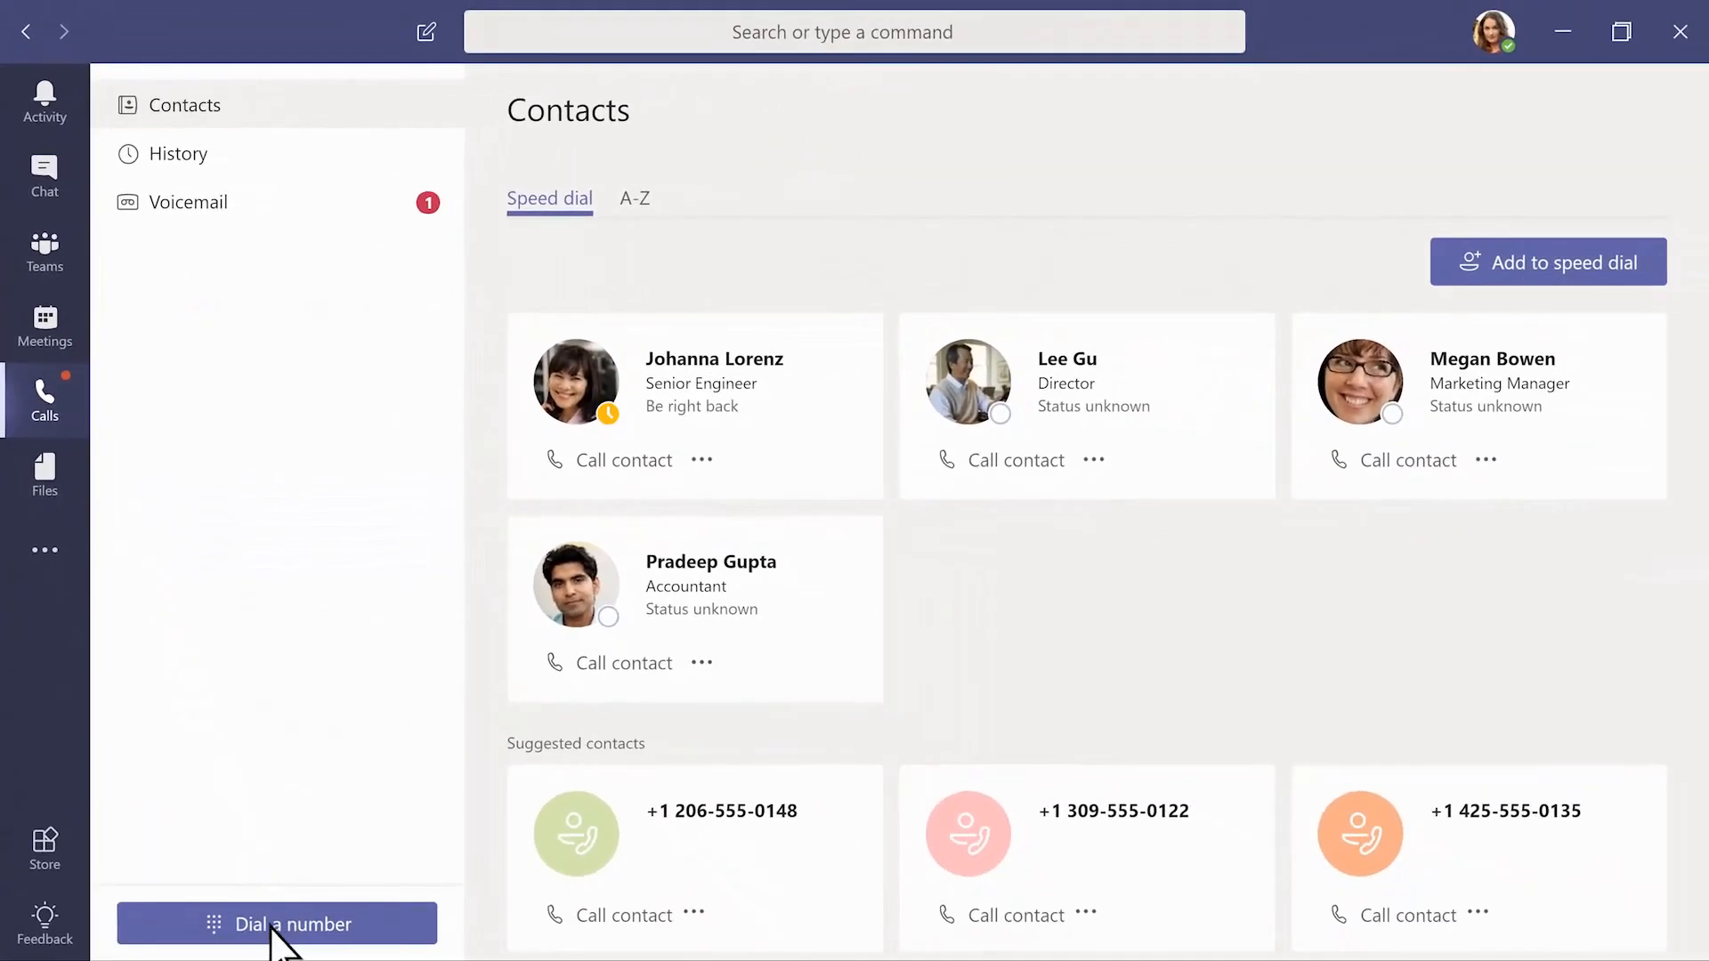
text(20)
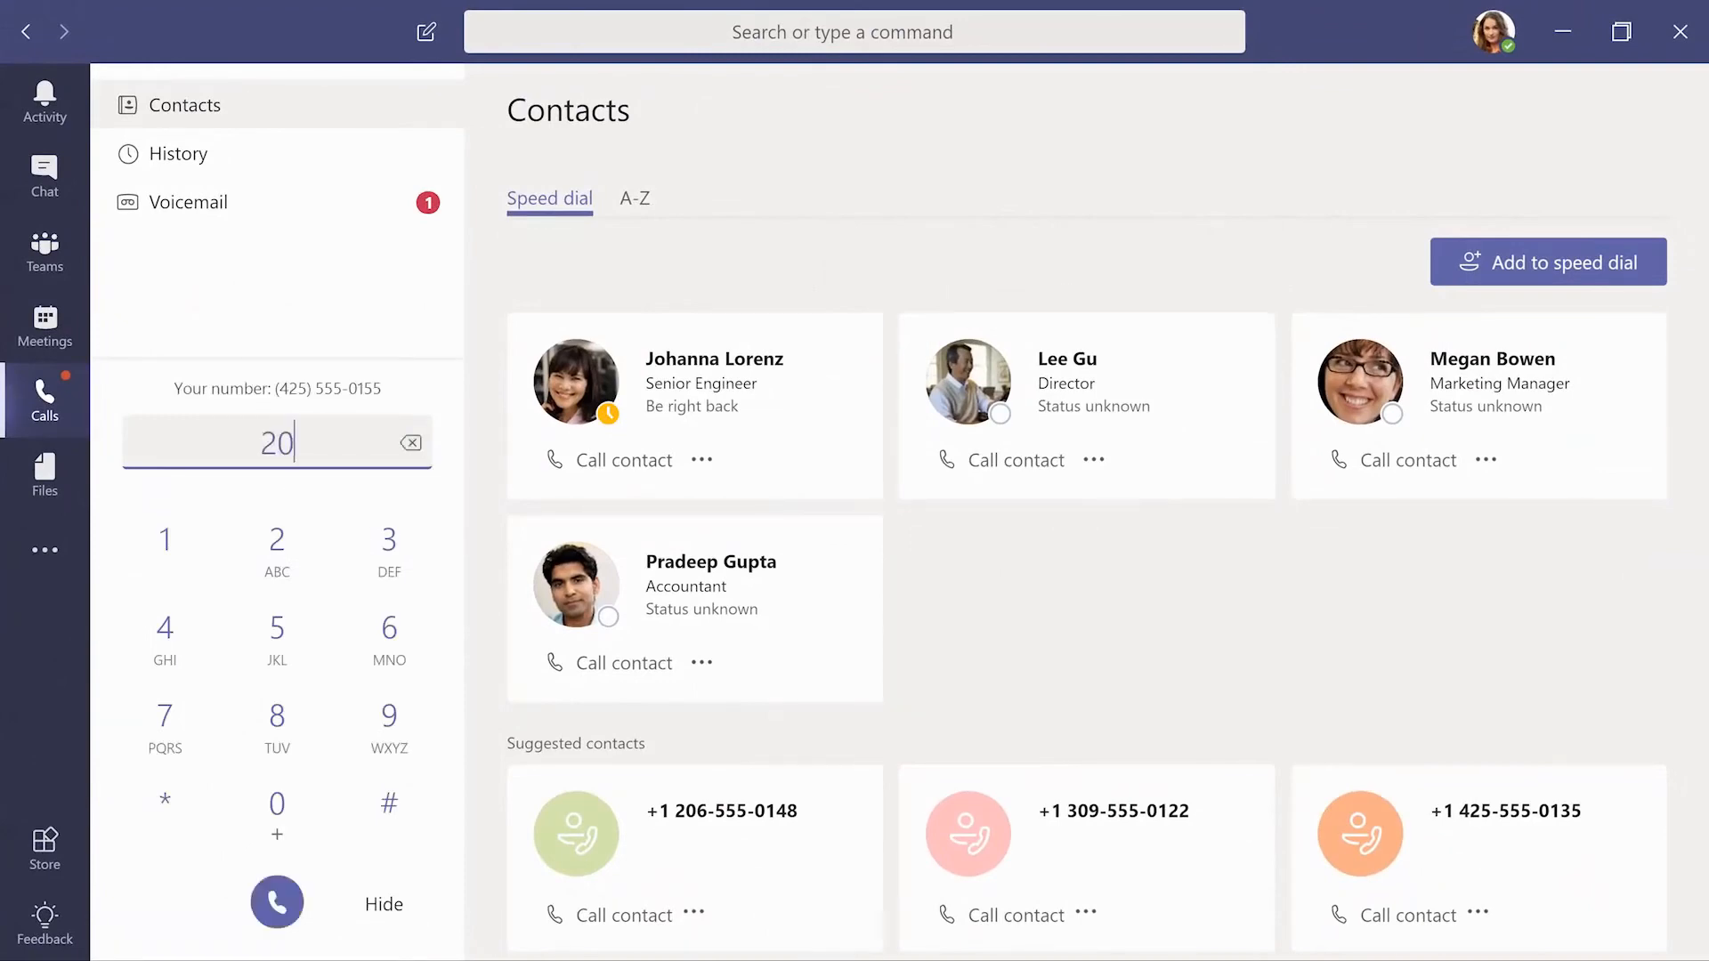
text(6-555-0148)
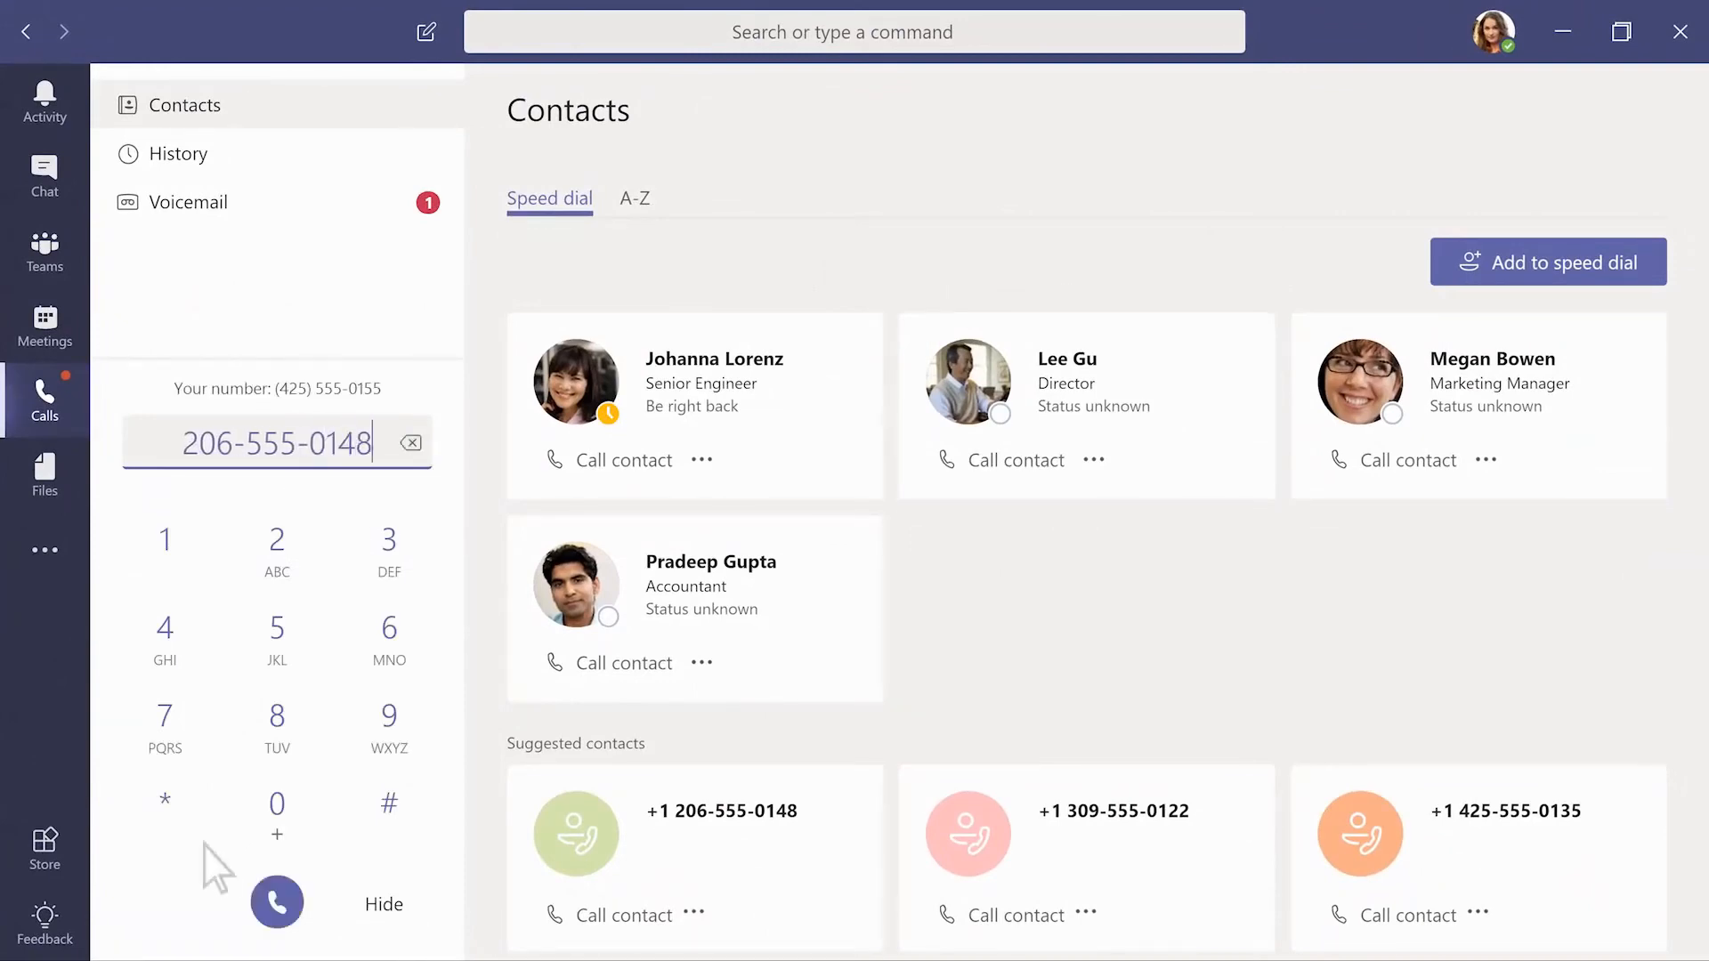
click(276, 904)
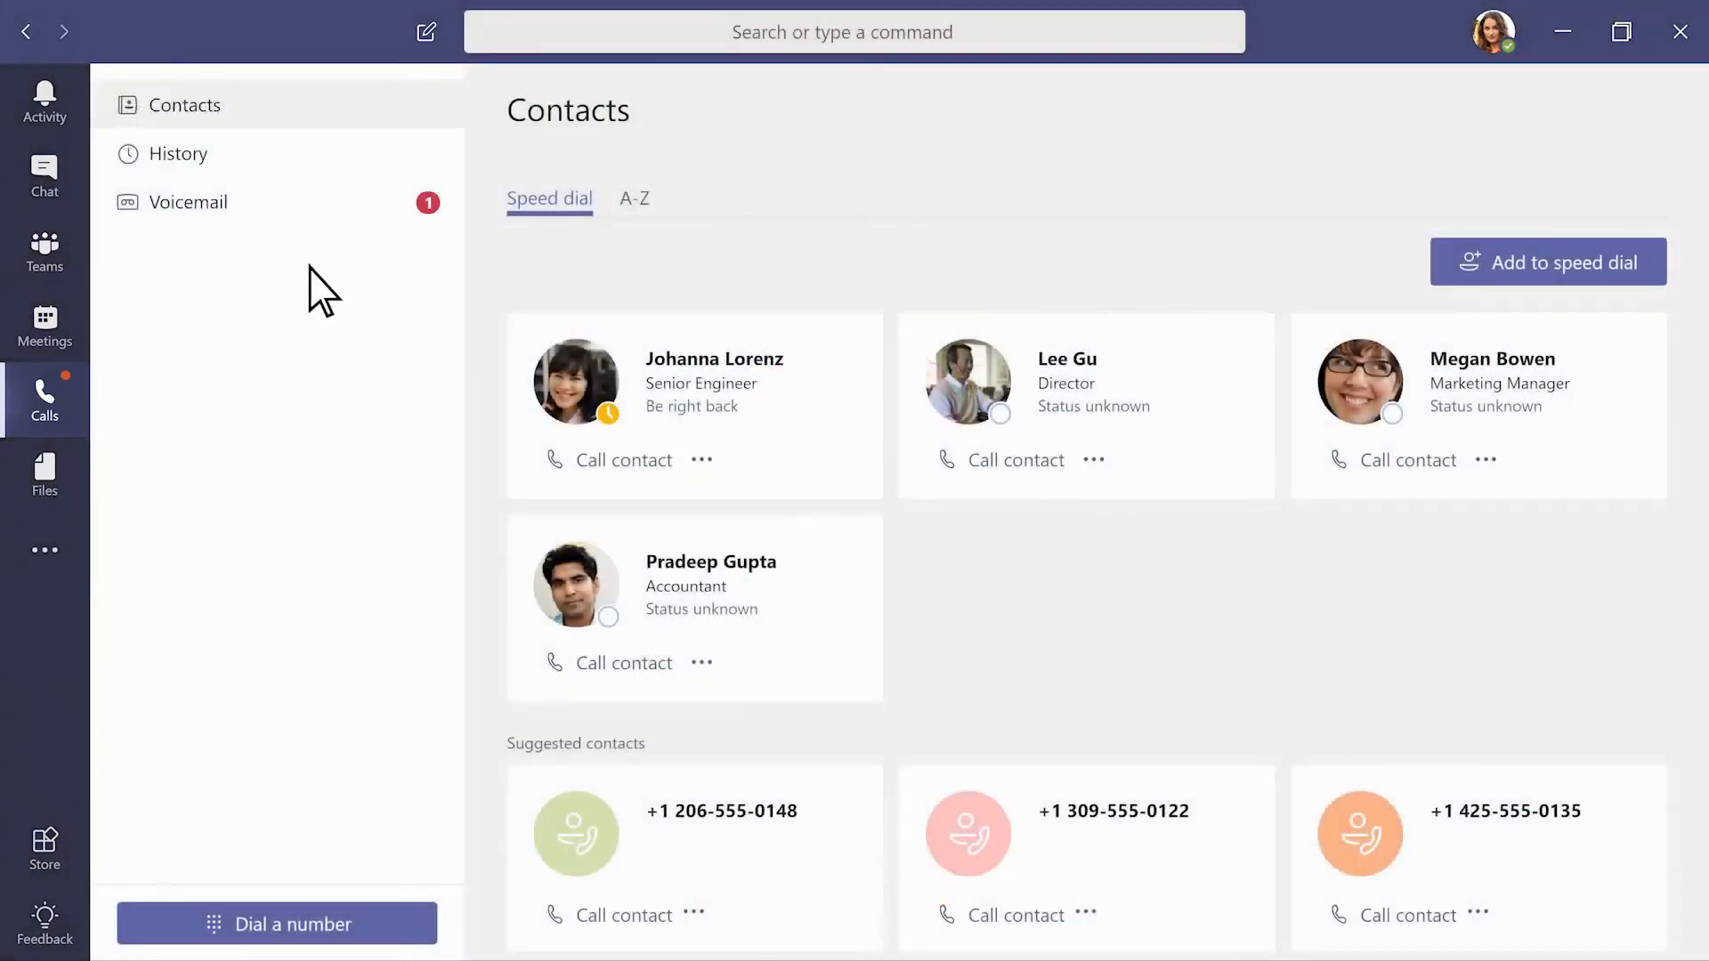
- Review the call history and the voicemail list
click(243, 152)
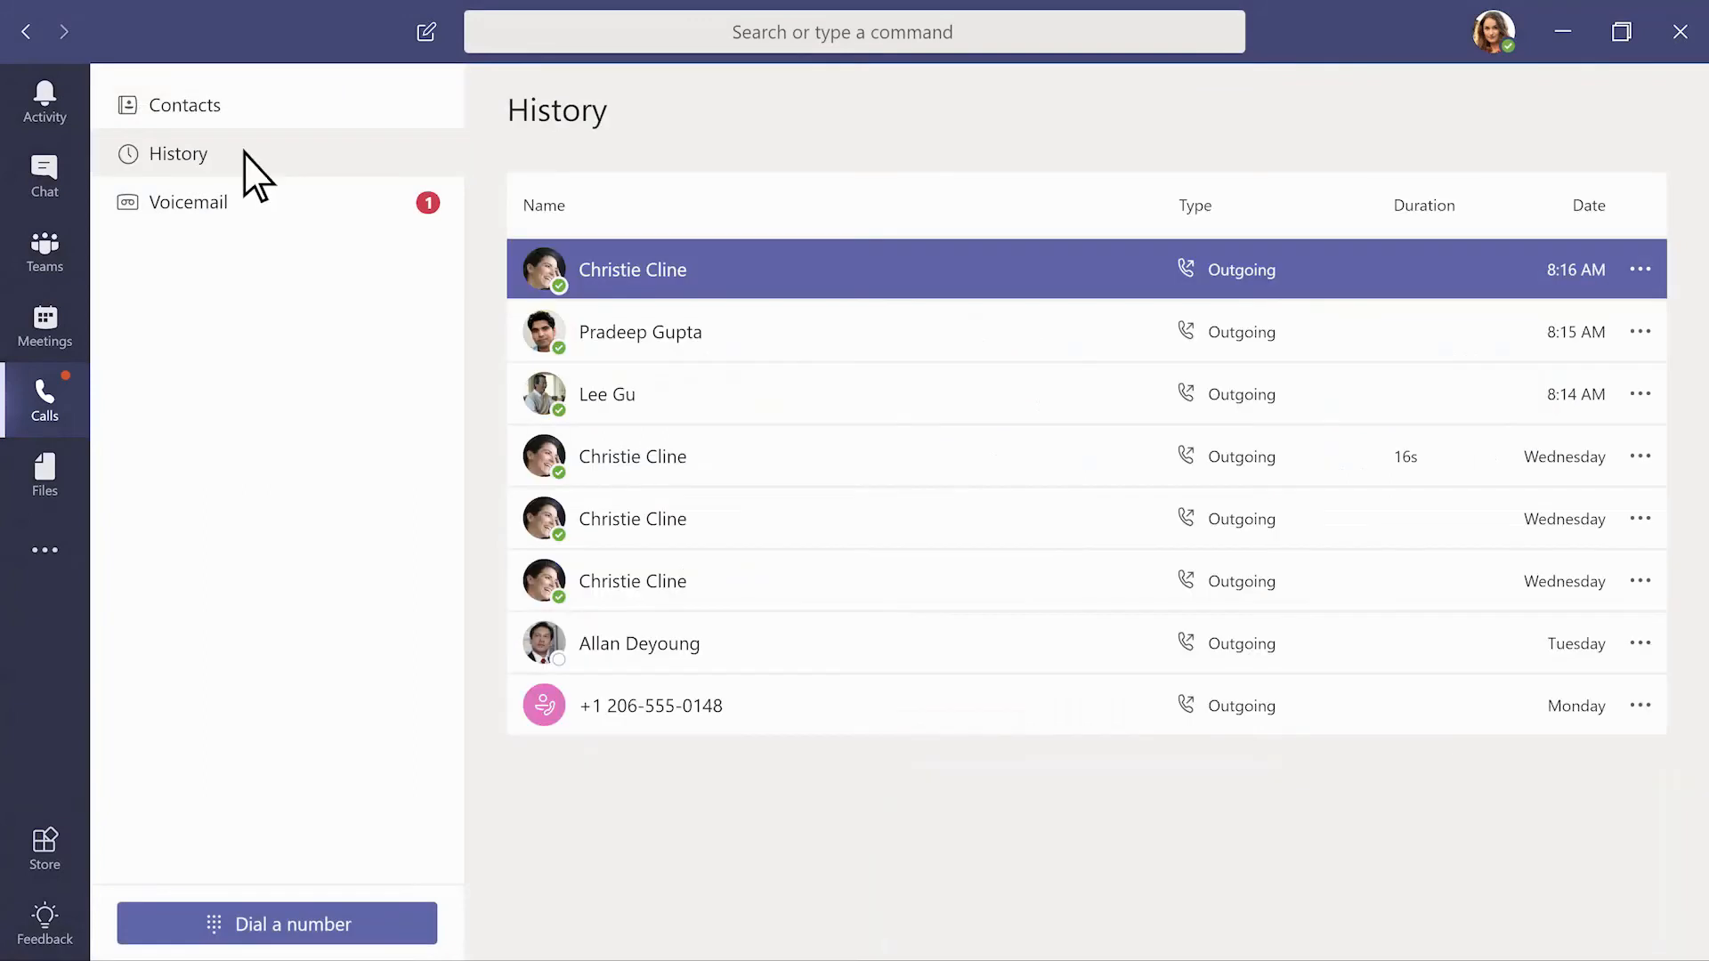
click(244, 204)
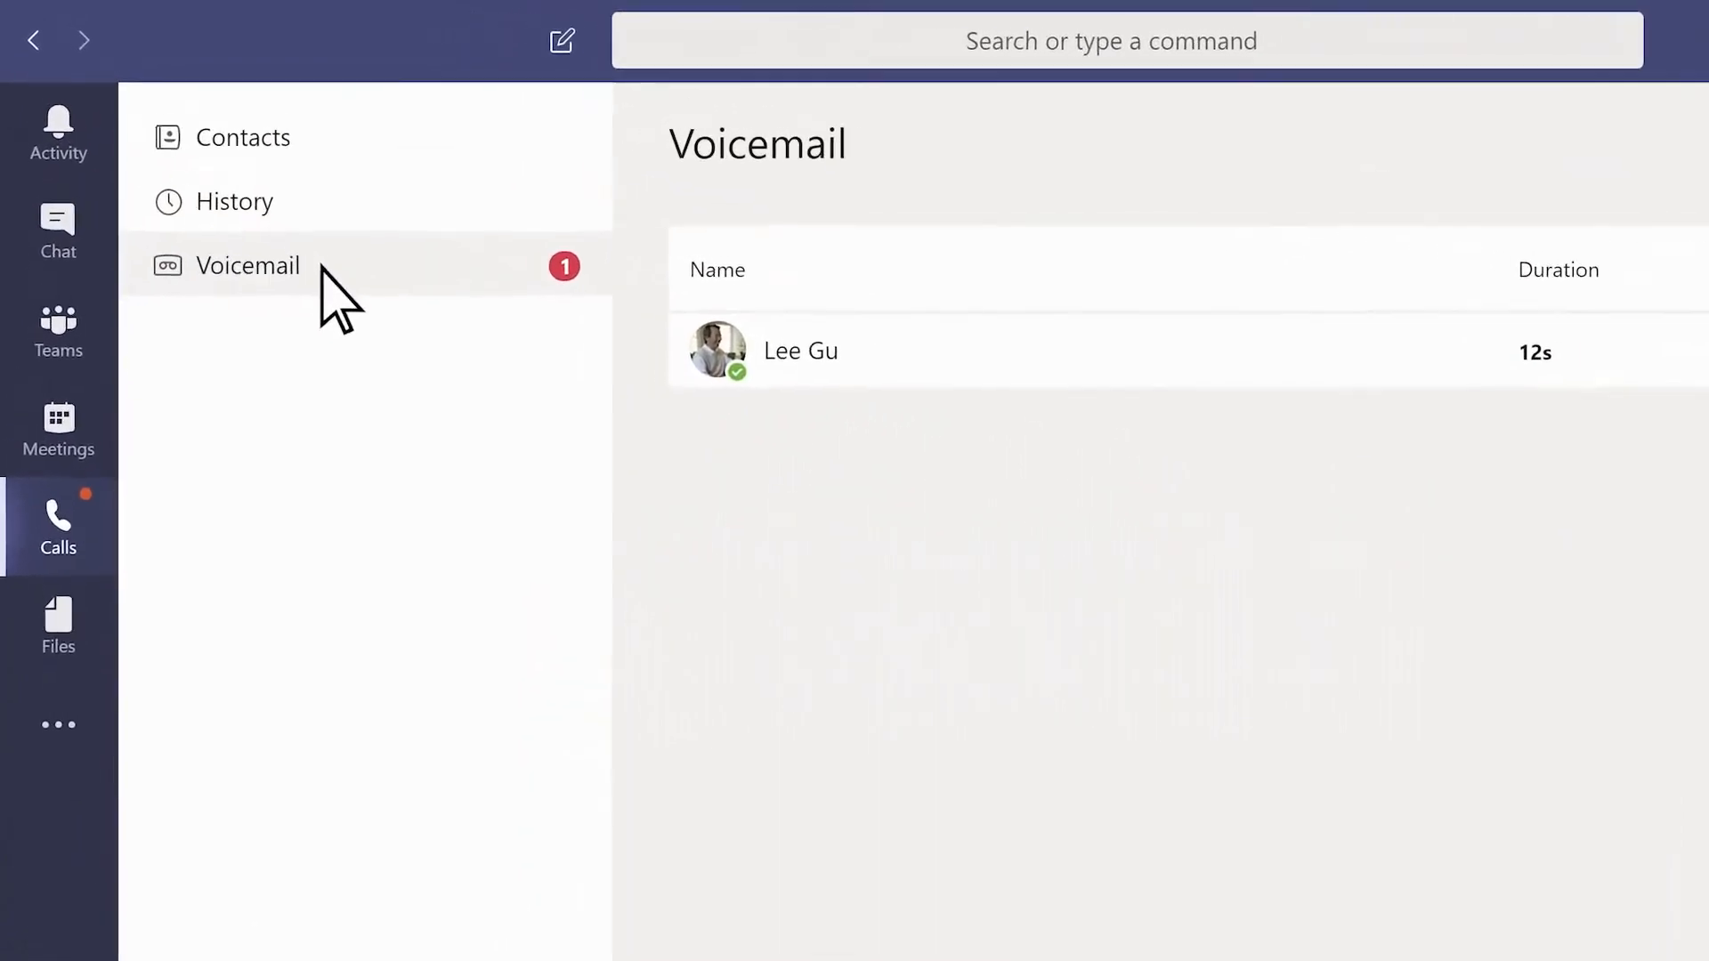
- View the Mark 8 Project Team's Marketing channel, including its files, wiki, Social Media PowerPoint slides, project board and whiteboard
click(94, 153)
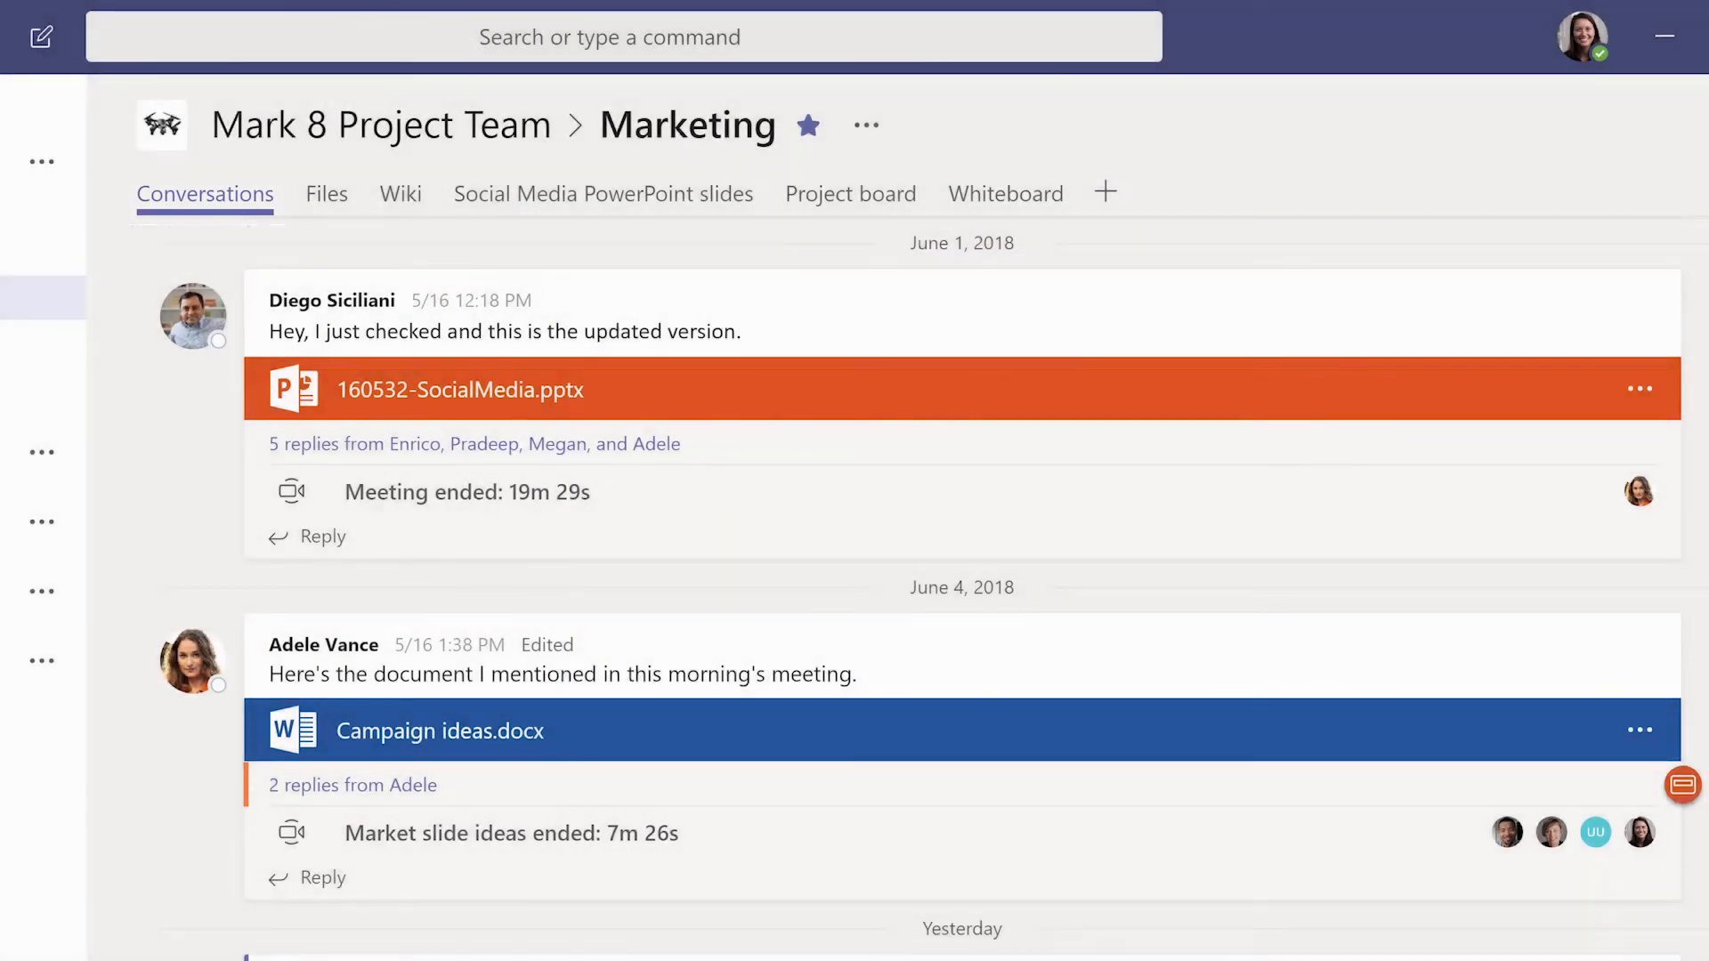
click(324, 199)
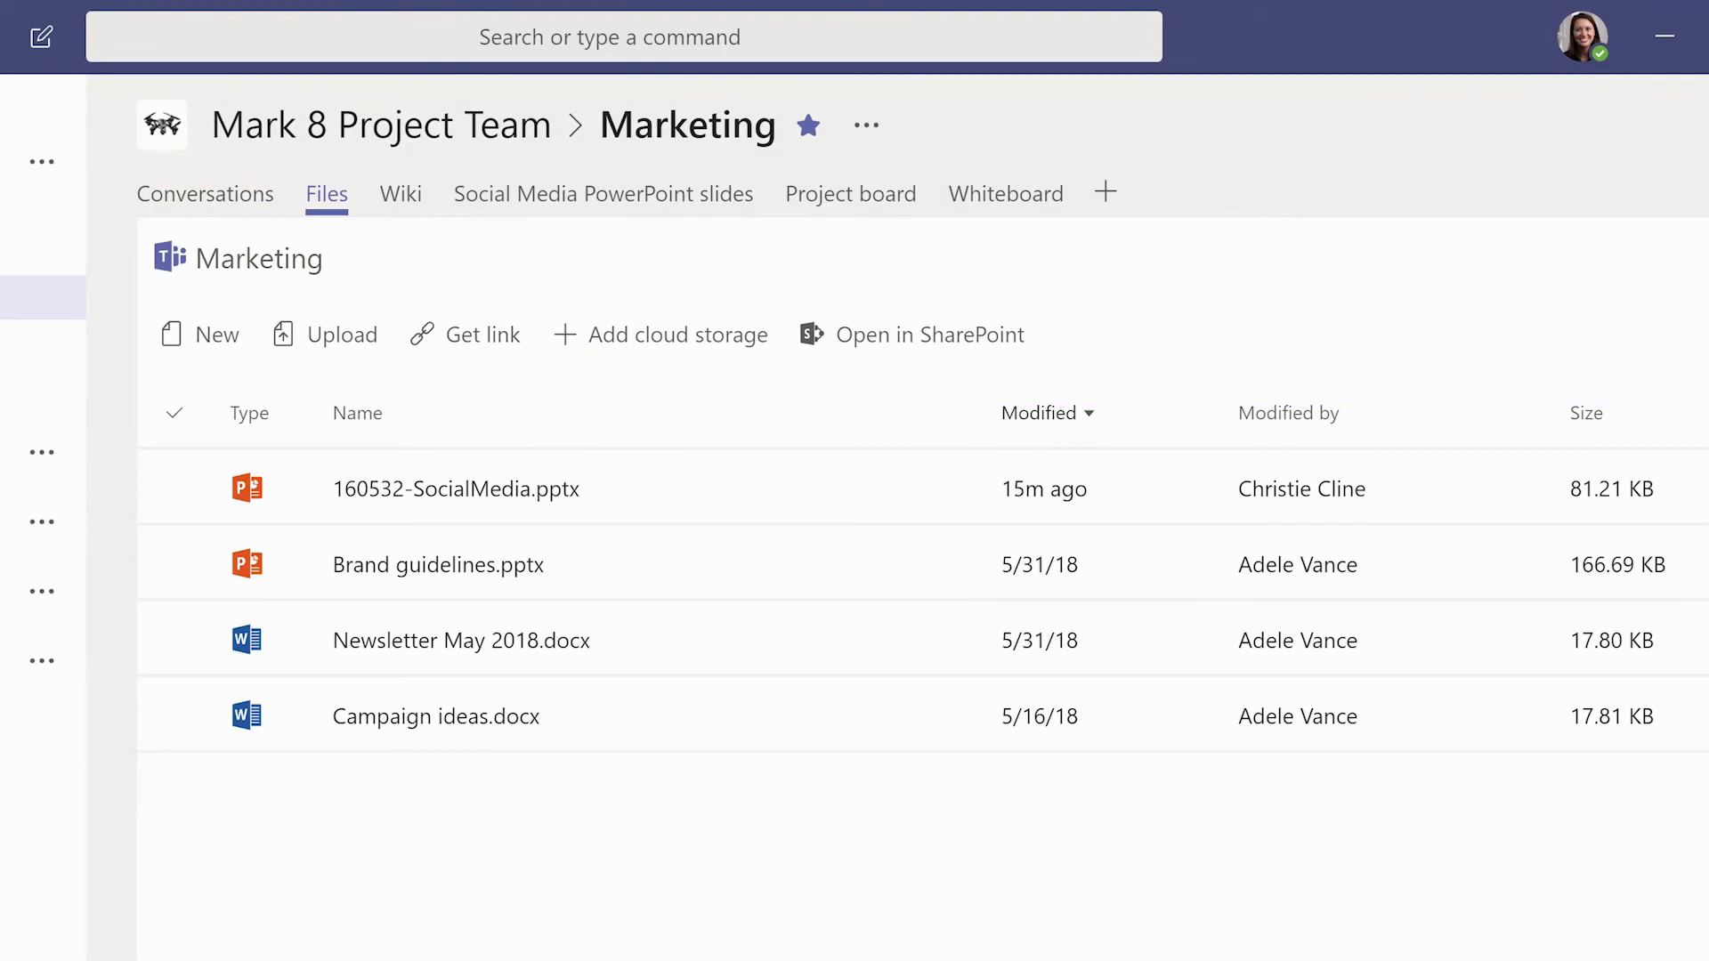
click(403, 200)
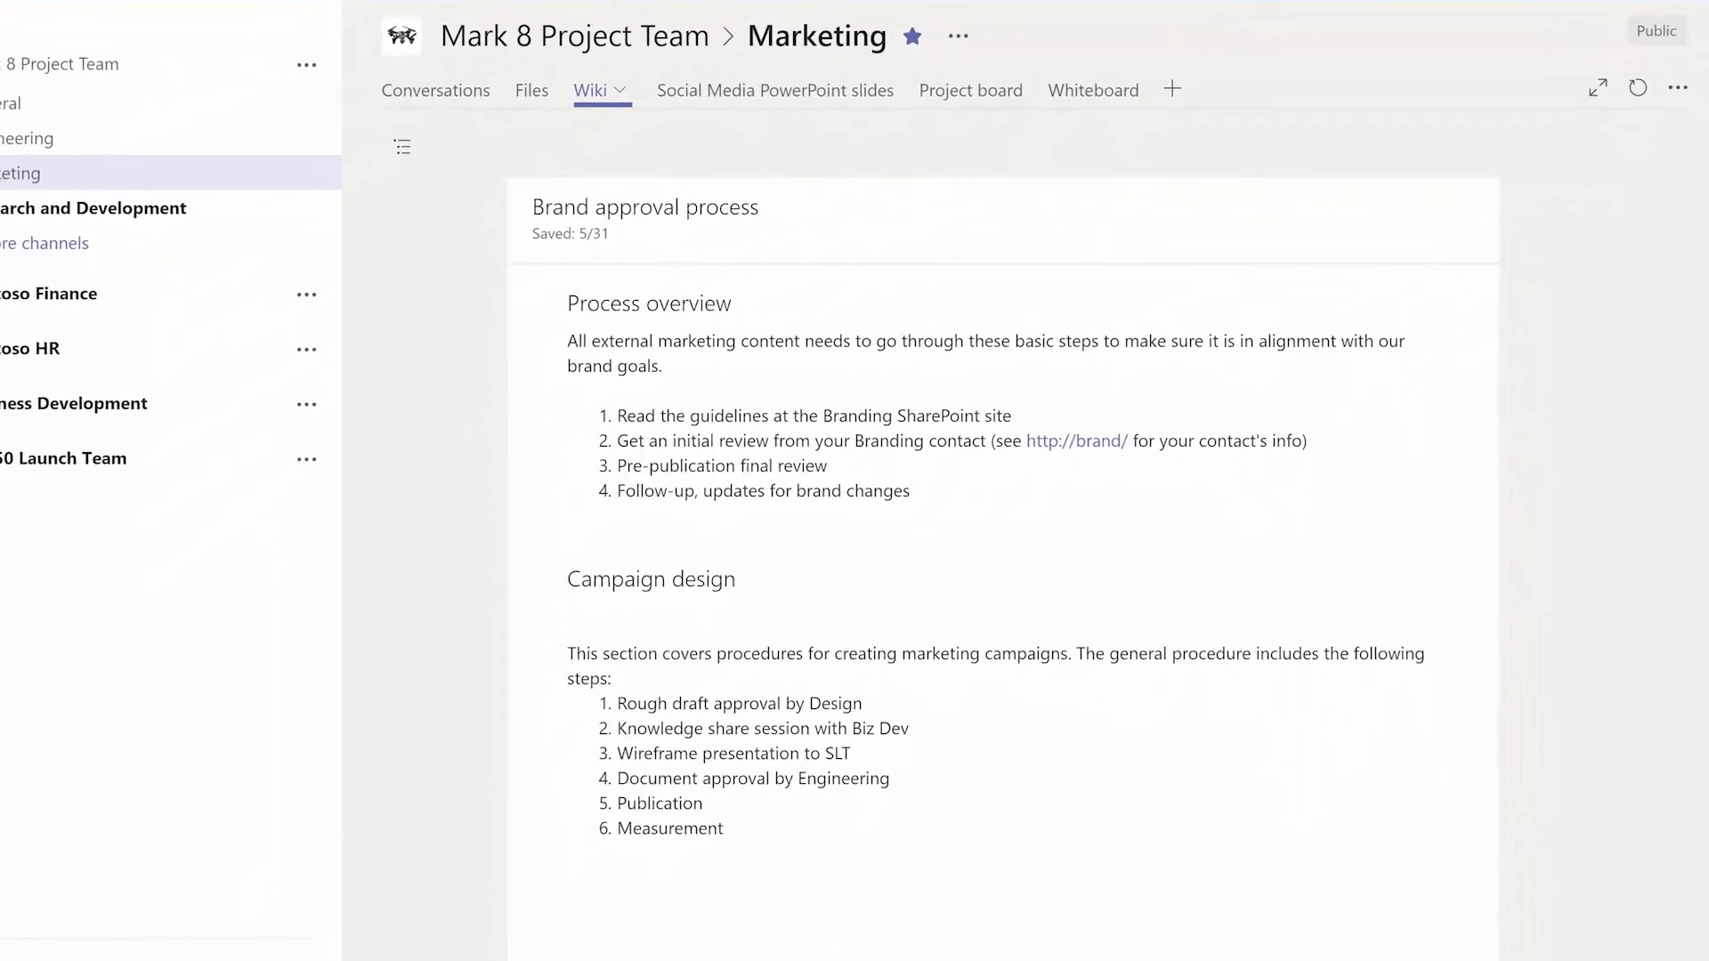
click(760, 84)
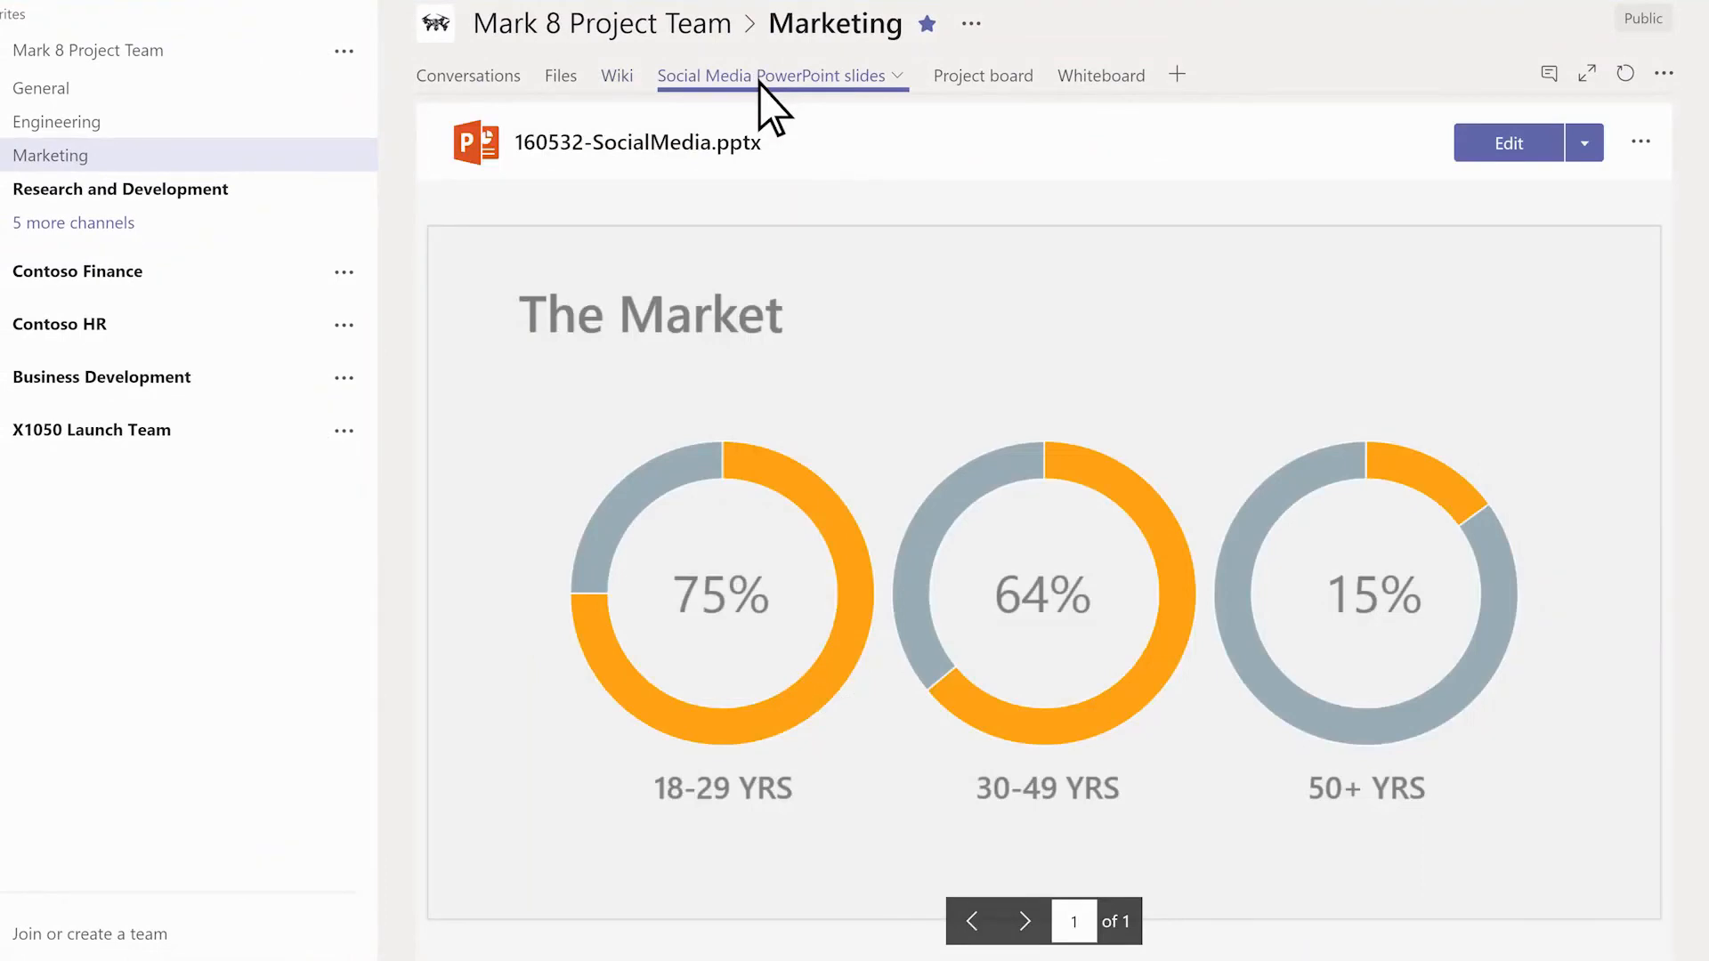
click(979, 84)
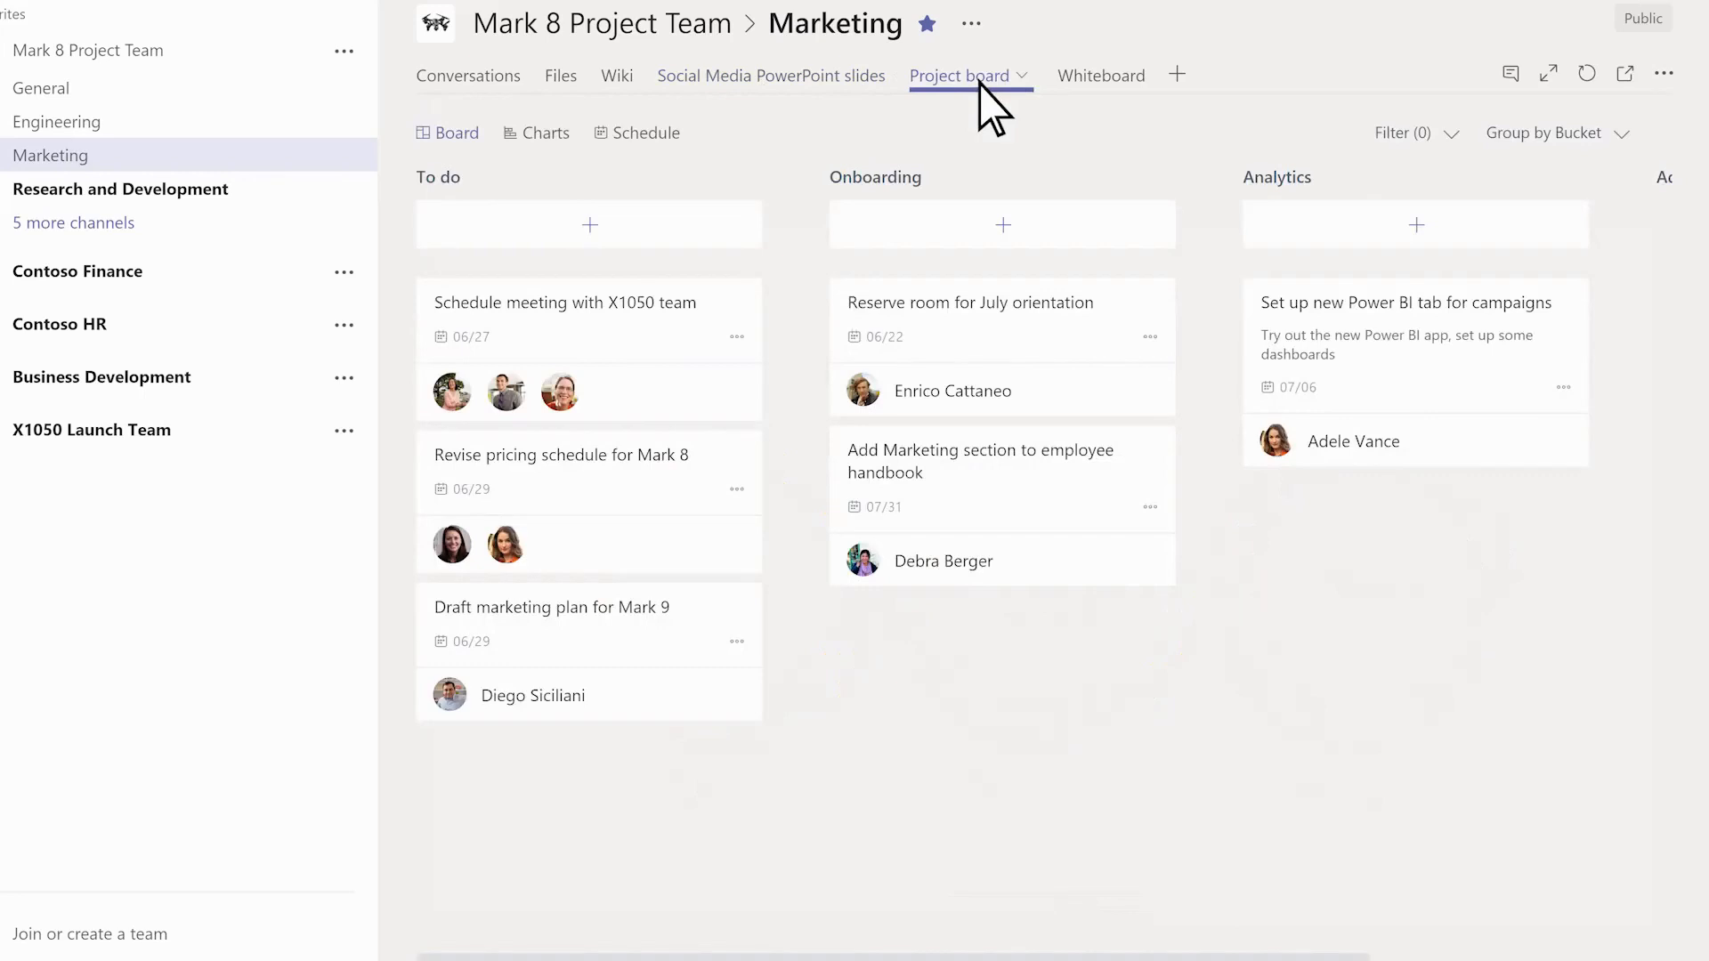
click(1099, 83)
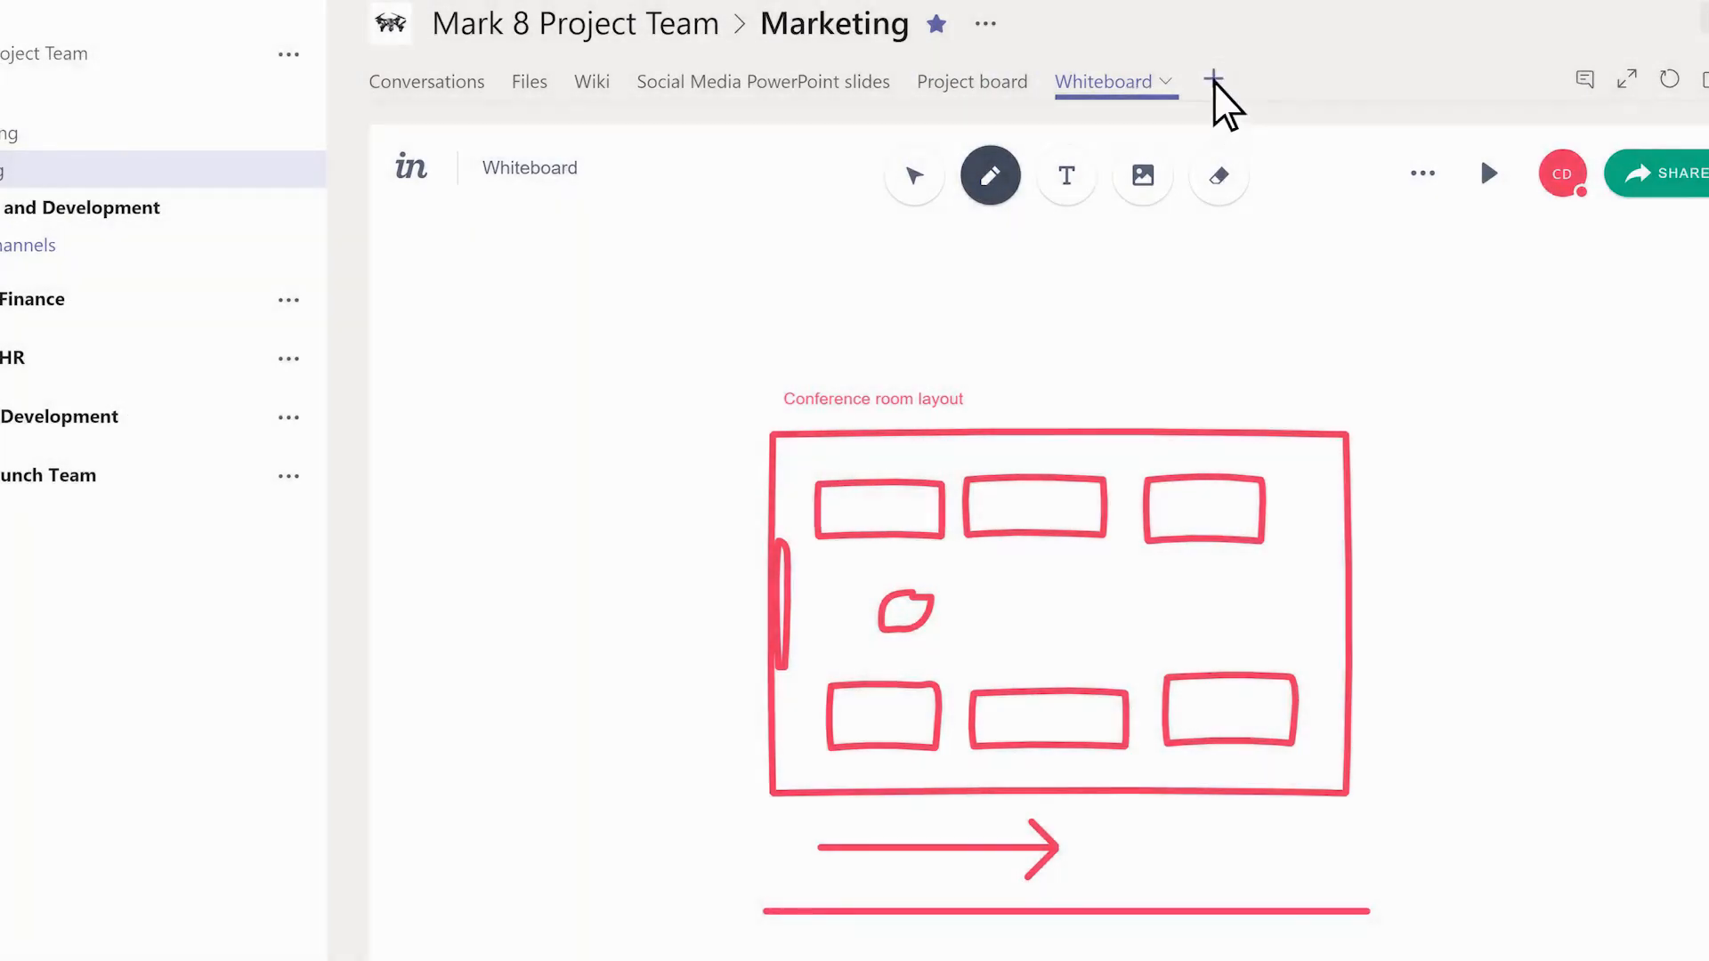
- Add a Power BI tab named "Campaign analytics" to the Marketing channel, using the Marketing workspace and its Marketing report
click(1214, 80)
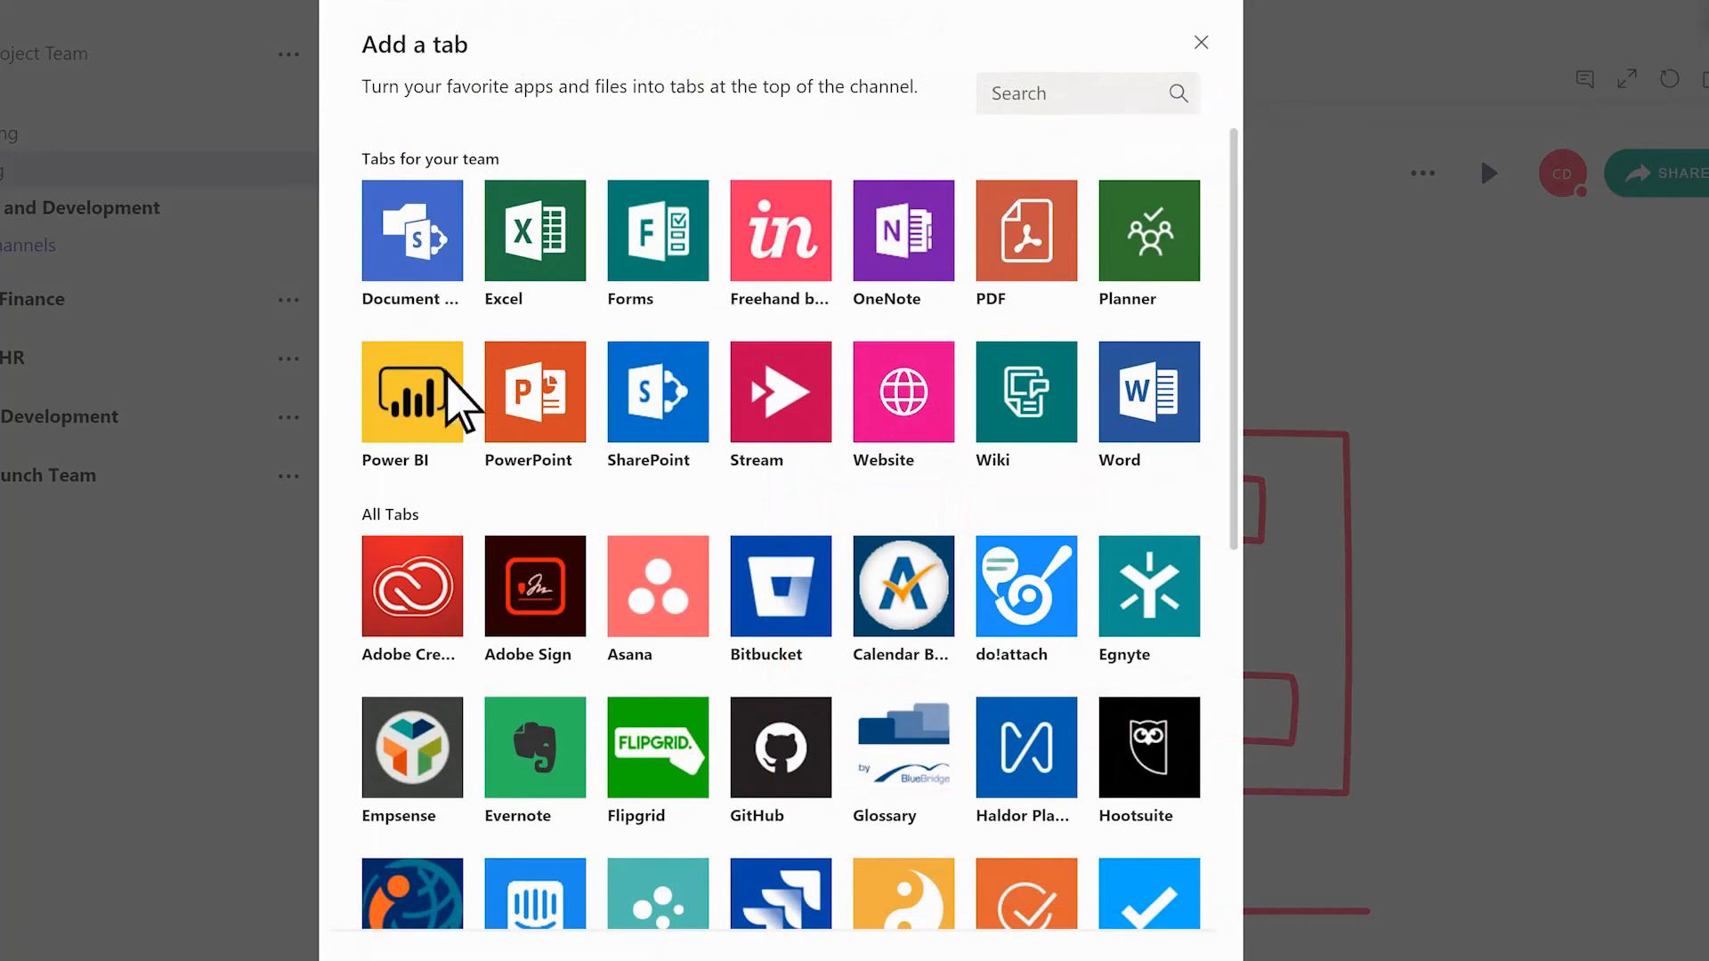
click(412, 391)
text(Campaign analytics)
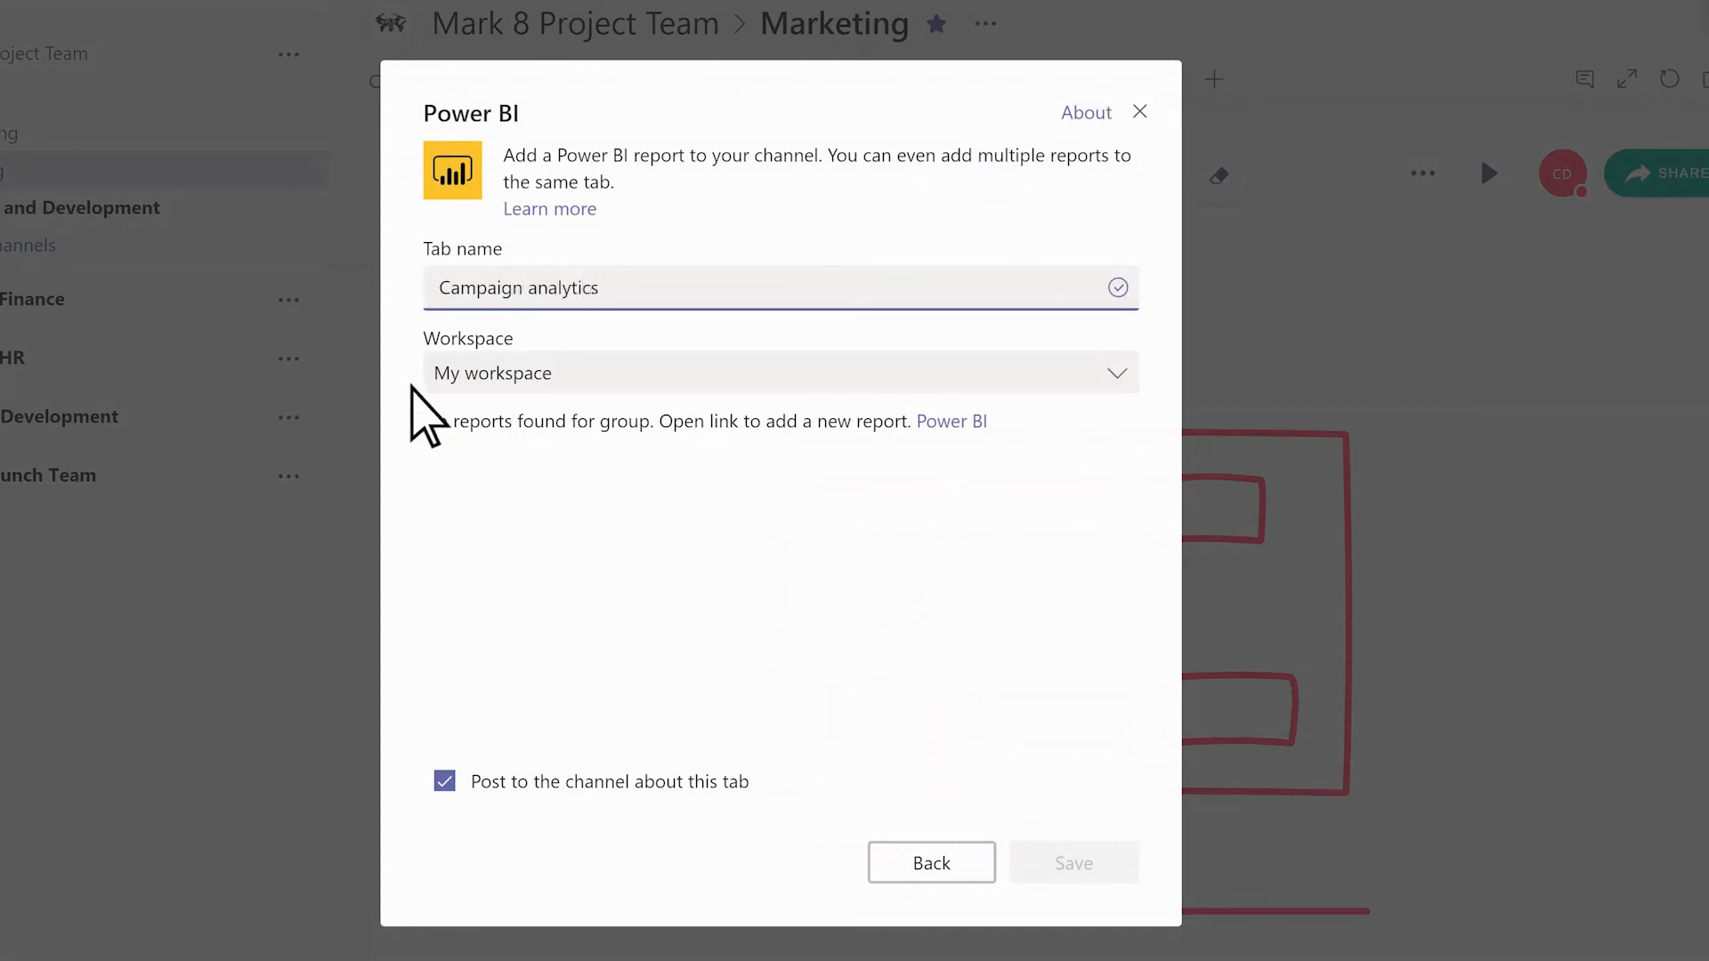
click(566, 374)
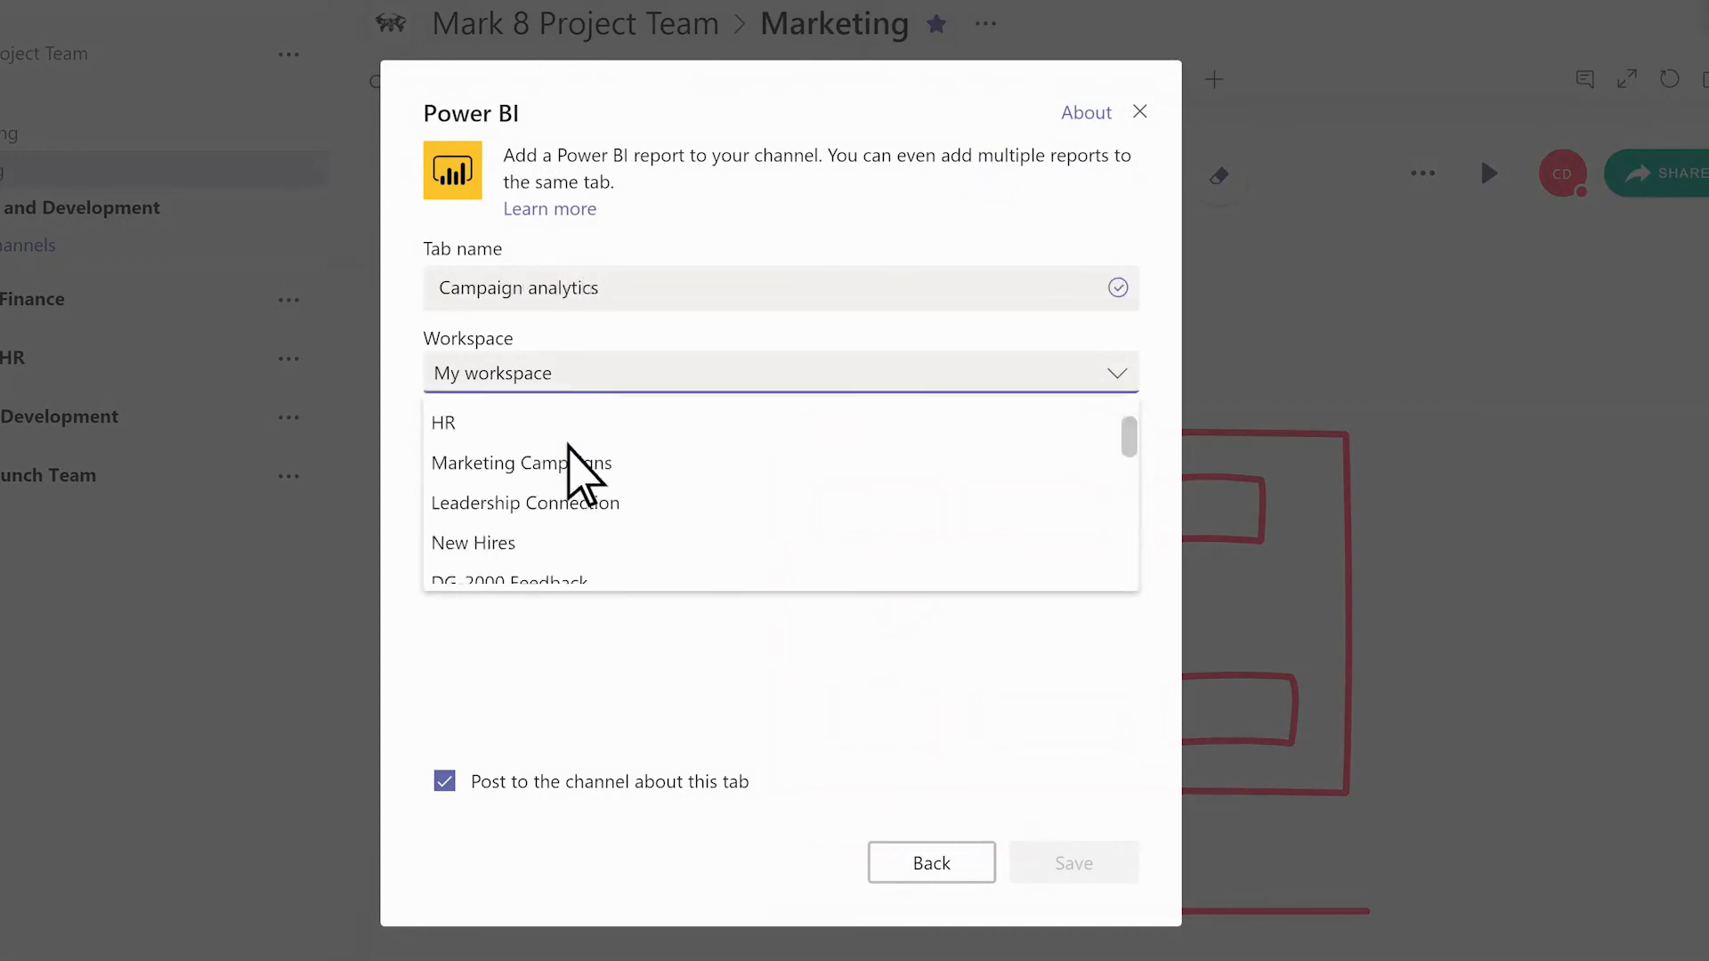
scroll(570, 449, down, 3)
click(570, 525)
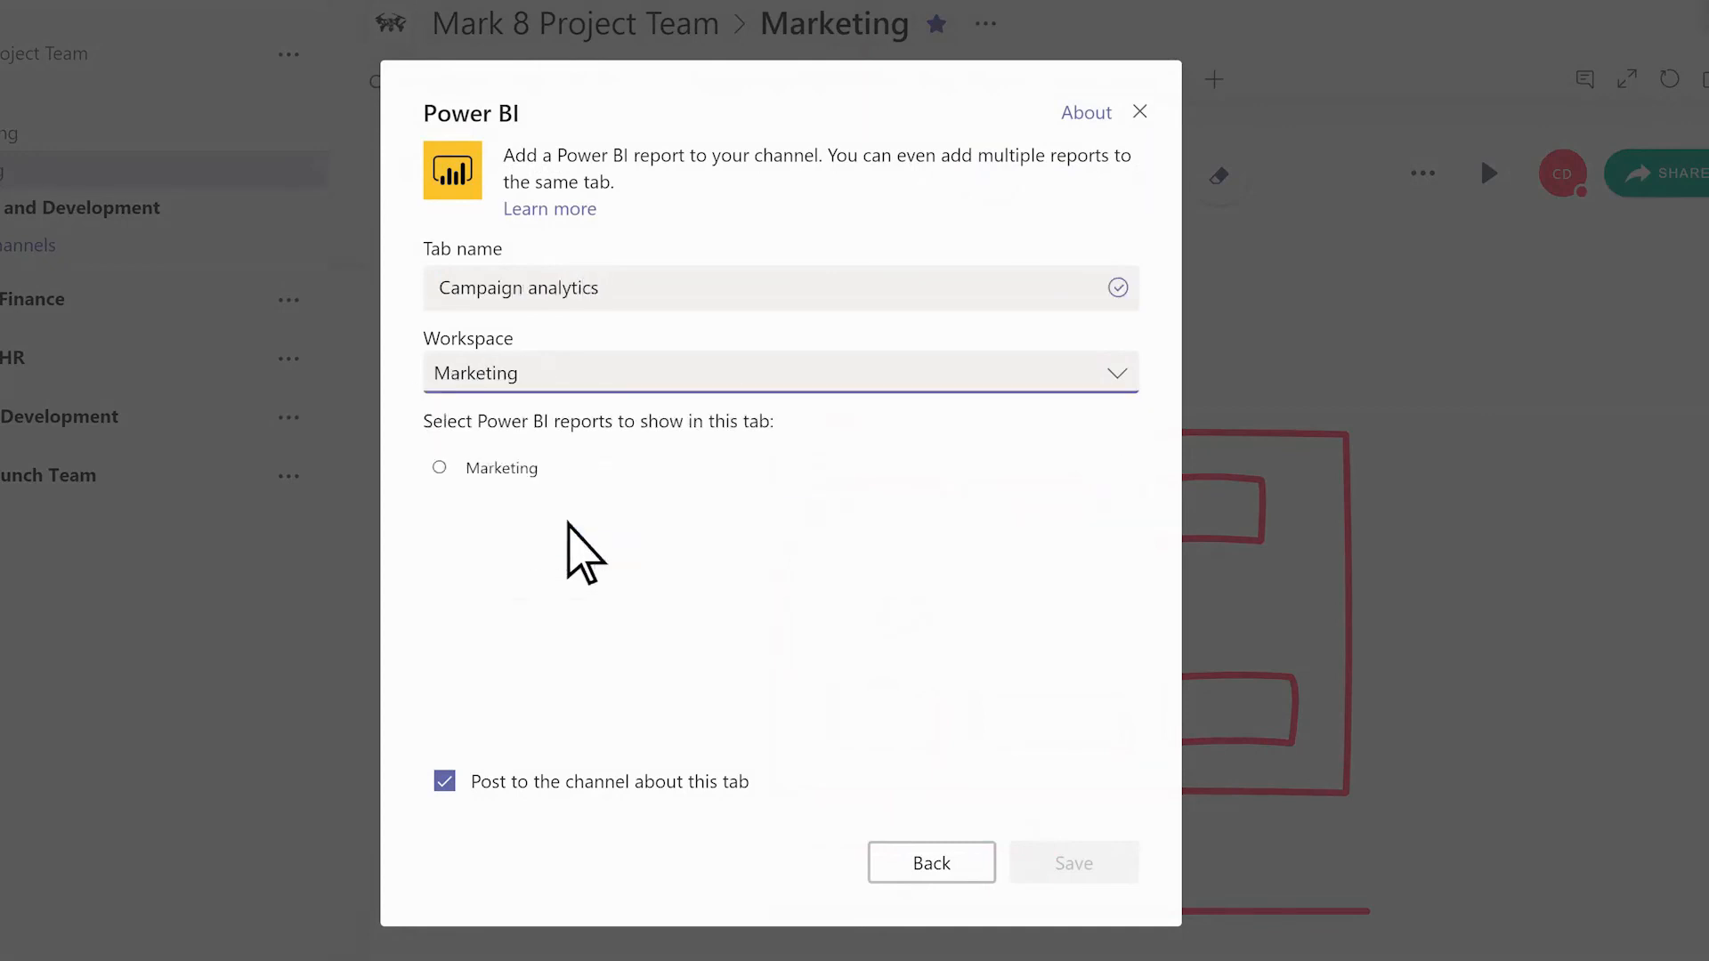
click(438, 467)
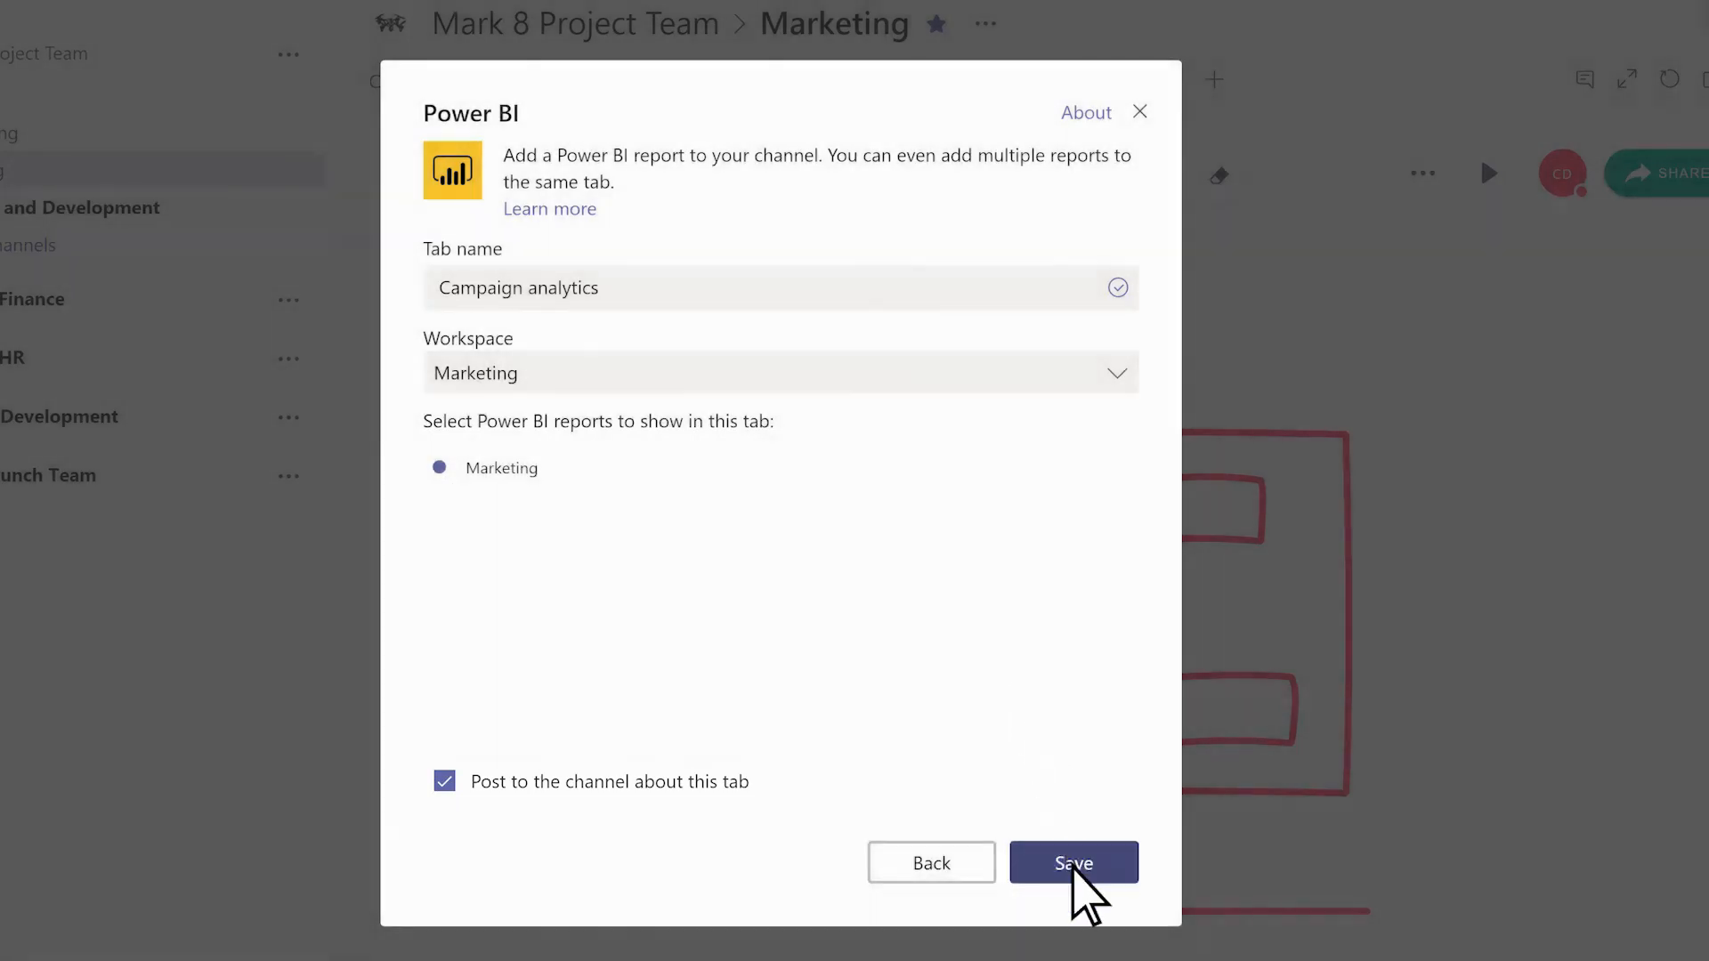
click(1074, 863)
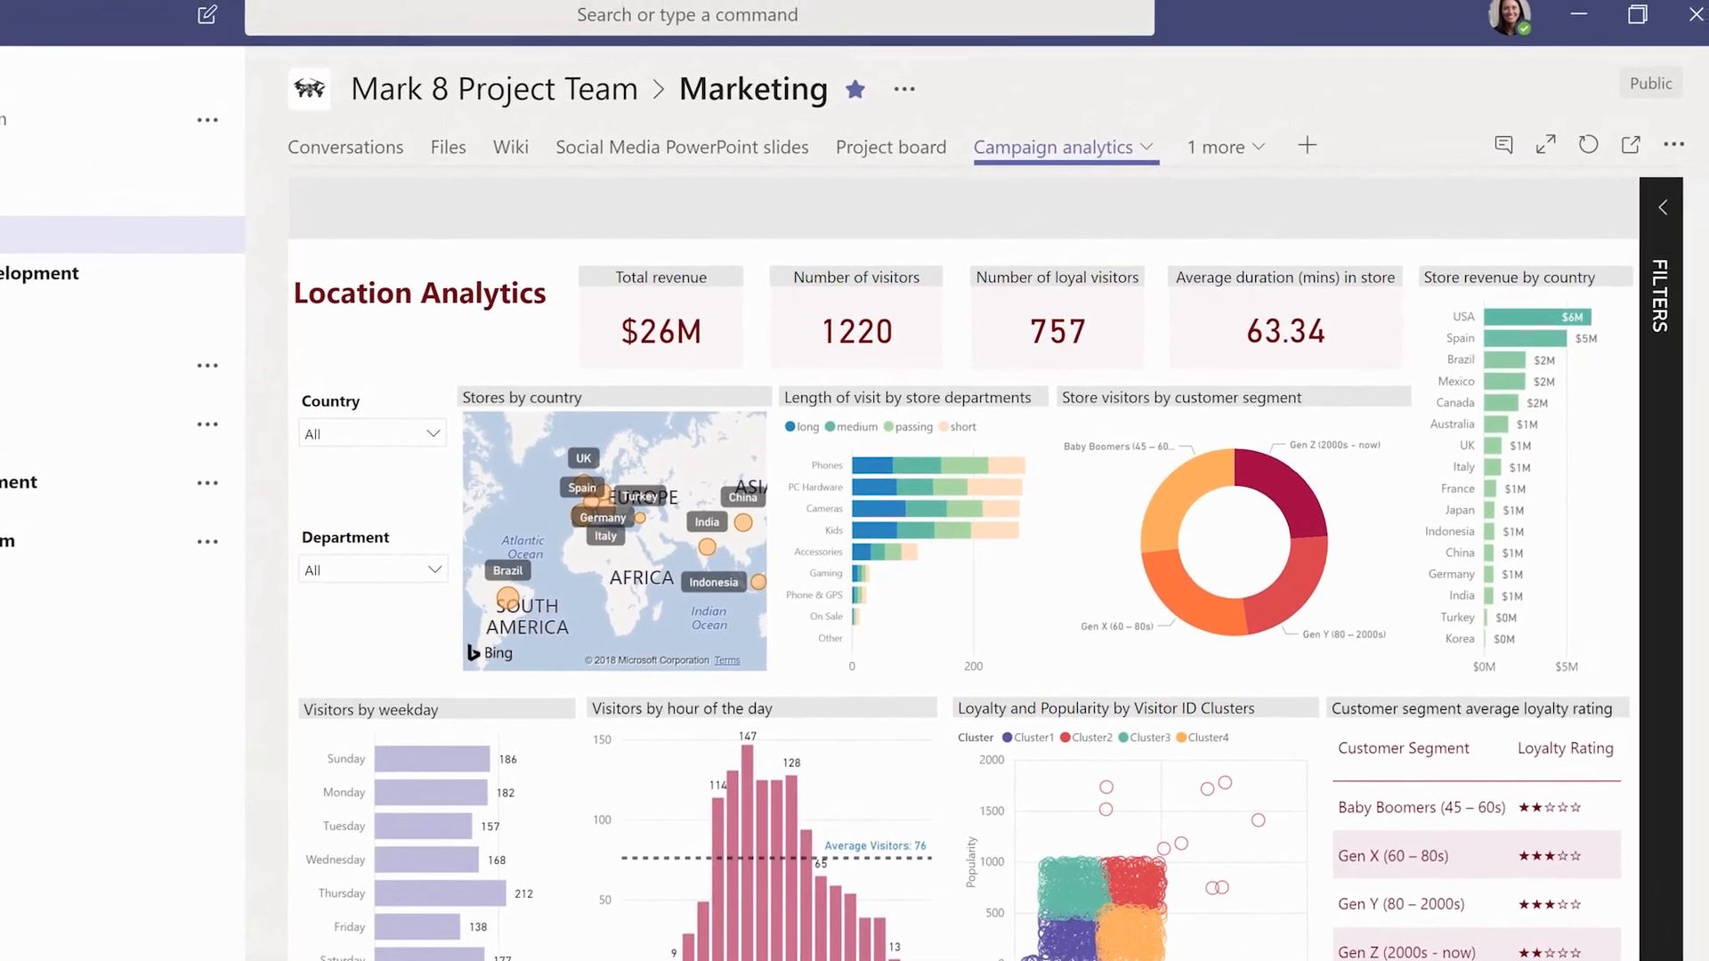
- Bring up the shareable link for the Campaign analytics tab and close the link dialog
click(1658, 160)
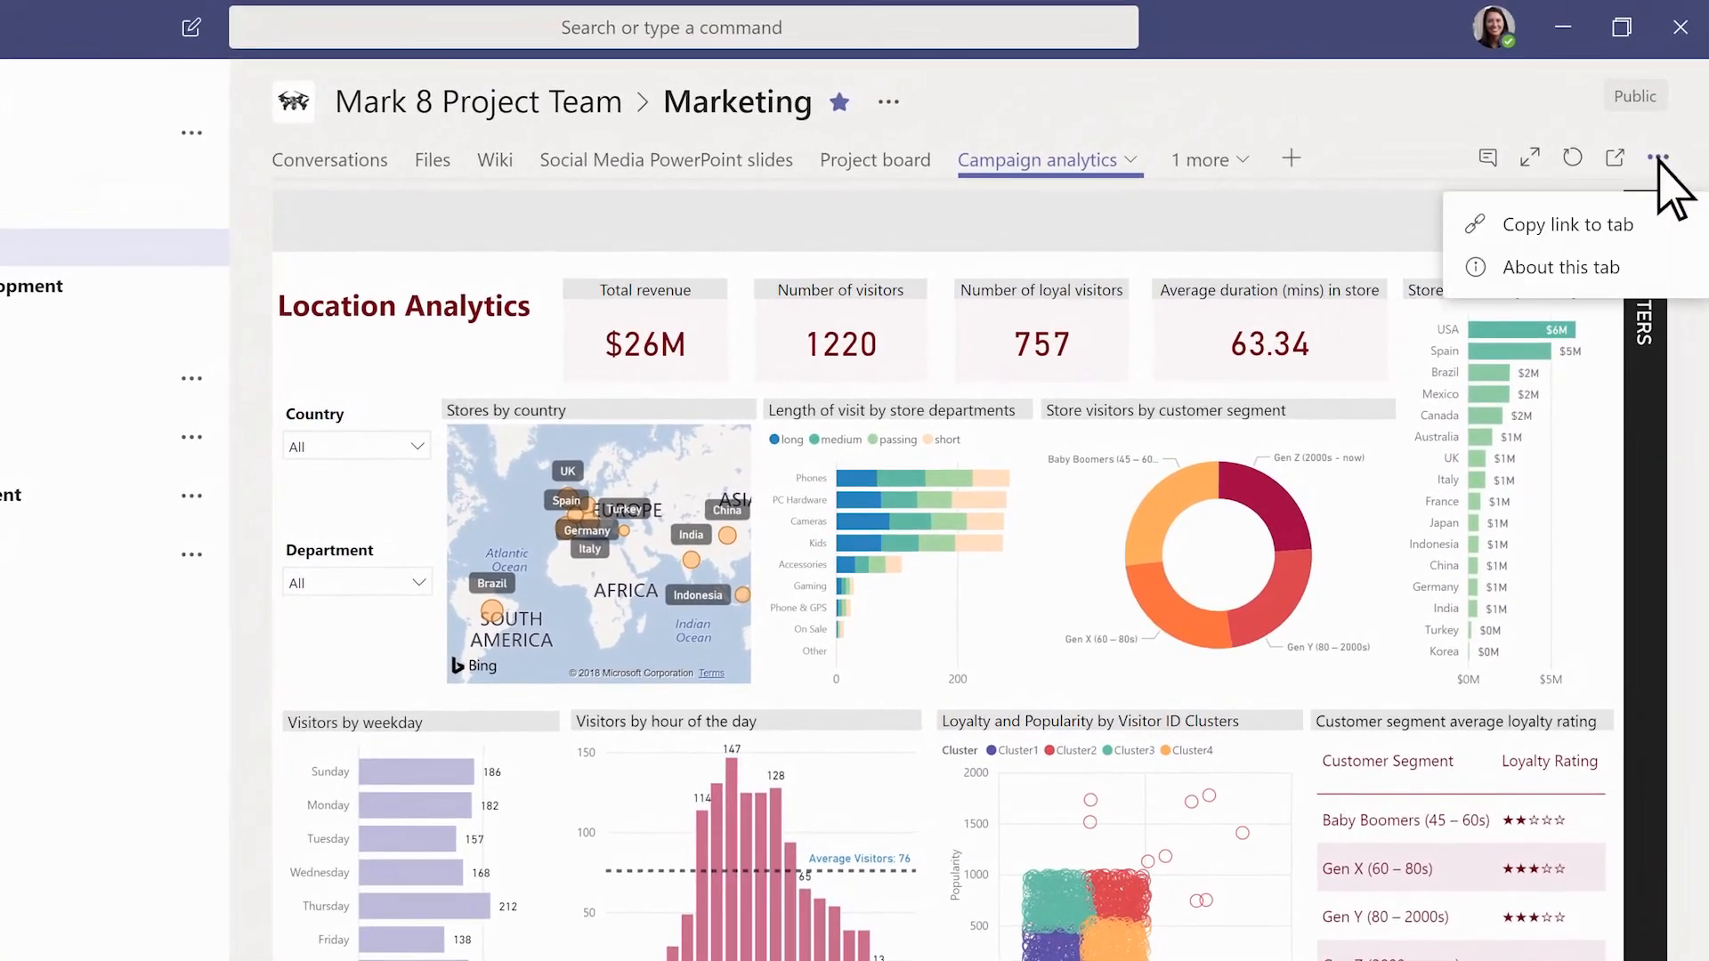
click(1647, 229)
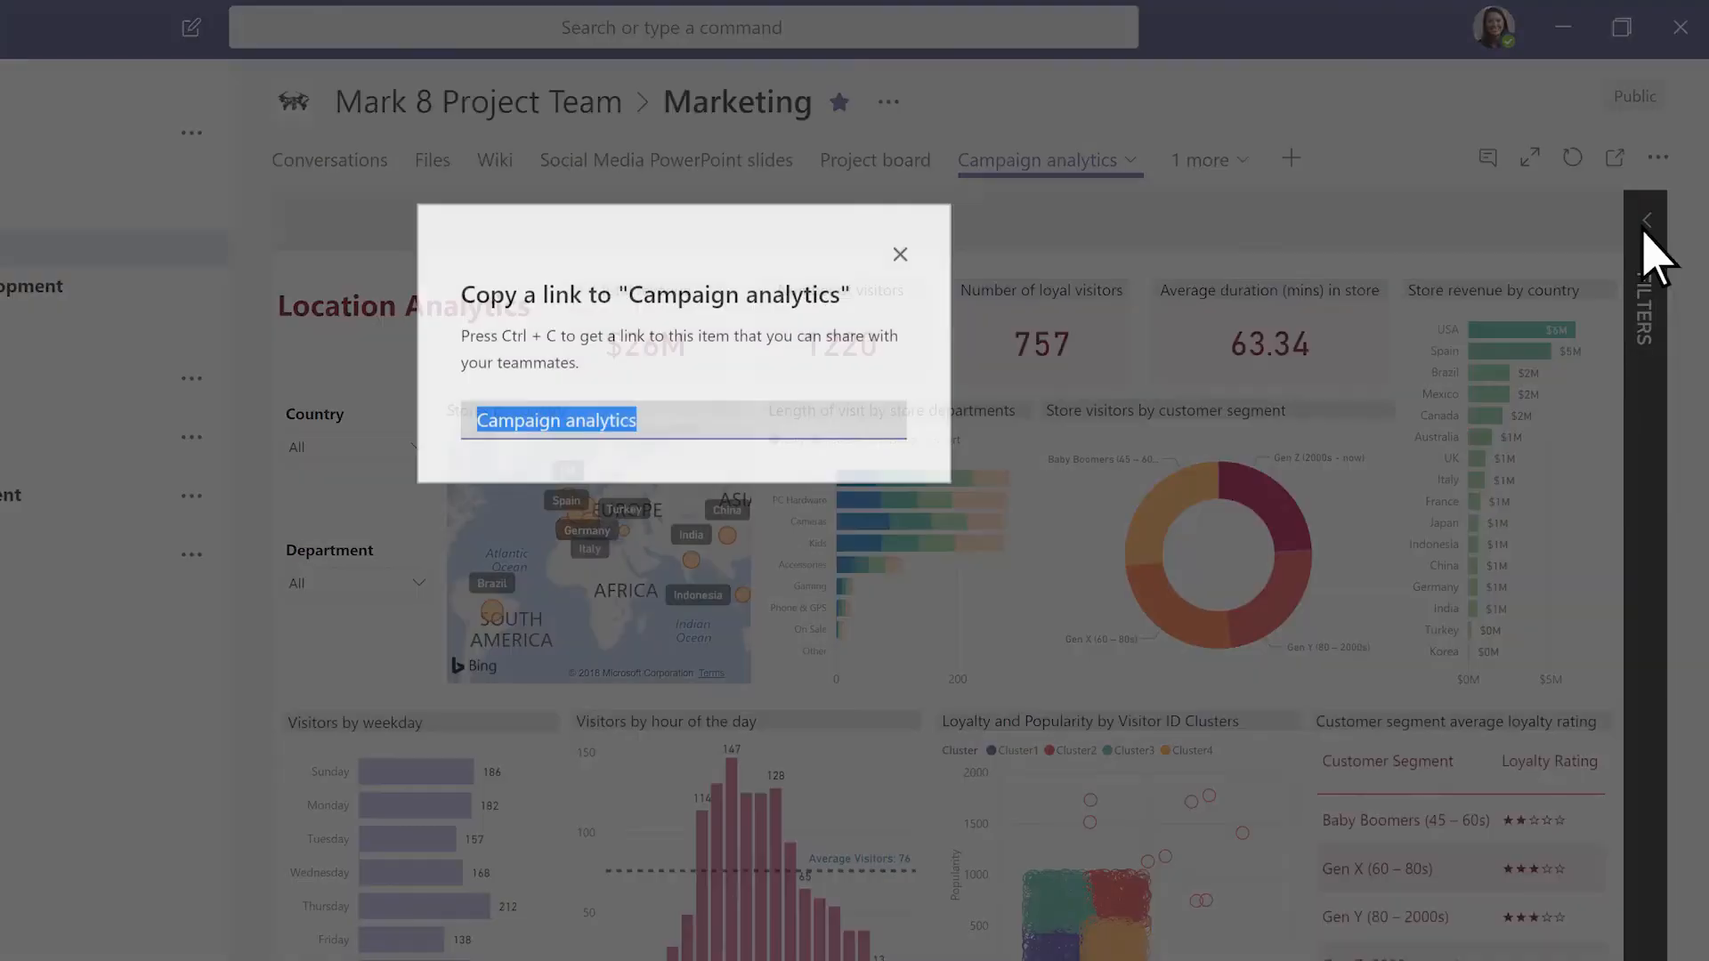
click(900, 259)
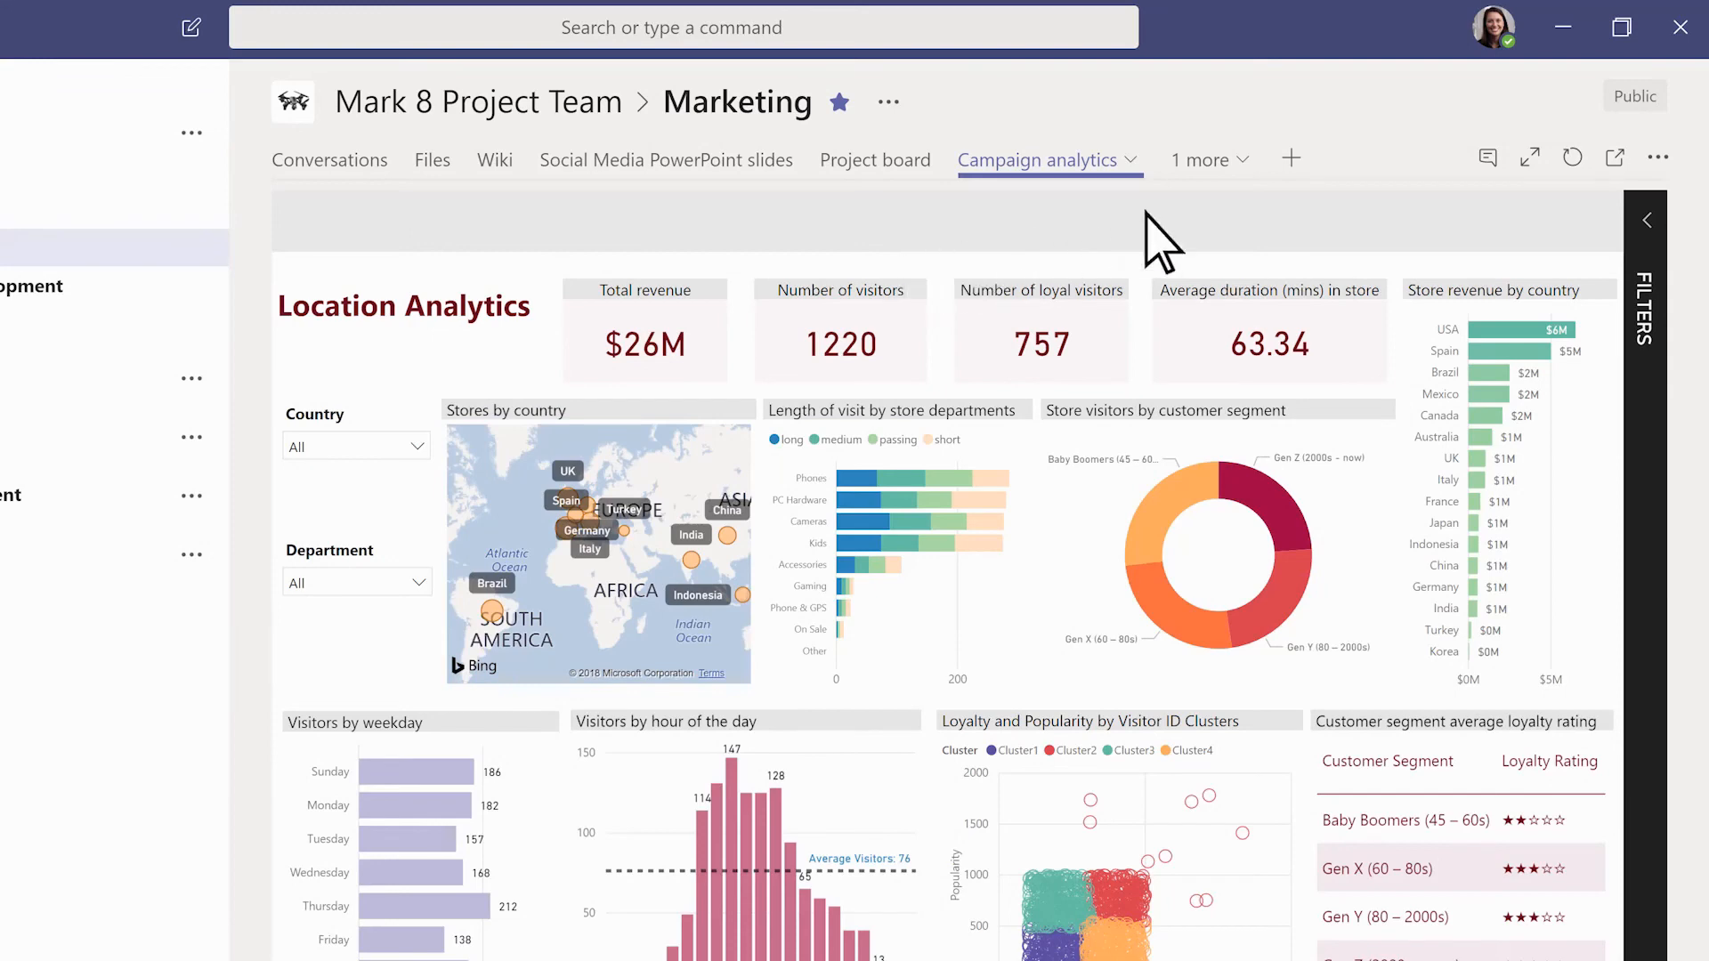
- Post "Hi all, give this new tab a try." in the Campaign analytics tab conversation and view the channel's conversations
click(1488, 158)
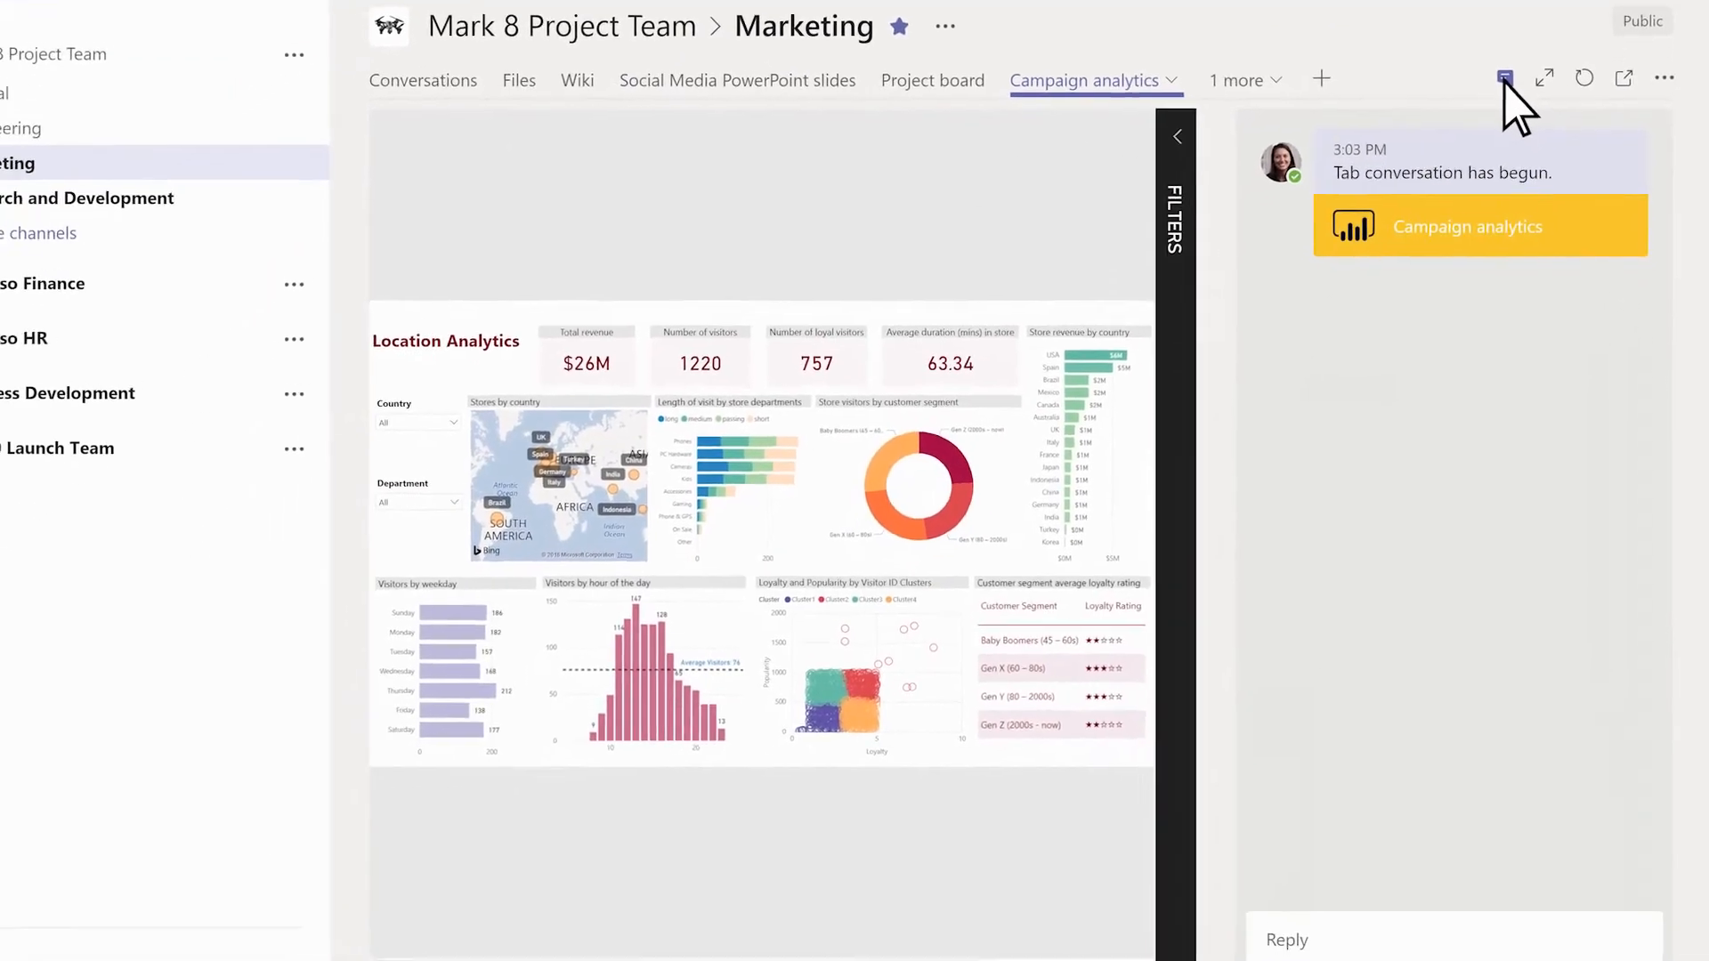
text(Hi all, give this new tab a try.)
key(Return)
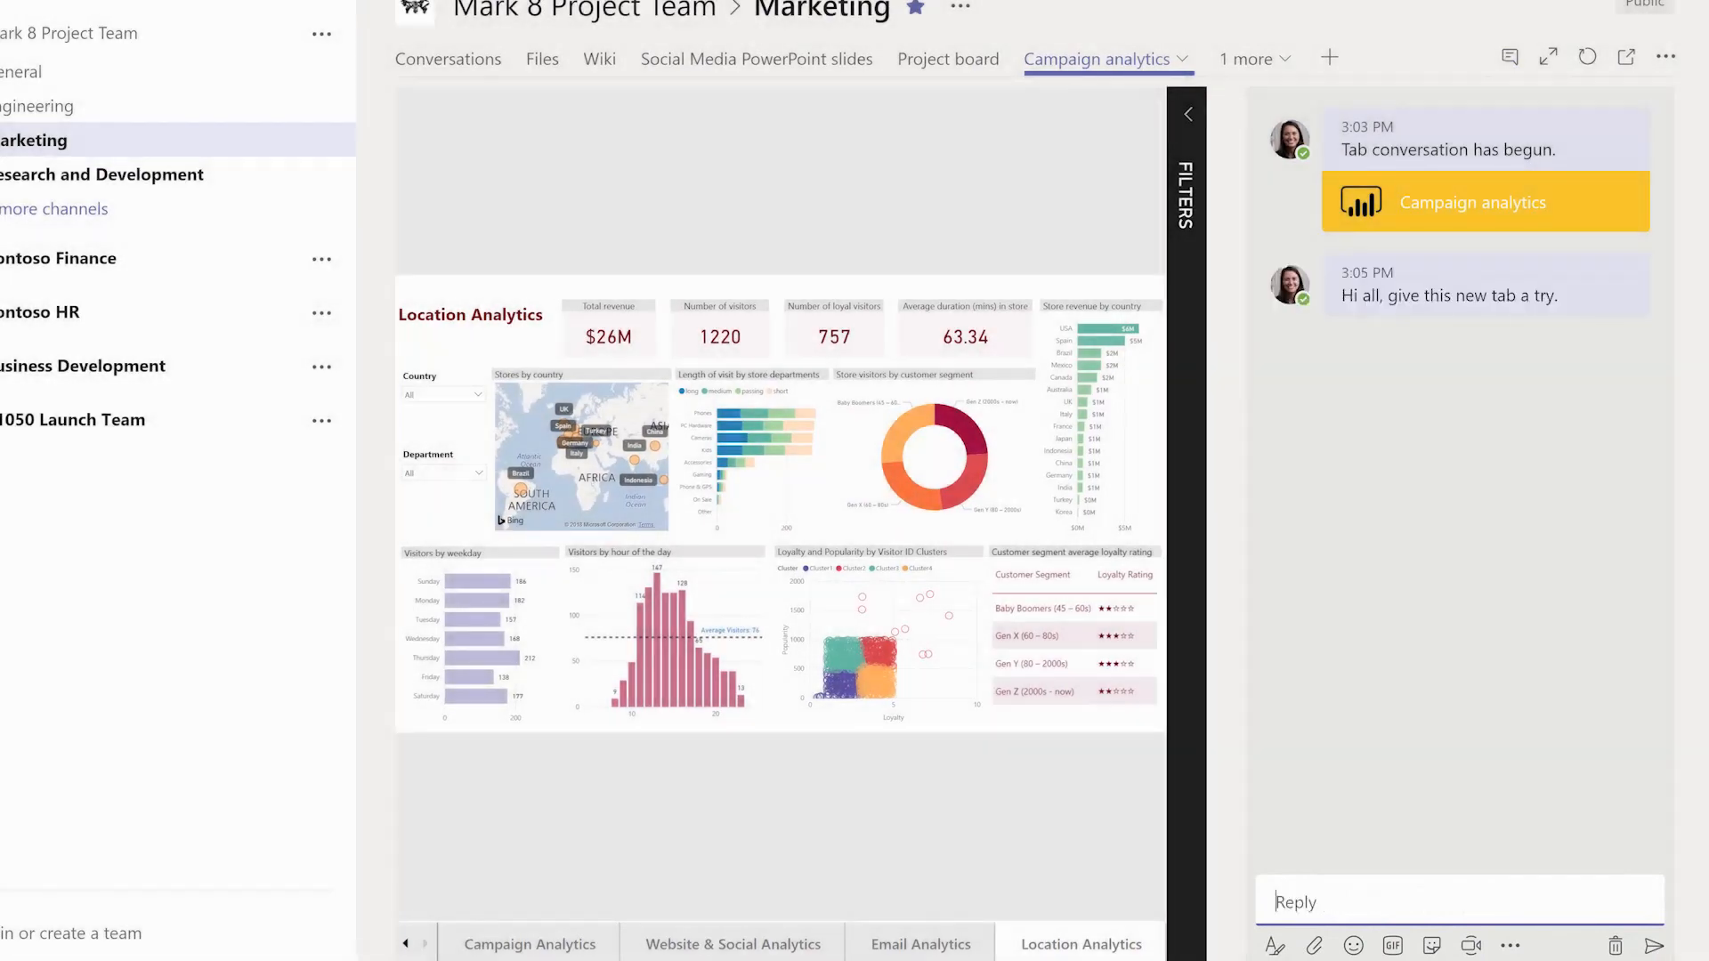
click(445, 67)
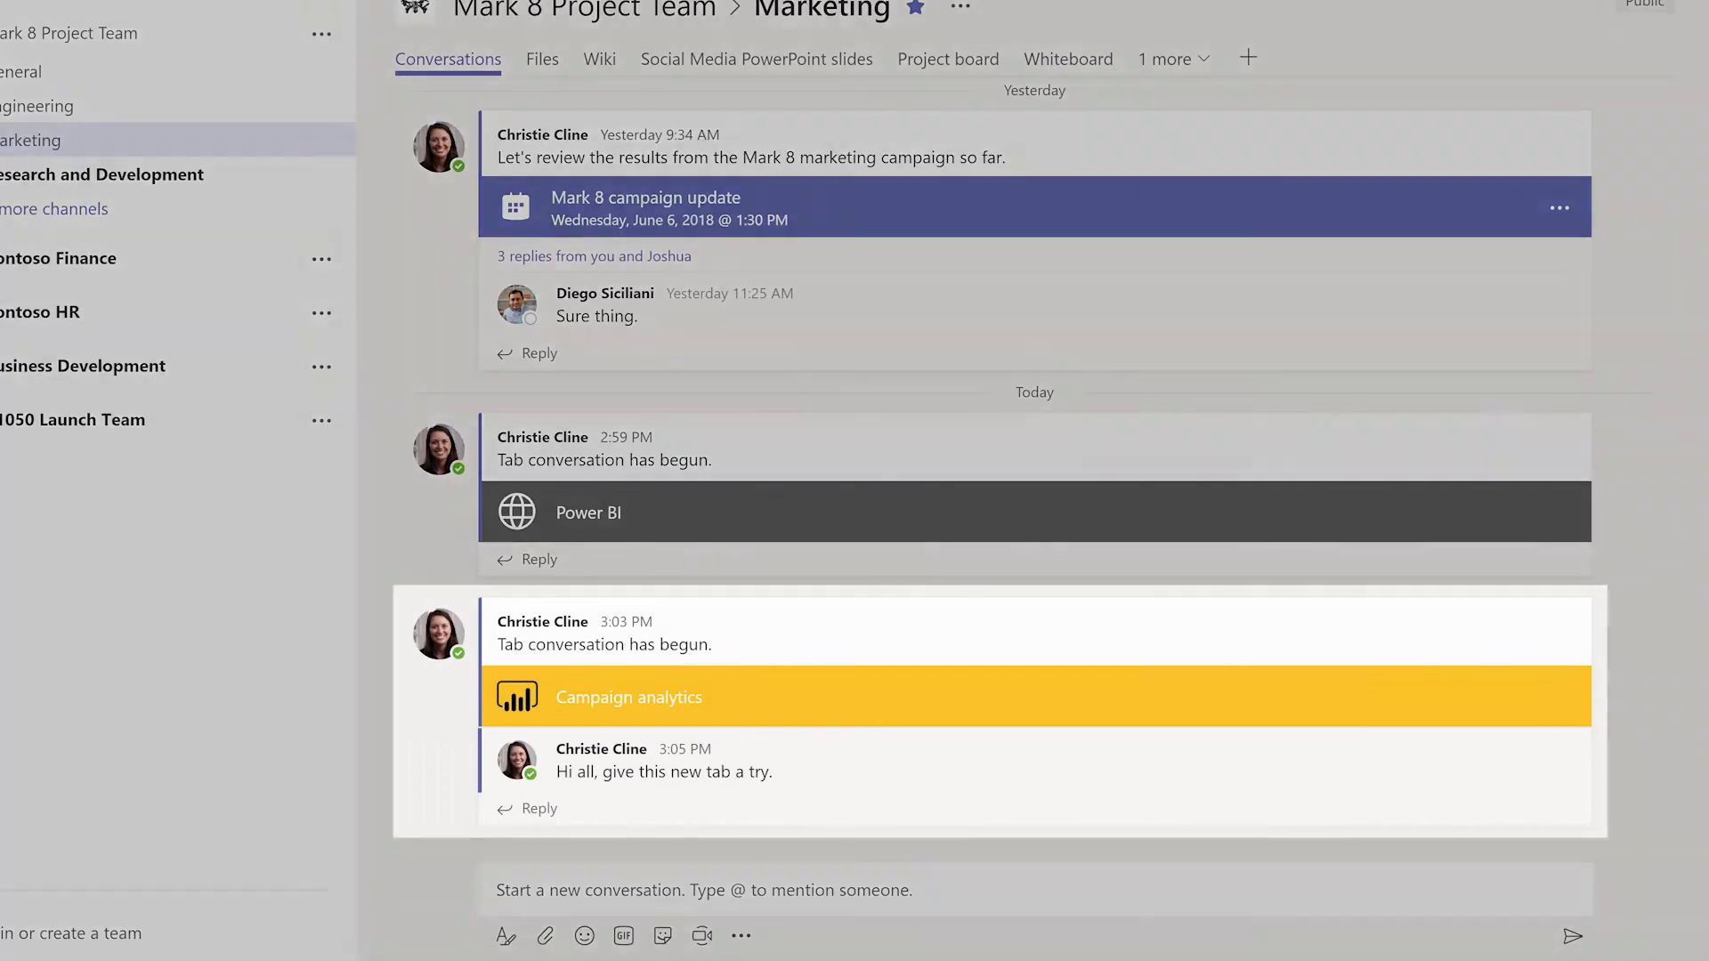